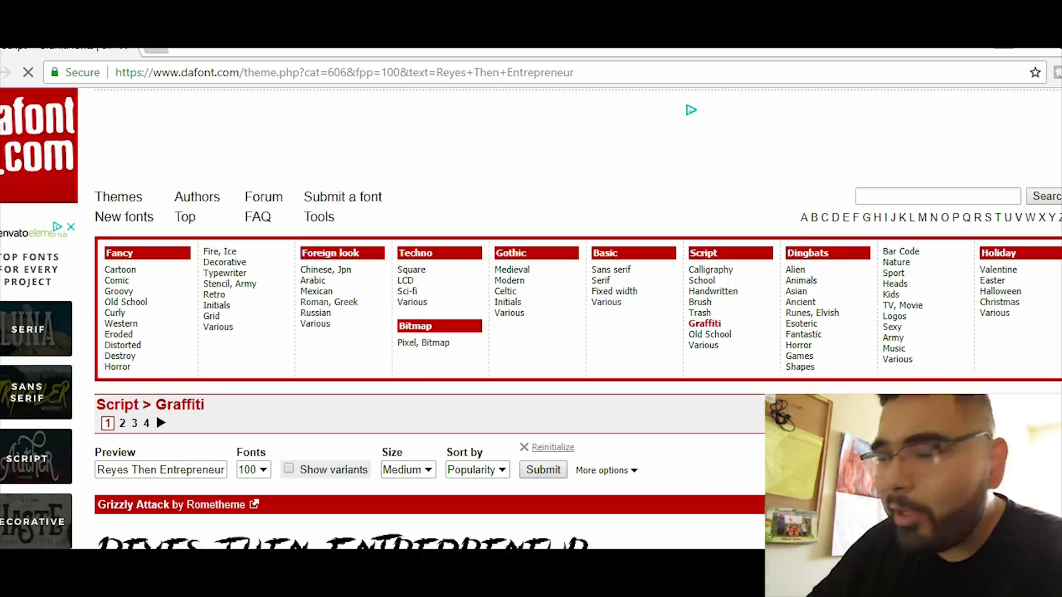
# Open the One Piece font page from DaFont's Graffiti list and review the author's note on commercial use
pyautogui.scroll(-2, 577, 319)
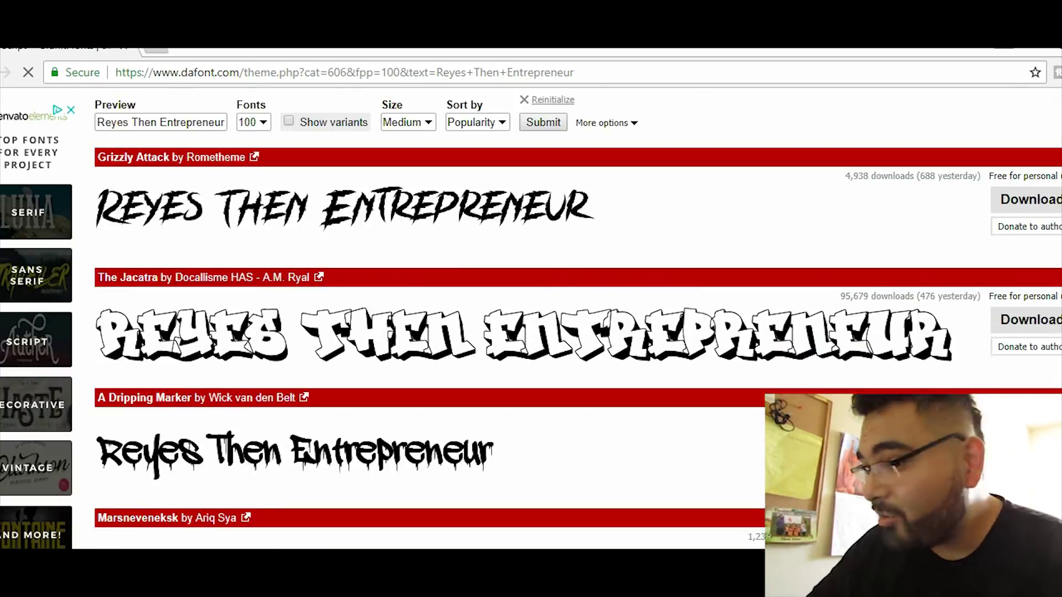
pyautogui.scroll(-3, 531, 321)
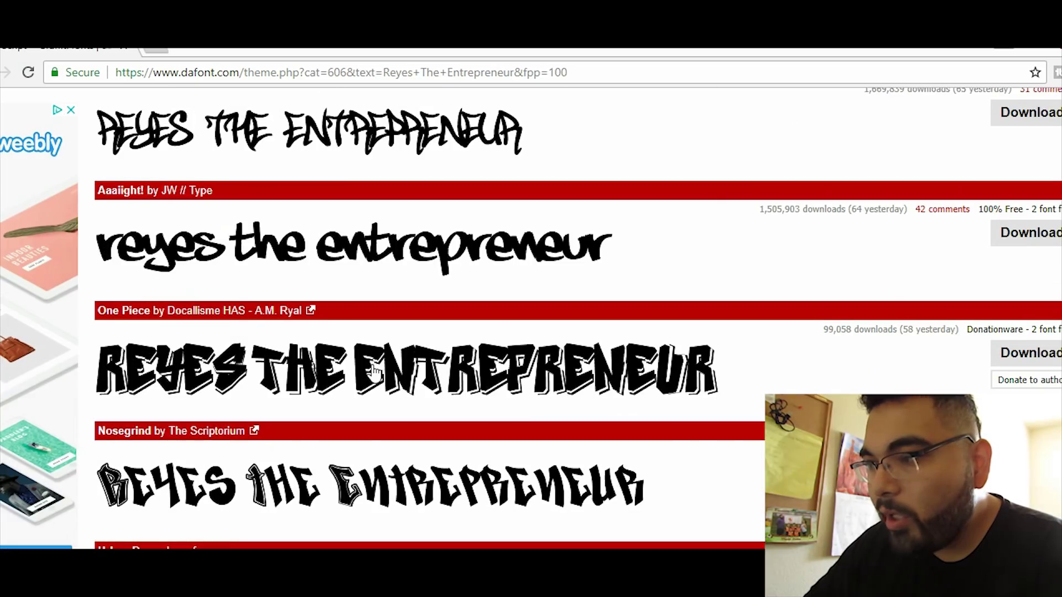
pyautogui.click(372, 371)
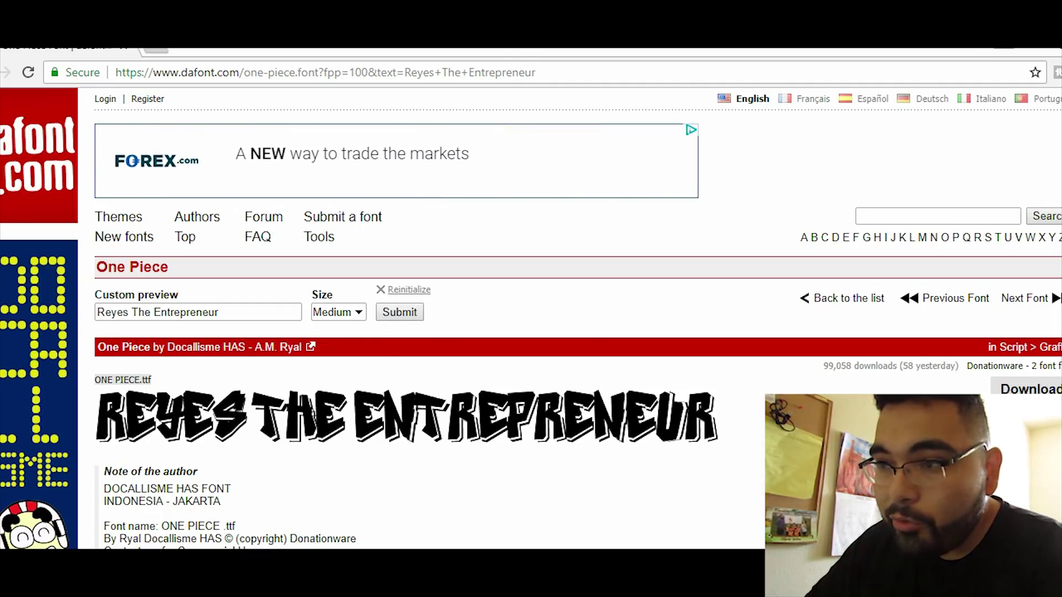
pyautogui.scroll(-1, 531, 318)
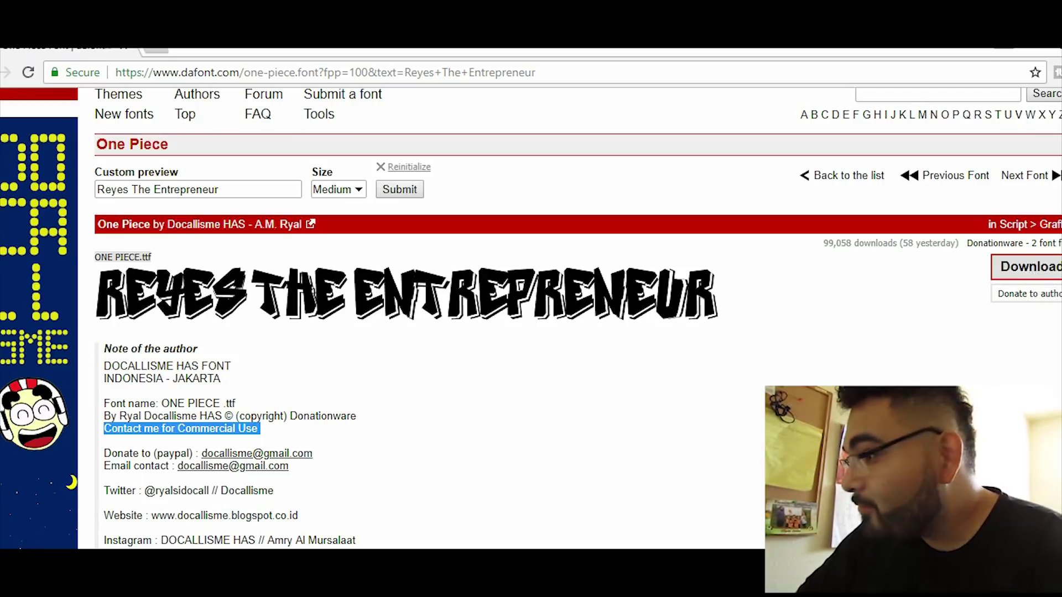
pyautogui.scroll(-4, 578, 318)
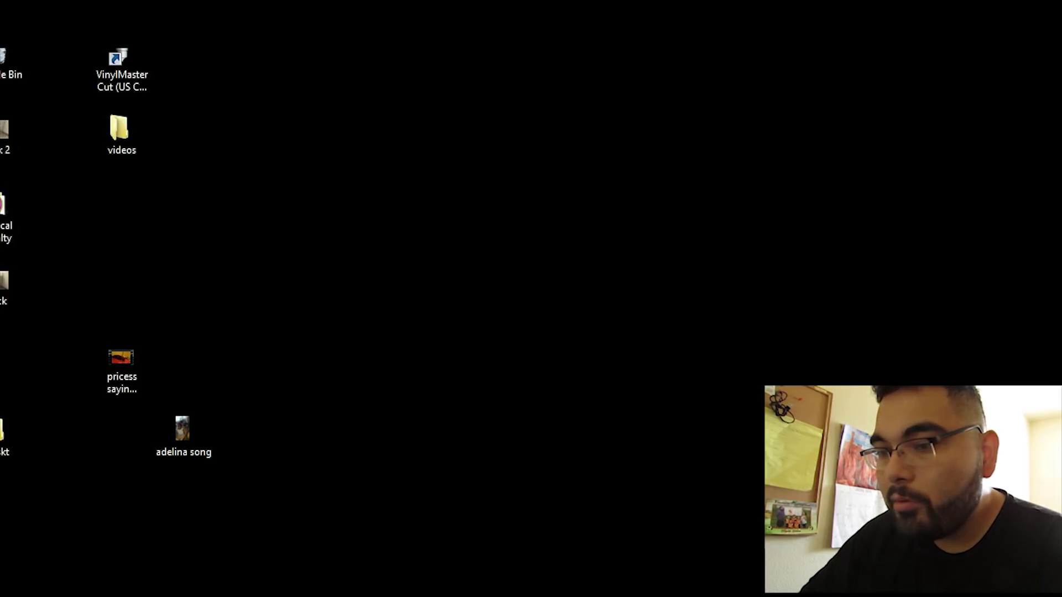
# Switch to File Explorer and try to open the one_piece archive in the Downloads folder
pyautogui.press('super+e')
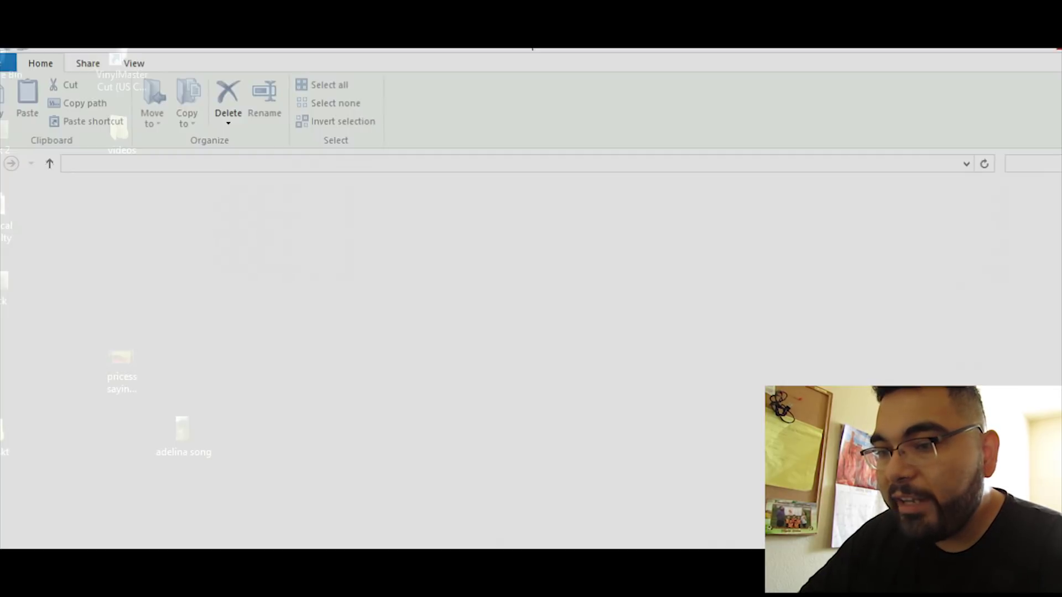
pyautogui.click(33, 336)
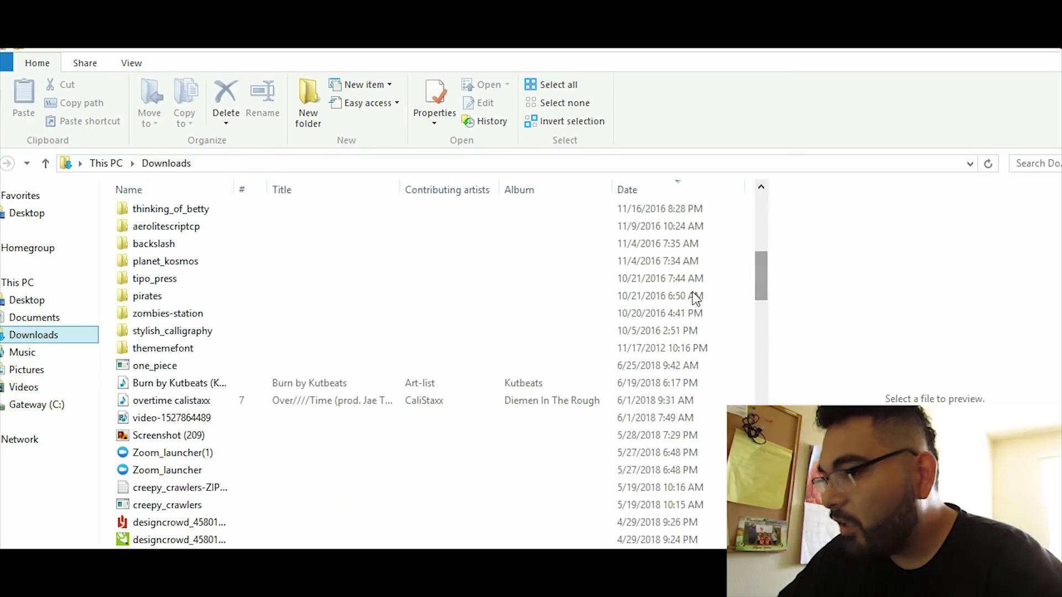
pyautogui.click(161, 365)
pyautogui.doubleClick(161, 365)
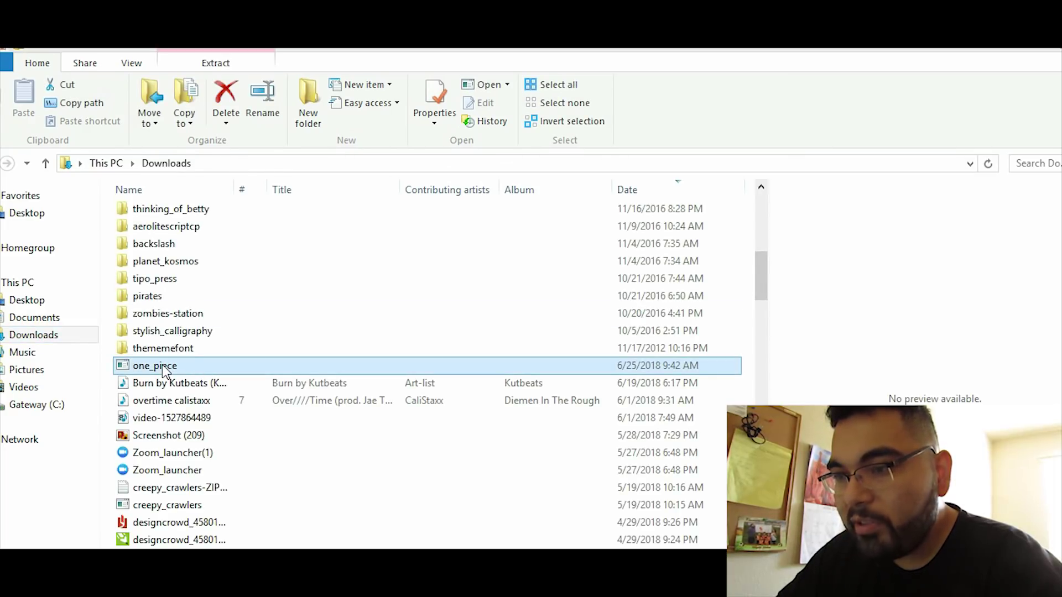
pyautogui.click(643, 357)
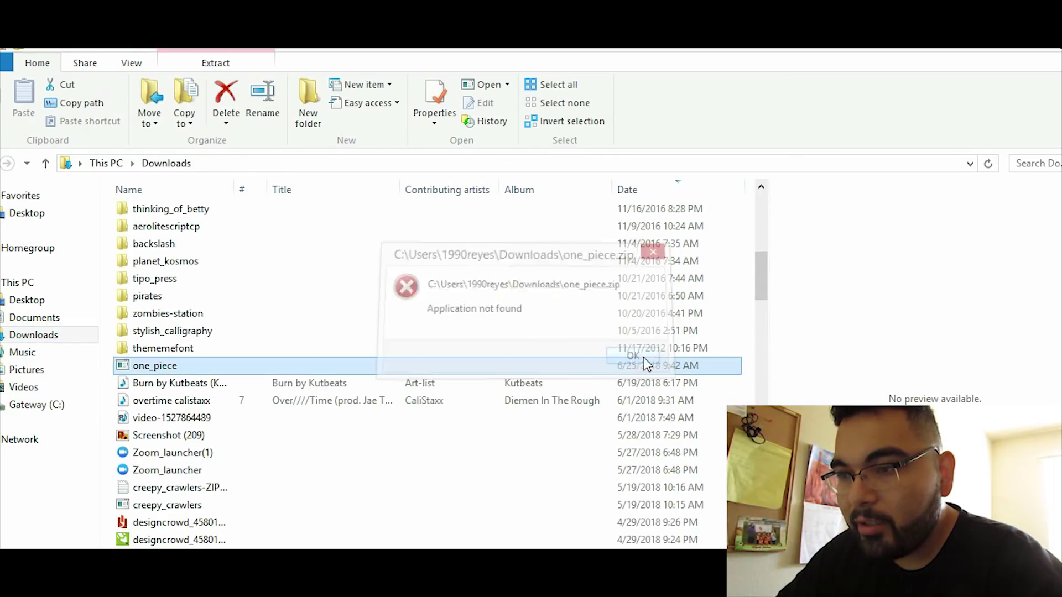
pyautogui.doubleClick(155, 368)
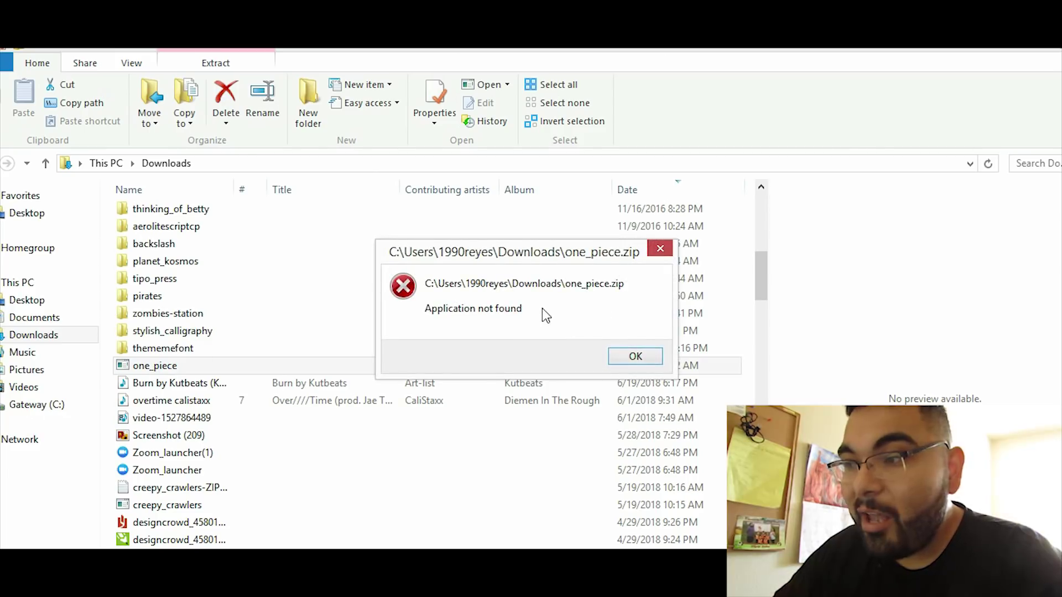
pyautogui.click(634, 365)
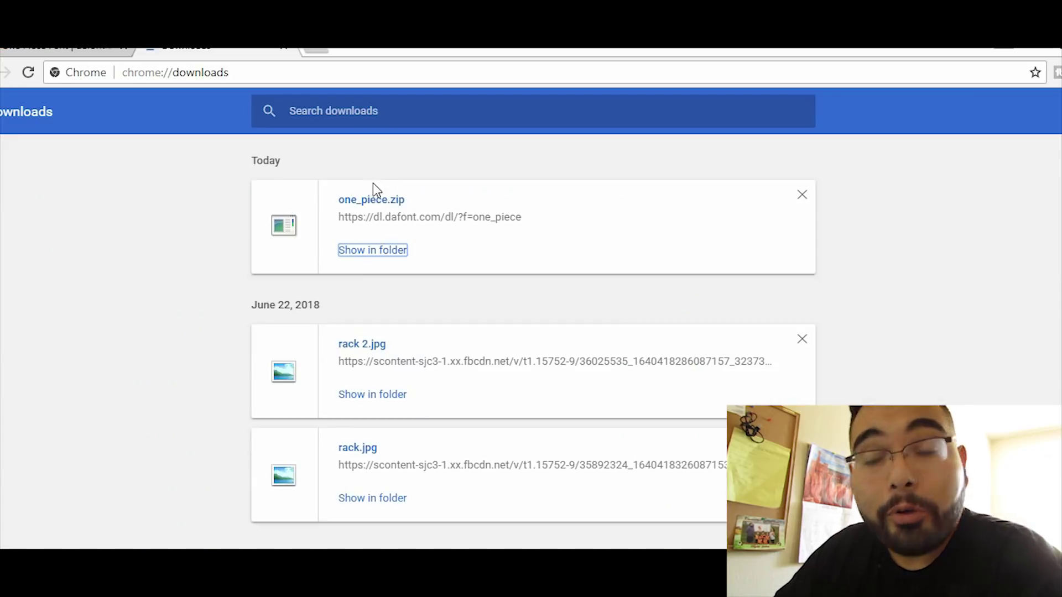
# Go to downloads.com in the browser and search the site for "zip reader"
pyautogui.click(269, 78)
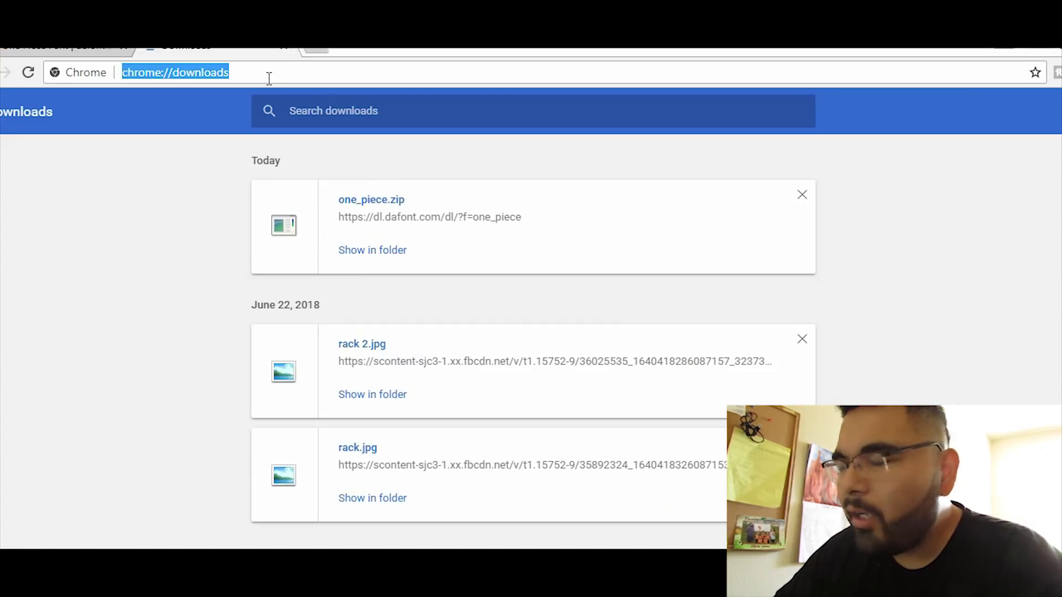
pyautogui.write('download')
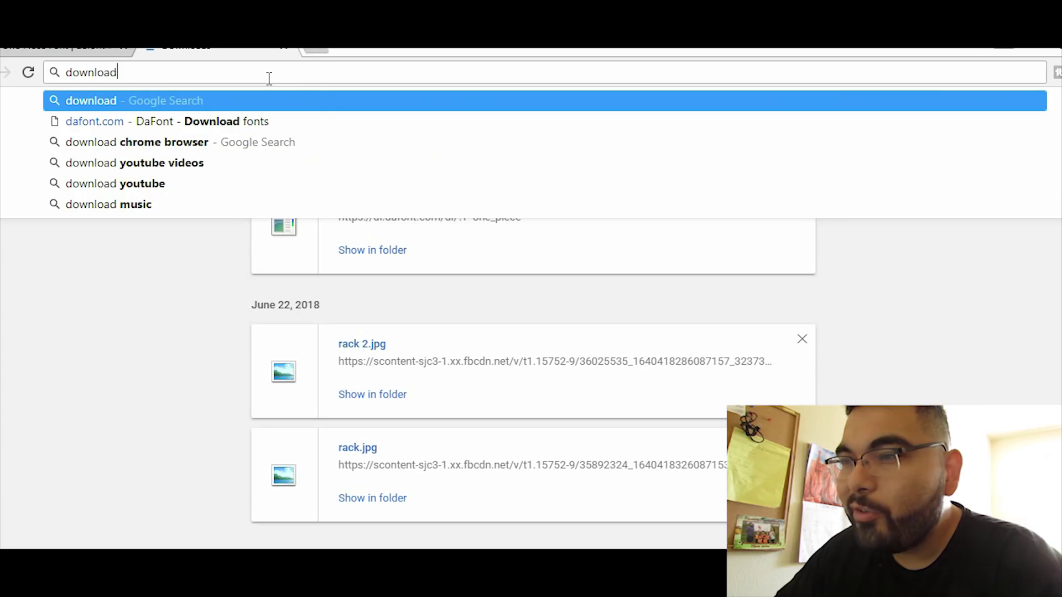
pyautogui.write('s.com')
pyautogui.press('Return')
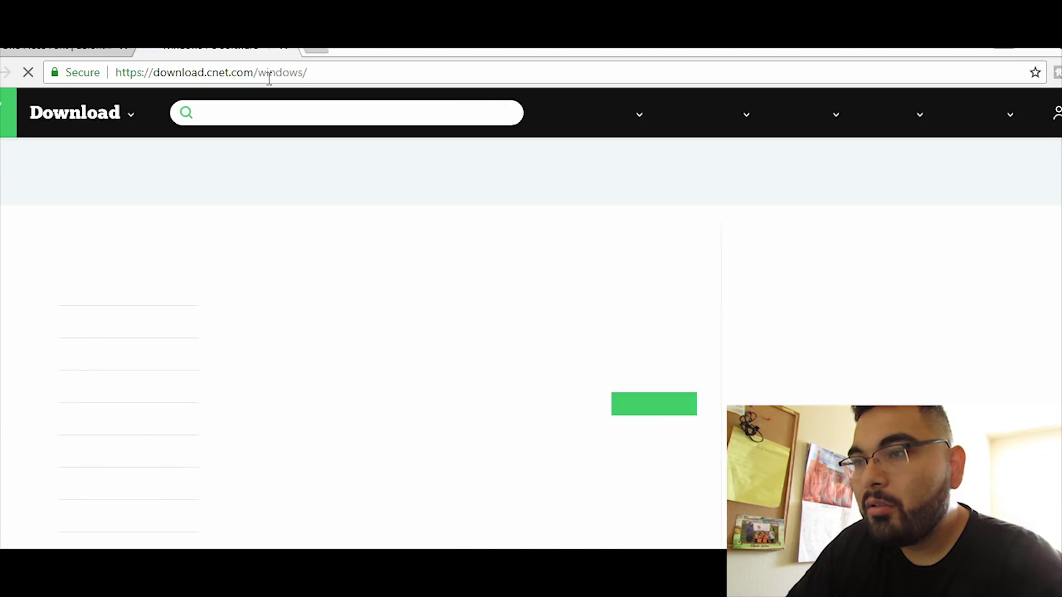
pyautogui.click(306, 113)
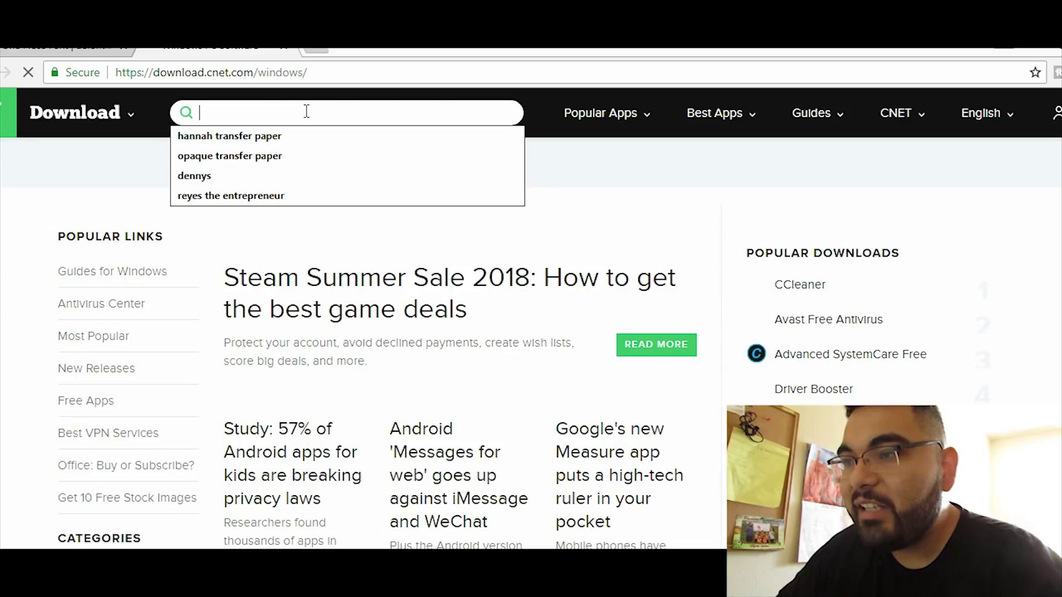
pyautogui.write('zip')
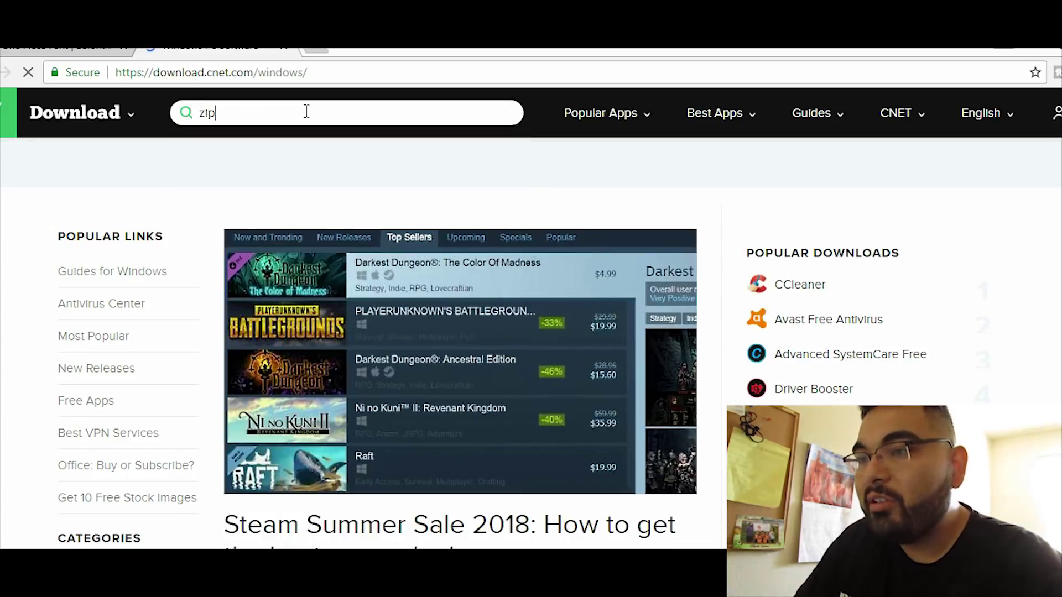
pyautogui.write(' reader')
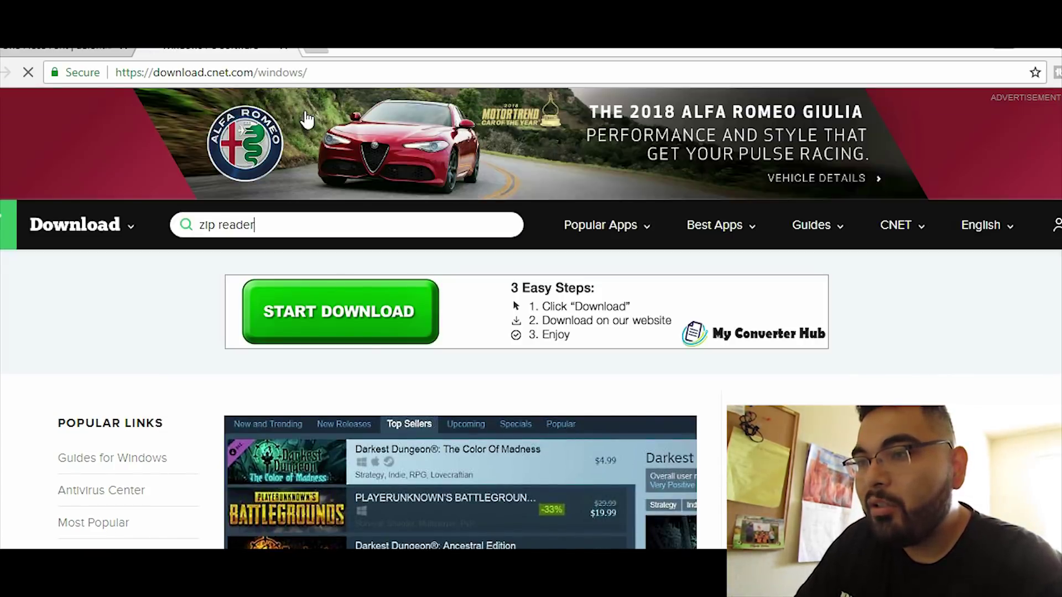
pyautogui.press('Return')
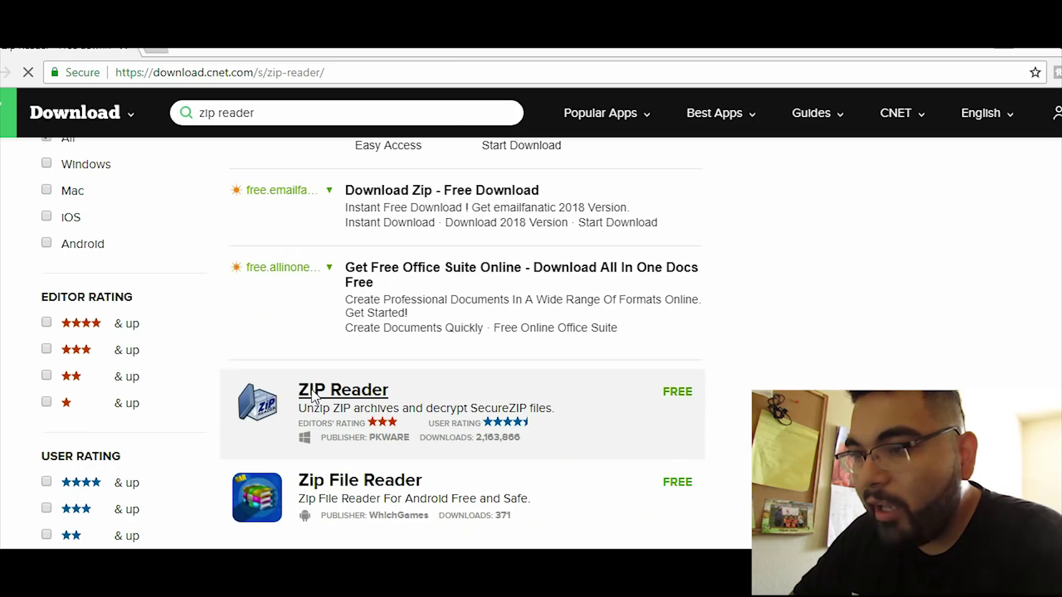
# Open the listing for ZIP Reader published by PKWARE and review its download page and editors' review
pyautogui.click(313, 394)
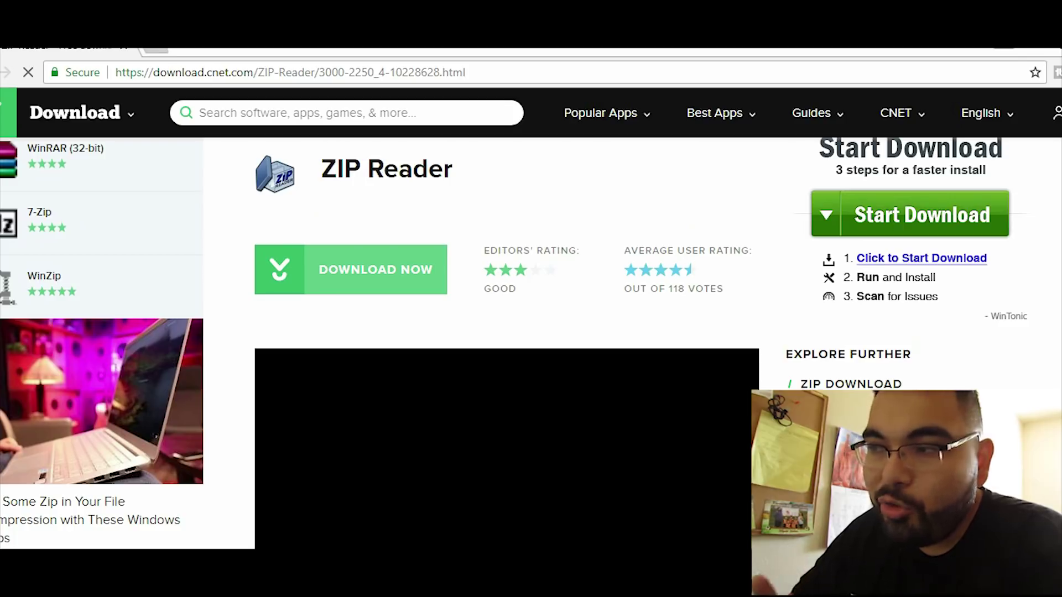
pyautogui.scroll(-6, 531, 332)
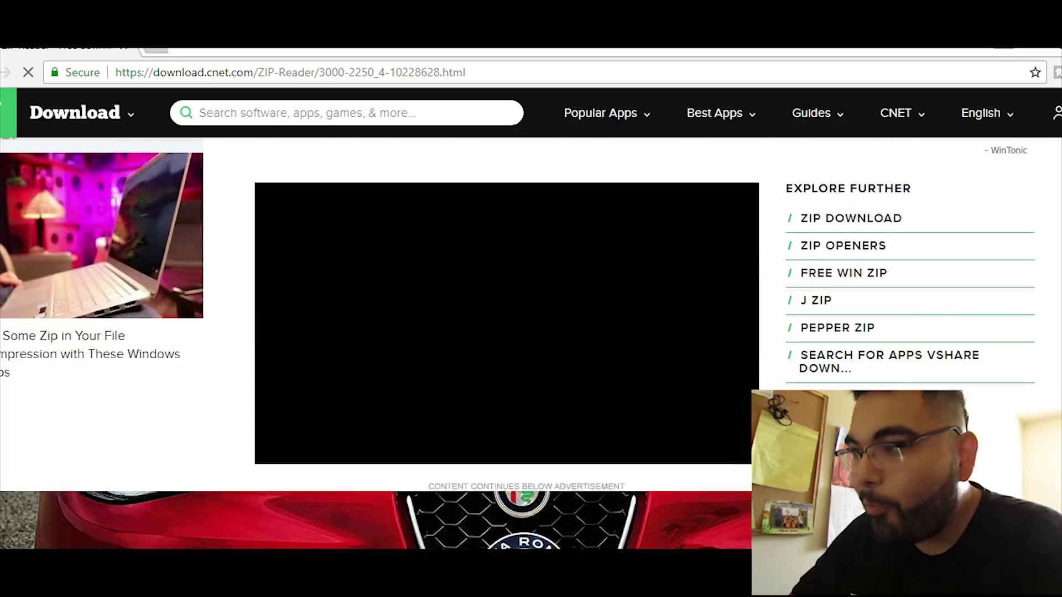
pyautogui.scroll(-15, 531, 343)
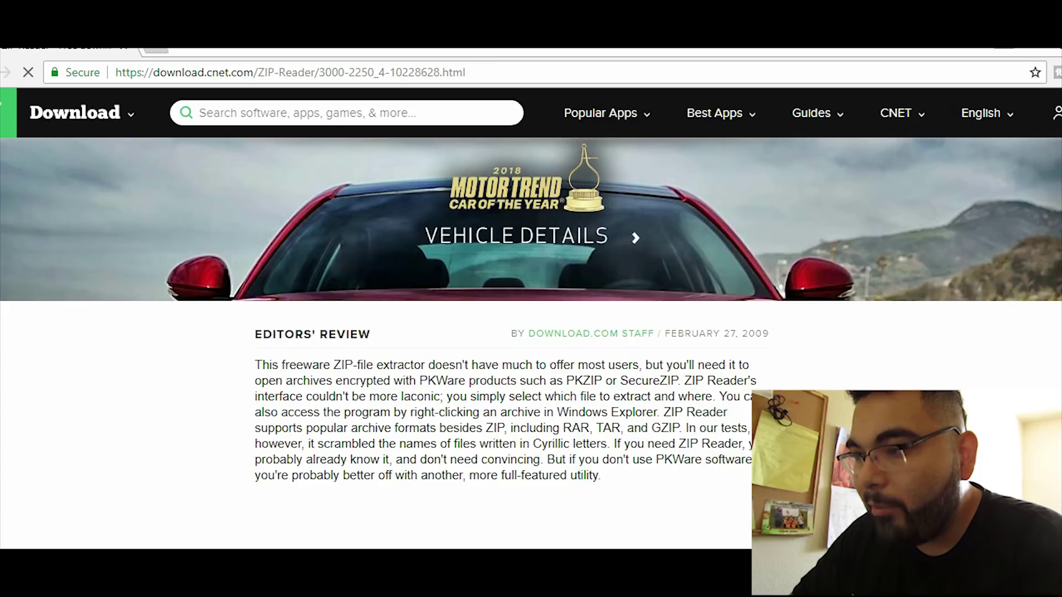
pyautogui.scroll(-7, 511, 343)
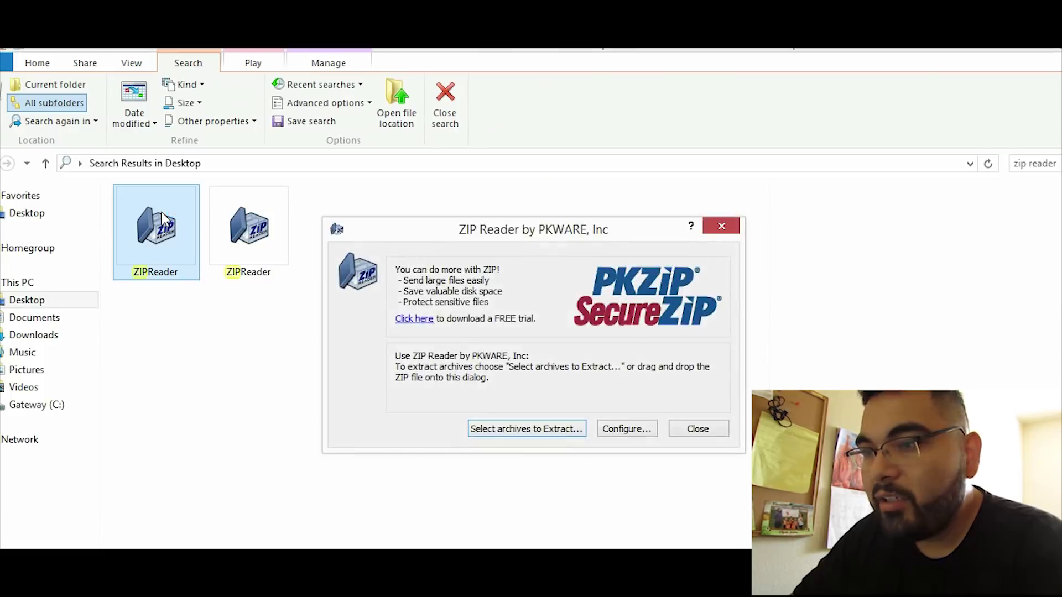
# Extract the one_piece archive from the Downloads folder with ZIP Reader
pyautogui.click(530, 428)
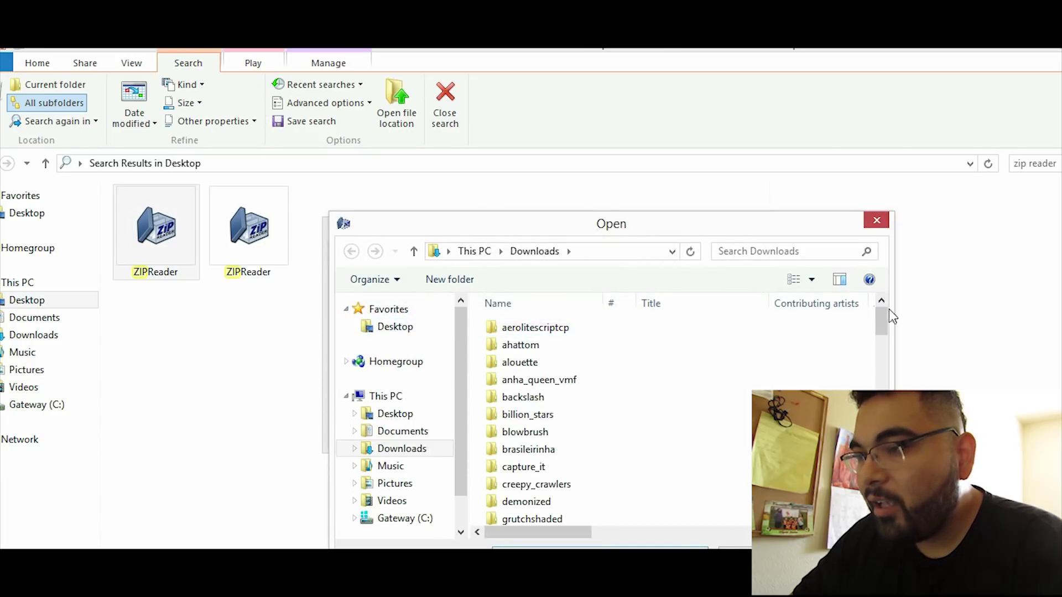
pyautogui.moveTo(883, 316); pyautogui.dragTo(887, 423)
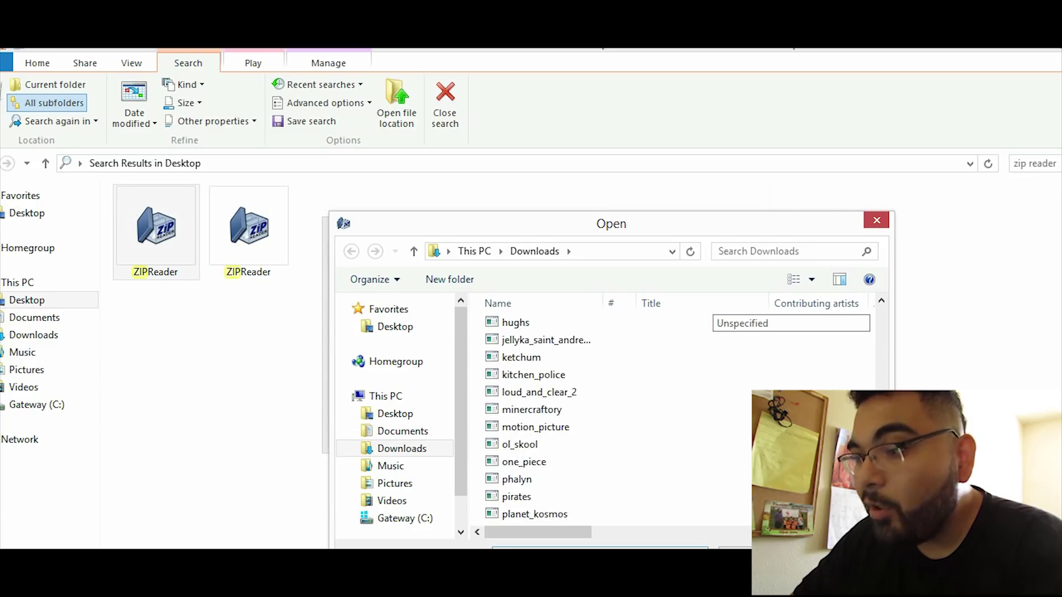
pyautogui.doubleClick(519, 463)
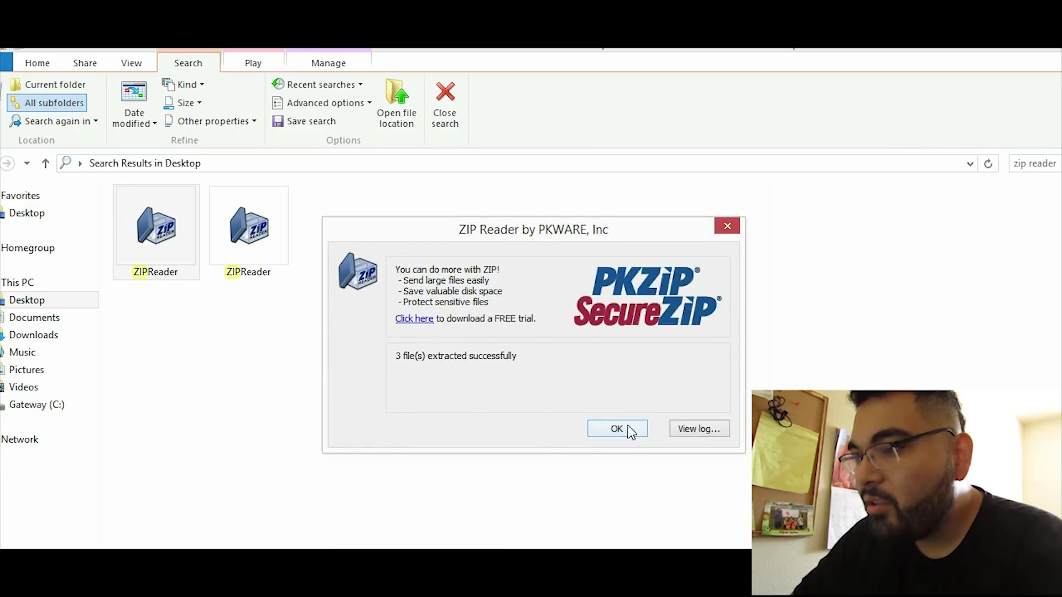
pyautogui.click(617, 429)
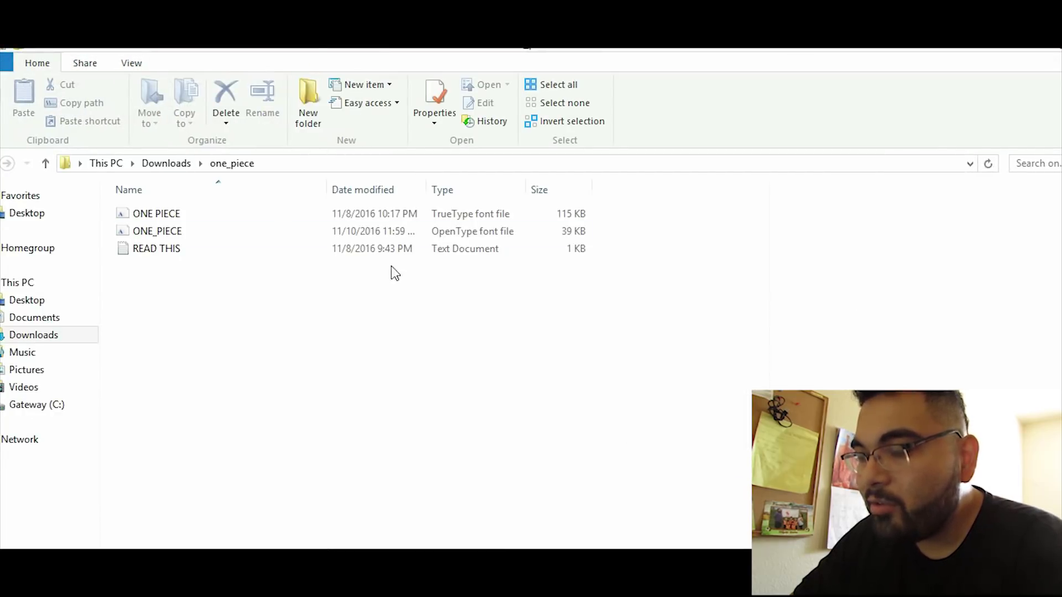
# Copy the ONE PIECE TrueType font file from the extracted one_piece folder and close ZIP Reader
pyautogui.click(233, 214)
pyautogui.rightClick(233, 214)
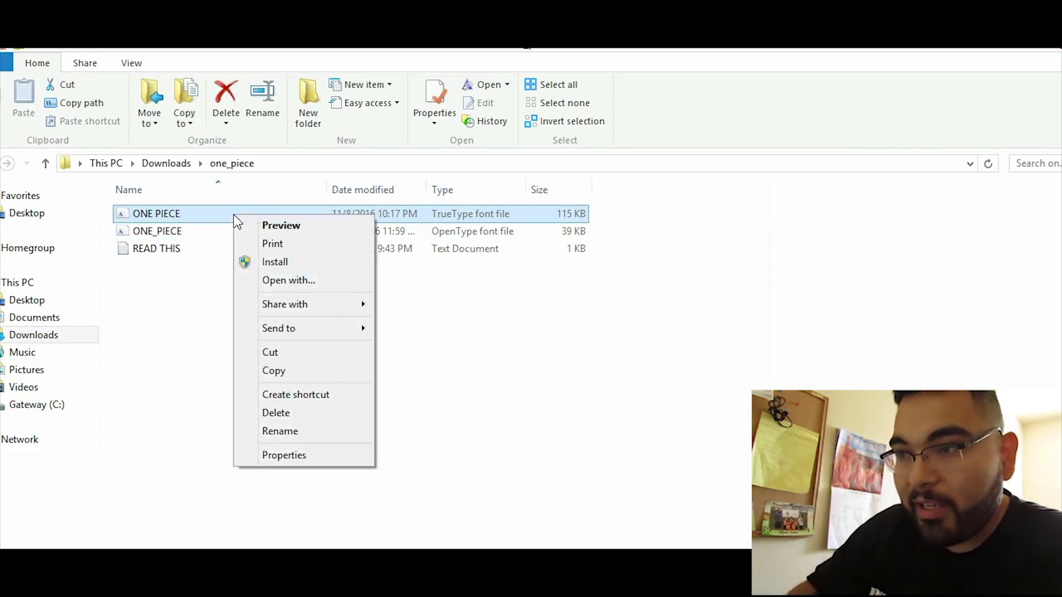
pyautogui.click(278, 372)
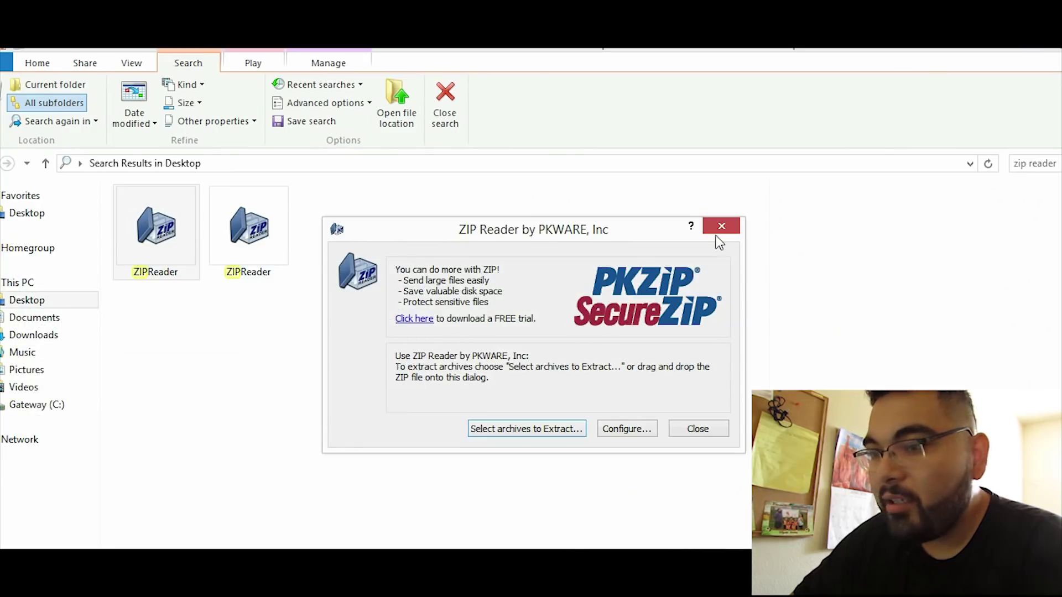
pyautogui.click(721, 227)
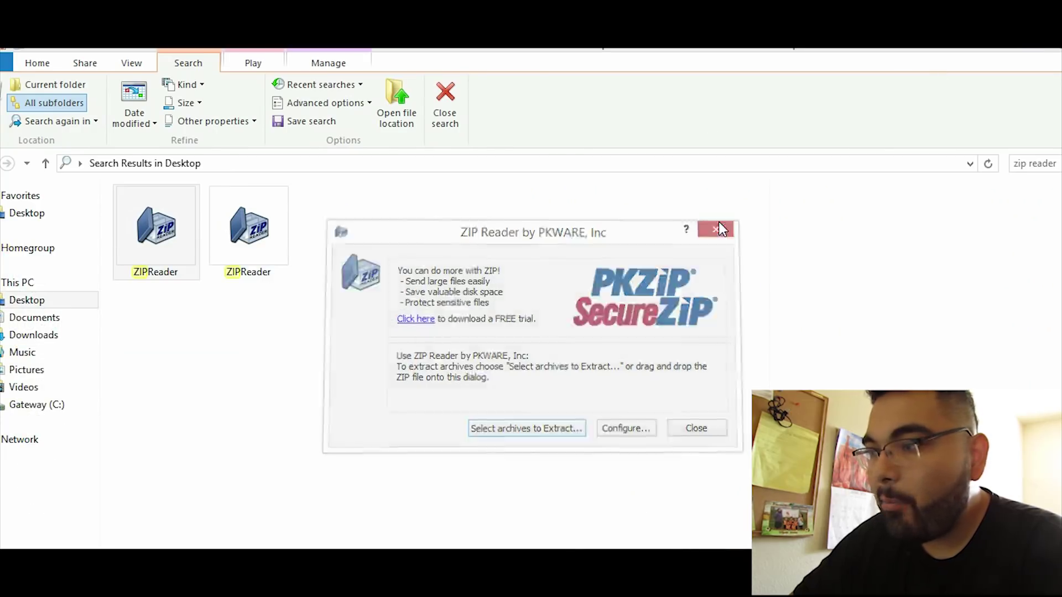
# Search Control Panel for "fonts", open the Fonts folder and paste the copied font file there to install it
pyautogui.moveTo(1055, 163); pyautogui.dragTo(1013, 164)
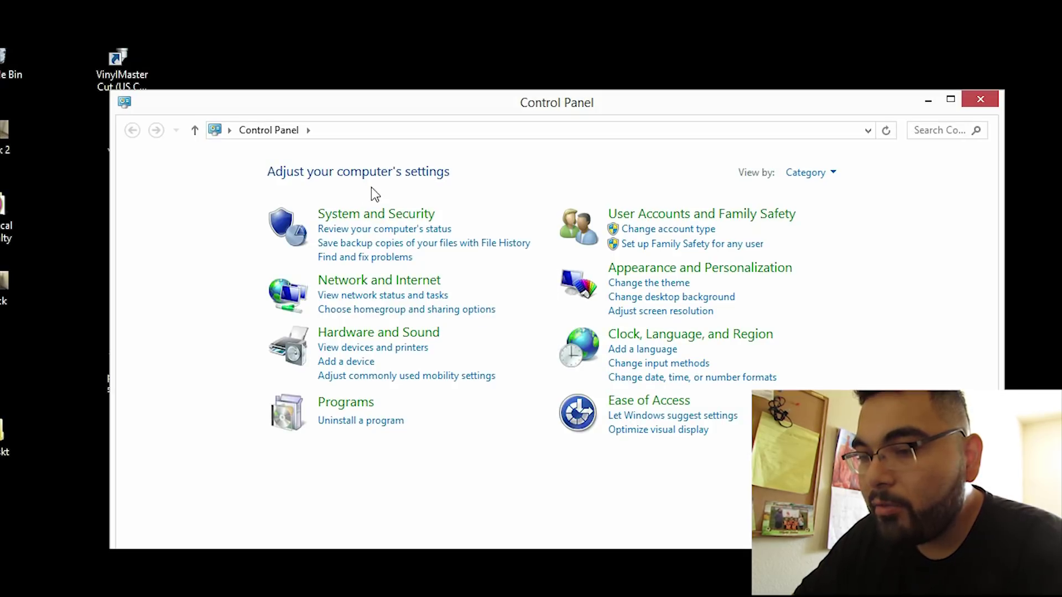
pyautogui.click(947, 130)
pyautogui.write('fo')
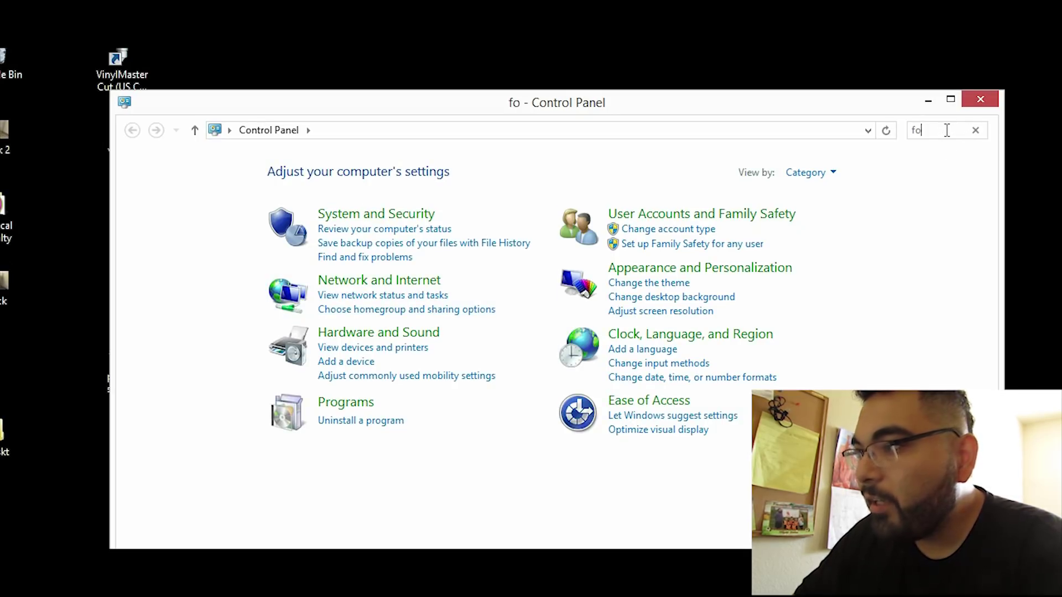
pyautogui.write('nts')
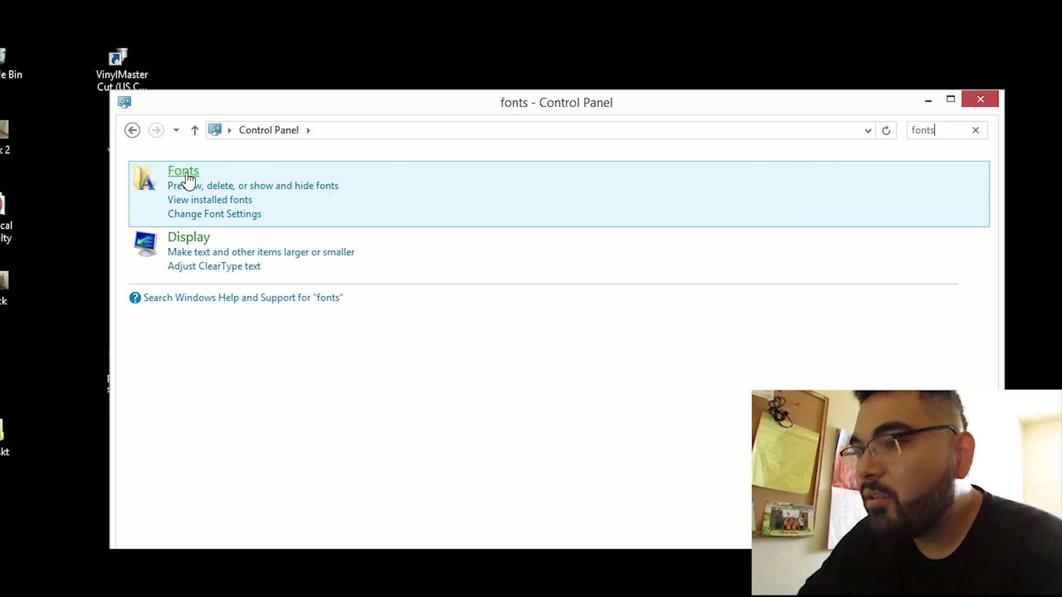
pyautogui.click(187, 175)
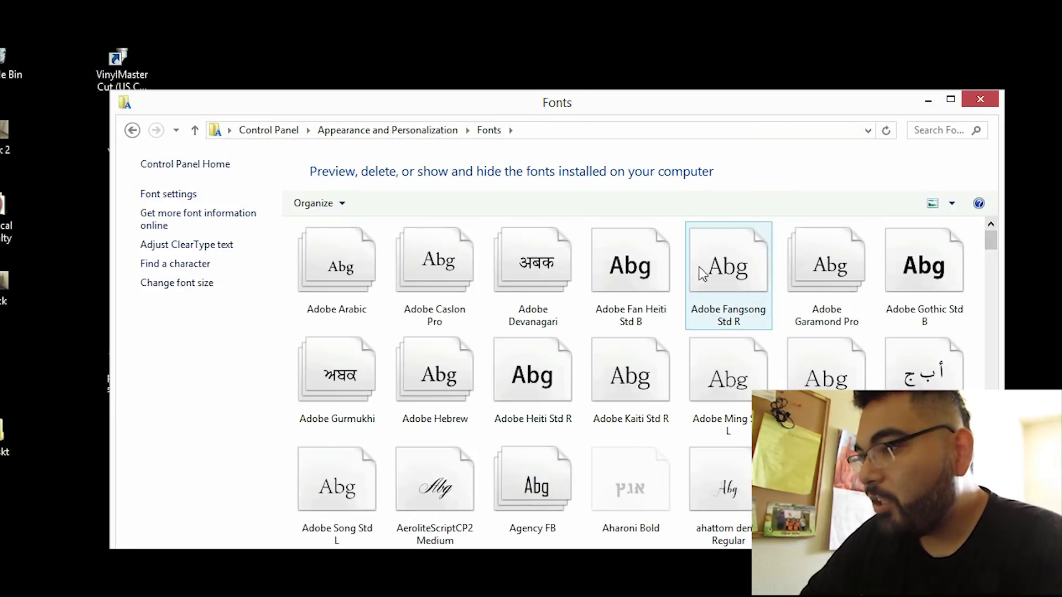
pyautogui.rightClick(684, 276)
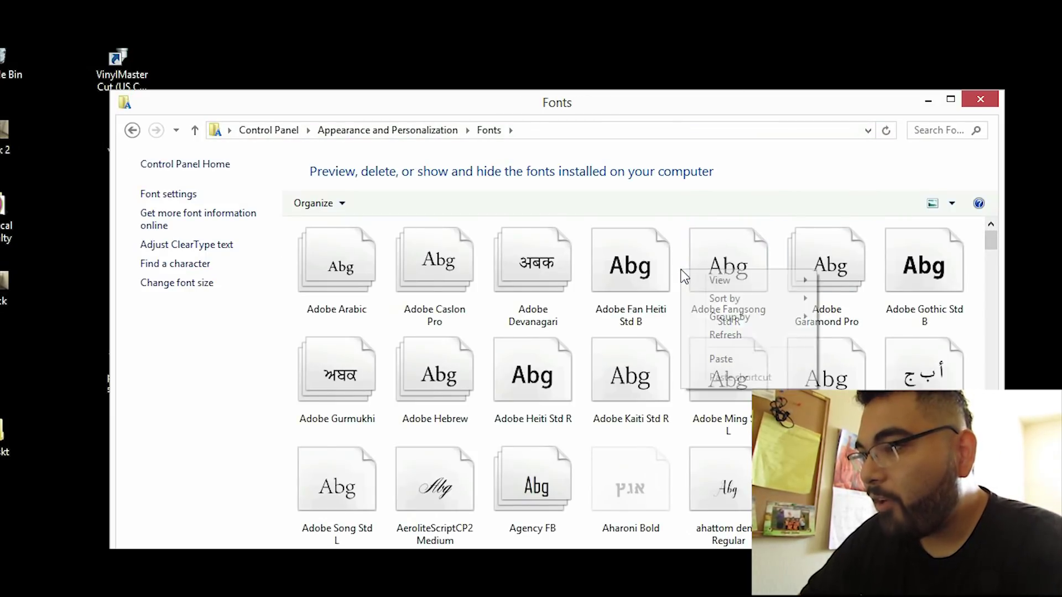
pyautogui.click(718, 360)
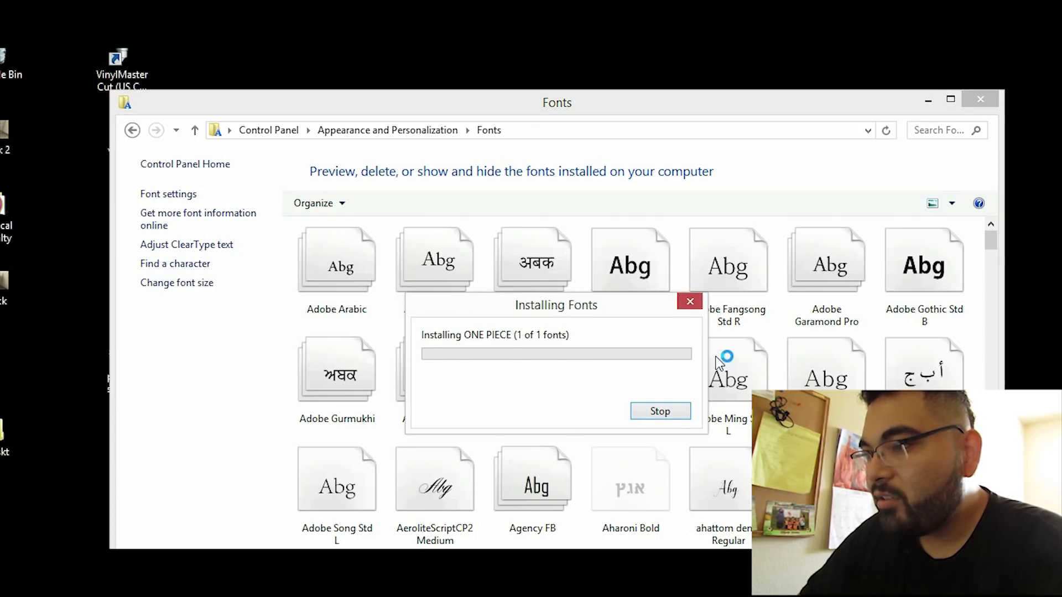
# Minimize the Fonts window, switch back to CorelDRAW, apply the ONE PIECE font to the lettering and move it toward the page
pyautogui.click(929, 101)
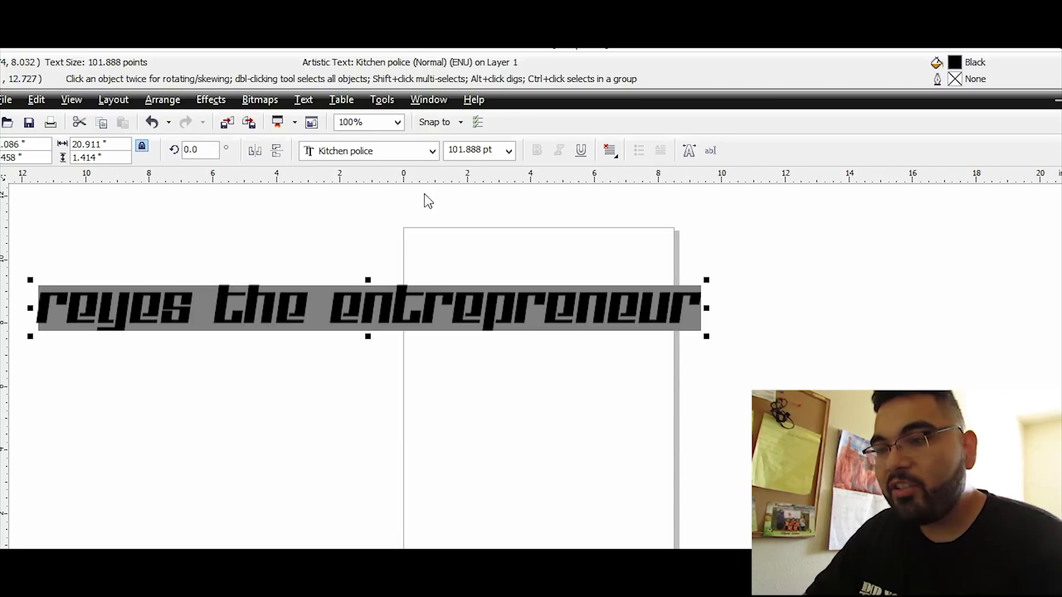
pyautogui.click(433, 150)
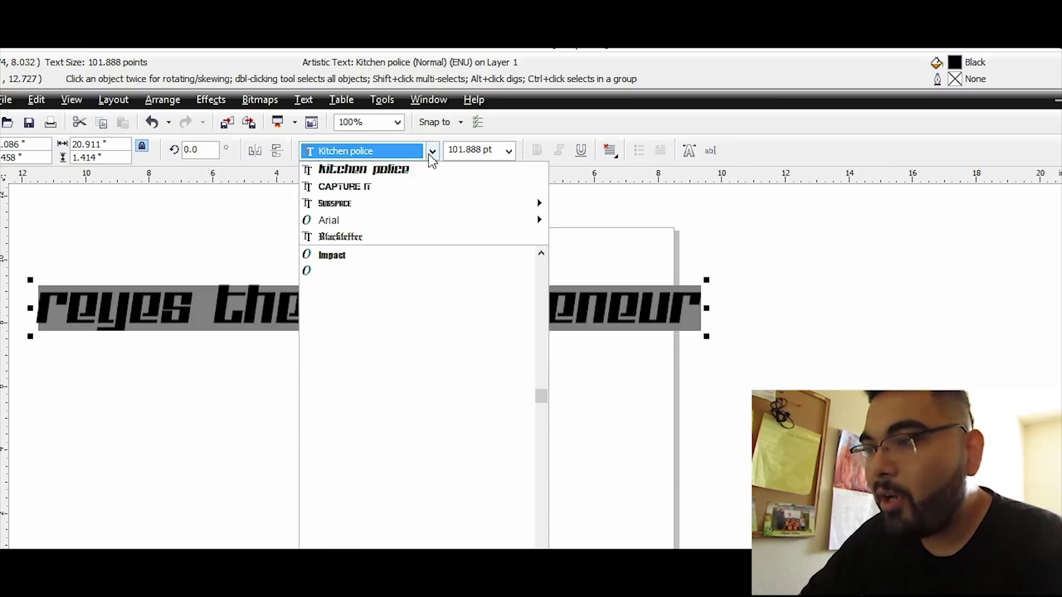
pyautogui.moveTo(541, 397); pyautogui.dragTo(544, 460)
pyautogui.click(366, 502)
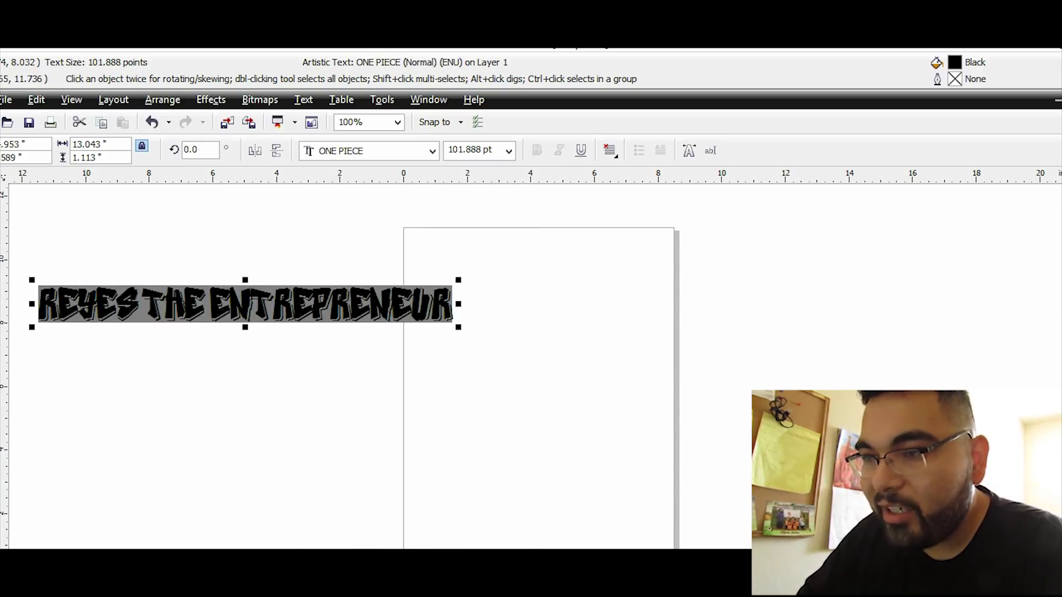
pyautogui.moveTo(244, 300); pyautogui.dragTo(457, 352)
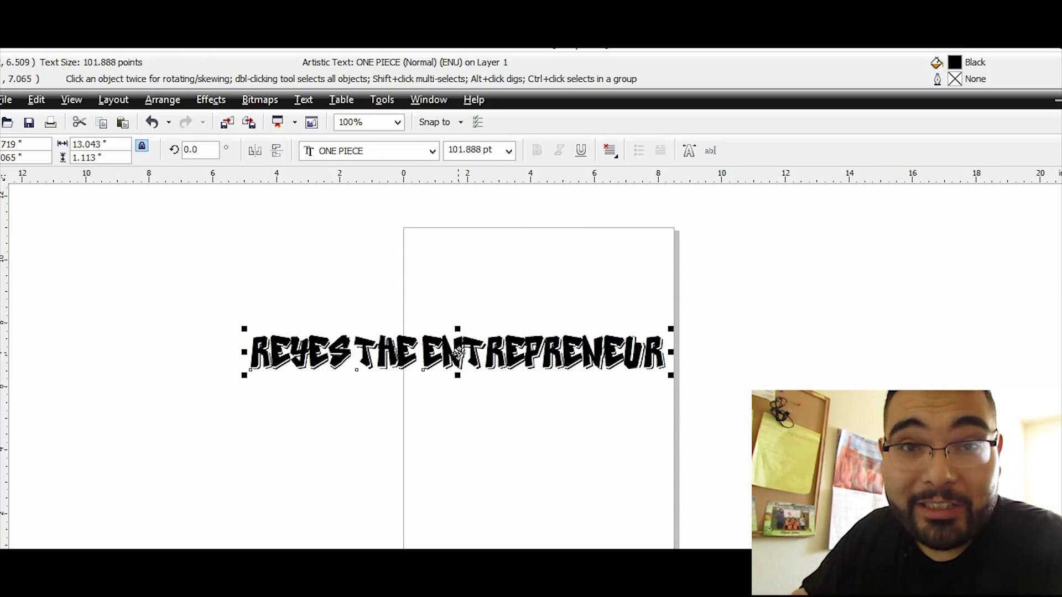
# Convert the ONE PIECE lettering to curves and place it lower across the page
pyautogui.click(419, 317)
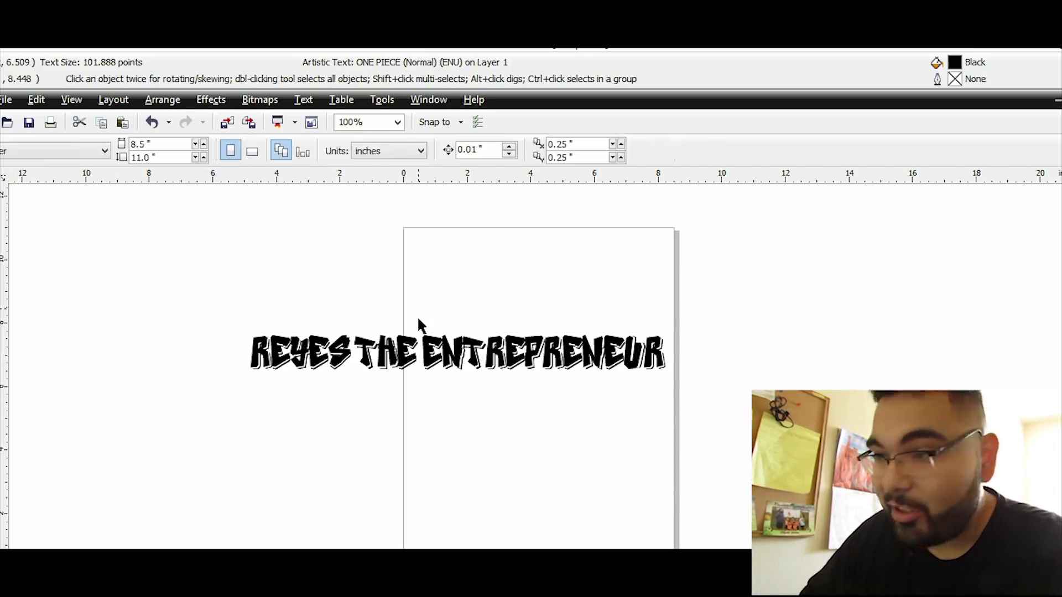
pyautogui.doubleClick(424, 350)
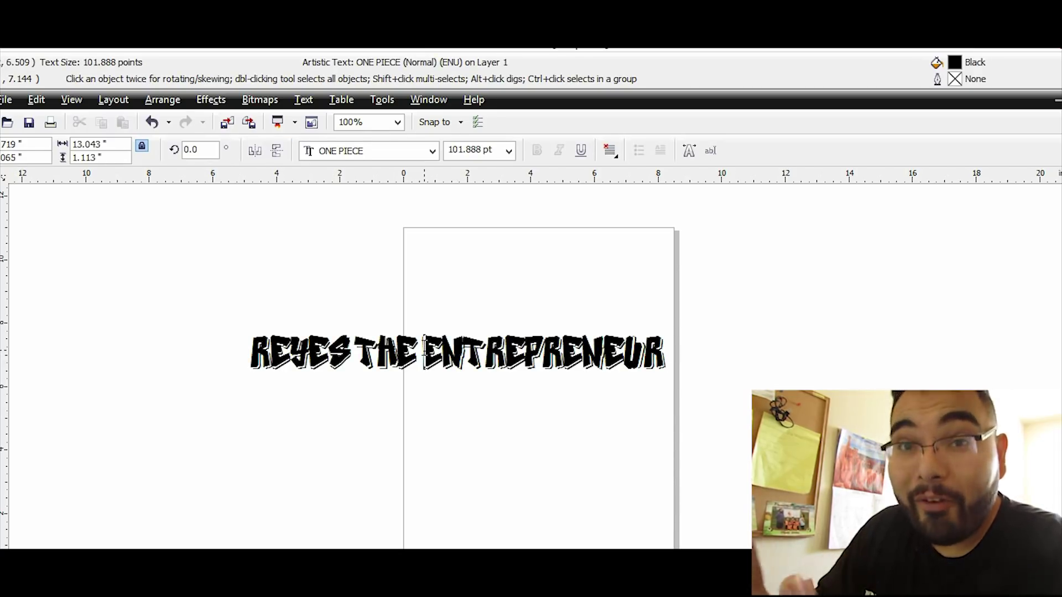
pyautogui.click(1, 186)
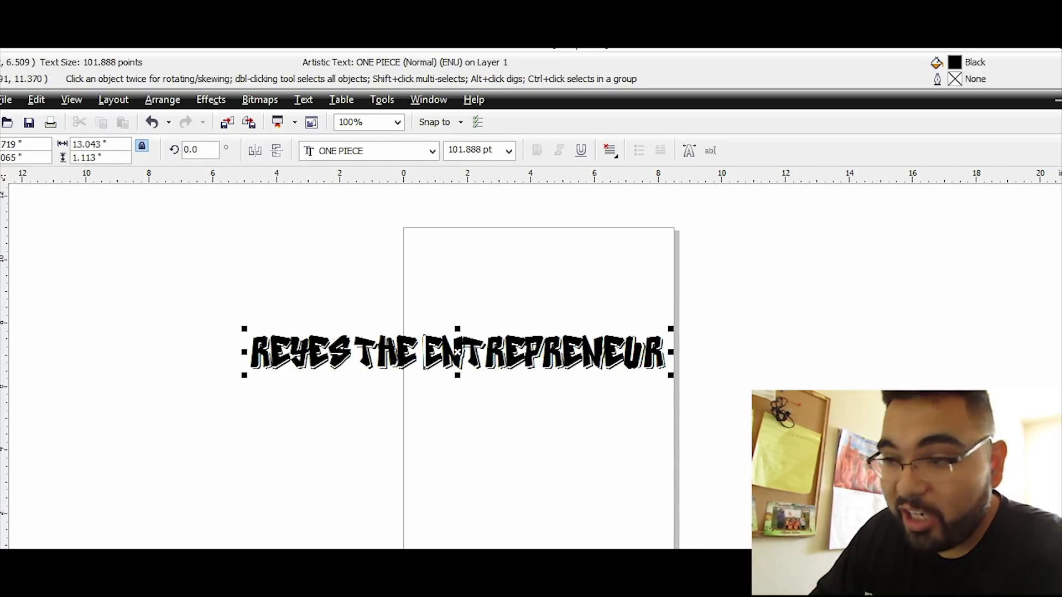
pyautogui.rightClick(383, 356)
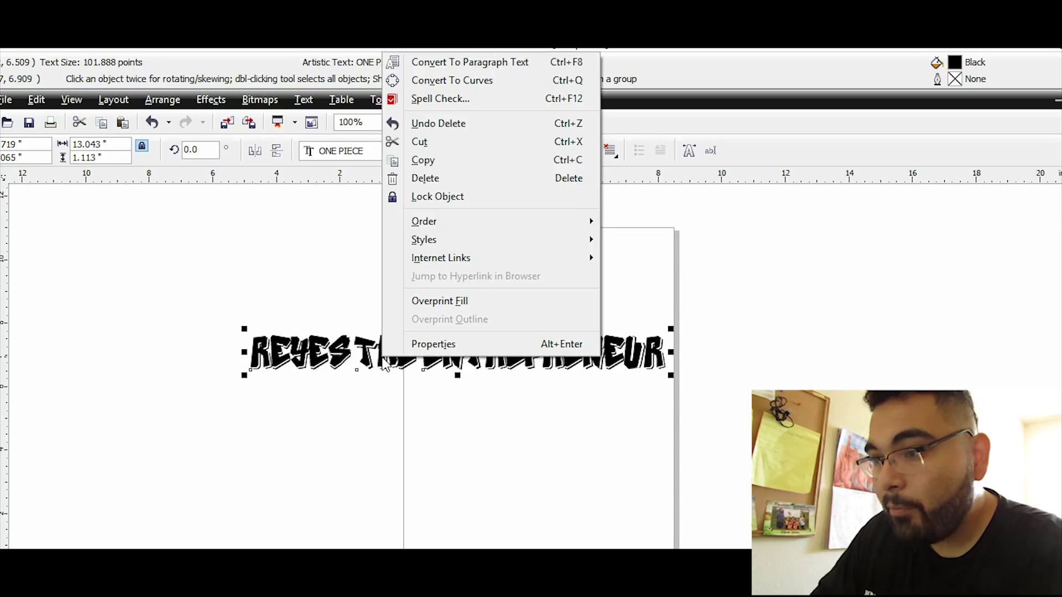
pyautogui.click(481, 80)
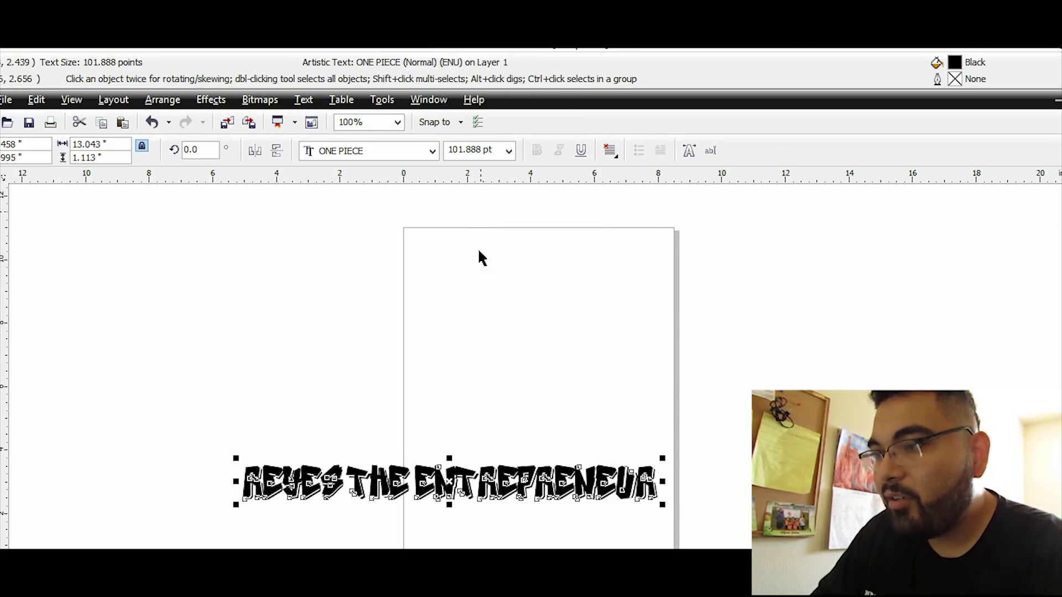
pyautogui.click(475, 301)
pyautogui.moveTo(485, 488); pyautogui.dragTo(484, 440)
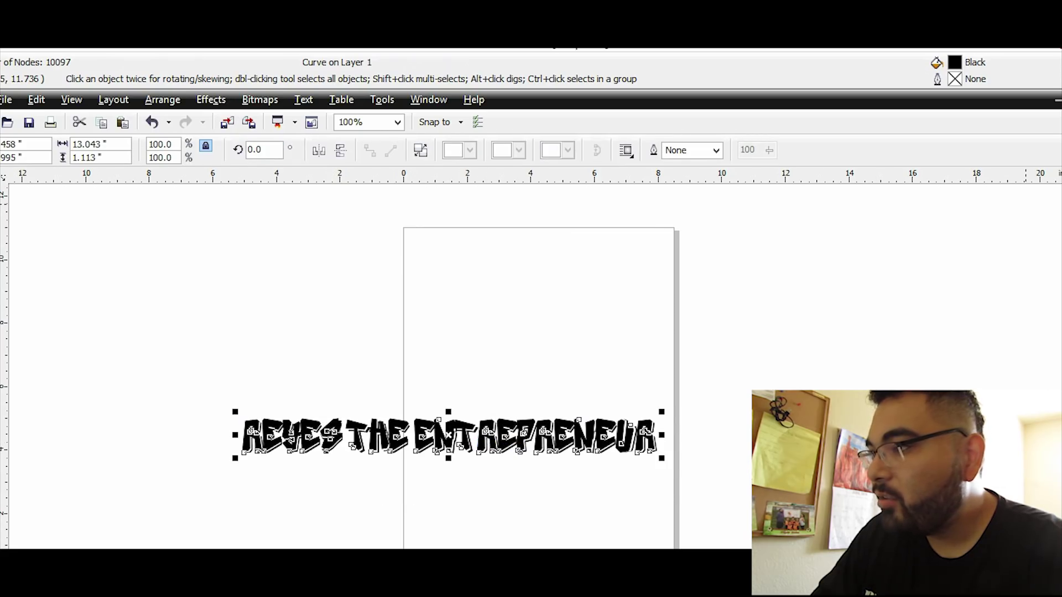
# Remove the fill from the lettering curve and give it a black outline
pyautogui.click(1060, 202)
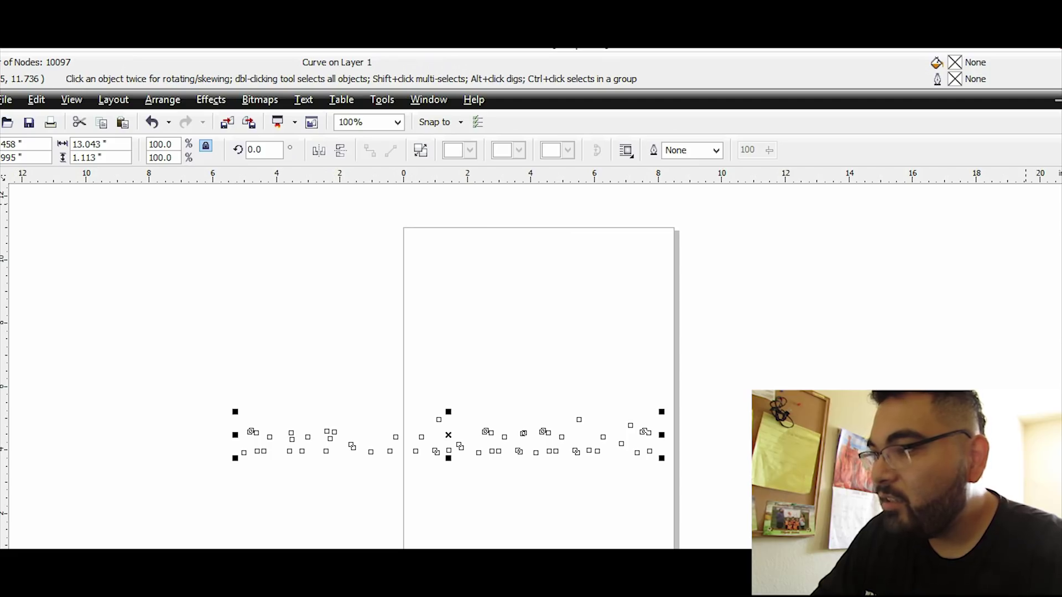
pyautogui.rightClick(1060, 213)
pyautogui.click(401, 350)
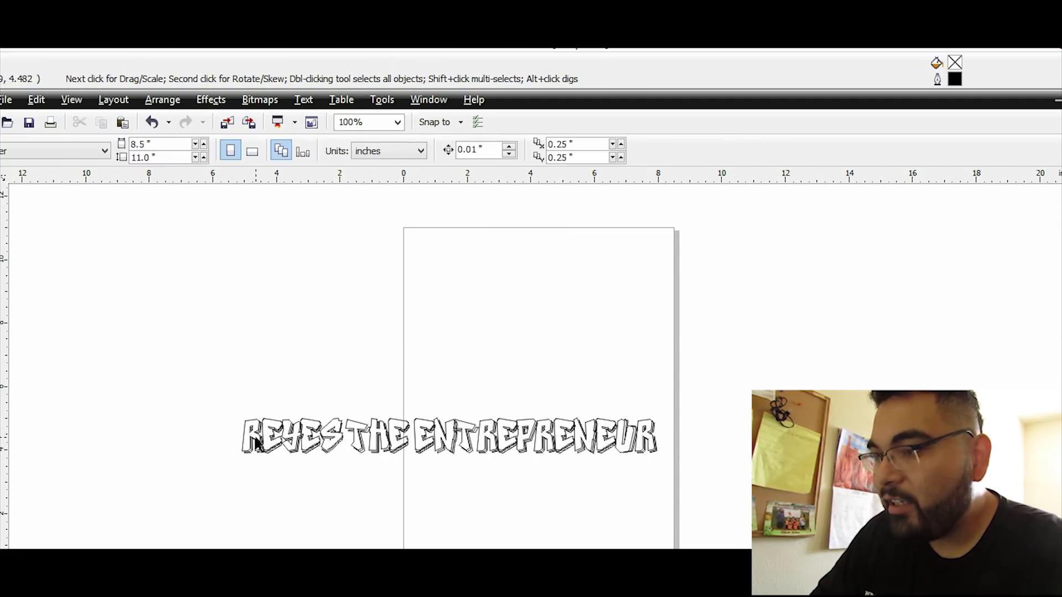
# Scale the outlined lettering down to about 6.65 in wide and place it within the page
pyautogui.click(255, 440)
pyautogui.moveTo(235, 414); pyautogui.dragTo(436, 430)
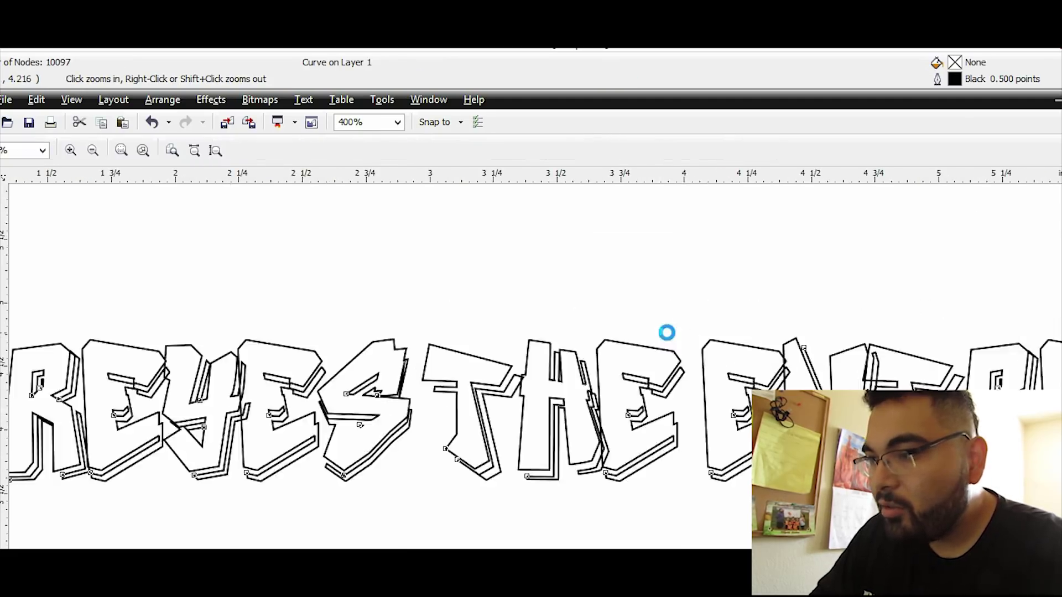
pyautogui.rightClick(667, 334)
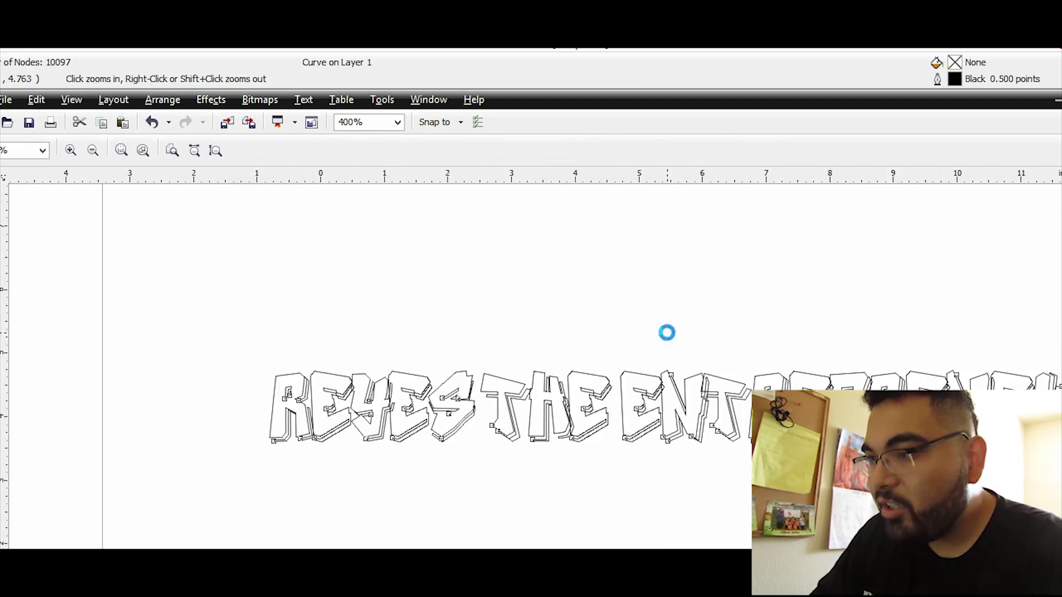
pyautogui.rightClick(667, 334)
pyautogui.rightClick(668, 334)
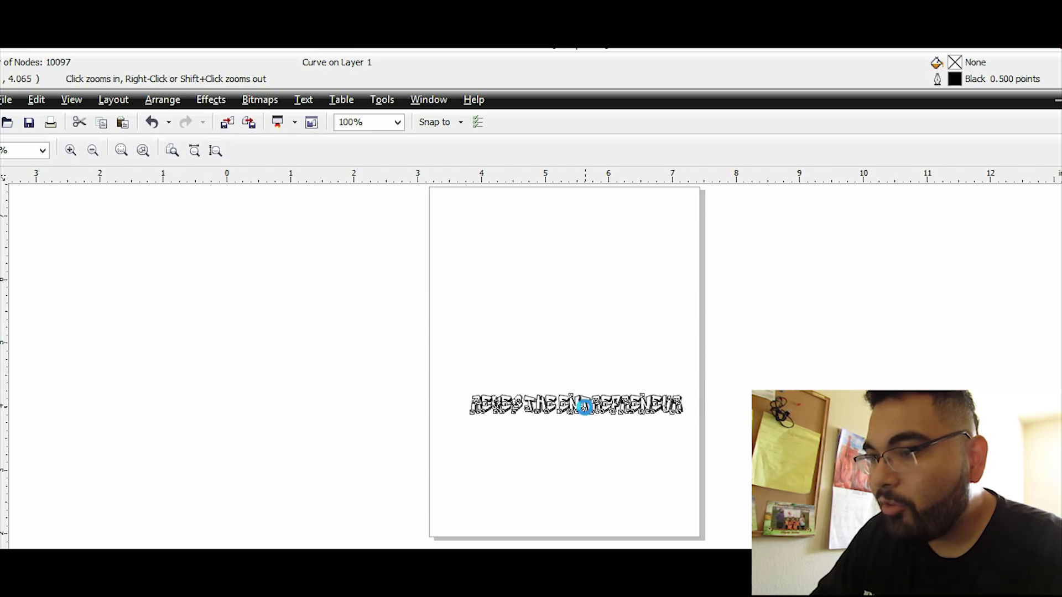
pyautogui.click(585, 407)
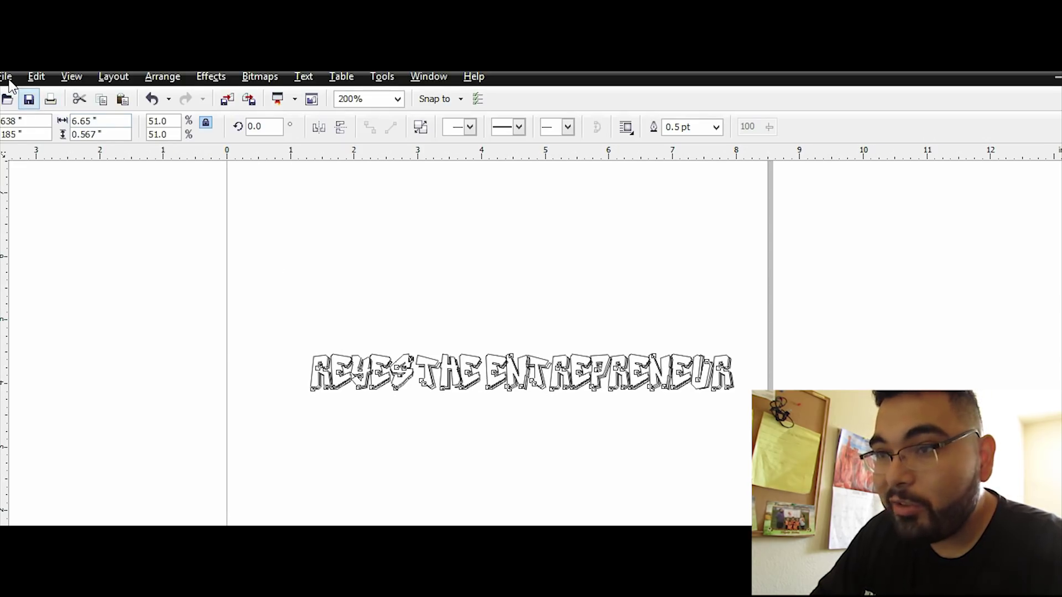
# Publish the design to the Desktop as a PDF, named with the lettering's wording followed by "graffi"
pyautogui.click(7, 77)
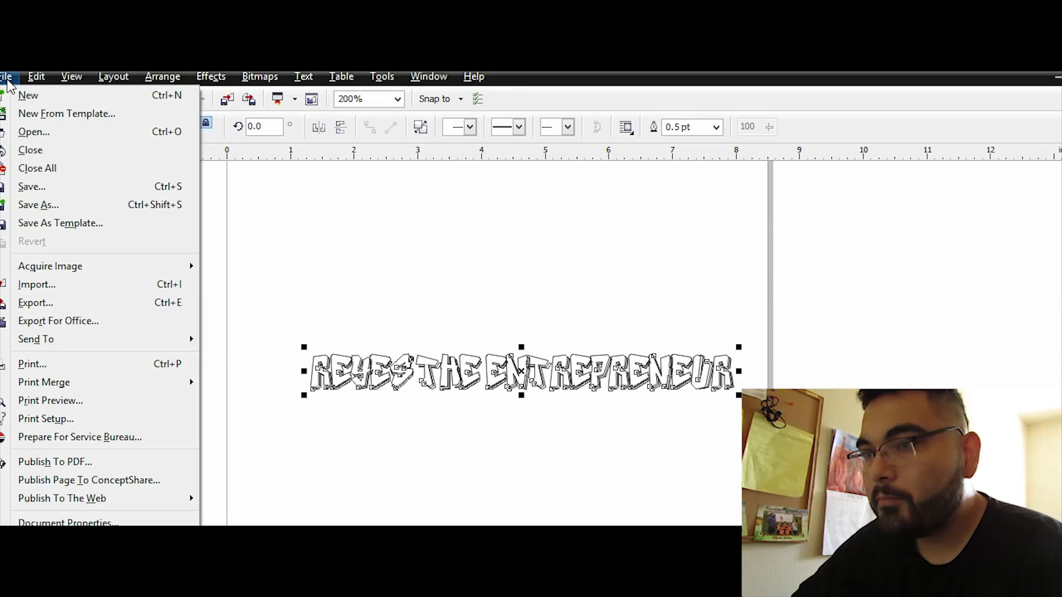
pyautogui.click(62, 464)
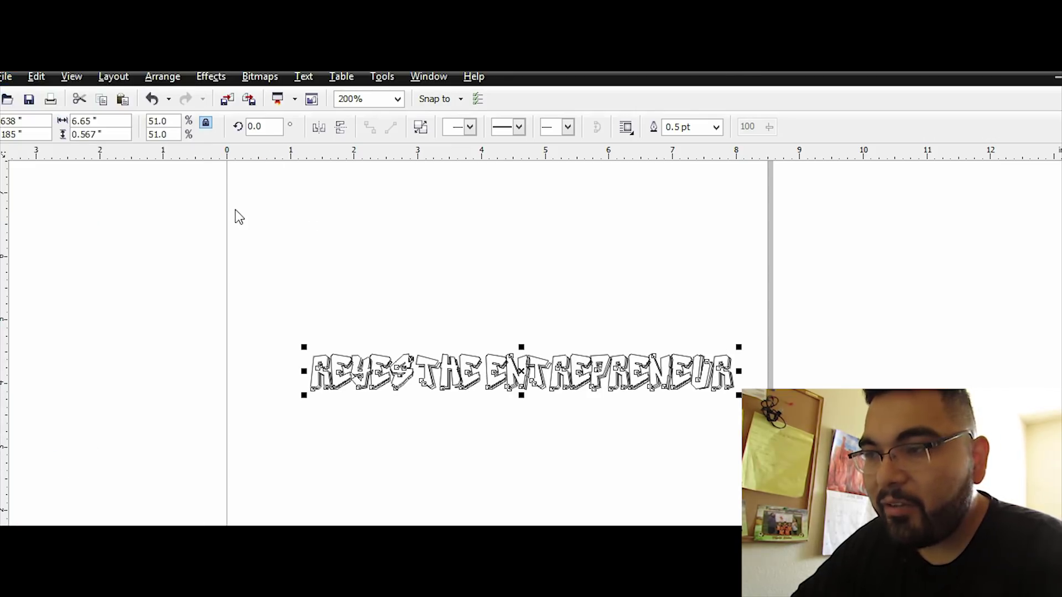
pyautogui.click(44, 150)
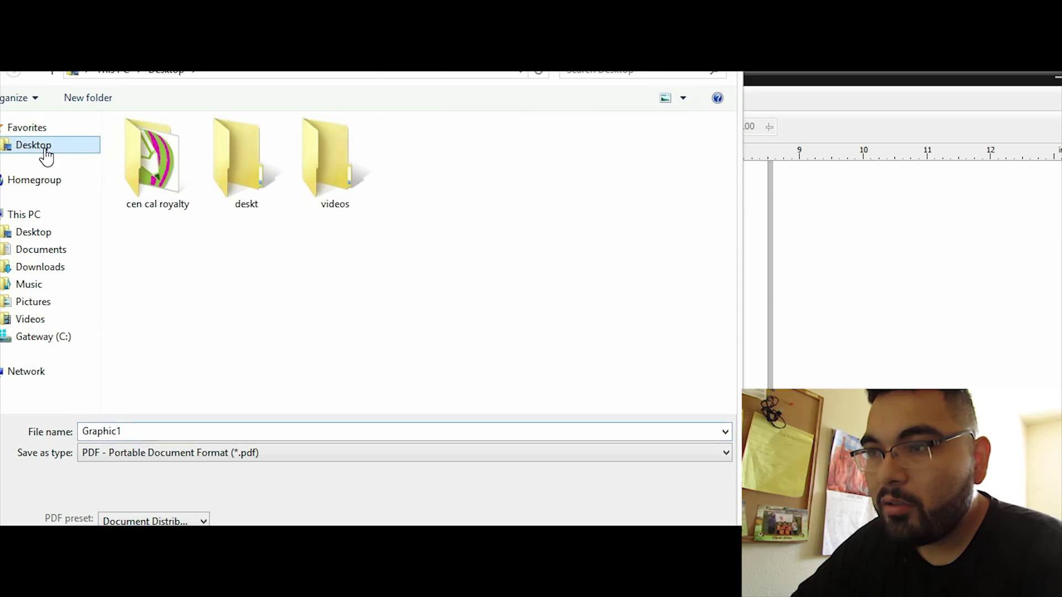
pyautogui.doubleClick(249, 432)
pyautogui.write('reyes the entrepre')
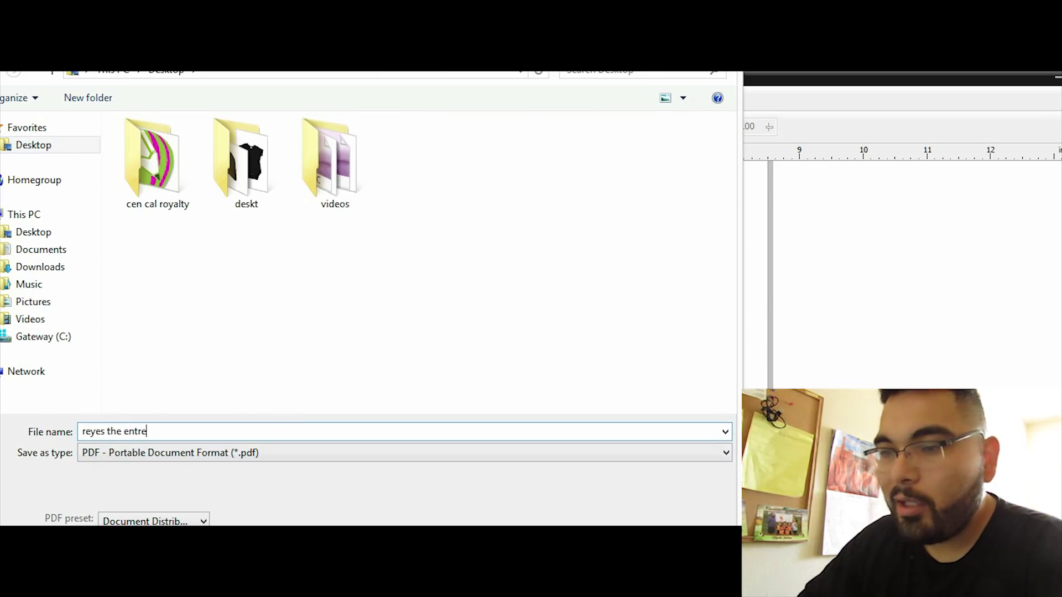
pyautogui.write('neur graffi')
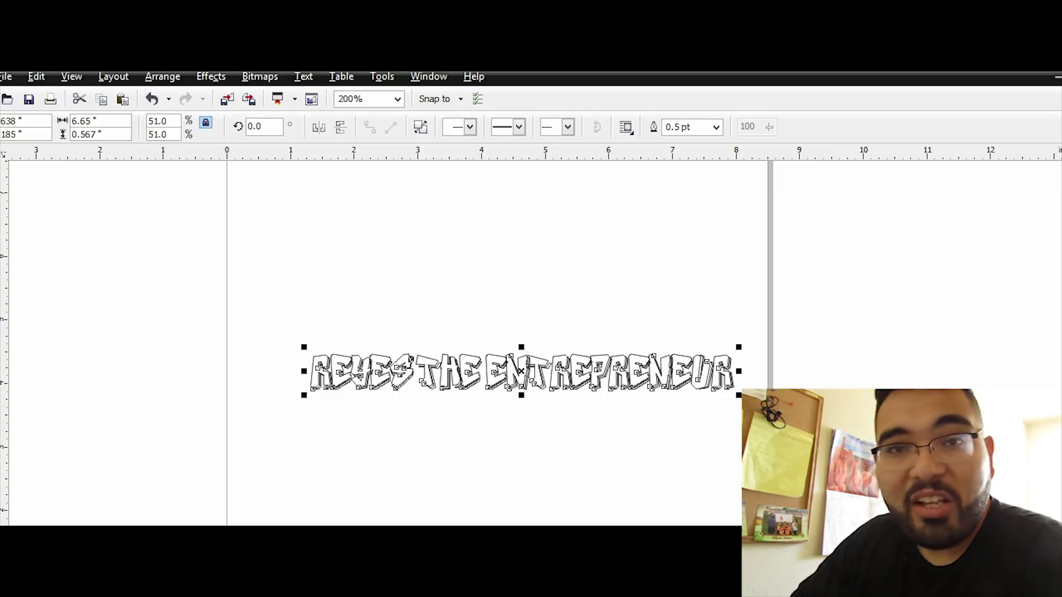
# Examine the first word's outlines up close for places where neighbouring letters and their shadow shapes overlap
pyautogui.press('z')
pyautogui.click(369, 357)
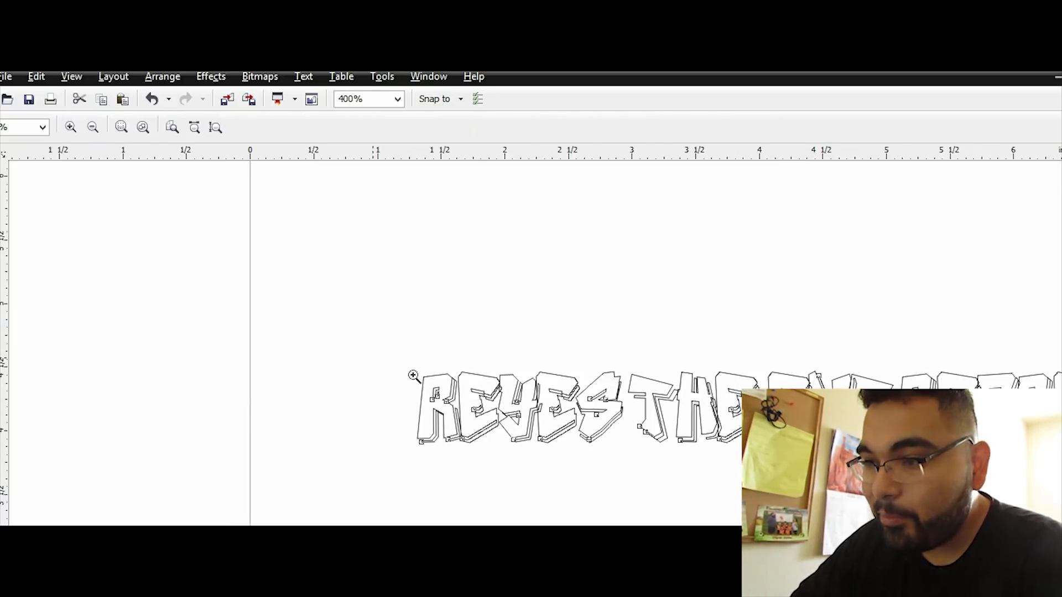
pyautogui.click(509, 401)
pyautogui.click(542, 360)
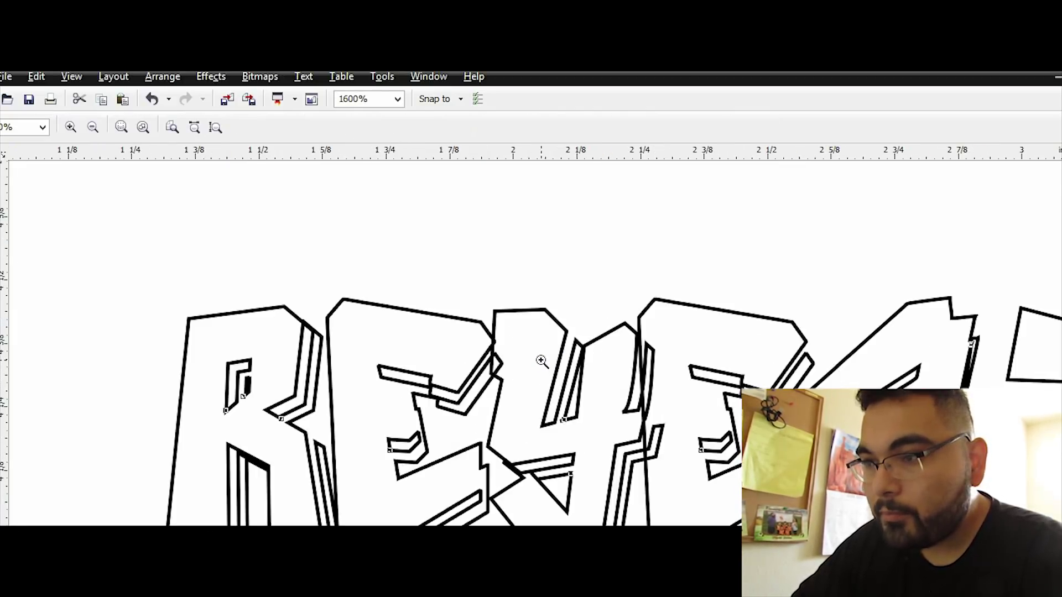
pyautogui.click(503, 383)
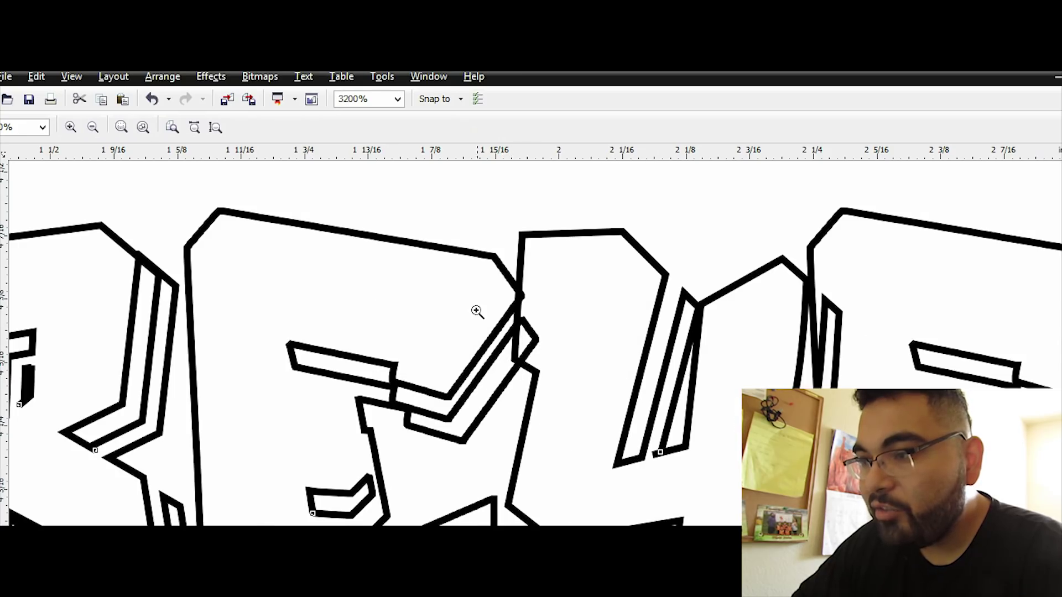
pyautogui.rightClick(547, 329)
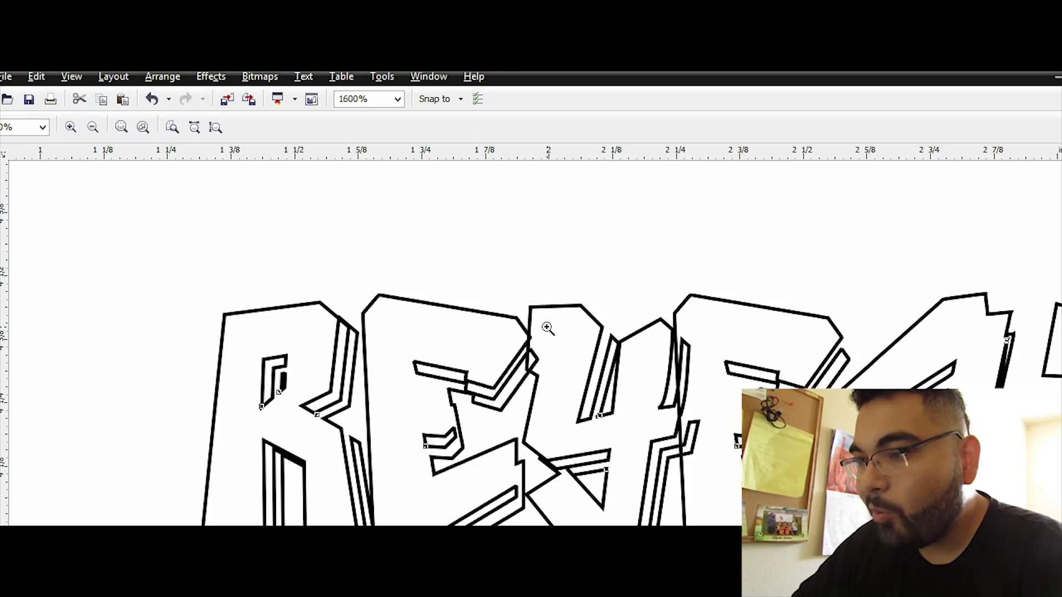
pyautogui.click(532, 344)
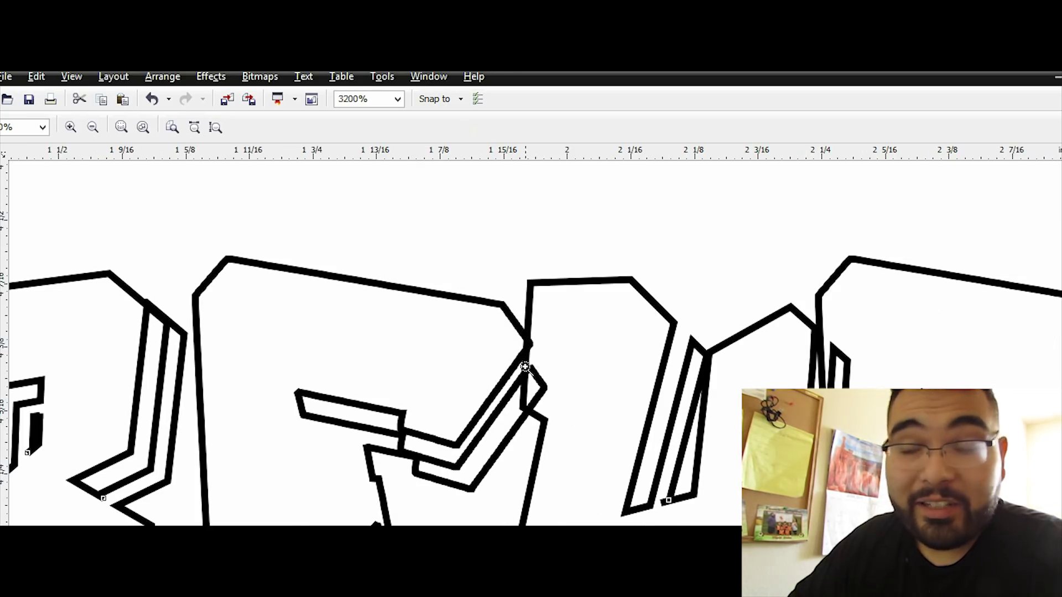
pyautogui.rightClick(506, 327)
pyautogui.rightClick(505, 327)
pyautogui.rightClick(506, 327)
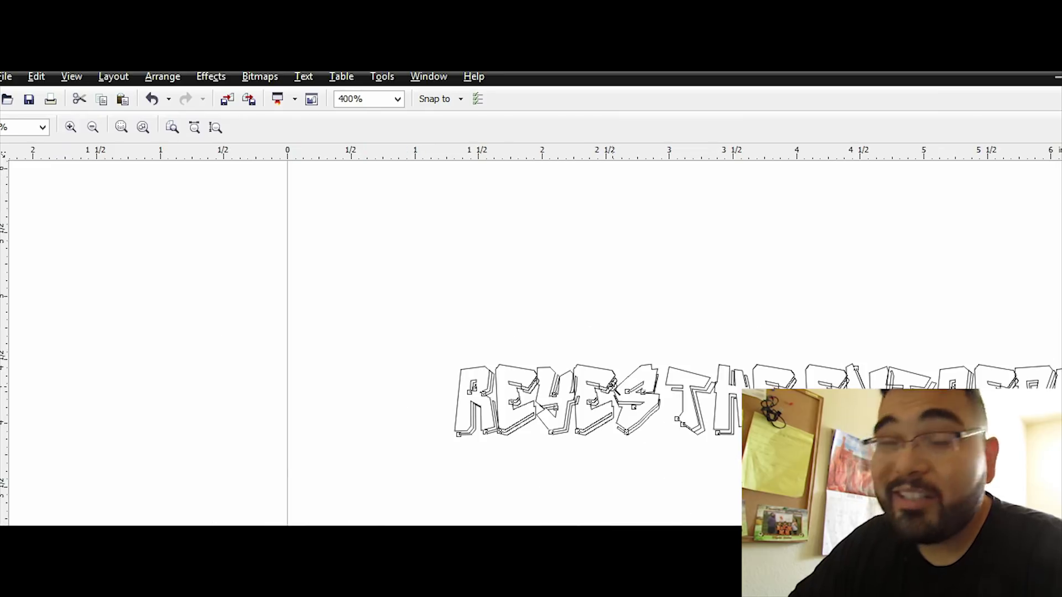
pyautogui.click(565, 382)
pyautogui.click(529, 379)
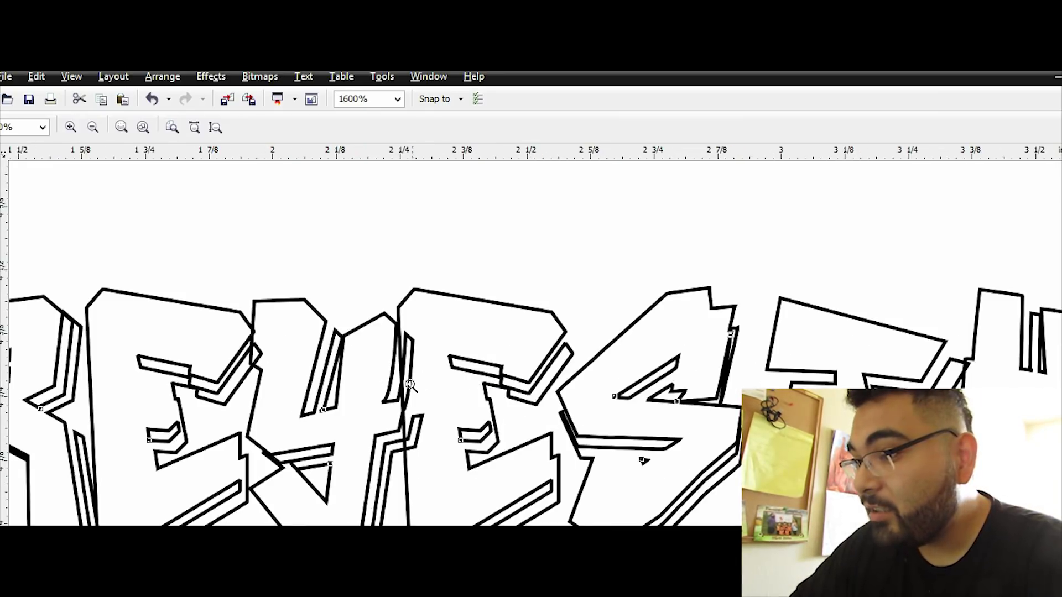
pyautogui.rightClick(411, 422)
pyautogui.rightClick(410, 422)
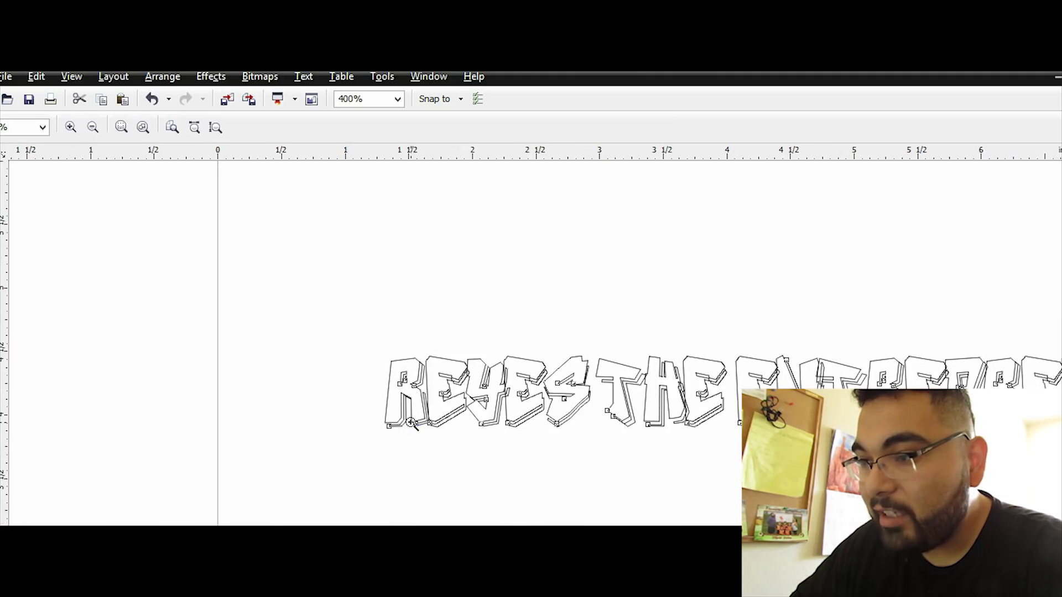
pyautogui.rightClick(411, 422)
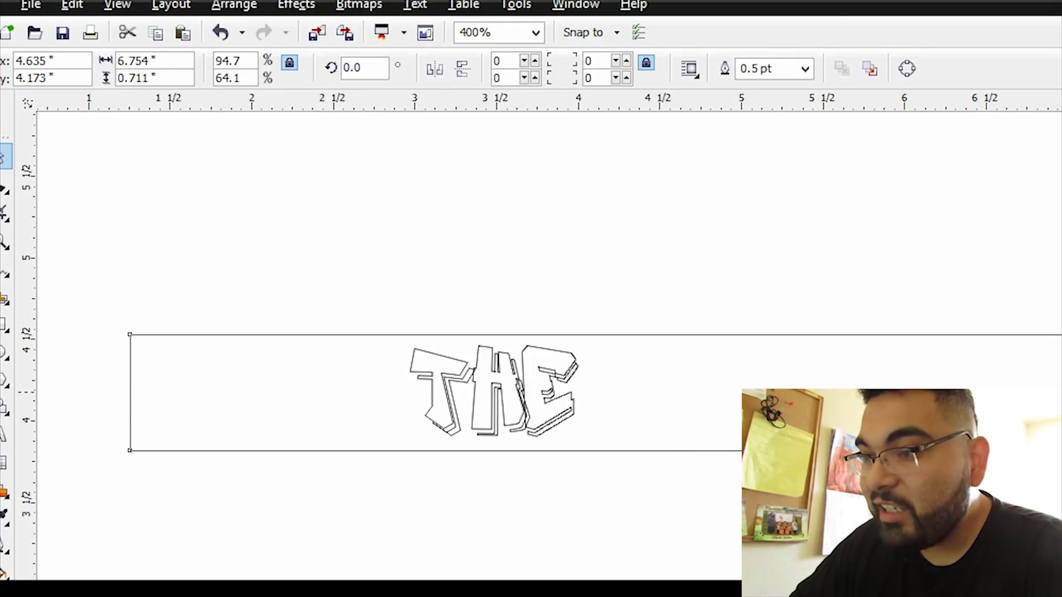
# Narrow the rectangle to about 1.17 in wide around the word THE and lock it together with the letters
pyautogui.moveTo(1056, 393); pyautogui.dragTo(600, 367)
pyautogui.moveTo(121, 392); pyautogui.dragTo(390, 387)
pyautogui.moveTo(348, 255); pyautogui.dragTo(739, 523)
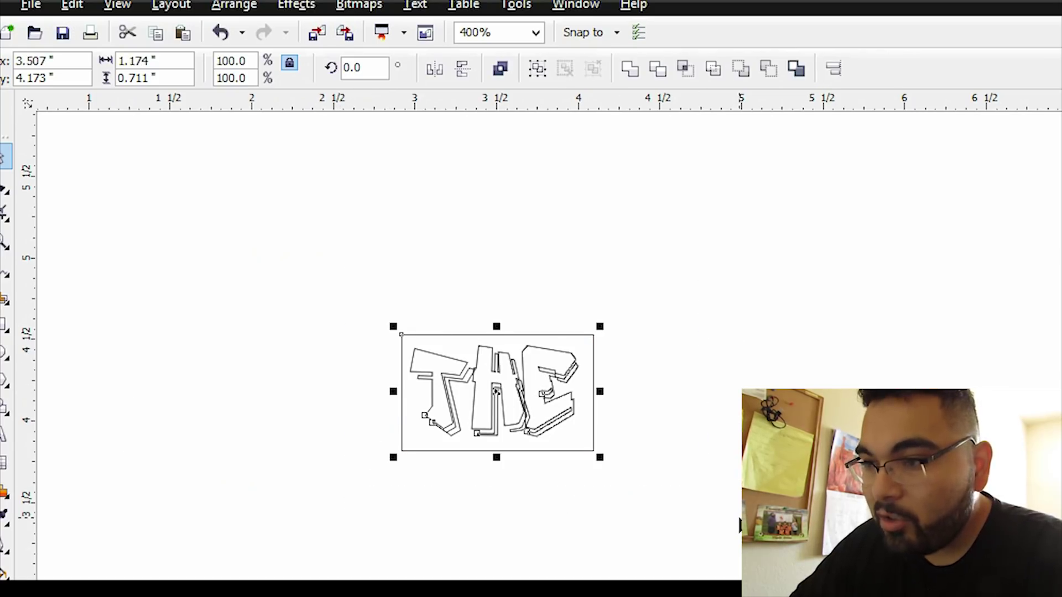
pyautogui.rightClick(567, 413)
pyautogui.click(376, 326)
pyautogui.moveTo(326, 290); pyautogui.dragTo(761, 536)
pyautogui.rightClick(517, 409)
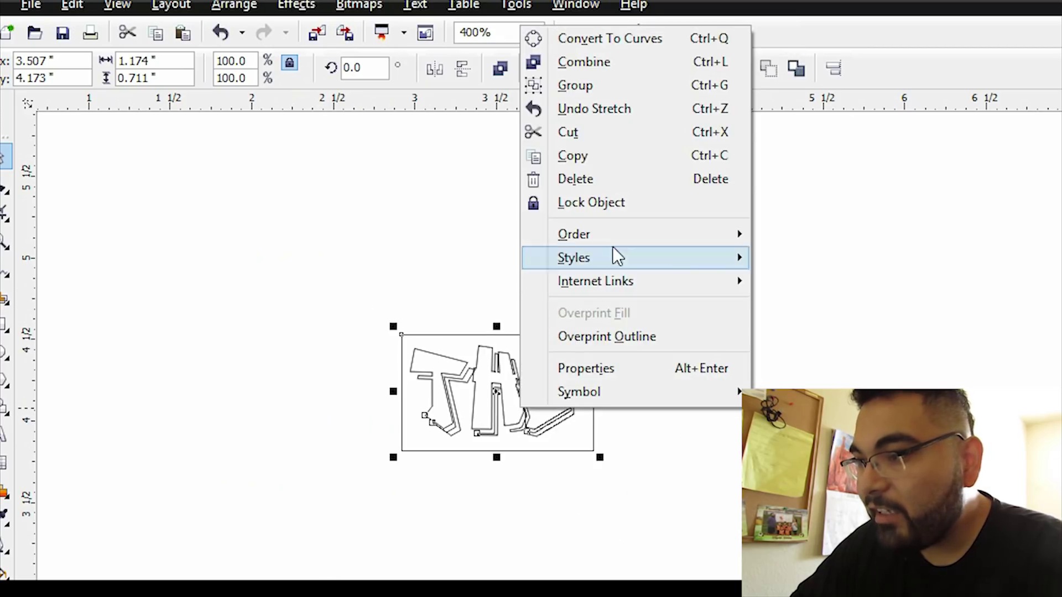
pyautogui.click(623, 202)
# Smart-fill the background around the letters and the small shadow area inside the E with blue and a 0.5 pt black outline
pyautogui.click(702, 395)
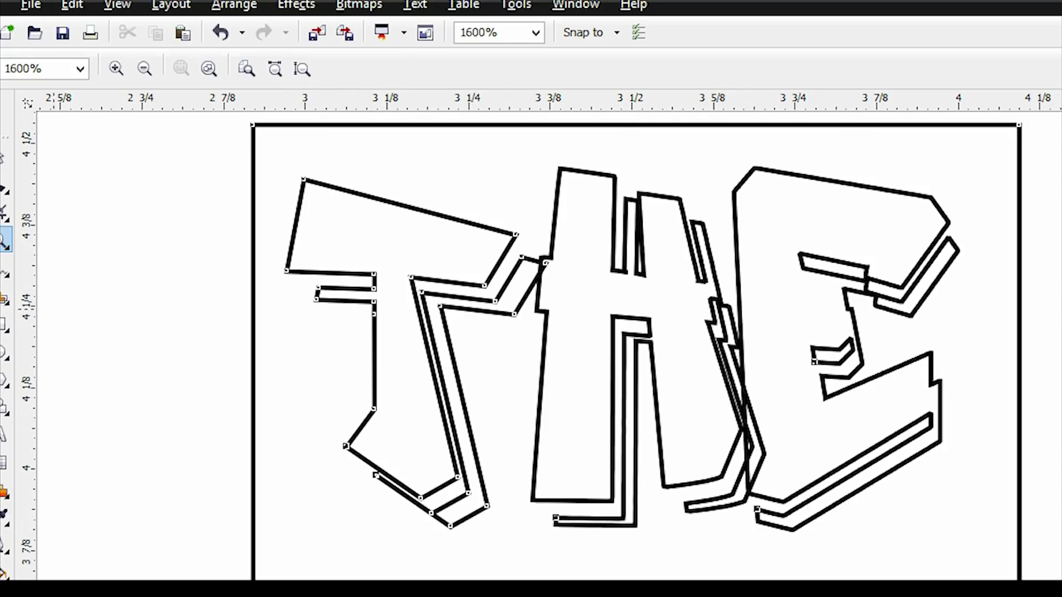
pyautogui.click(7, 298)
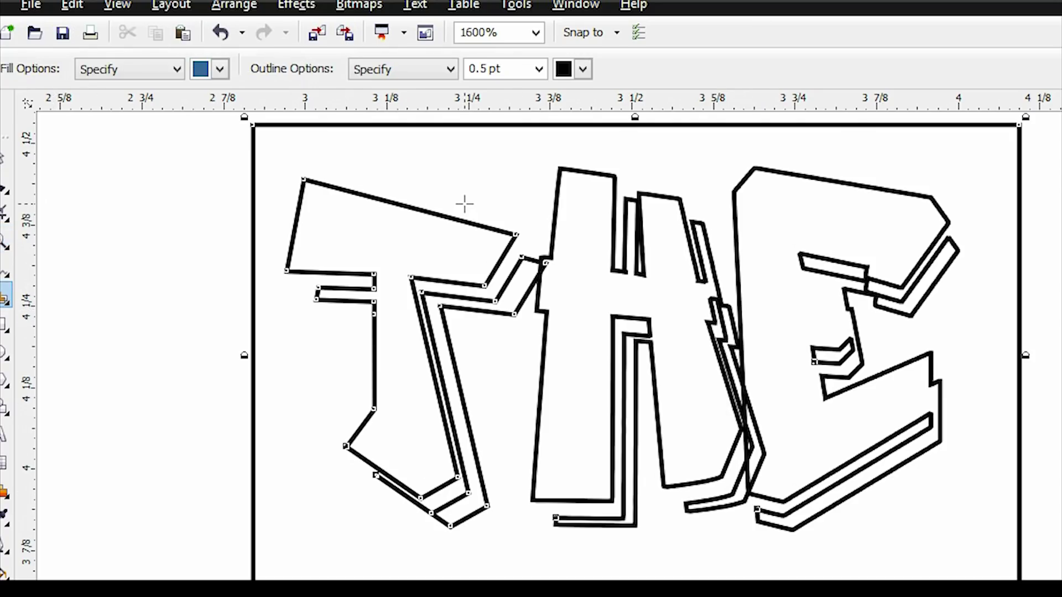
pyautogui.click(465, 205)
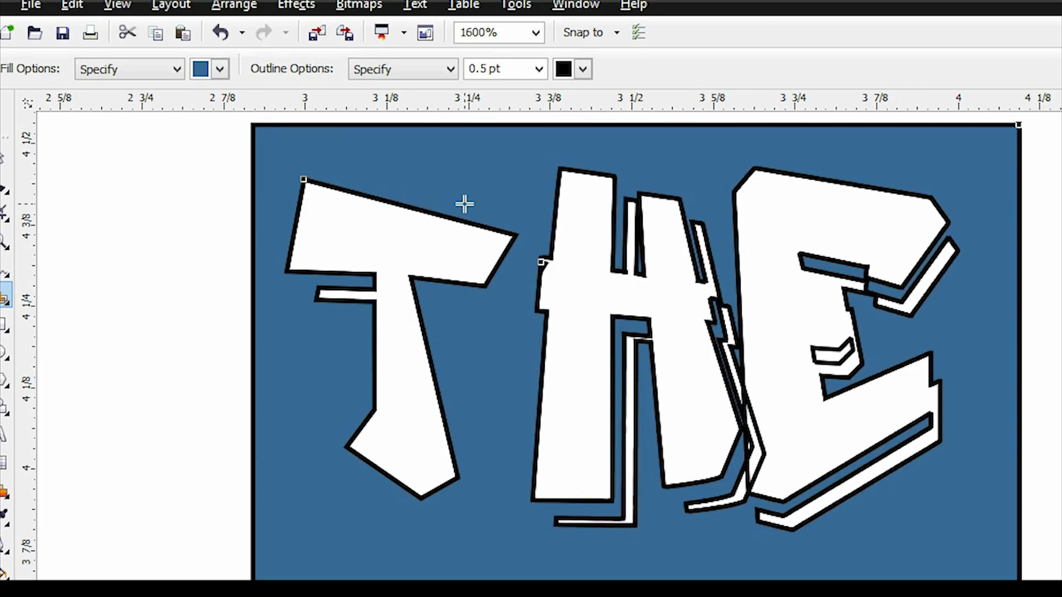
pyautogui.click(828, 355)
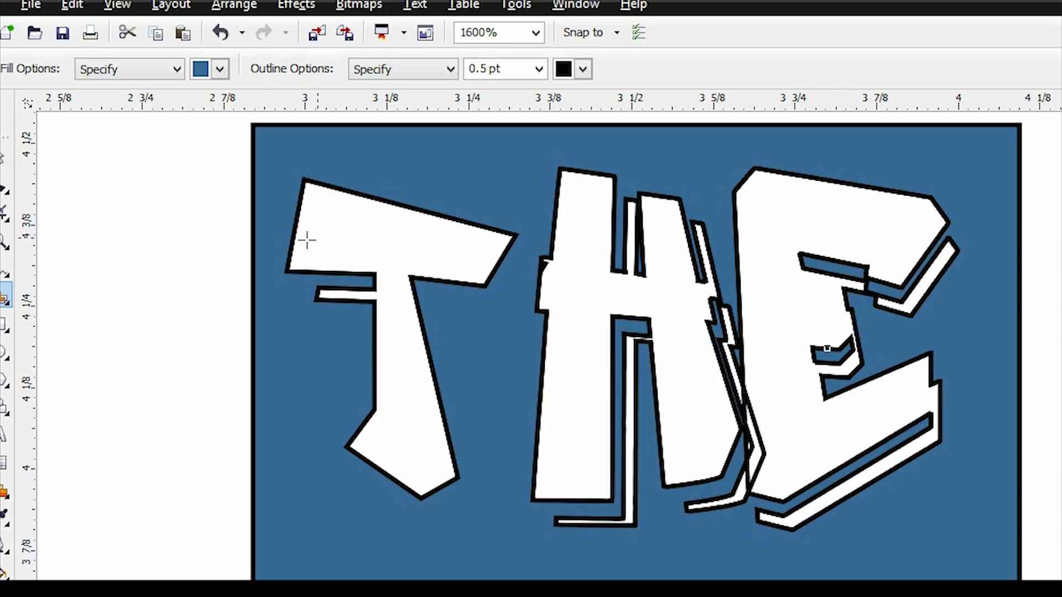
# Move the smart-filled background and the small E shadow piece together to the right of the original word, centred at about X 4.99 in
pyautogui.press('z')
pyautogui.rightClick(373, 405)
pyautogui.click(6, 158)
pyautogui.moveTo(467, 211); pyautogui.dragTo(981, 563)
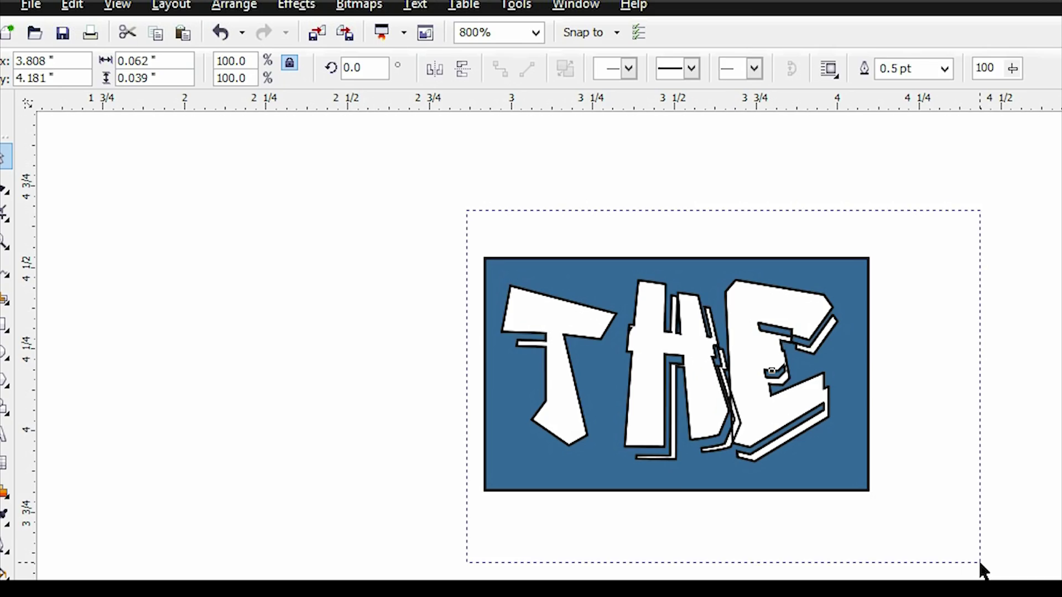
pyautogui.moveTo(982, 570); pyautogui.dragTo(979, 569)
pyautogui.moveTo(674, 371); pyautogui.dragTo(1061, 371)
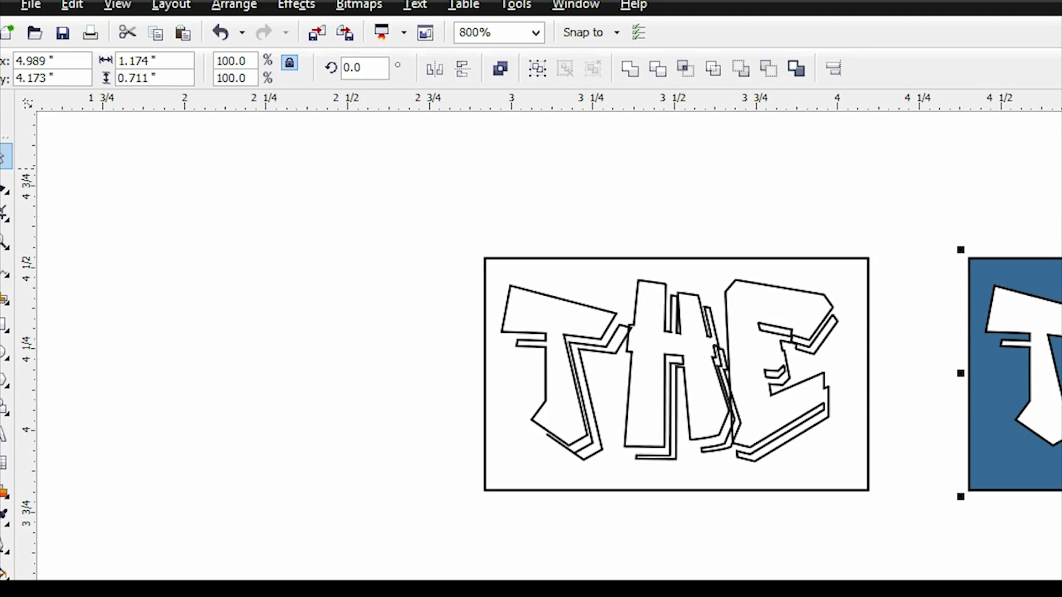
# Remove the blue fill from the moved smart-filled shapes, keeping only their black outlines
pyautogui.hotkey('ctrl', 'z')
pyautogui.click(1061, 203)
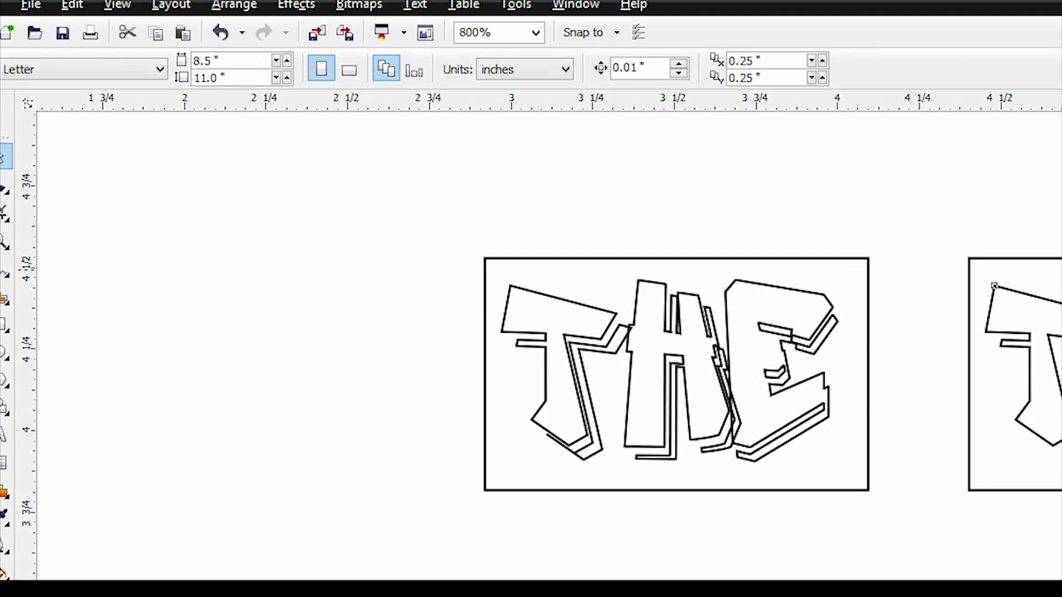
pyautogui.click(1061, 270)
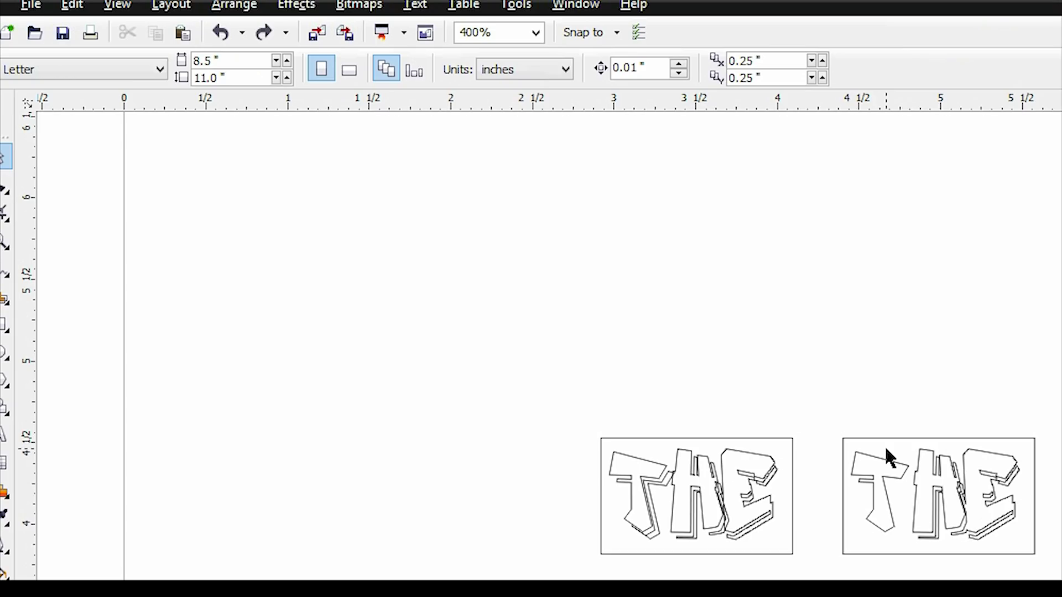
pyautogui.moveTo(886, 450); pyautogui.dragTo(1059, 354)
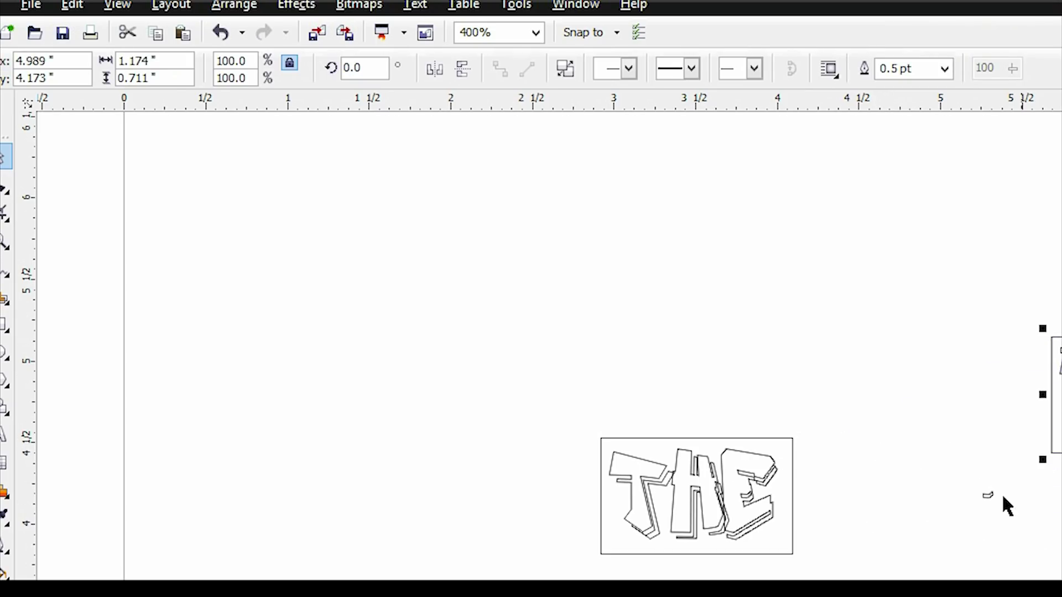
pyautogui.click(987, 495)
pyautogui.hotkey('ctrl', 'z')
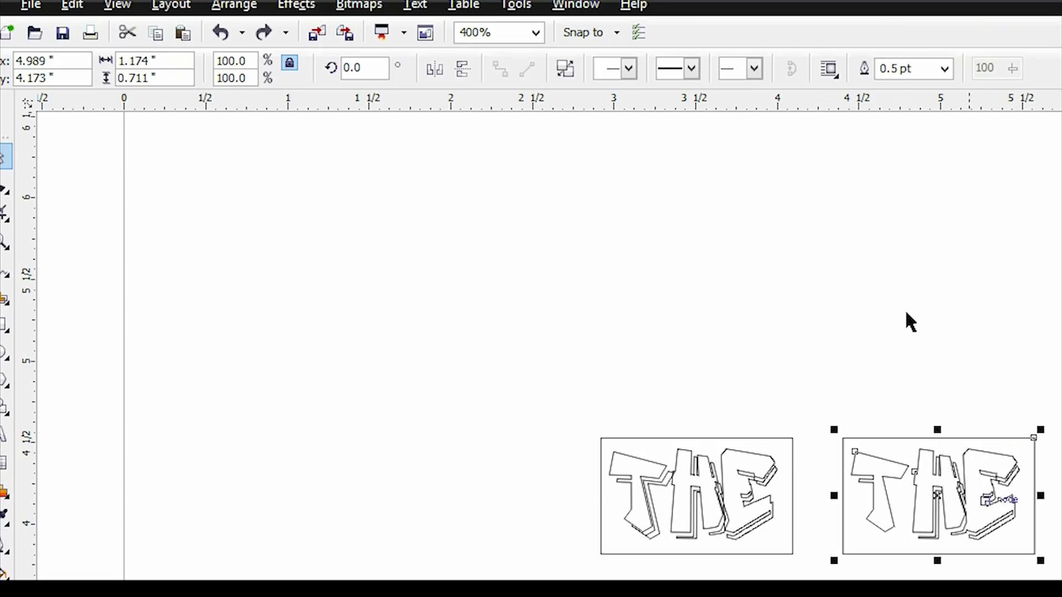
pyautogui.press('Escape')
# Break the smart-filled background curve beside the original word apart into separate curves
pyautogui.click(893, 439)
pyautogui.rightClick(894, 440)
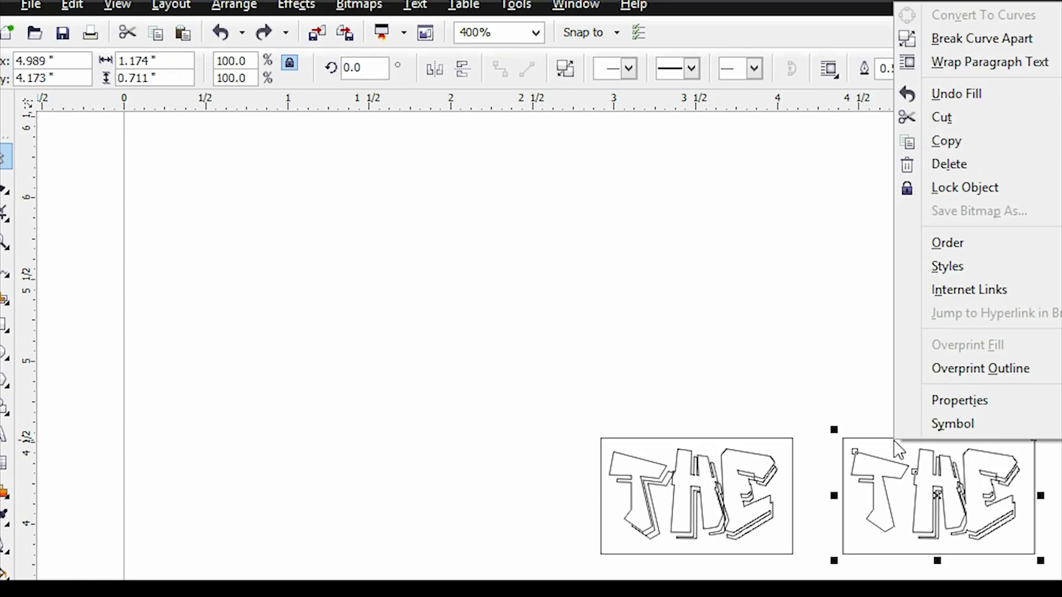
pyautogui.click(1026, 39)
pyautogui.press('Escape')
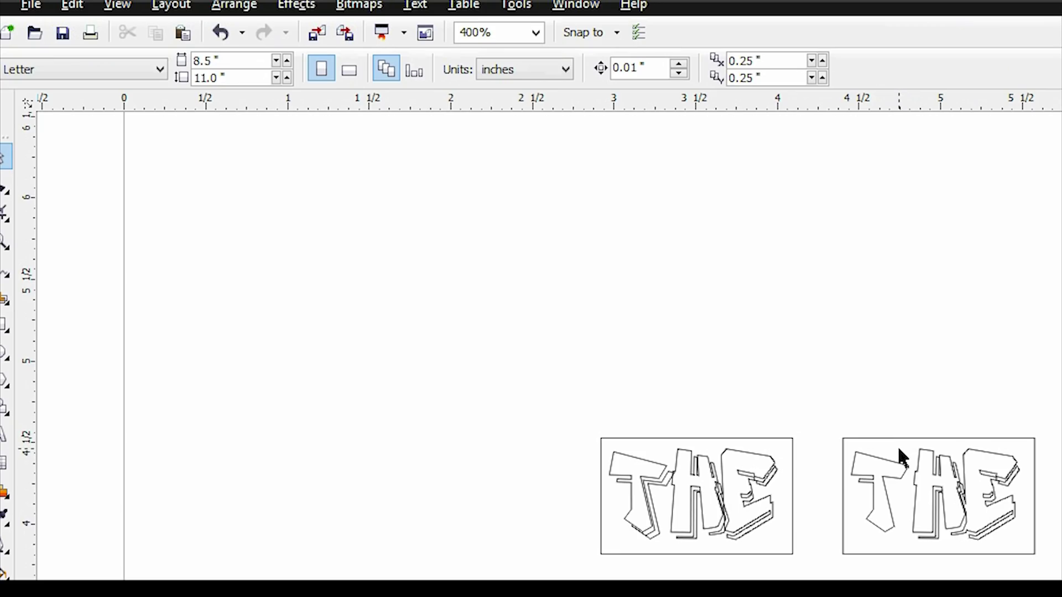
# Separate the rectangular frame from the new letter outlines and place the letters directly above the original word
pyautogui.moveTo(1031, 439); pyautogui.dragTo(1060, 387)
pyautogui.moveTo(555, 320); pyautogui.dragTo(842, 582)
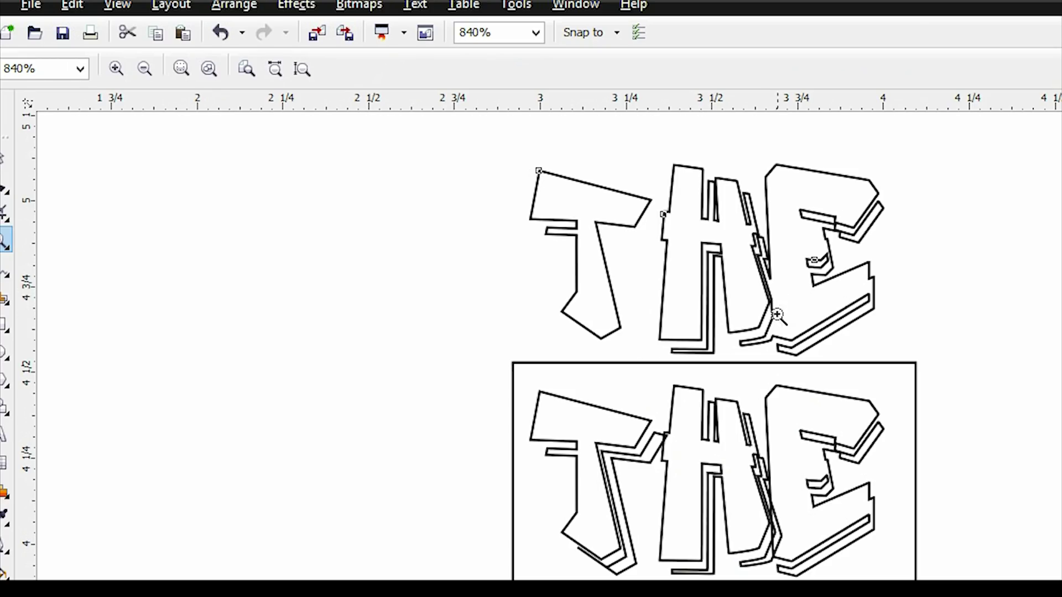
pyautogui.click(4, 160)
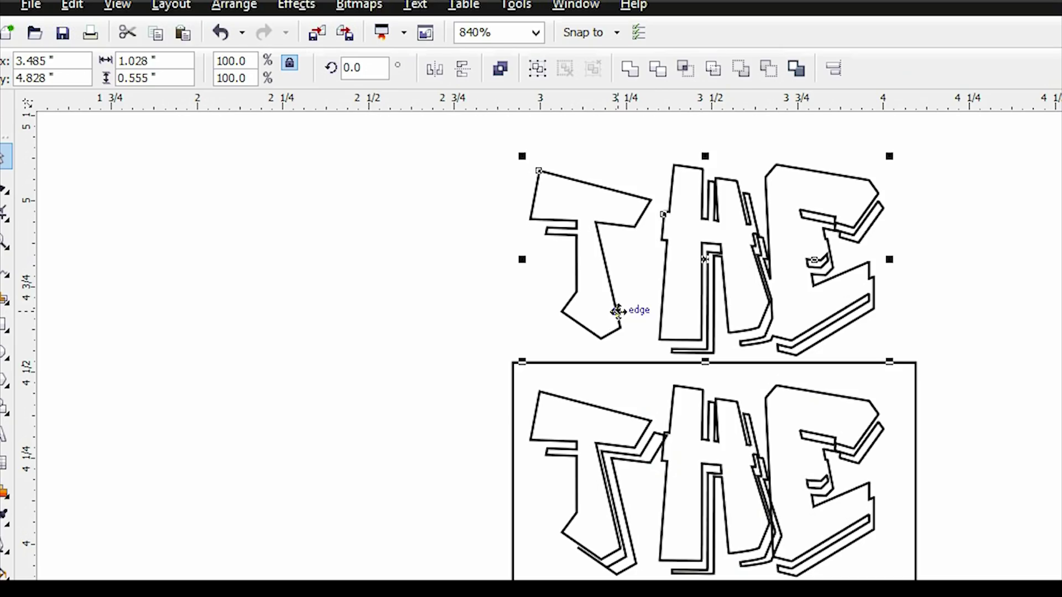
# Unlock the T's shadow shape in the original word and place a copy of it against the upper T
pyautogui.click(654, 459)
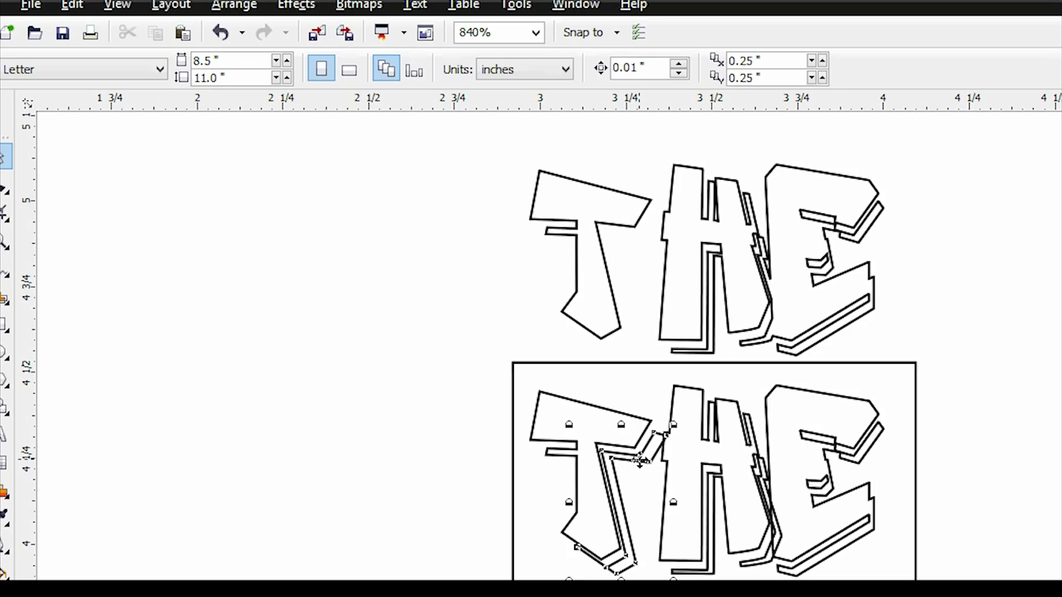
pyautogui.rightClick(640, 460)
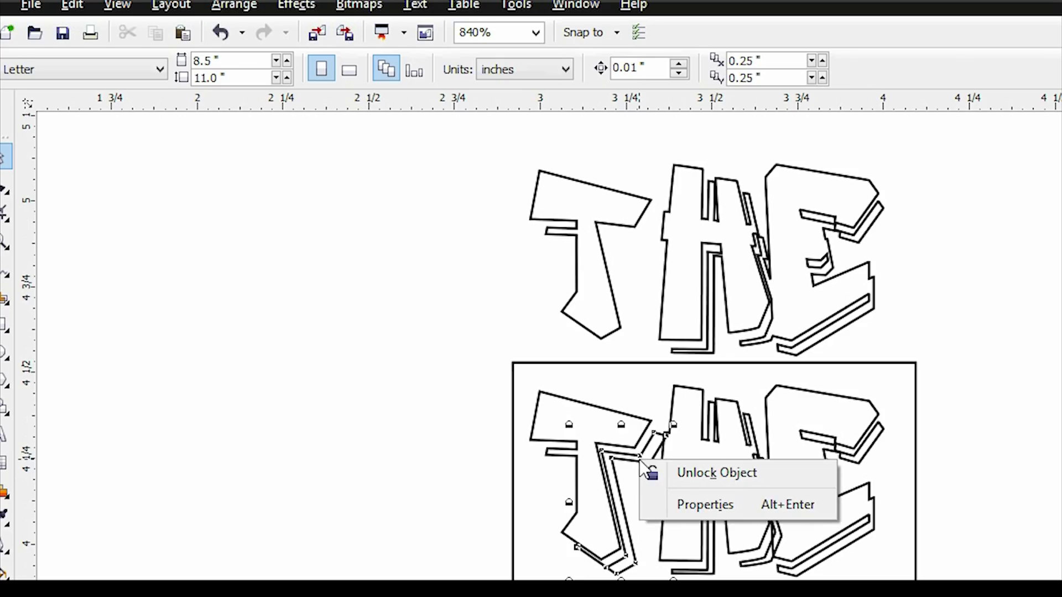
pyautogui.click(680, 473)
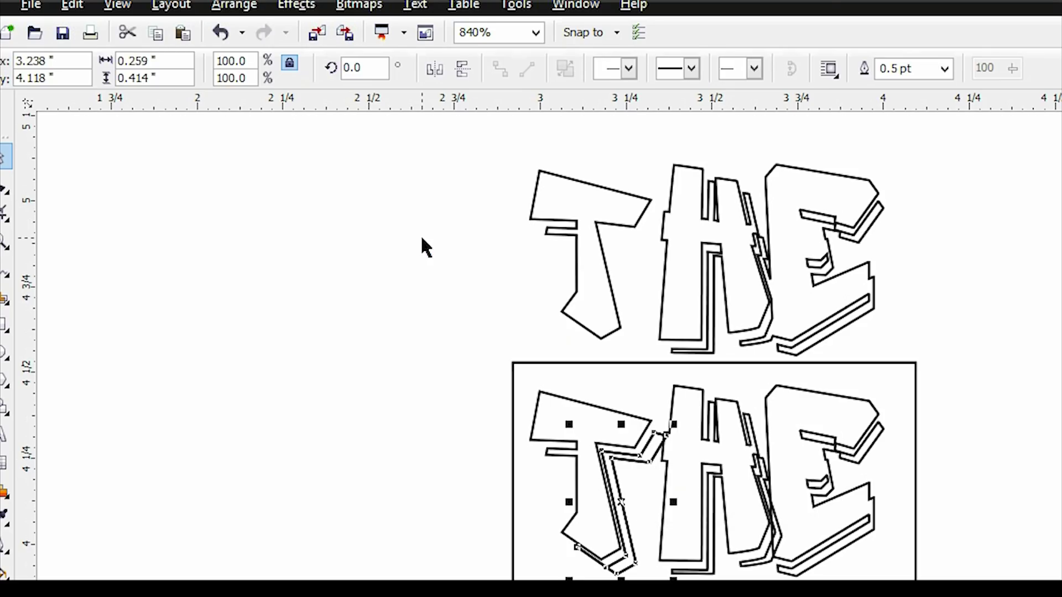
pyautogui.moveTo(625, 487); pyautogui.dragTo(620, 274)
# Shift the copied shadow slightly down from the upper T so that a narrow gap separates the two outlines
pyautogui.click(5, 241)
pyautogui.click(620, 267)
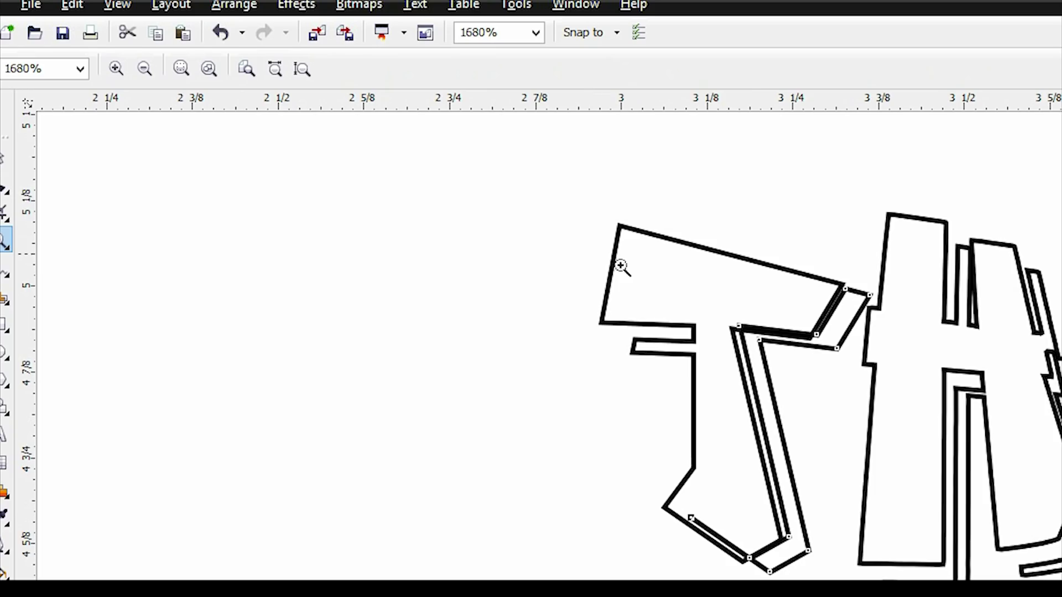
pyautogui.click(752, 370)
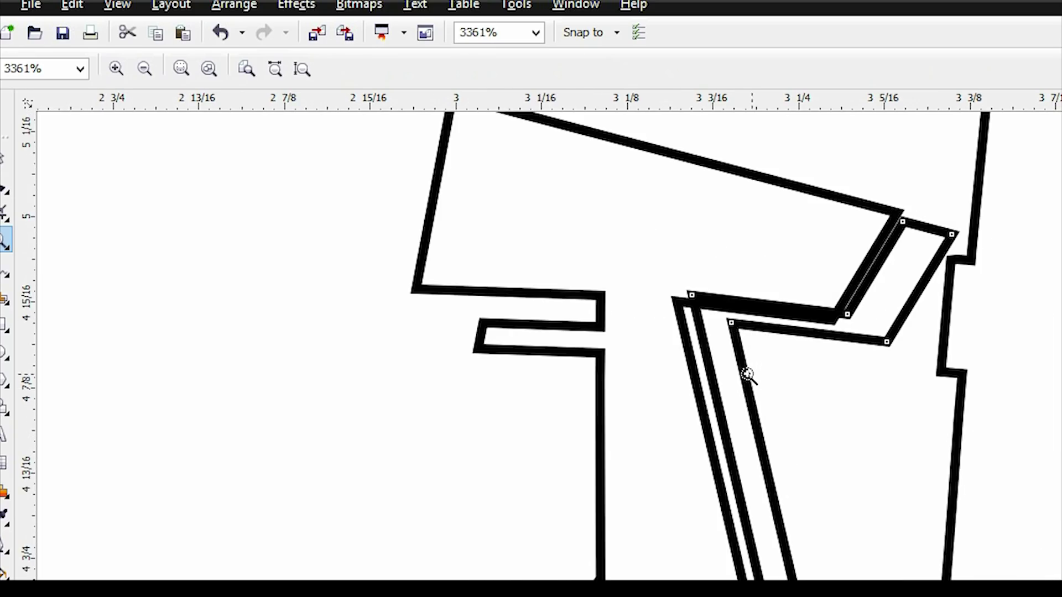
pyautogui.click(5, 157)
pyautogui.moveTo(880, 270); pyautogui.dragTo(875, 293)
pyautogui.click(5, 240)
pyautogui.rightClick(688, 435)
pyautogui.rightClick(688, 435)
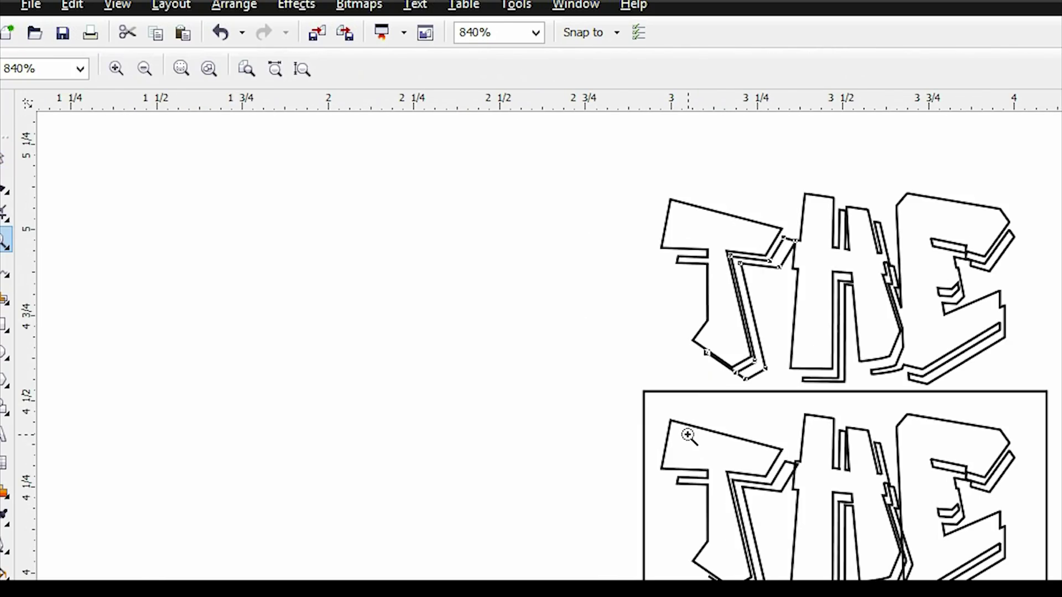
# With the Shape tool, pull the T shadow's upper corner node back so it no longer overlaps the H
pyautogui.click(799, 285)
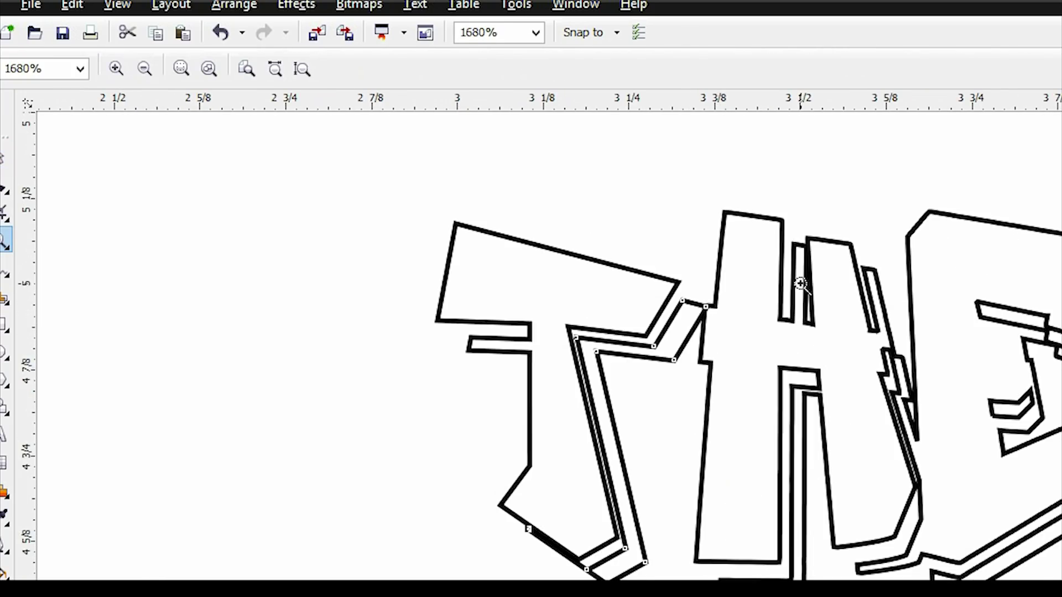
pyautogui.click(696, 340)
pyautogui.click(737, 344)
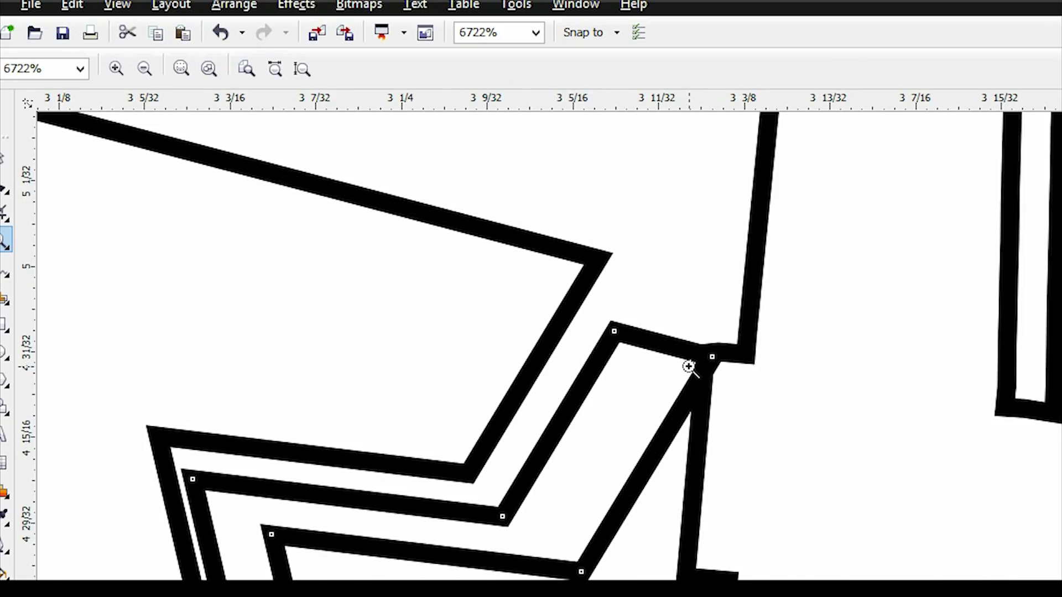
pyautogui.click(664, 362)
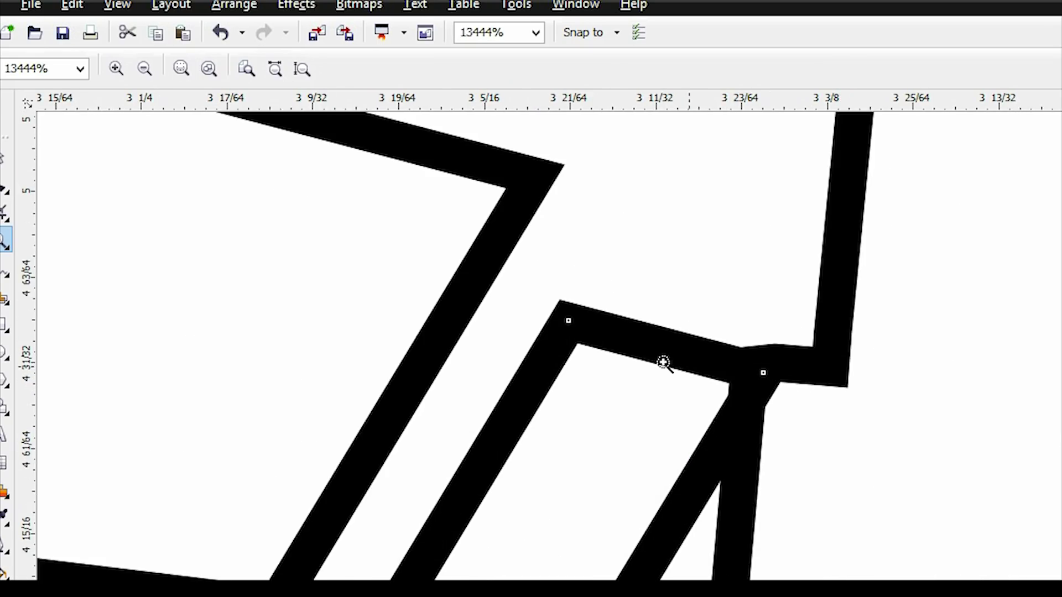
pyautogui.click(2, 191)
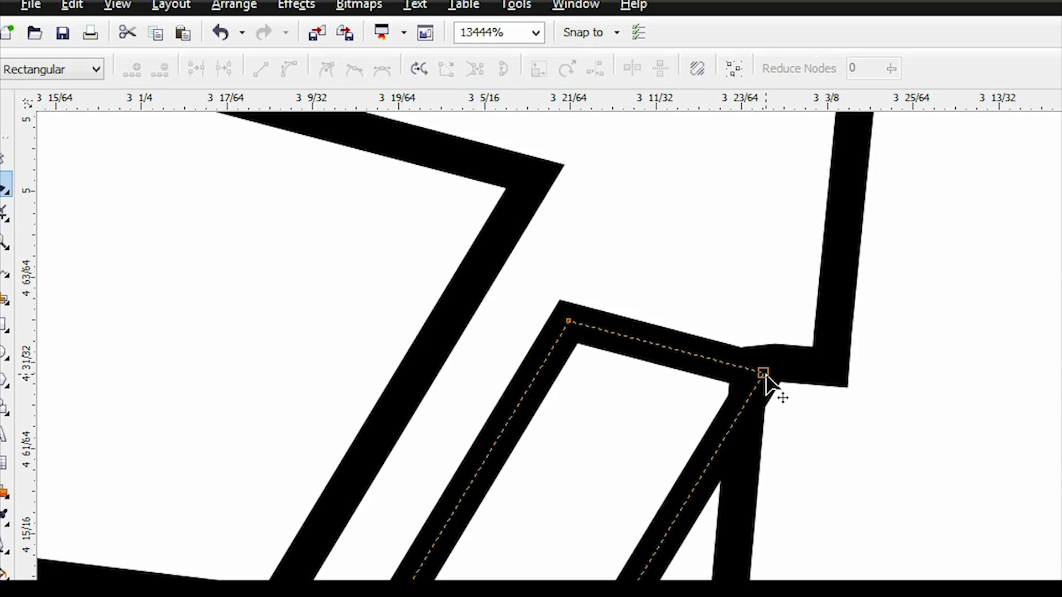
pyautogui.moveTo(764, 373); pyautogui.dragTo(712, 365)
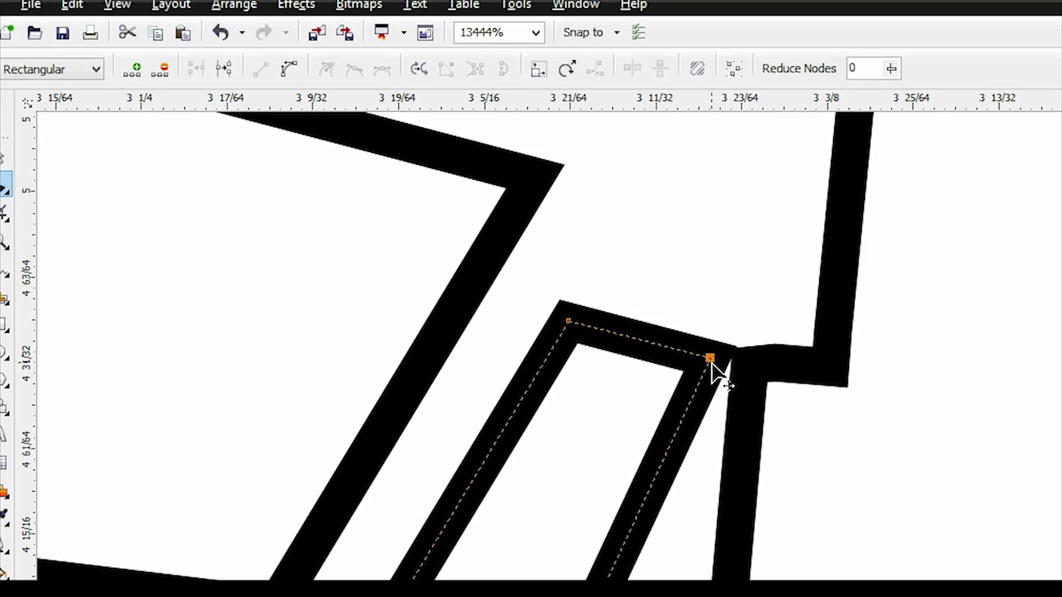
pyautogui.click(729, 275)
# Move the T shadow's lower corner node inward, making the shadow's slanted edge parallel to its opposite edge
pyautogui.click(3, 243)
pyautogui.rightClick(141, 280)
pyautogui.rightClick(141, 280)
pyautogui.click(667, 458)
pyautogui.click(5, 188)
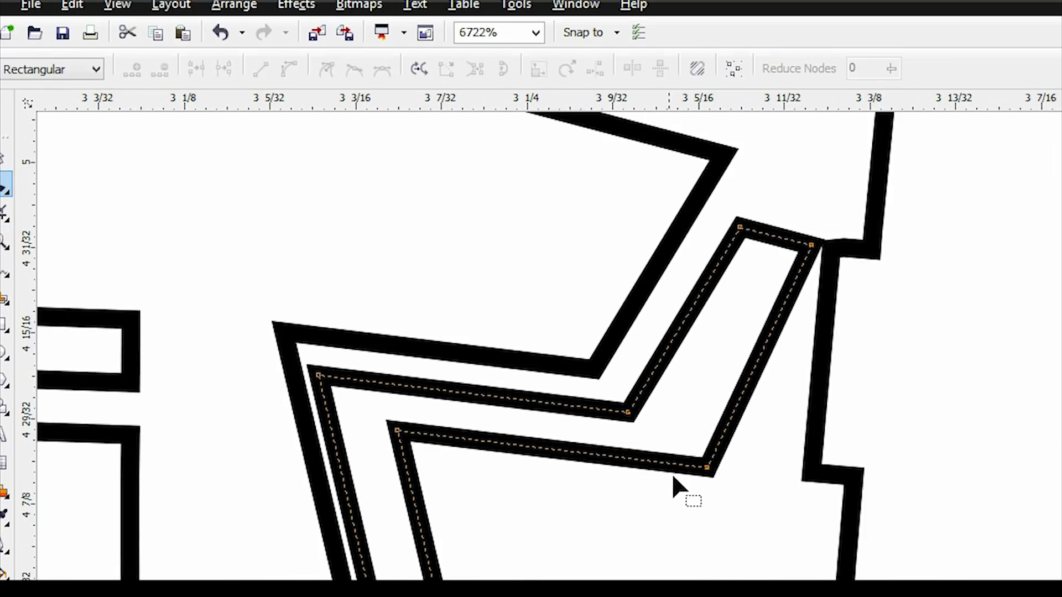
pyautogui.moveTo(708, 468); pyautogui.dragTo(675, 465)
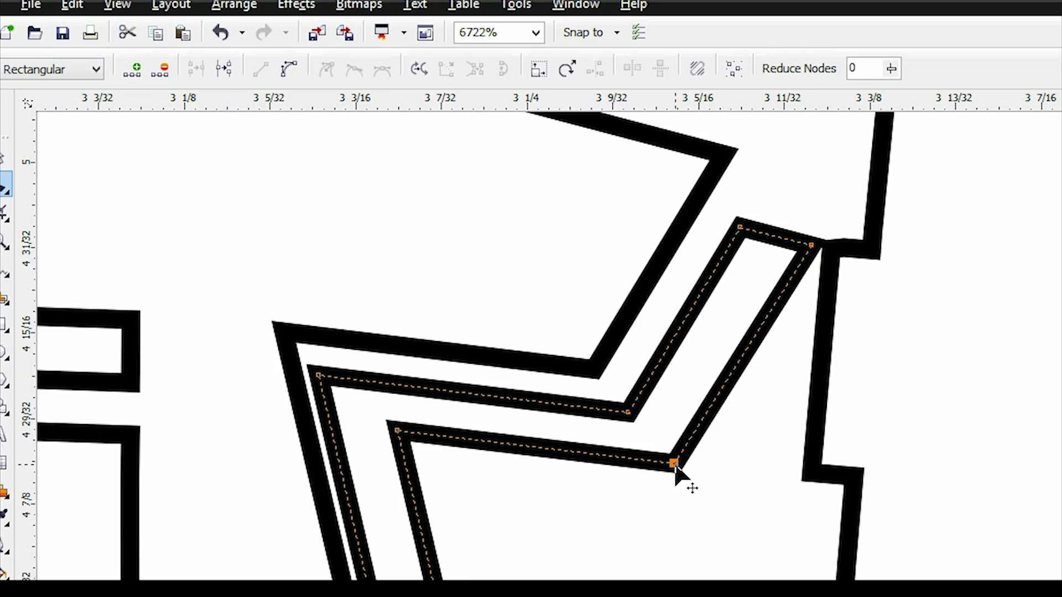
# Unlock all objects and delete the original word with its rectangular frame below the edited letters
pyautogui.click(4, 242)
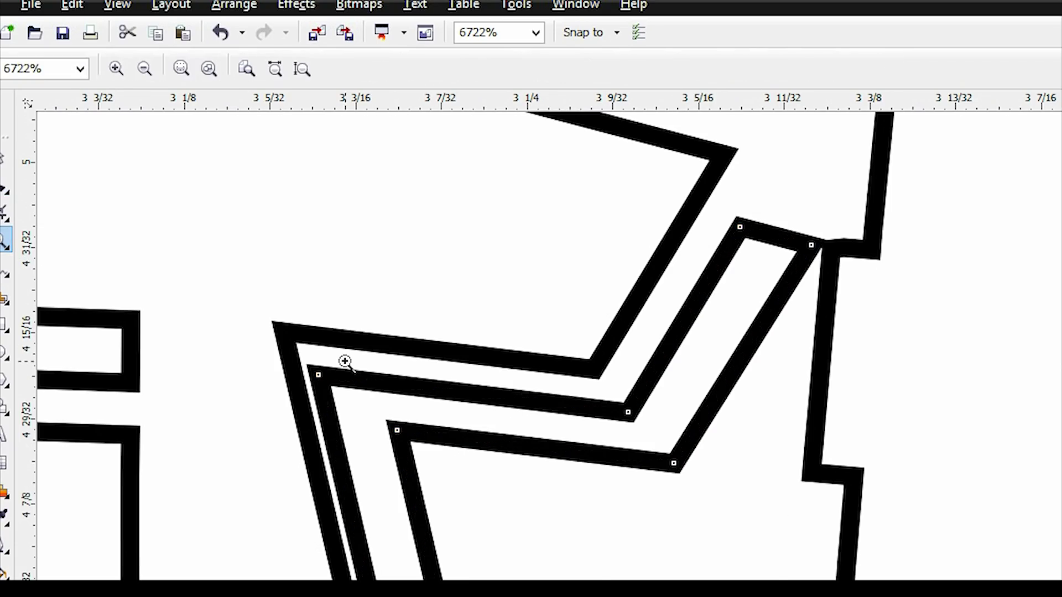
pyautogui.rightClick(343, 362)
pyautogui.rightClick(344, 361)
pyautogui.rightClick(346, 362)
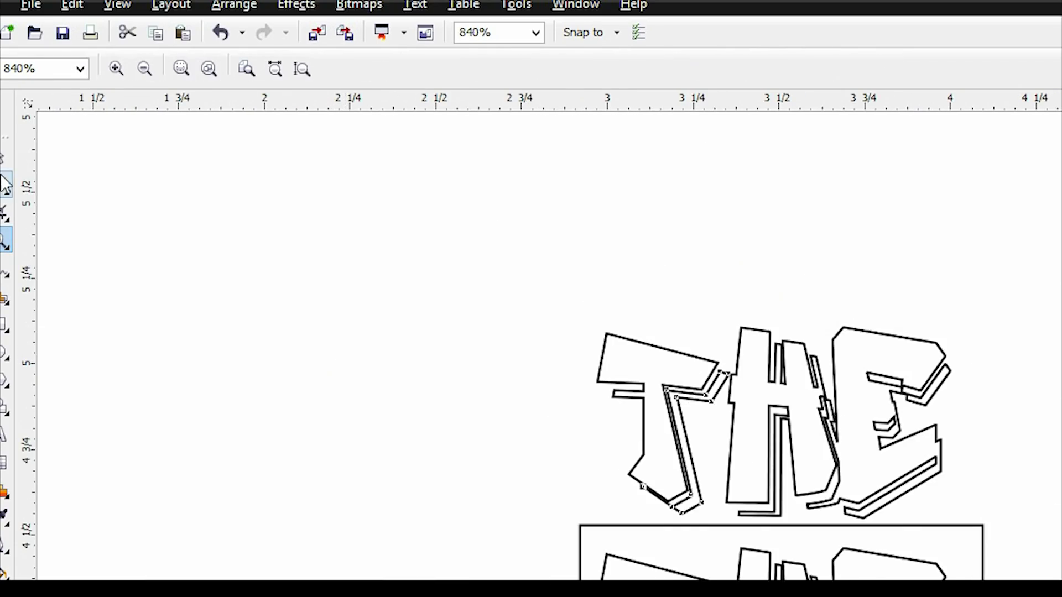
pyautogui.click(887, 476)
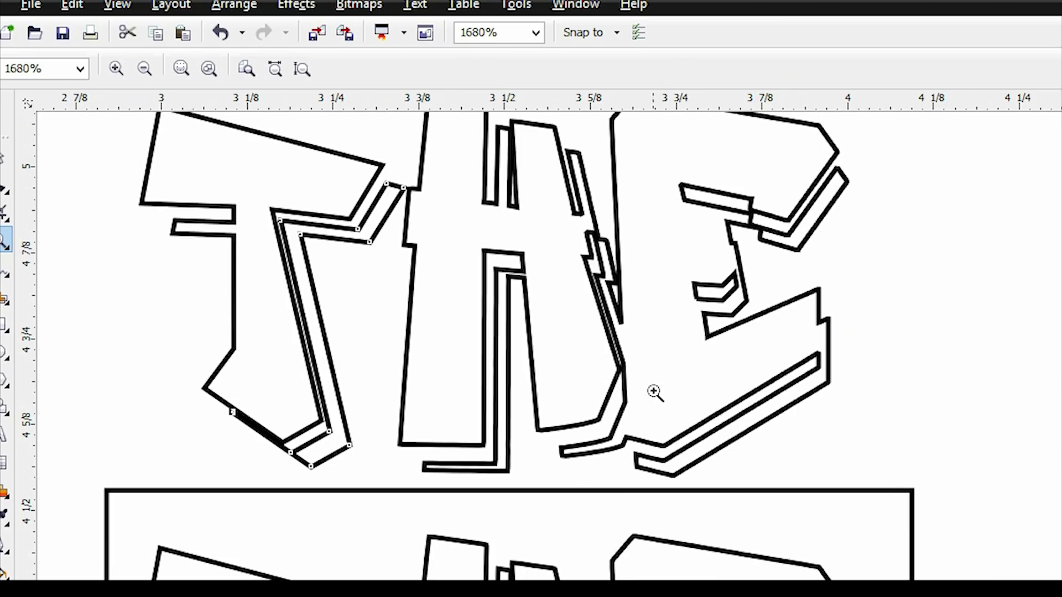
pyautogui.rightClick(642, 420)
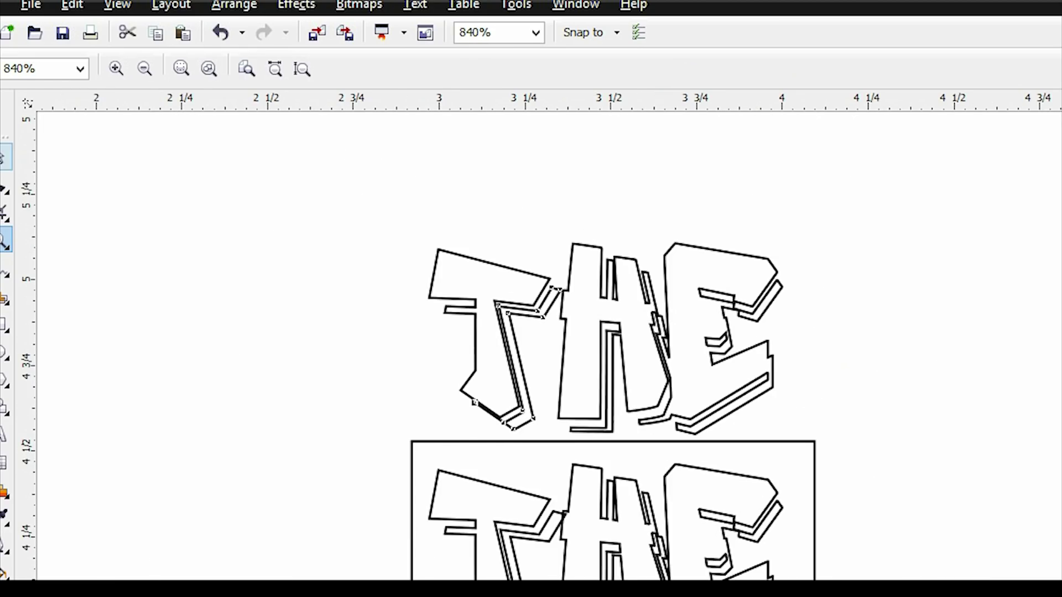
pyautogui.click(6, 158)
pyautogui.moveTo(370, 424); pyautogui.dragTo(912, 578)
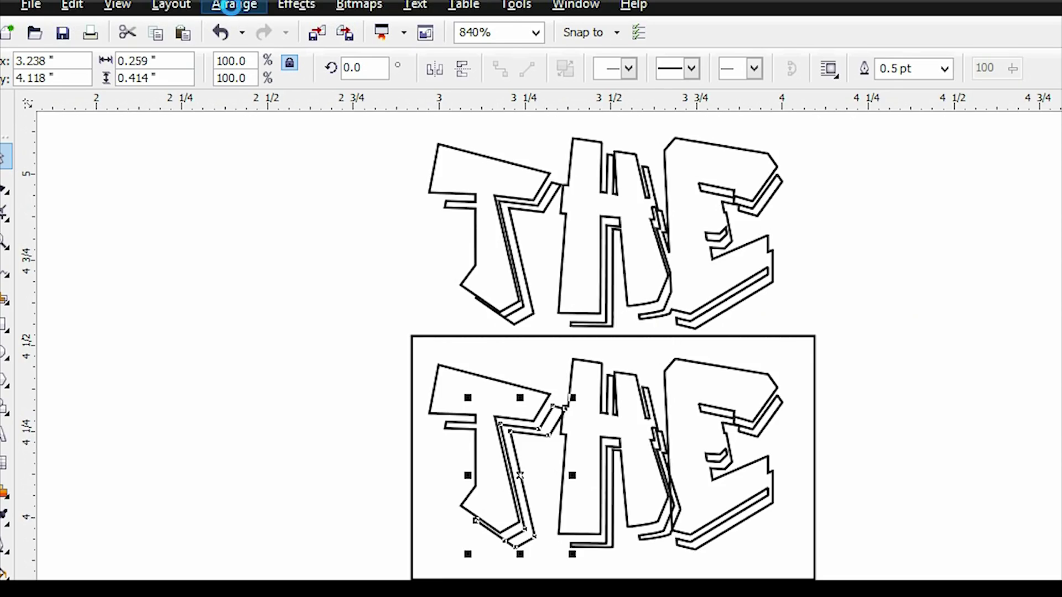
pyautogui.click(233, 7)
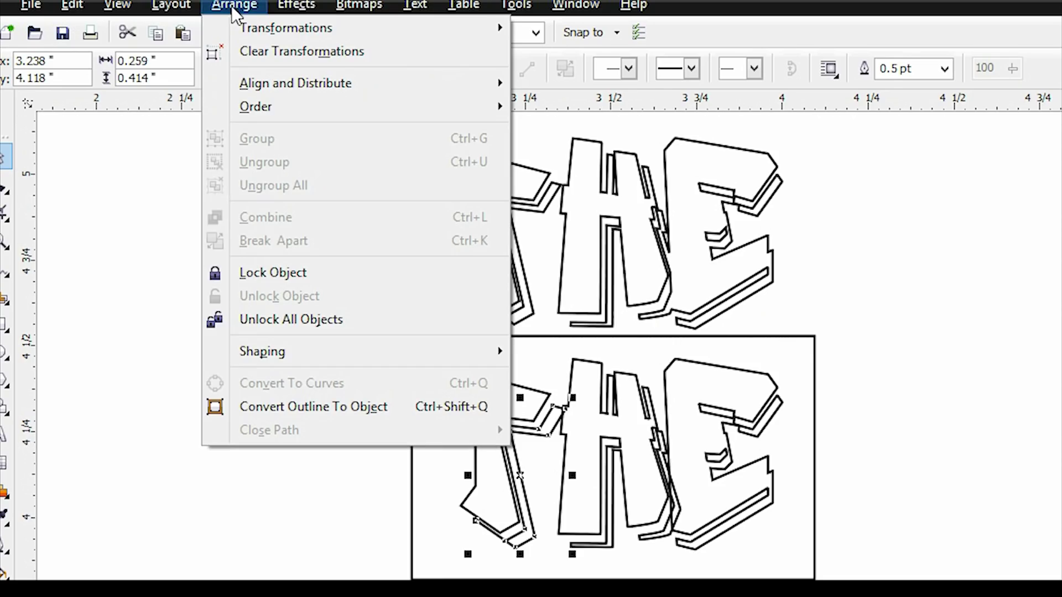
pyautogui.click(301, 320)
pyautogui.moveTo(349, 327); pyautogui.dragTo(817, 578)
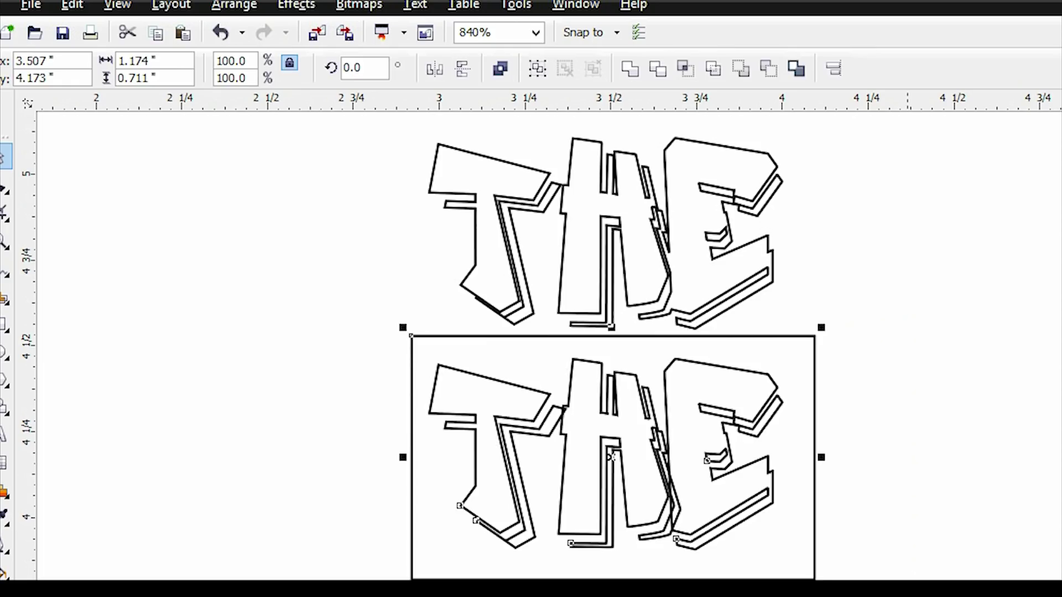
pyautogui.press('Delete')
pyautogui.moveTo(828, 395); pyautogui.dragTo(356, 173)
pyautogui.click(5, 244)
pyautogui.click(131, 278)
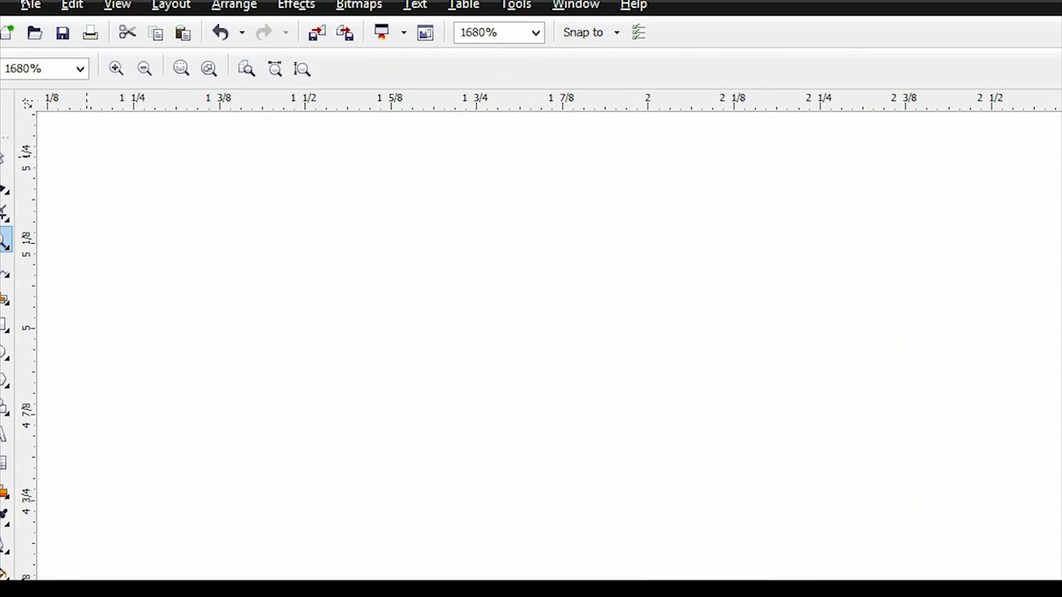
pyautogui.click(31, 5)
pyautogui.click(110, 498)
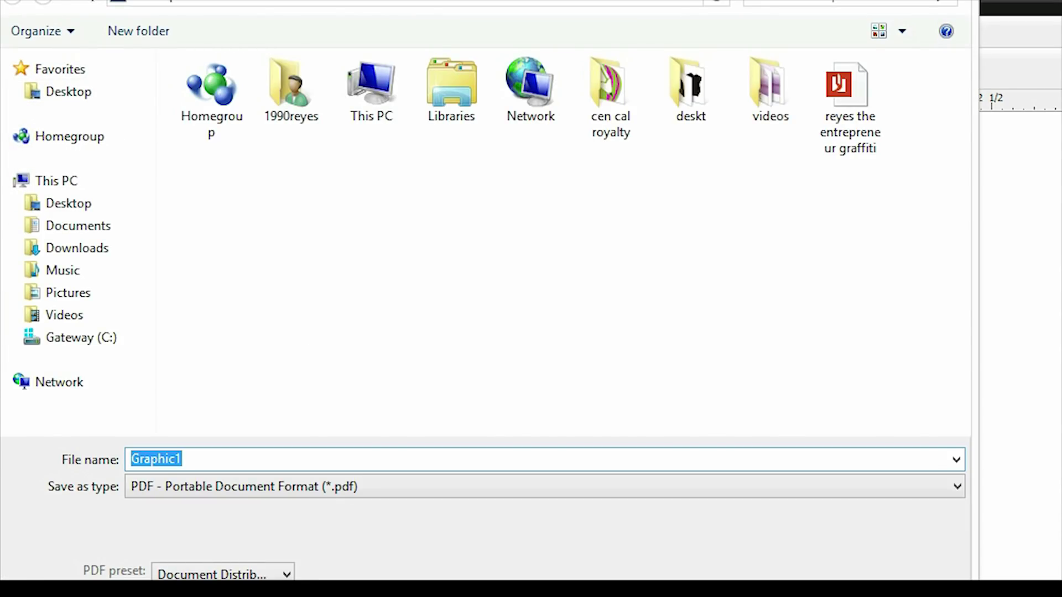
pyautogui.press('Escape')
pyautogui.press('F3')
# With the Shape tool, lower the T's upper-left corner node and pull the H's upper-left corner node outward above the T
pyautogui.click(1060, 473)
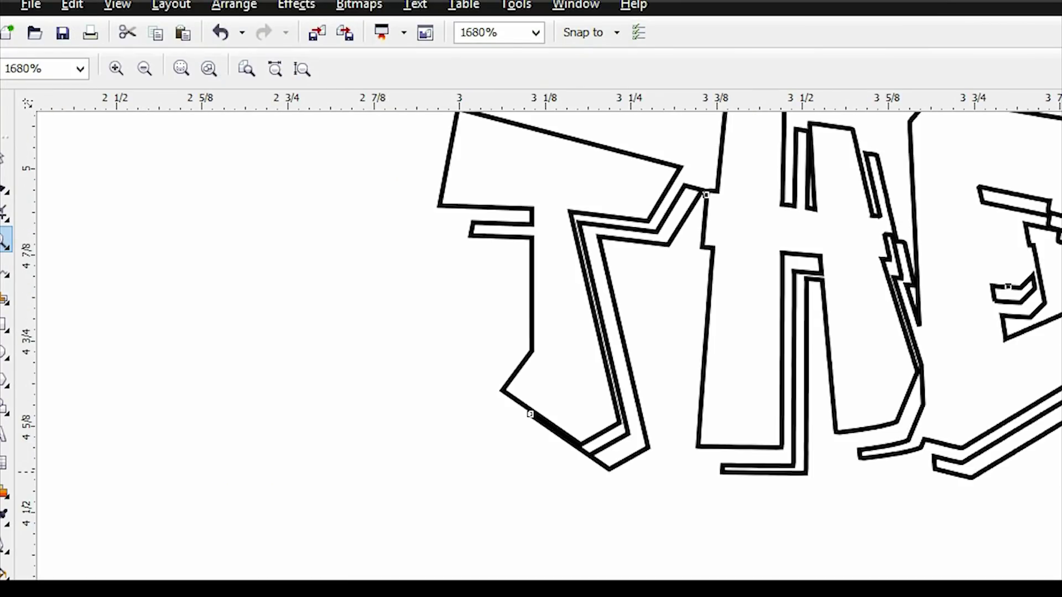
pyautogui.scroll(1, 784, 355)
pyautogui.scroll(-1, 783, 355)
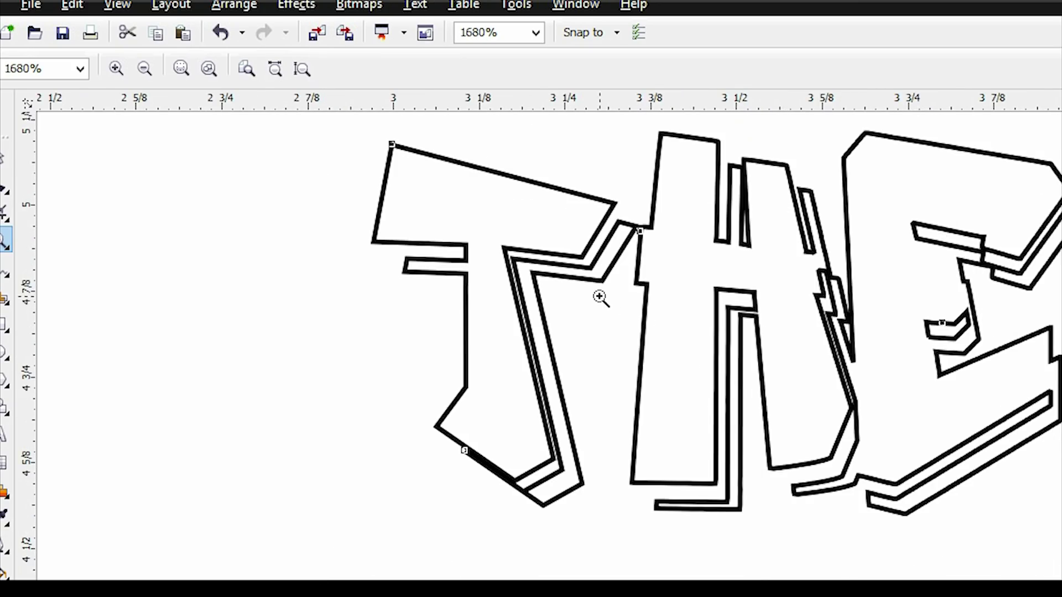
pyautogui.click(506, 216)
pyautogui.click(4, 185)
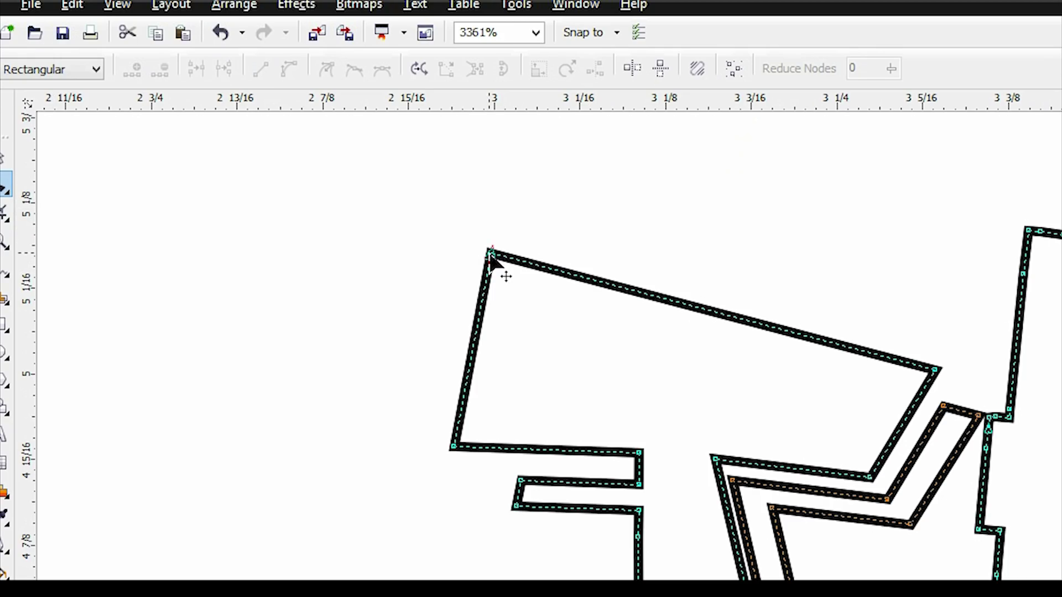
pyautogui.click(476, 336)
pyautogui.moveTo(1033, 231); pyautogui.dragTo(785, 218)
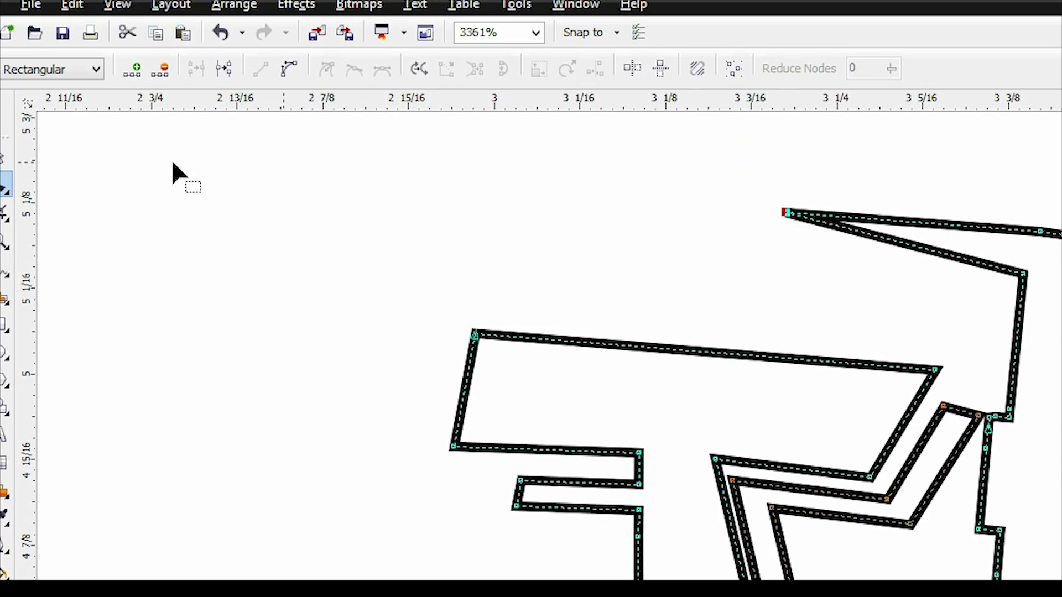
# Examine the reshaped THE lettering as a whole and close up
pyautogui.click(5, 242)
pyautogui.rightClick(270, 269)
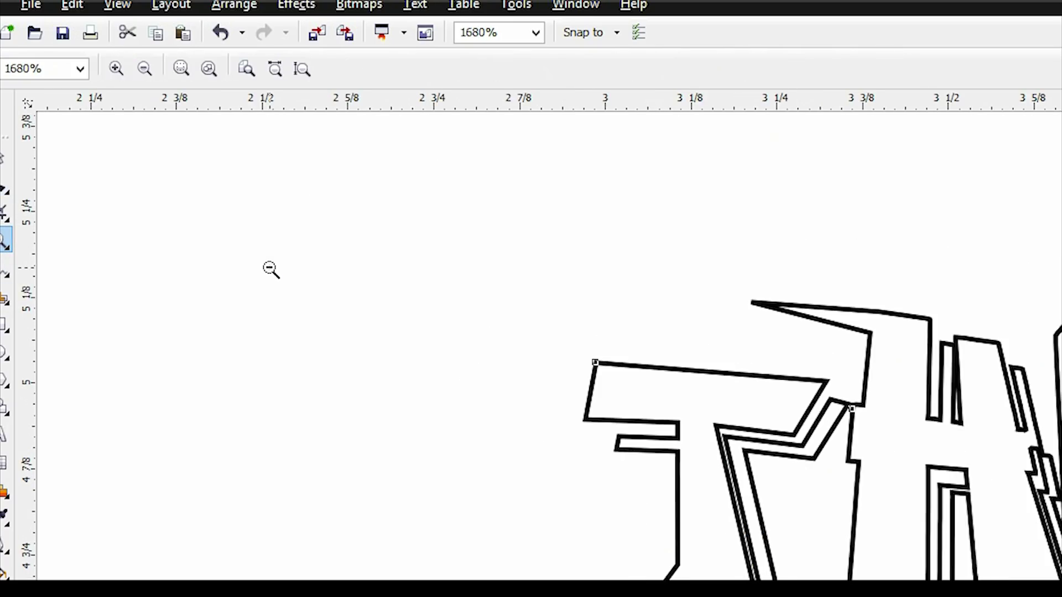
pyautogui.rightClick(270, 269)
pyautogui.rightClick(270, 269)
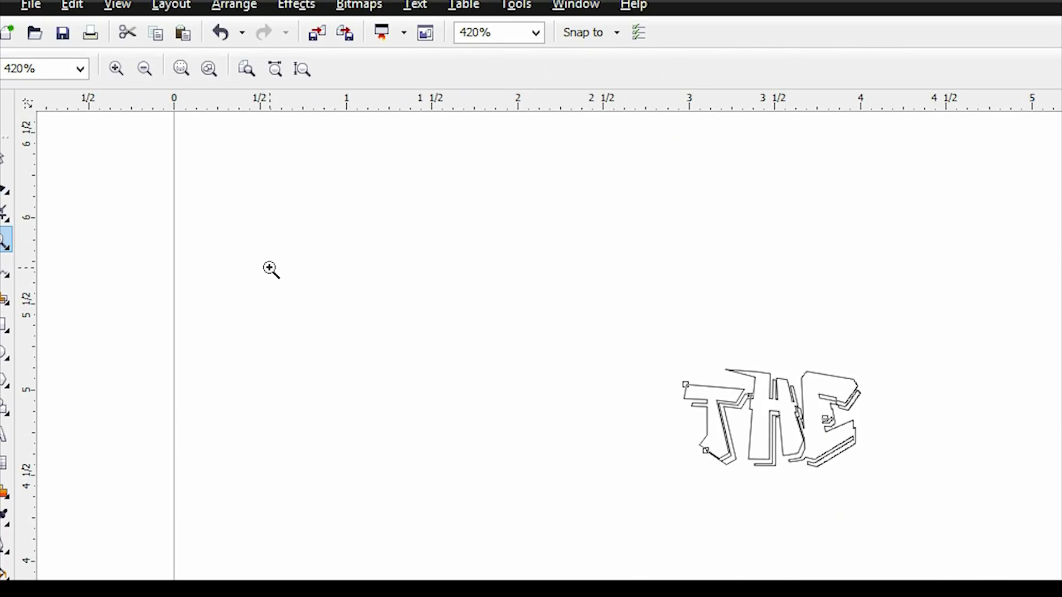
pyautogui.click(805, 407)
pyautogui.click(733, 439)
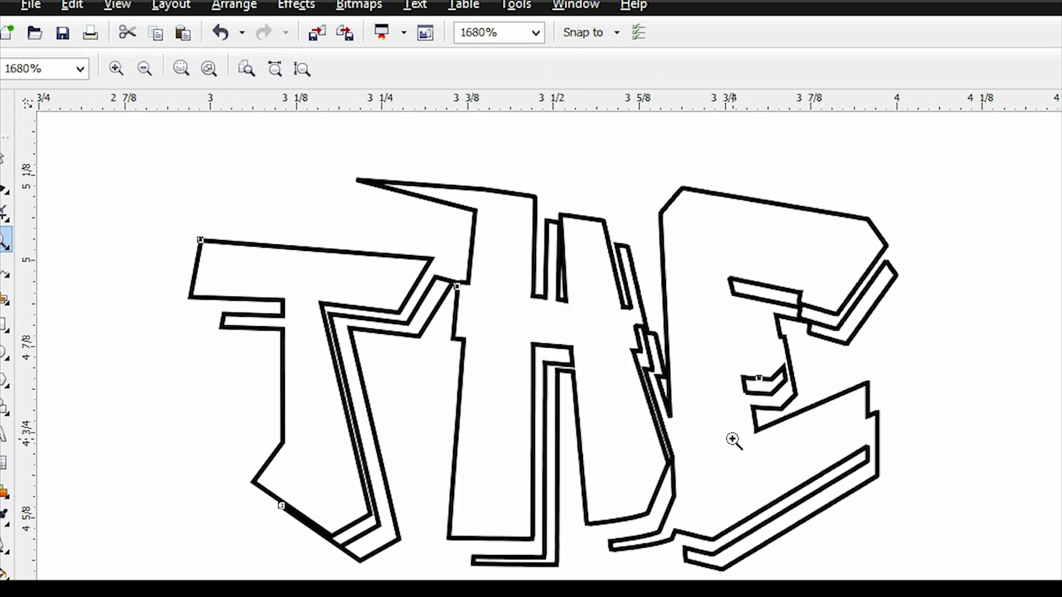
pyautogui.rightClick(733, 440)
pyautogui.rightClick(733, 440)
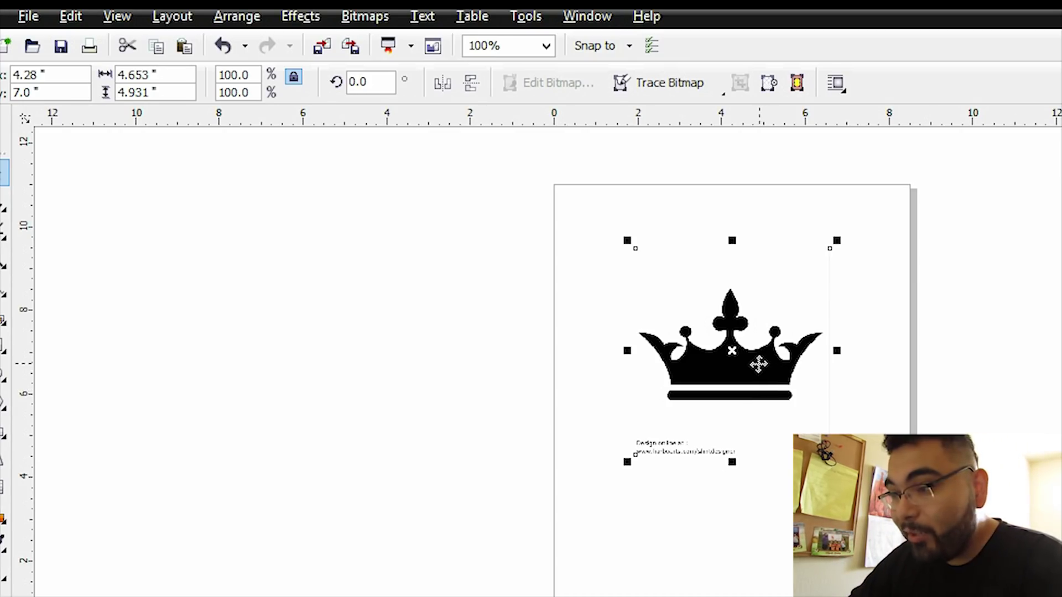
# Move the crown bitmap slightly down and draw a rectangle about 4.7 by 3.6 inches around the crown, excluding the web address text
pyautogui.moveTo(757, 360); pyautogui.dragTo(750, 395)
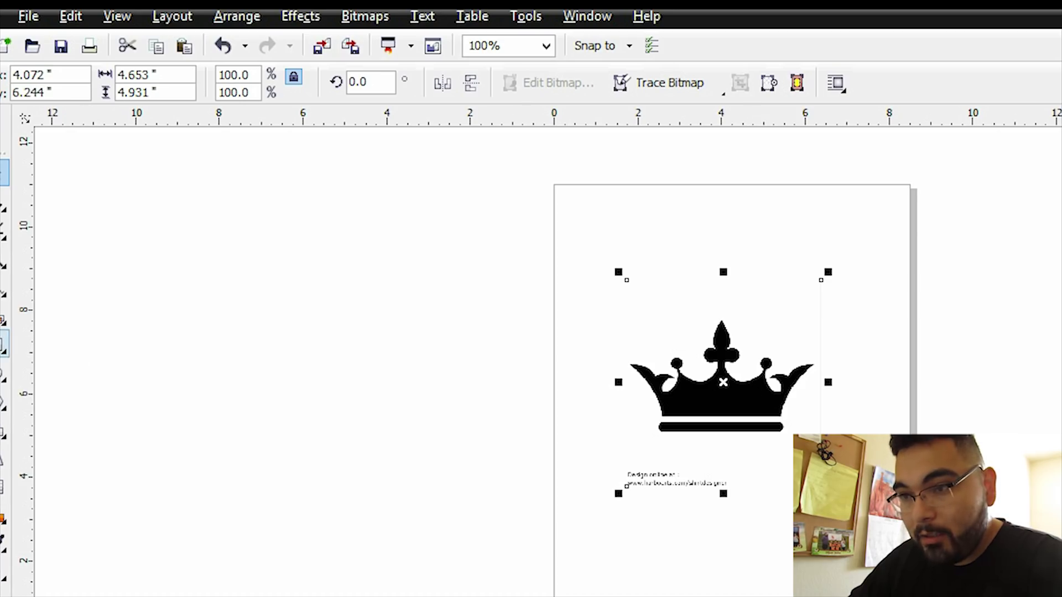
pyautogui.click(5, 257)
pyautogui.click(768, 381)
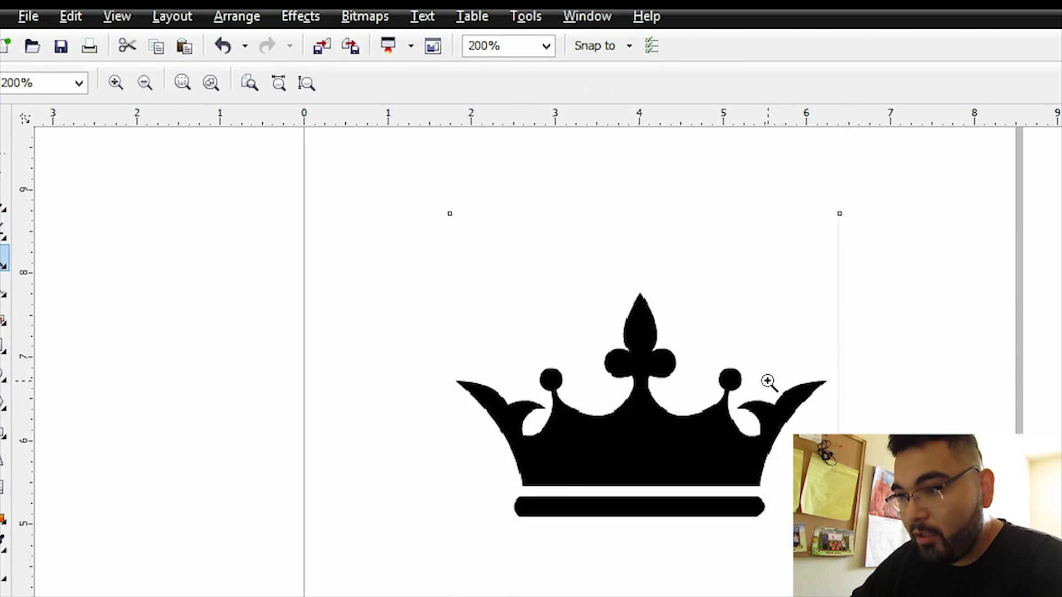
pyautogui.rightClick(768, 382)
pyautogui.click(722, 408)
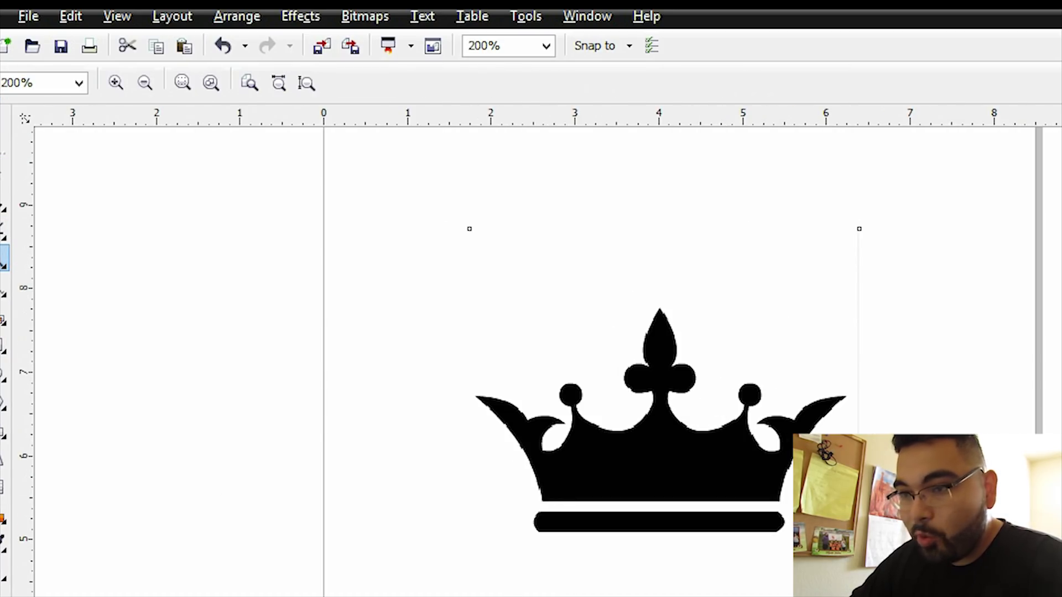
pyautogui.click(5, 343)
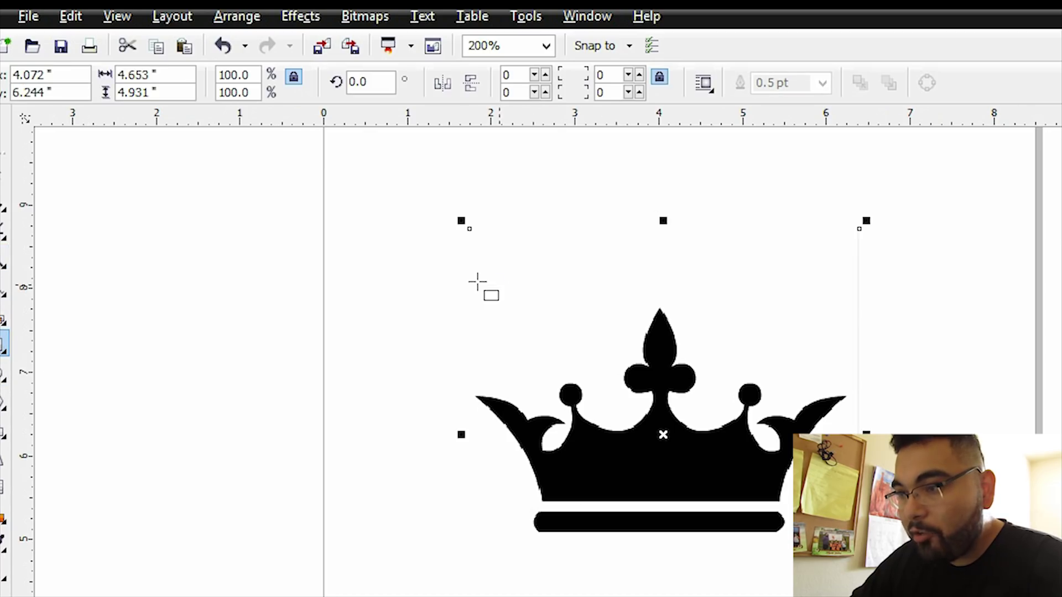
pyautogui.moveTo(461, 271); pyautogui.dragTo(860, 568)
# Intersect the crown bitmap with the rectangle to create a cropped copy without the text
pyautogui.click(4, 259)
pyautogui.rightClick(229, 324)
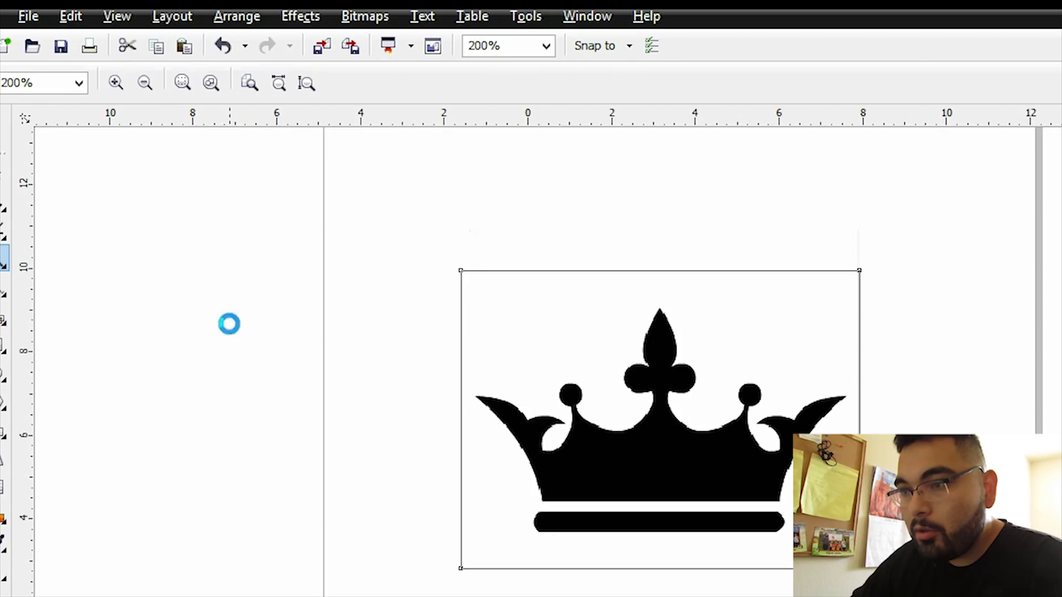
pyautogui.click(4, 172)
pyautogui.moveTo(472, 194); pyautogui.dragTo(786, 489)
pyautogui.moveTo(1020, 596); pyautogui.dragTo(1030, 596)
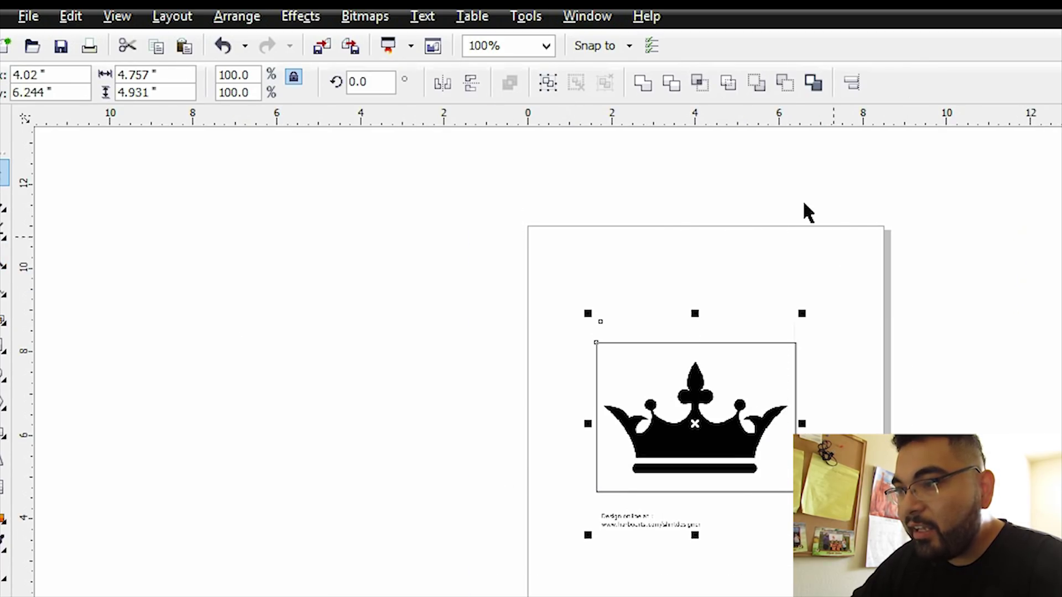
pyautogui.click(709, 91)
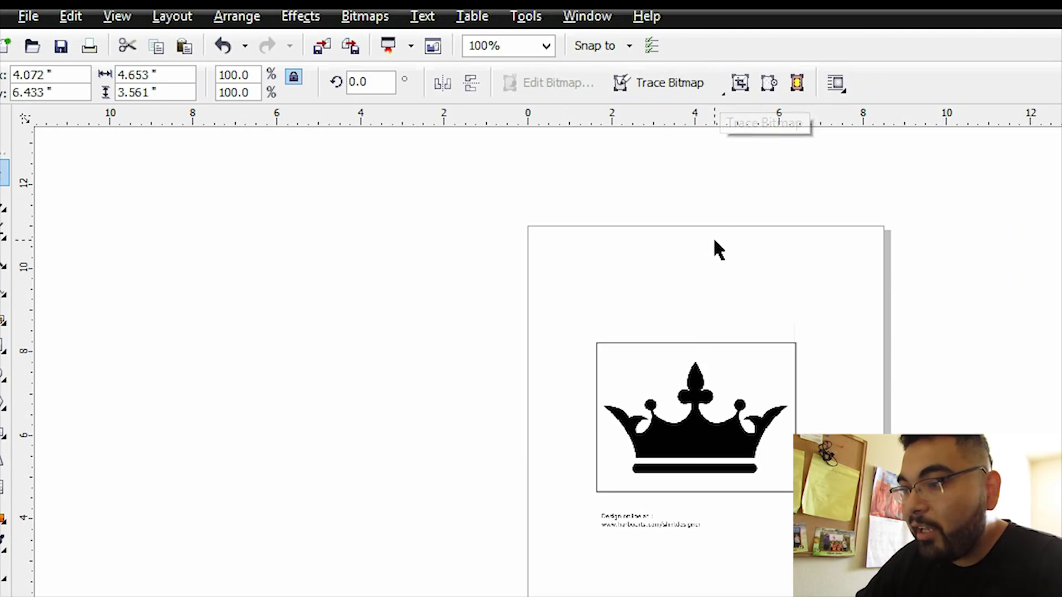
# Move the original uncropped crown bitmap and the rectangle off the page and delete both, keeping the cropped crown
pyautogui.moveTo(735, 339); pyautogui.dragTo(368, 320)
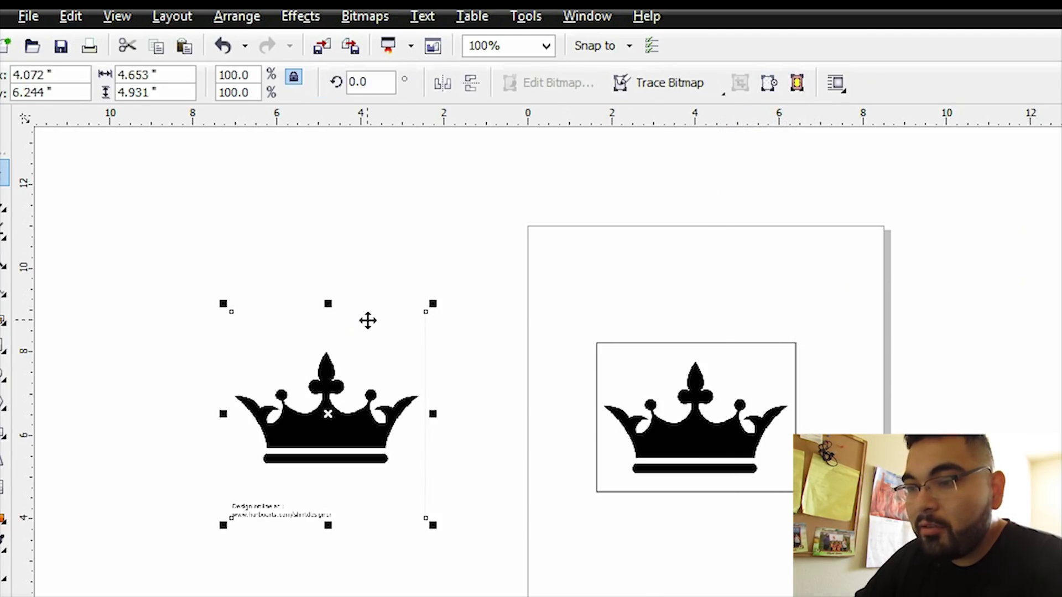
pyautogui.press('Delete')
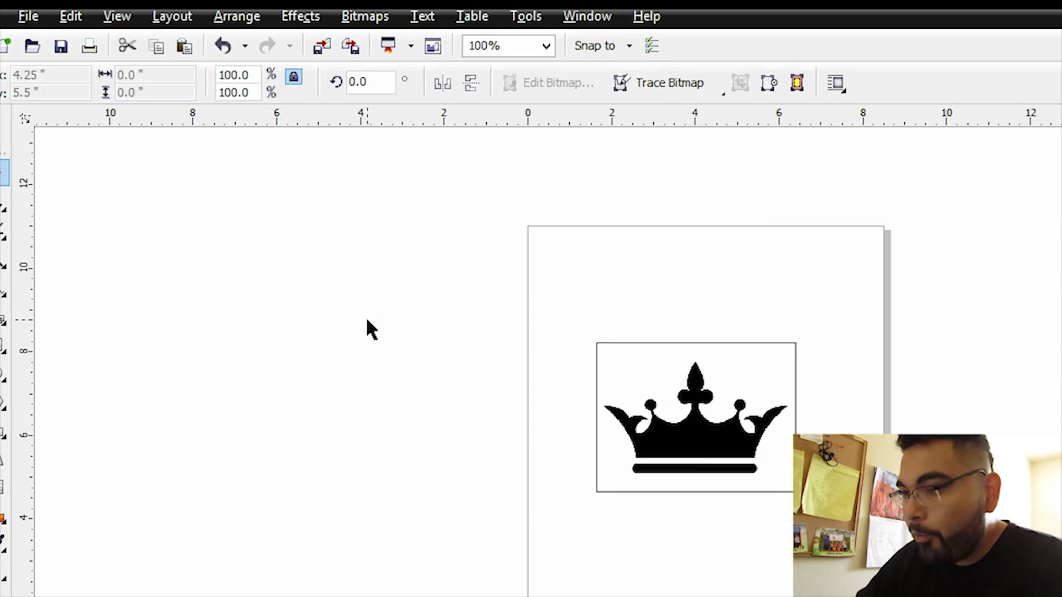
pyautogui.moveTo(730, 357); pyautogui.dragTo(372, 367)
pyautogui.press('Delete')
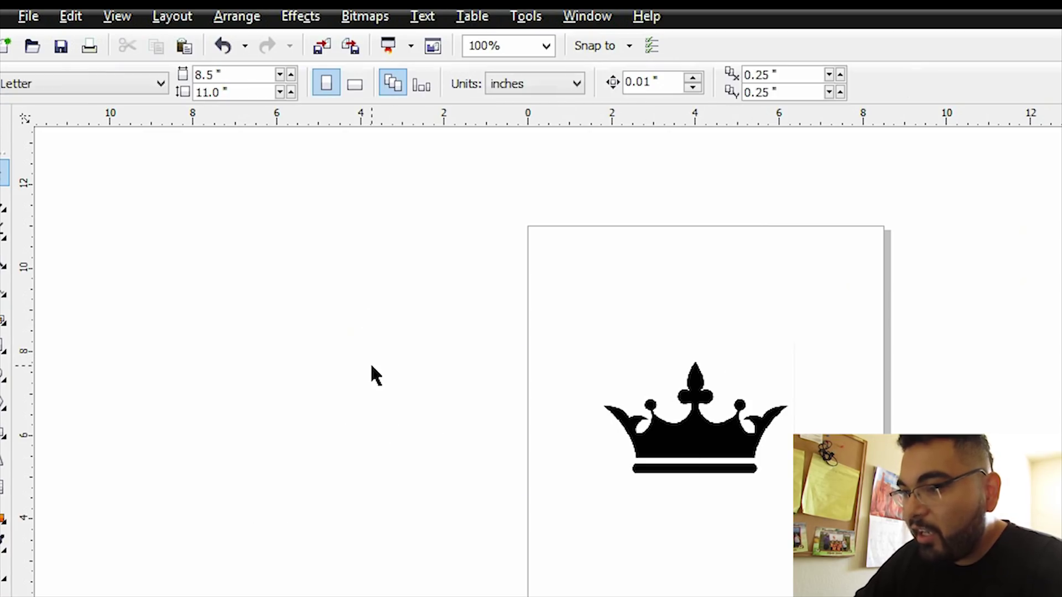
# Start an Outline Trace of the cropped crown bitmap using the Line art preset
pyautogui.click(709, 402)
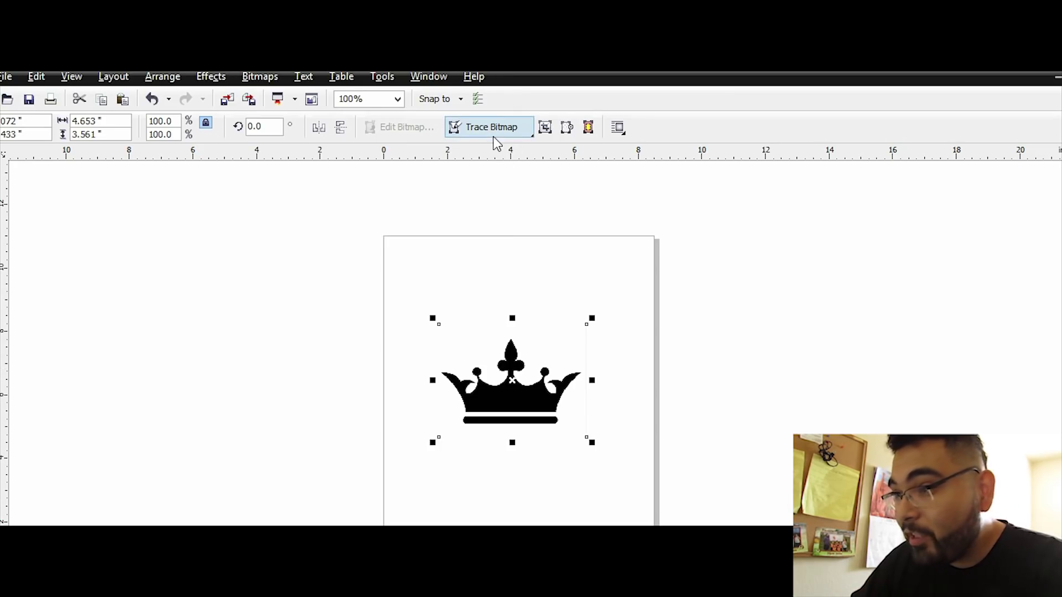
pyautogui.click(496, 138)
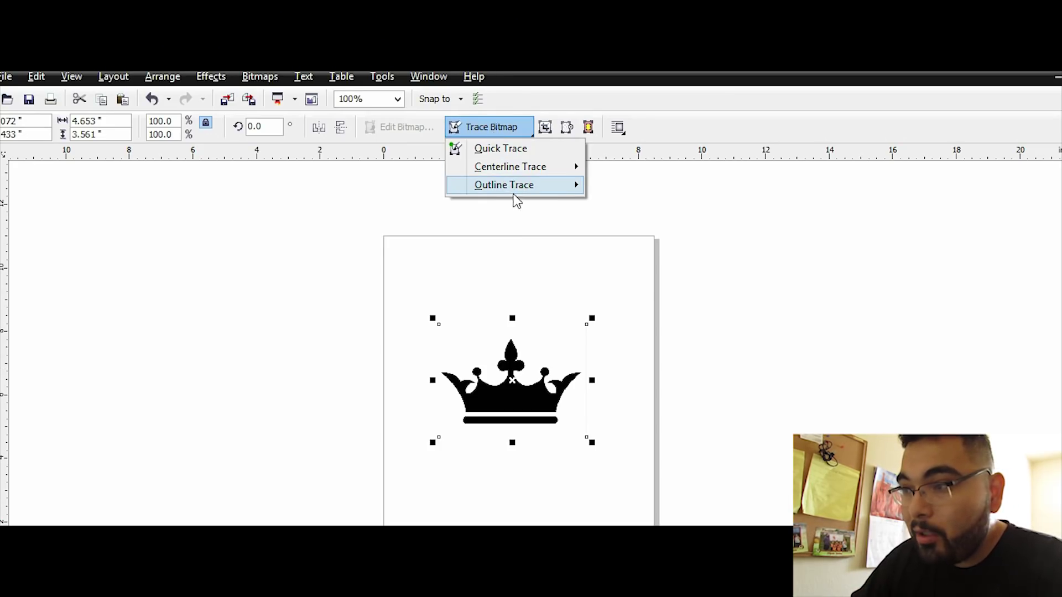
pyautogui.moveTo(517, 191)
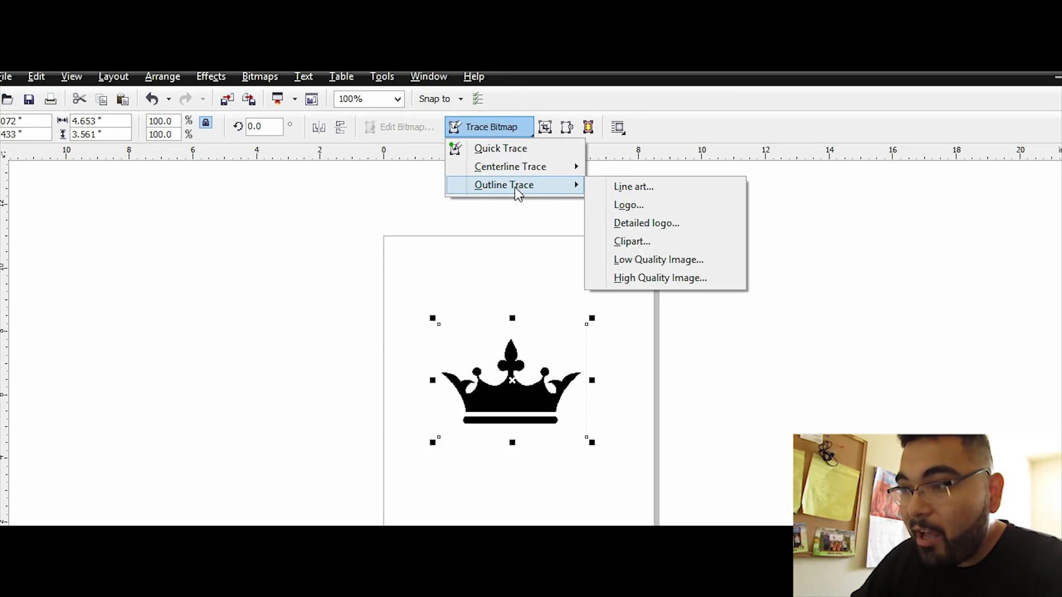
pyautogui.click(653, 194)
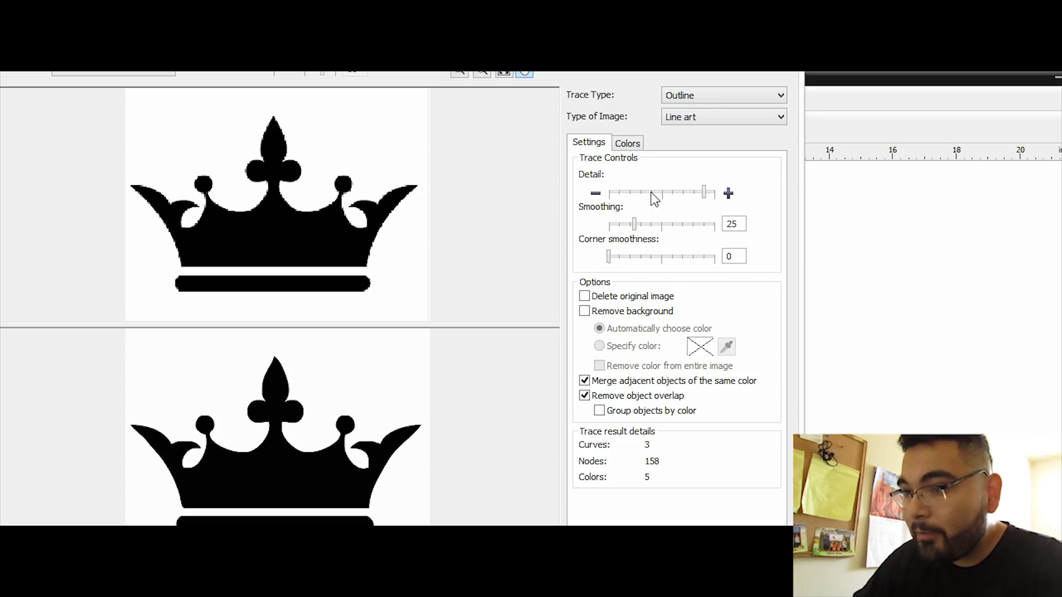
# Set the trace's color mode to Black and White and return to the trace settings
pyautogui.click(636, 148)
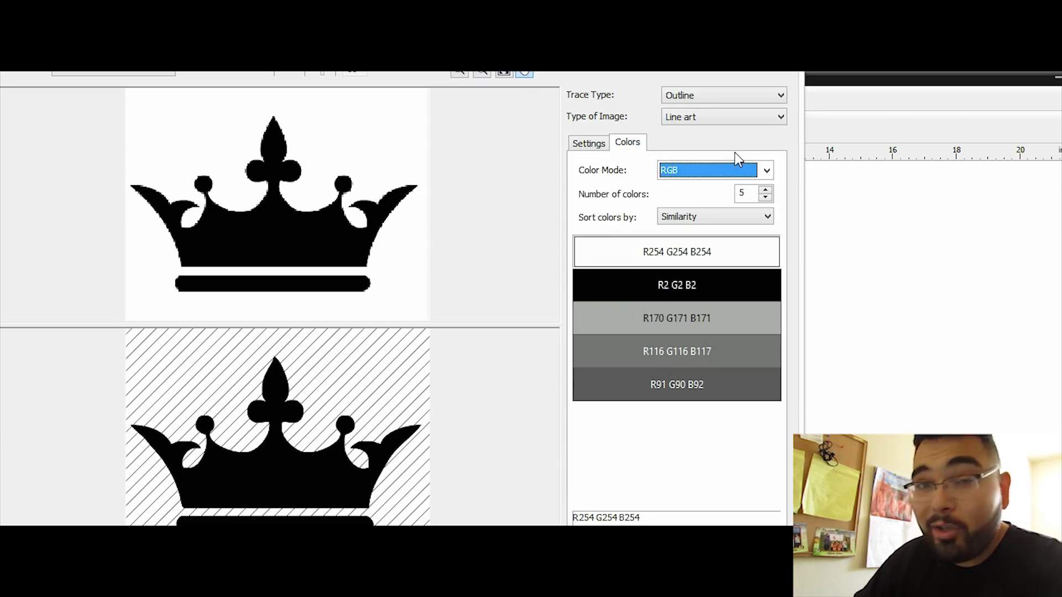
pyautogui.click(765, 171)
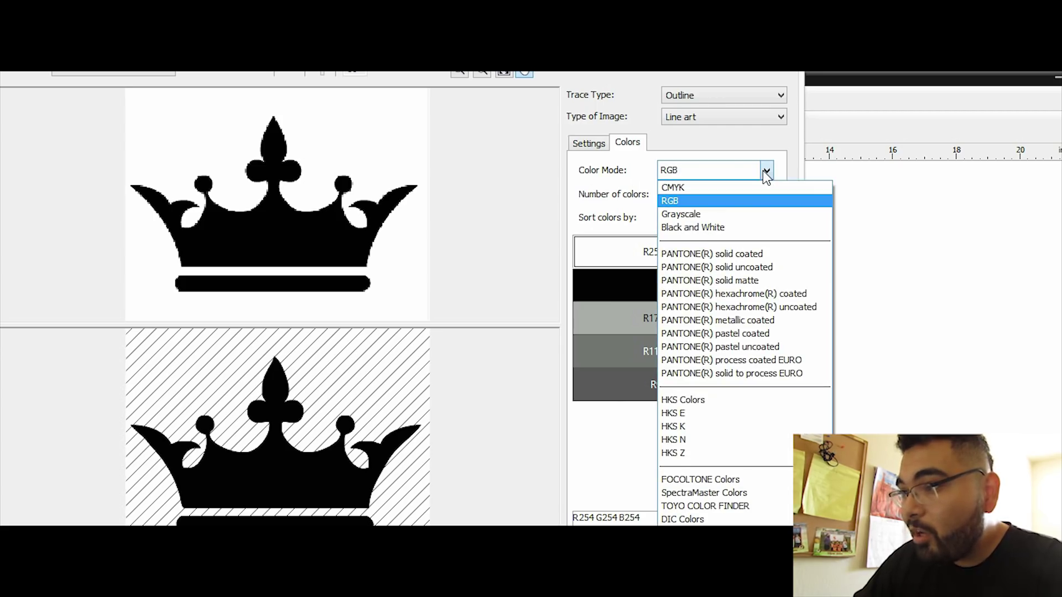
pyautogui.click(728, 237)
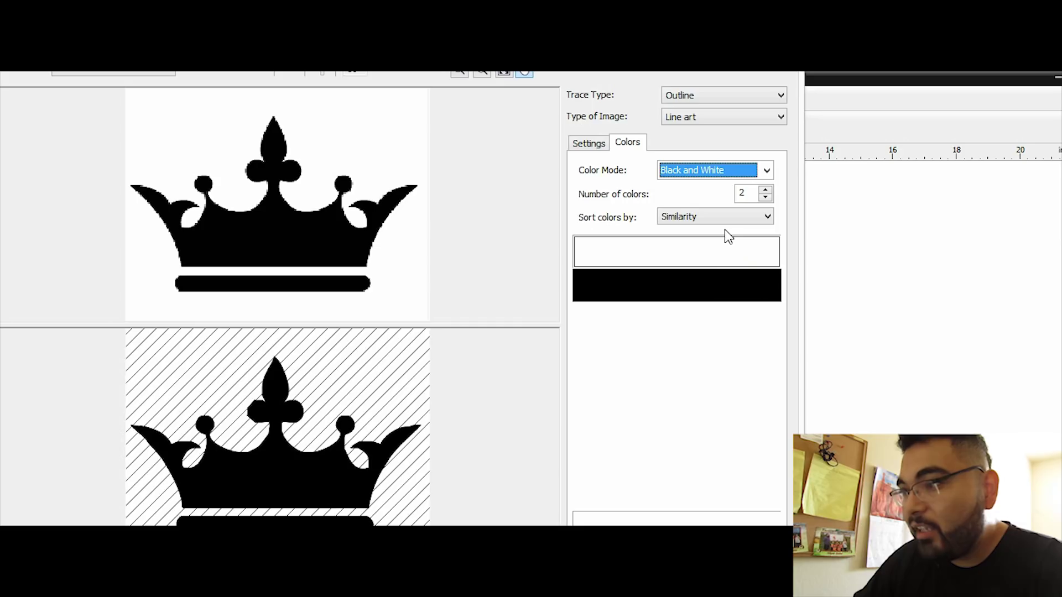
pyautogui.click(589, 143)
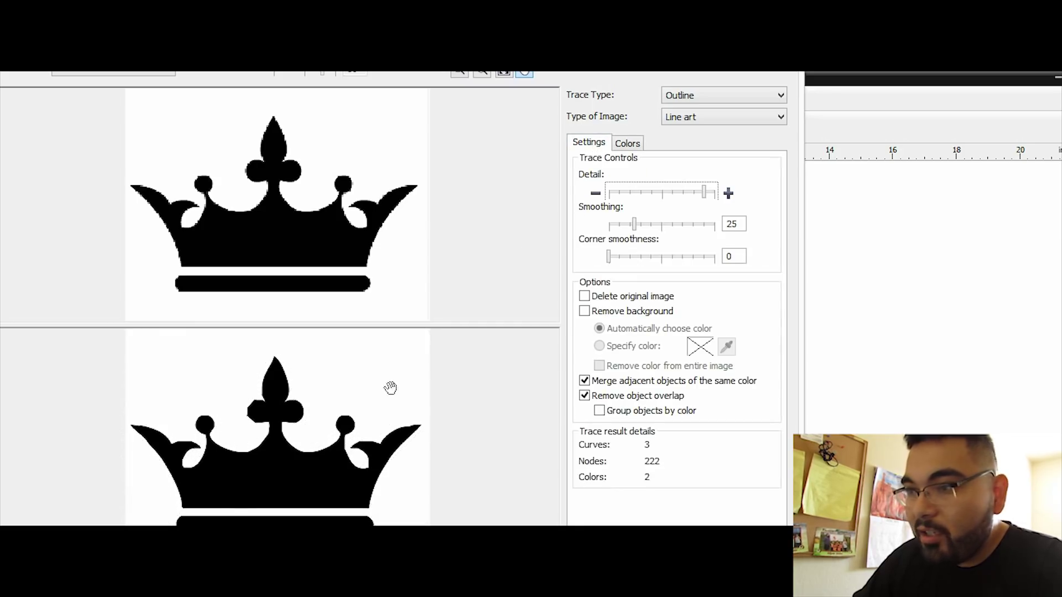
# Set the trace's smoothing to 54 and corner smoothness to 83, checking the crown's rounded edges in the preview
pyautogui.scroll(1, 290, 409)
pyautogui.scroll(3, 238, 408)
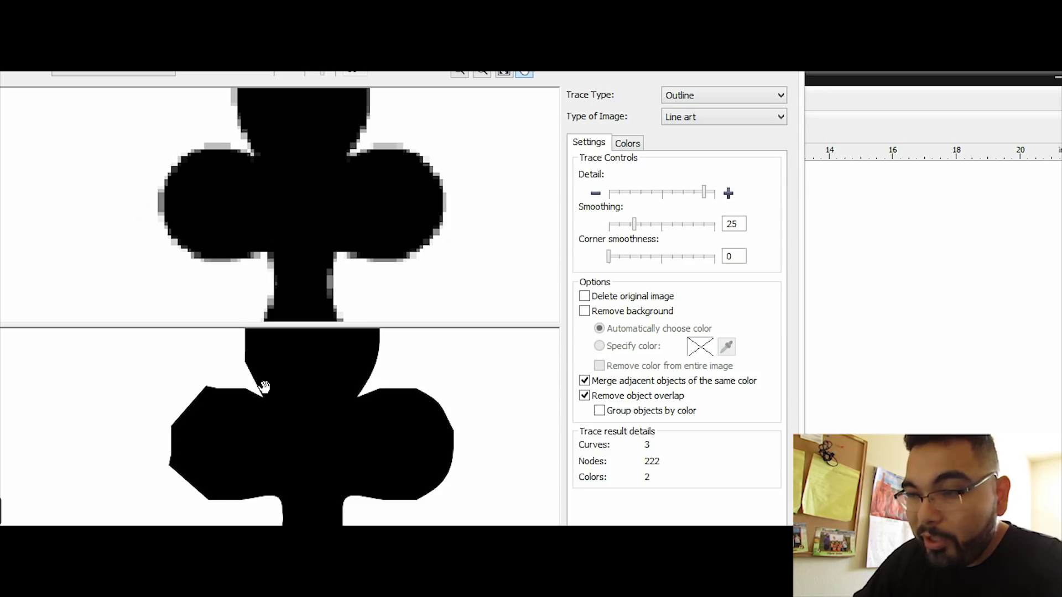
pyautogui.scroll(-5, 363, 457)
pyautogui.scroll(2, 275, 437)
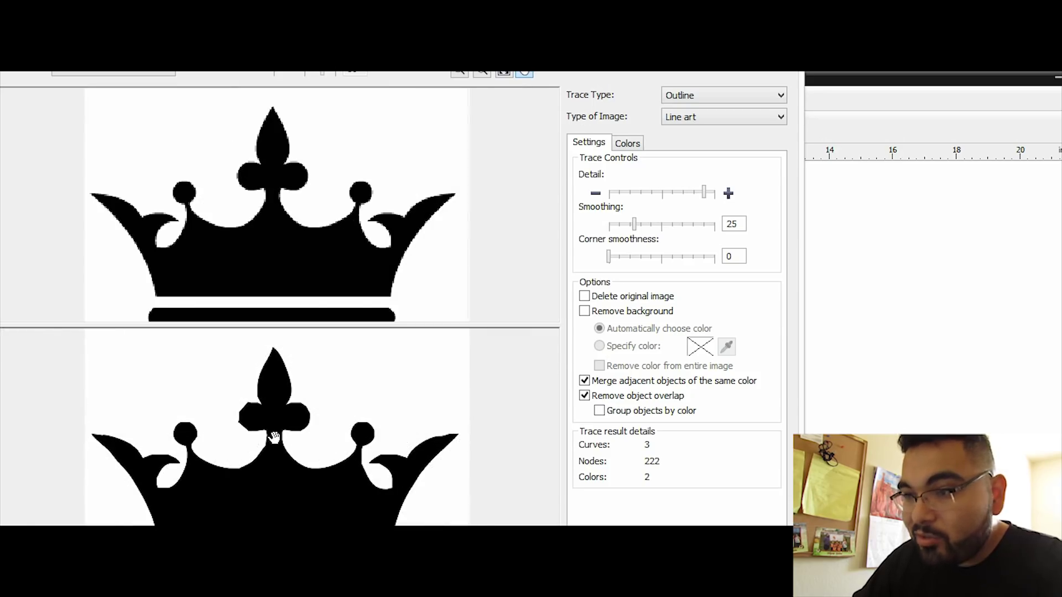
pyautogui.scroll(2, 274, 432)
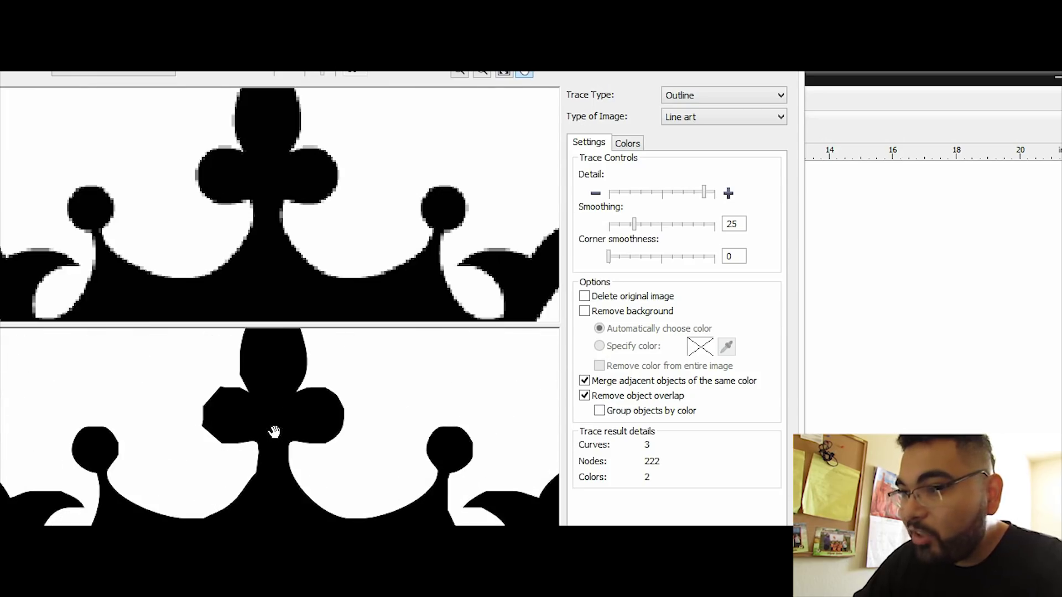
pyautogui.click(663, 258)
pyautogui.click(663, 222)
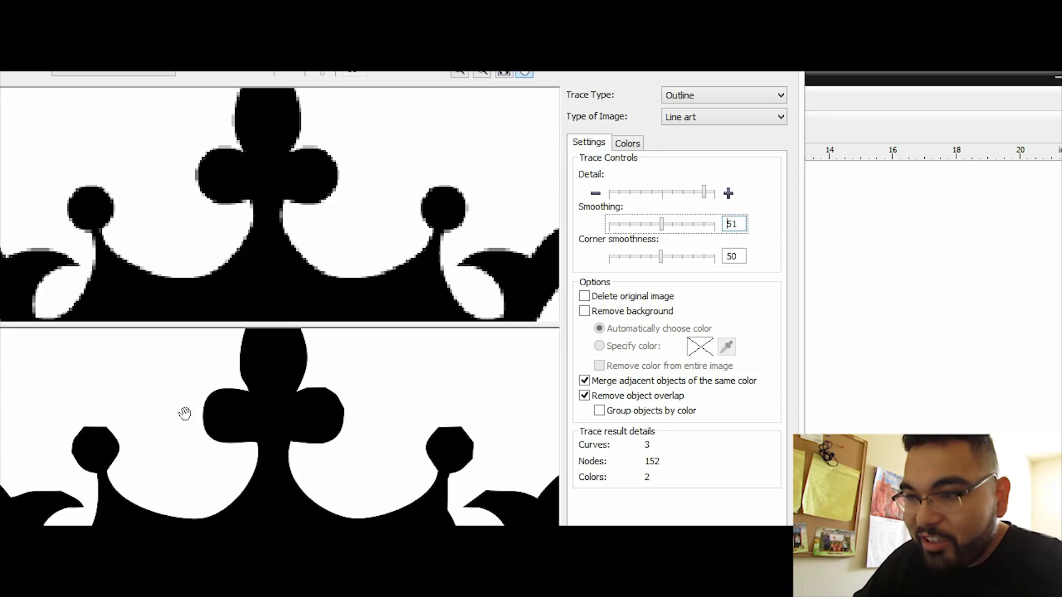
pyautogui.scroll(-1, 240, 396)
pyautogui.scroll(-1, 382, 429)
pyautogui.scroll(1, 373, 501)
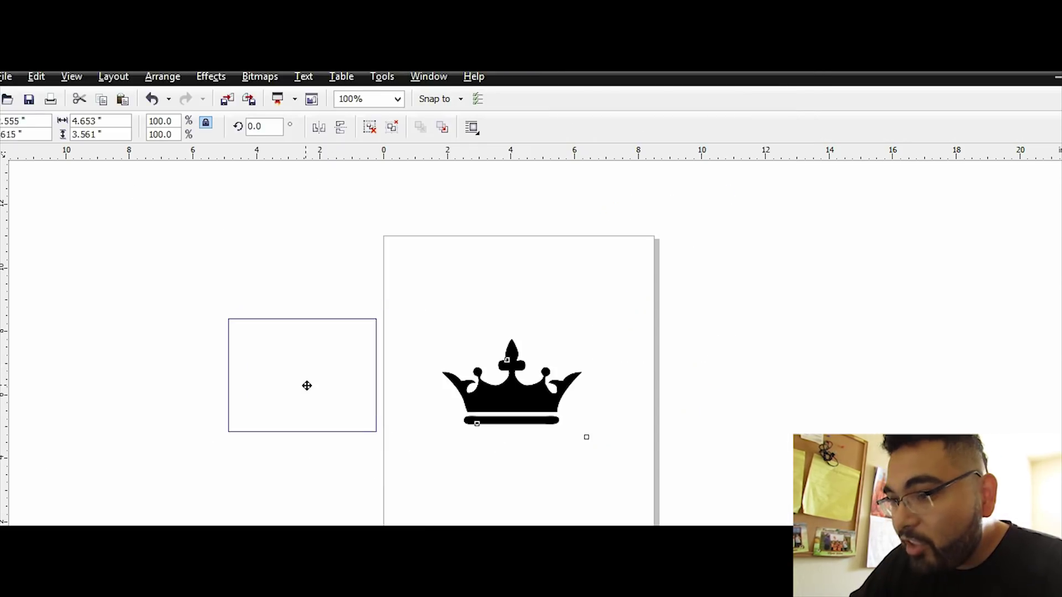
# Place the traced crown beside the original bitmap, remove its fill and give it a black outline
pyautogui.moveTo(305, 386); pyautogui.dragTo(310, 391)
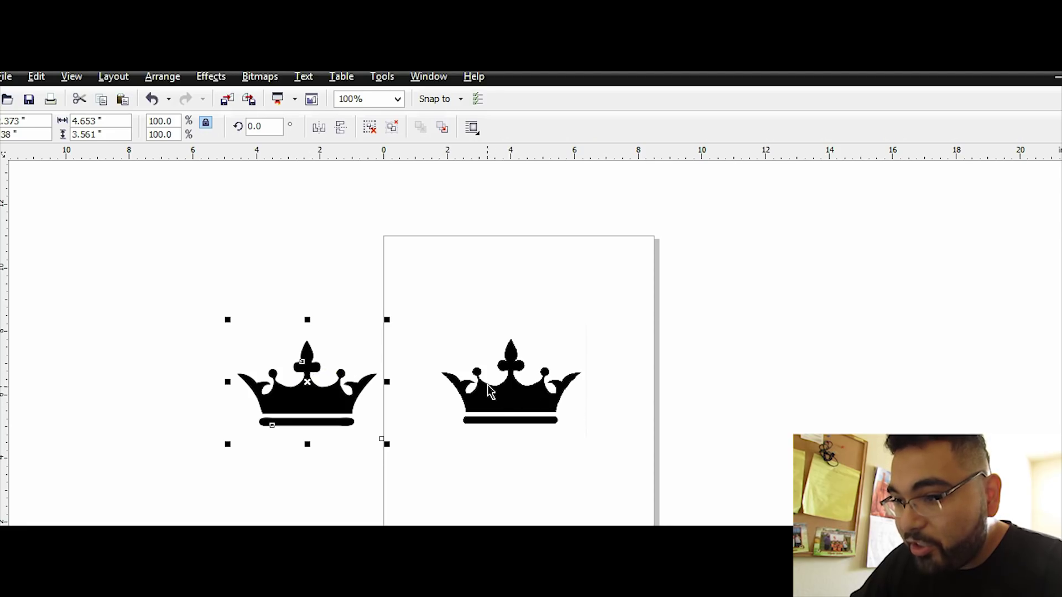
pyautogui.click(315, 387)
pyautogui.click(316, 388)
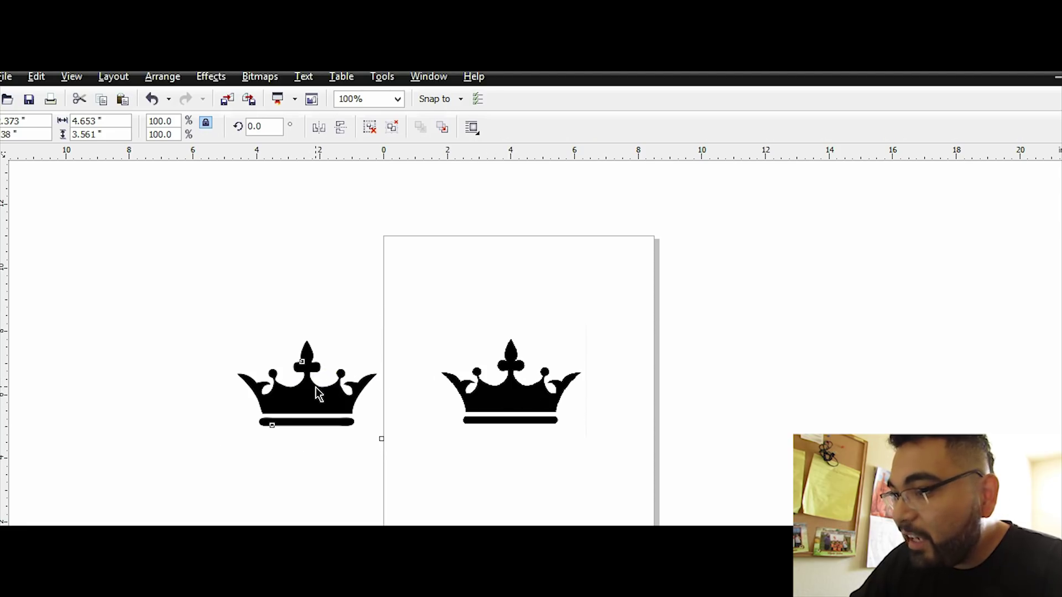
pyautogui.click(318, 394)
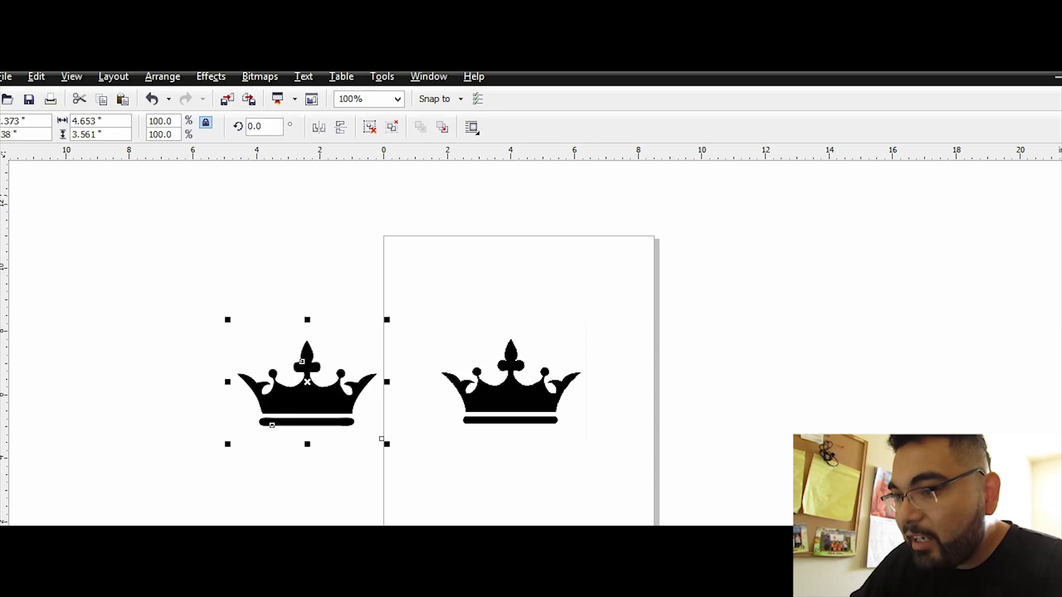
pyautogui.click(1061, 172)
pyautogui.rightClick(1061, 182)
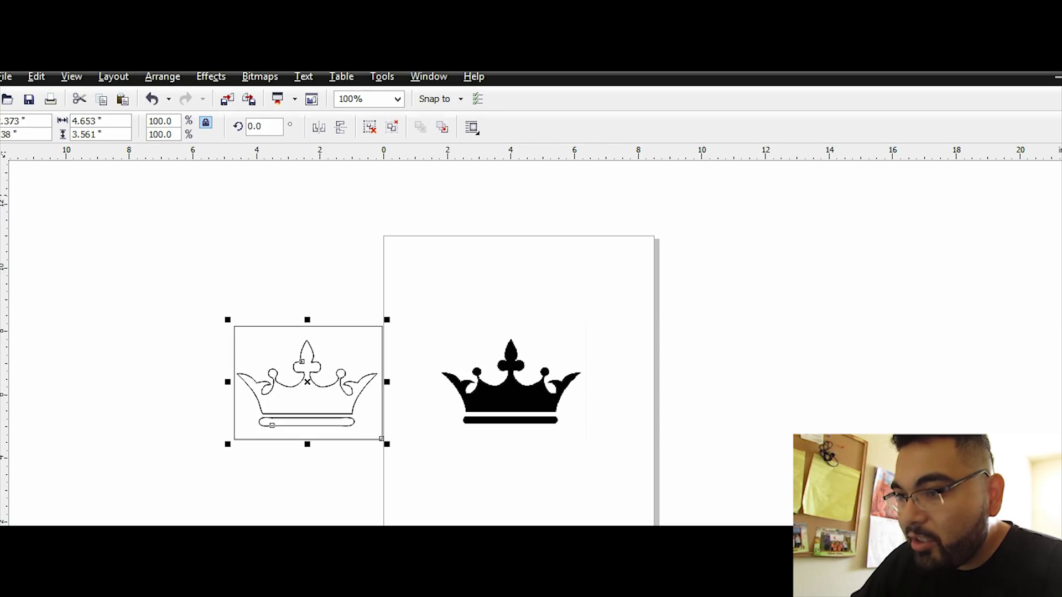
# Move the traced crown below and away from the bitmap and ungroup all of its objects
pyautogui.press('Escape')
pyautogui.moveTo(347, 333); pyautogui.dragTo(322, 418)
pyautogui.rightClick(323, 419)
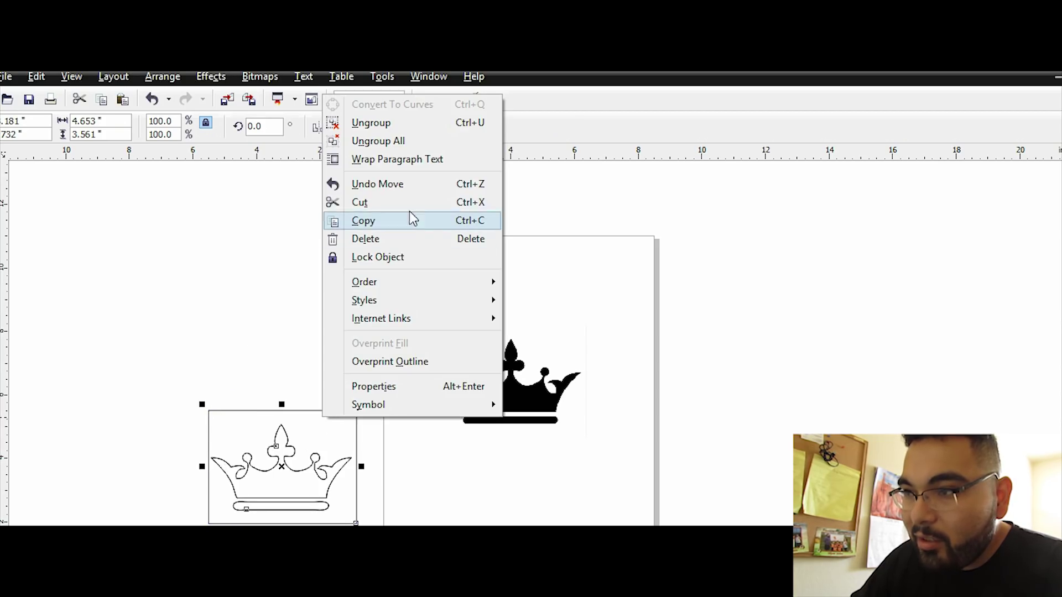
pyautogui.click(412, 141)
pyautogui.click(381, 360)
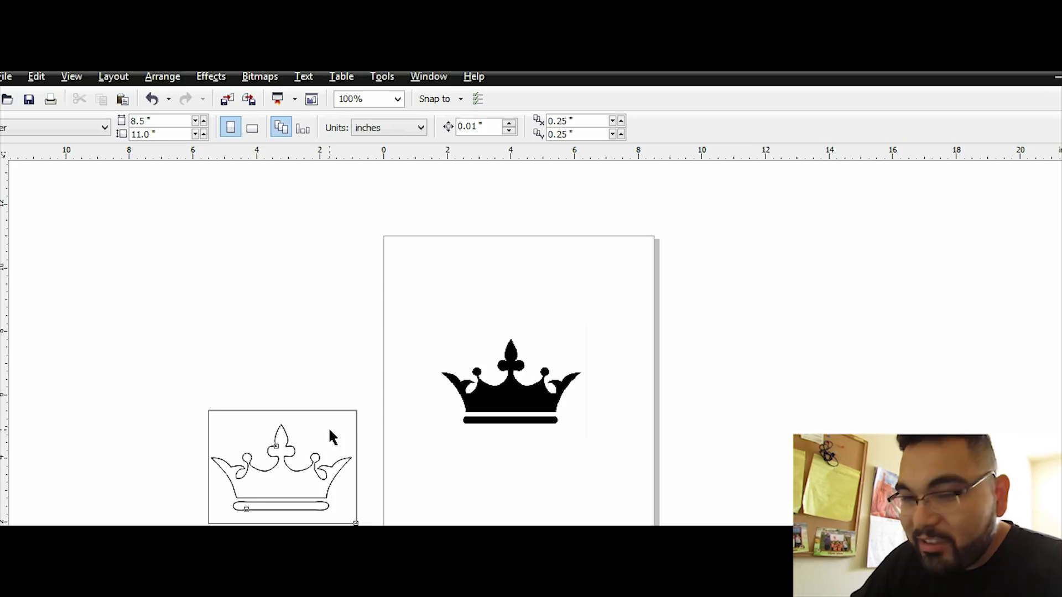
# Separate the curve with the rectangular frame from the traced crown and delete it, keeping the clean crown outline
pyautogui.moveTo(329, 428); pyautogui.dragTo(289, 300)
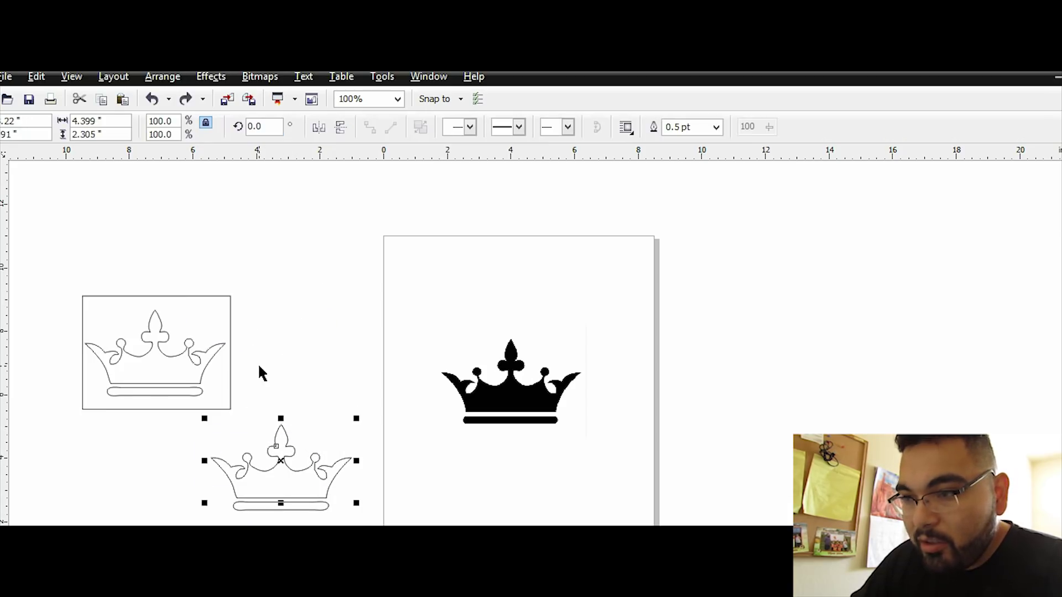
pyautogui.click(260, 373)
pyautogui.rightClick(184, 372)
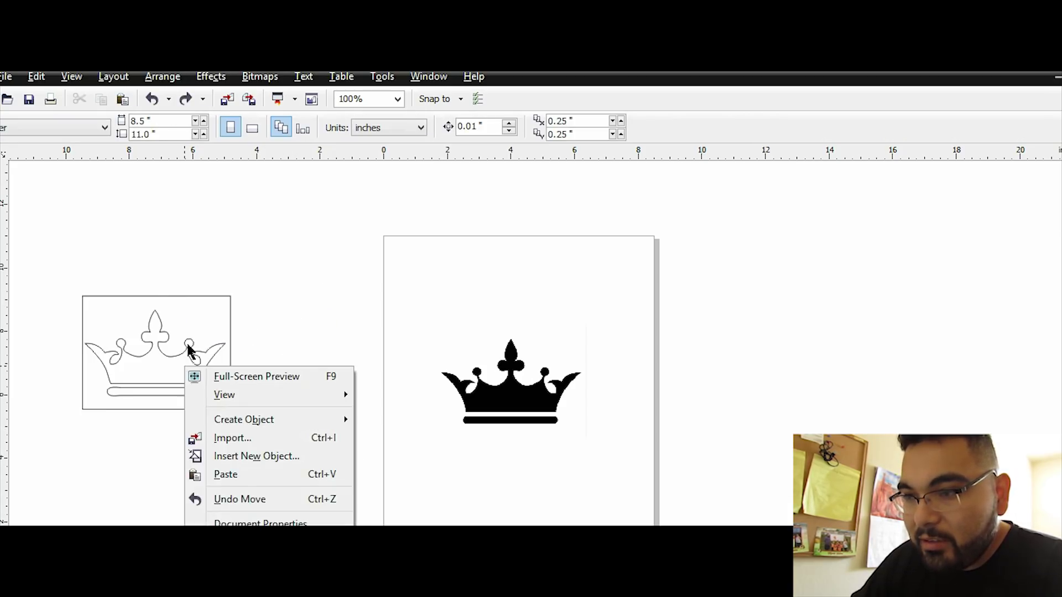
pyautogui.click(188, 344)
pyautogui.click(188, 348)
pyautogui.rightClick(190, 347)
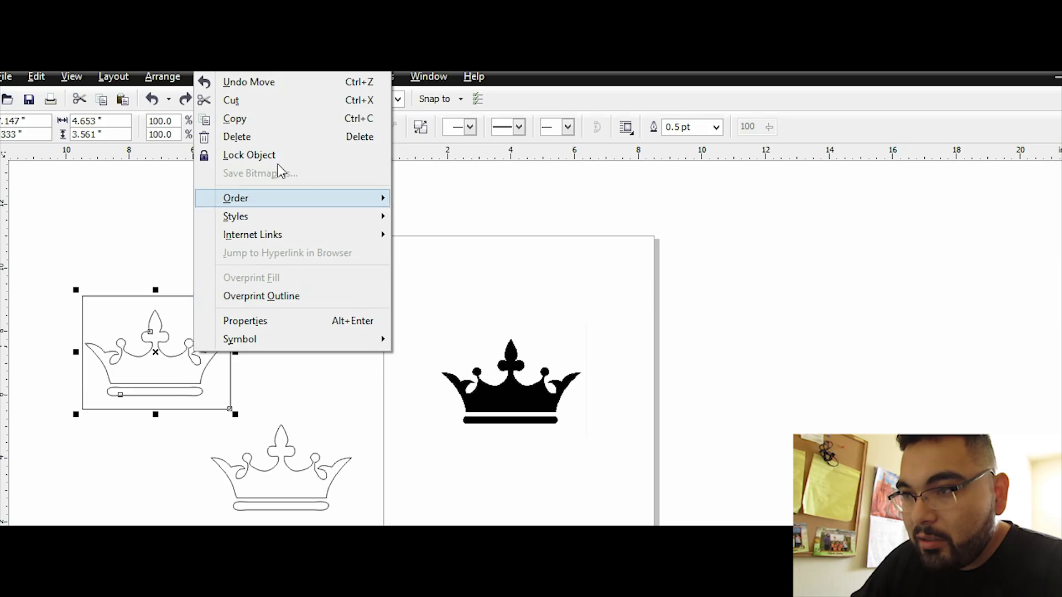
pyautogui.click(279, 136)
# Delete the upper-left corner node on the ball of the crown's right spike with the Shape tool
pyautogui.press('z')
pyautogui.click(301, 493)
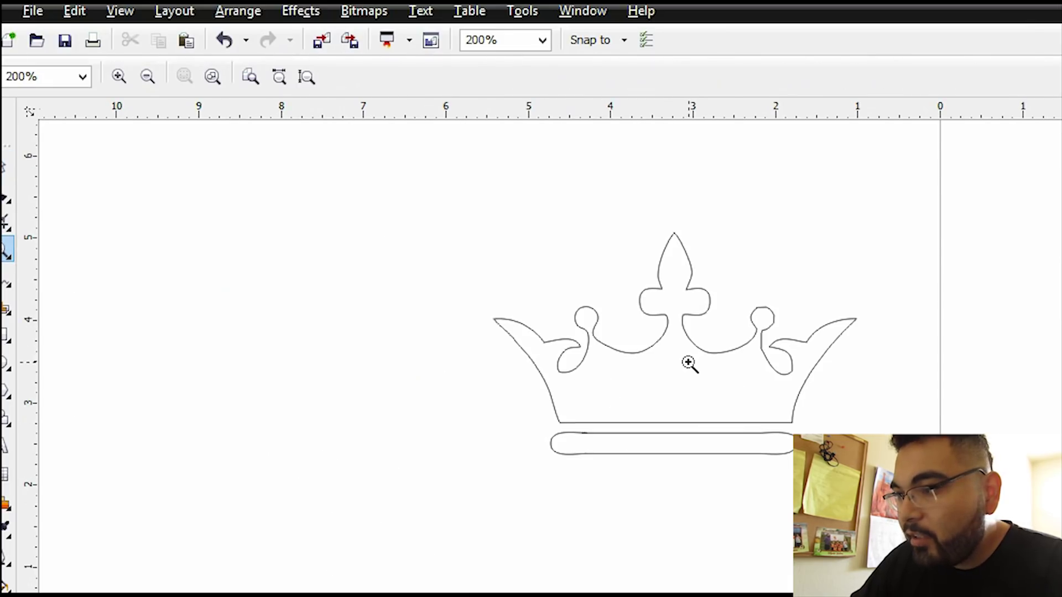
pyautogui.click(689, 363)
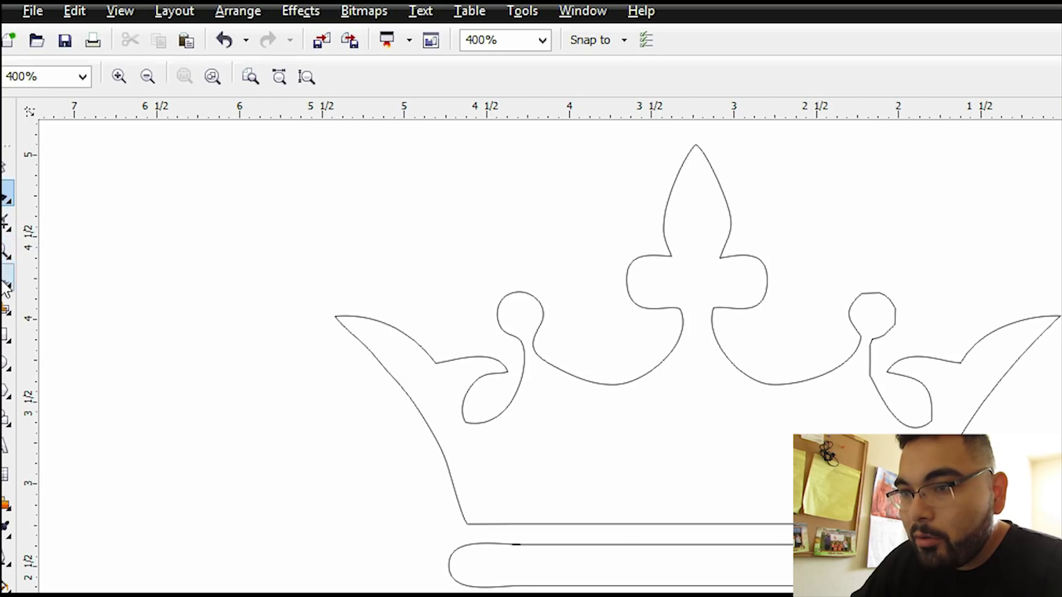
pyautogui.click(879, 339)
pyautogui.click(750, 375)
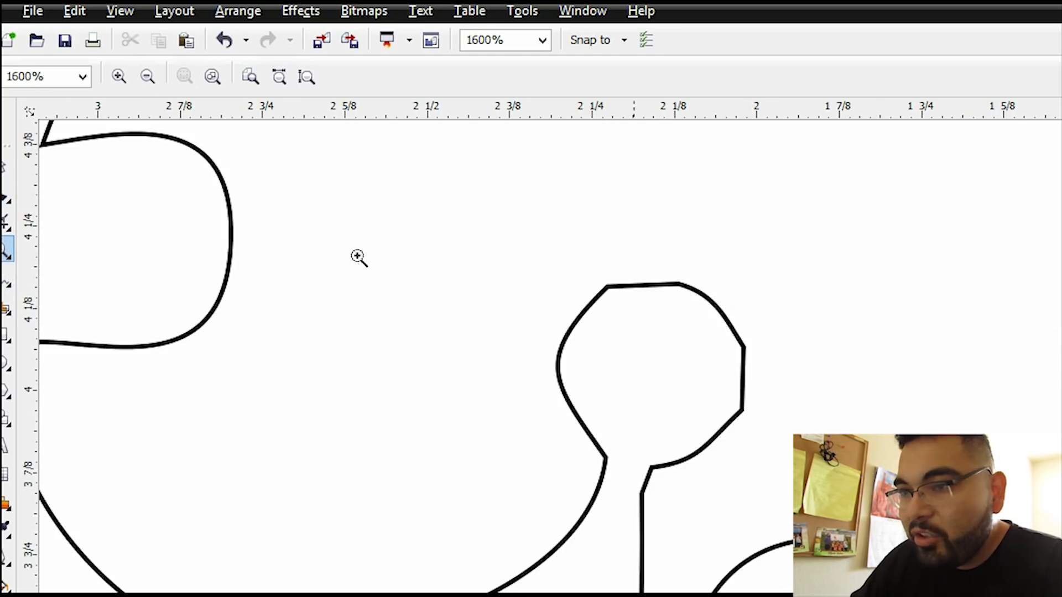
pyautogui.click(7, 196)
pyautogui.click(621, 285)
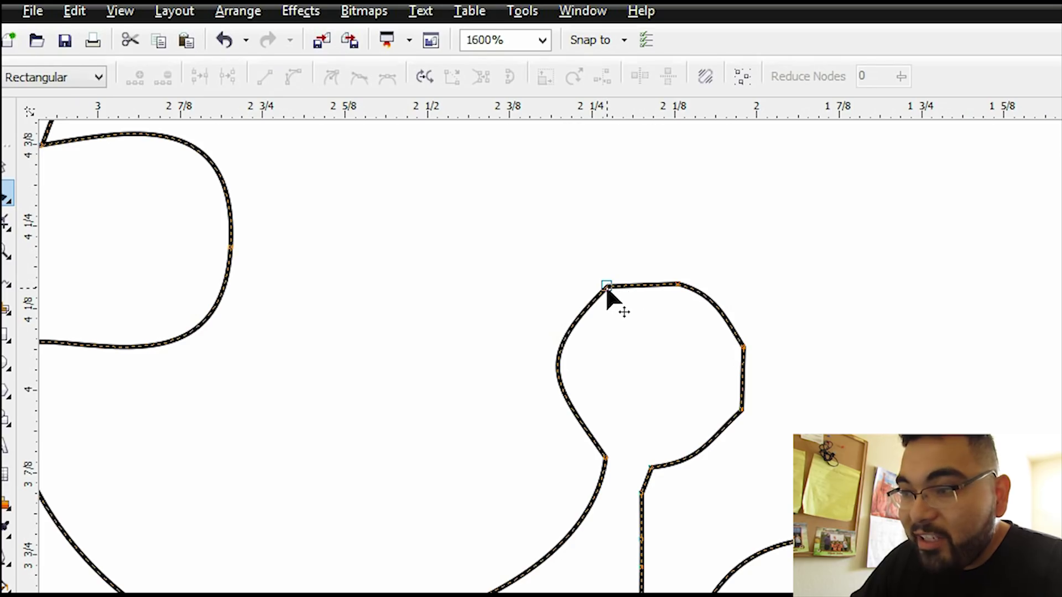
pyautogui.click(606, 287)
pyautogui.press('Delete')
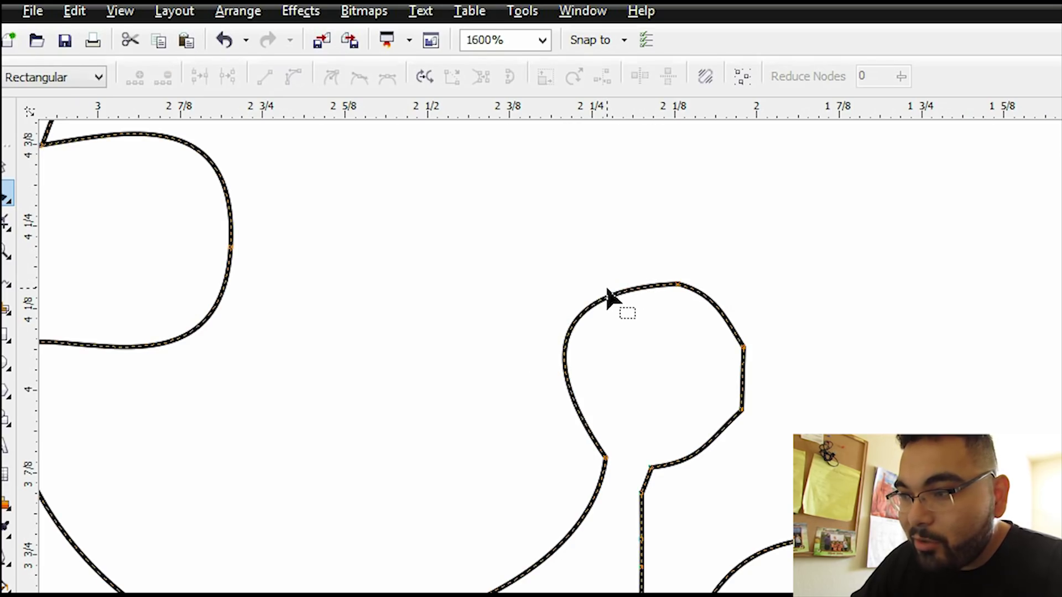
pyautogui.click(568, 338)
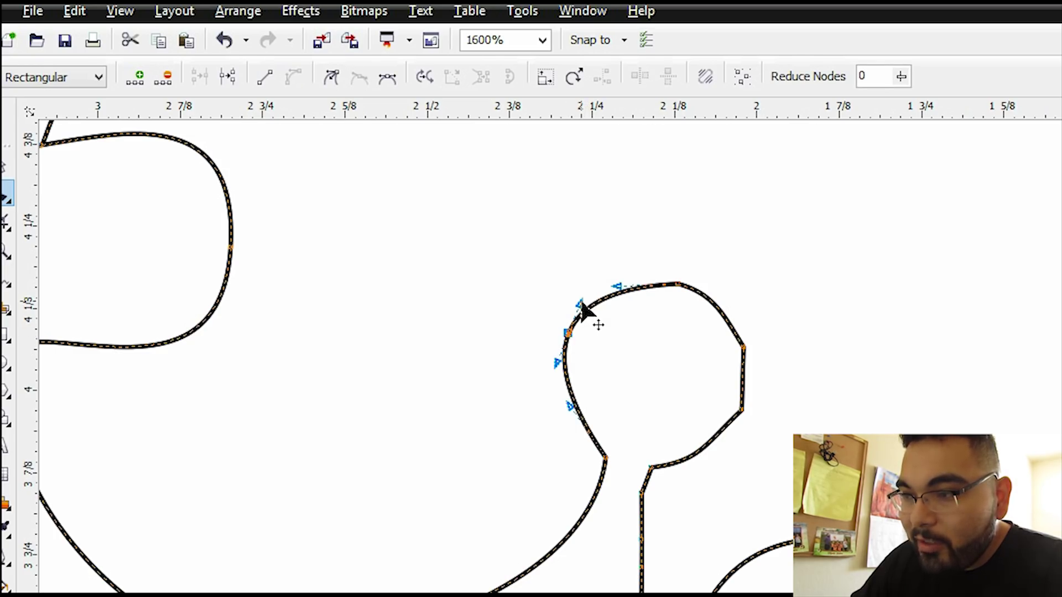
# Delete the two corner nodes on the right ball's outer side and the extra node on the stem beneath it
pyautogui.click(744, 348)
pyautogui.press('Delete')
pyautogui.click(742, 410)
pyautogui.press('Delete')
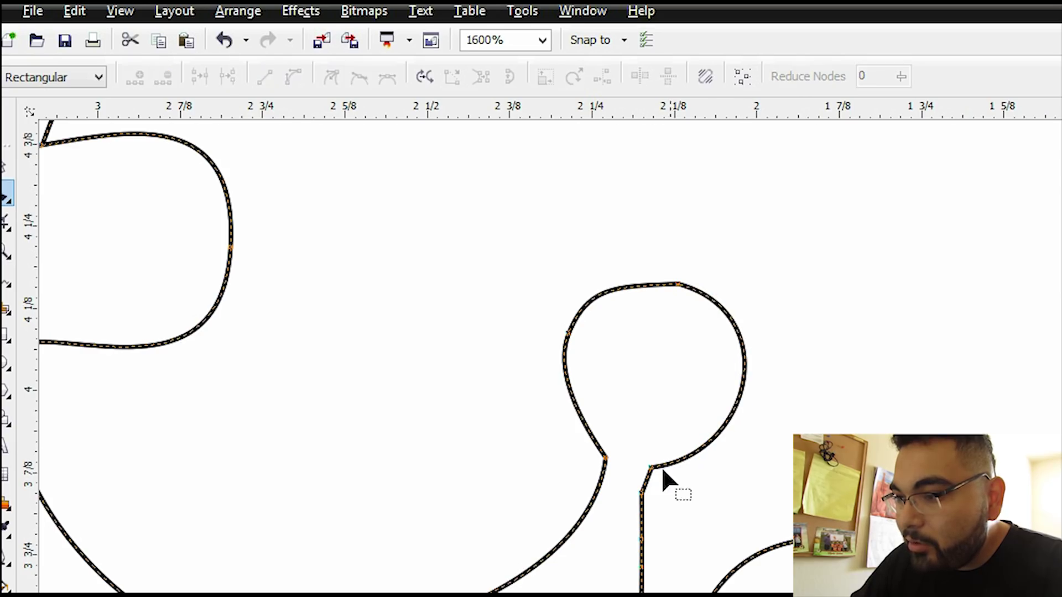
pyautogui.click(643, 492)
pyautogui.press('Delete')
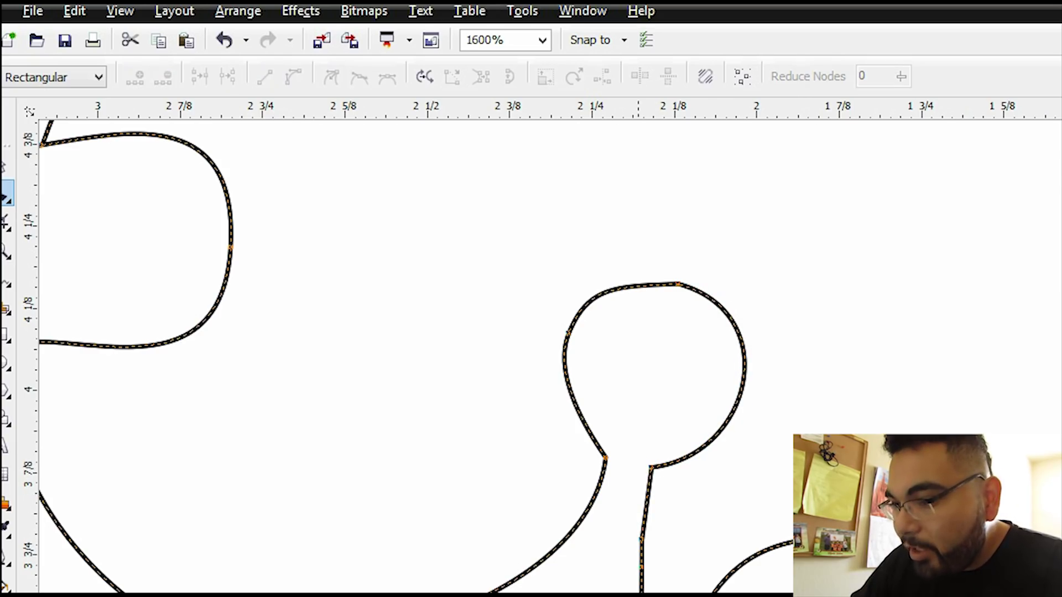
# Adjust the curve handles at the top and base of the right ball to round its outline
pyautogui.click(677, 285)
pyautogui.moveTo(621, 287); pyautogui.dragTo(626, 269)
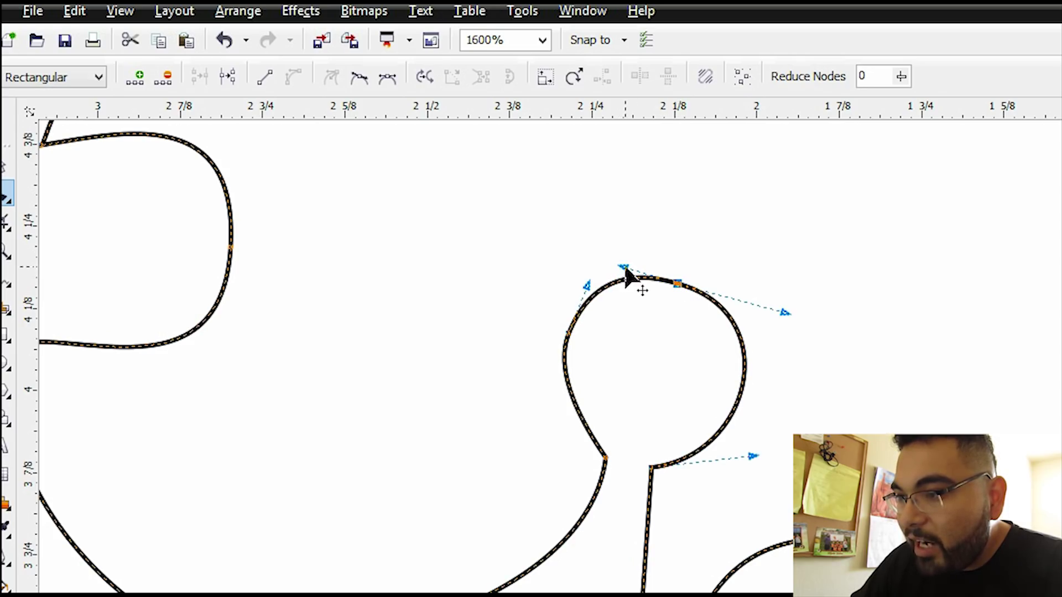
pyautogui.click(569, 332)
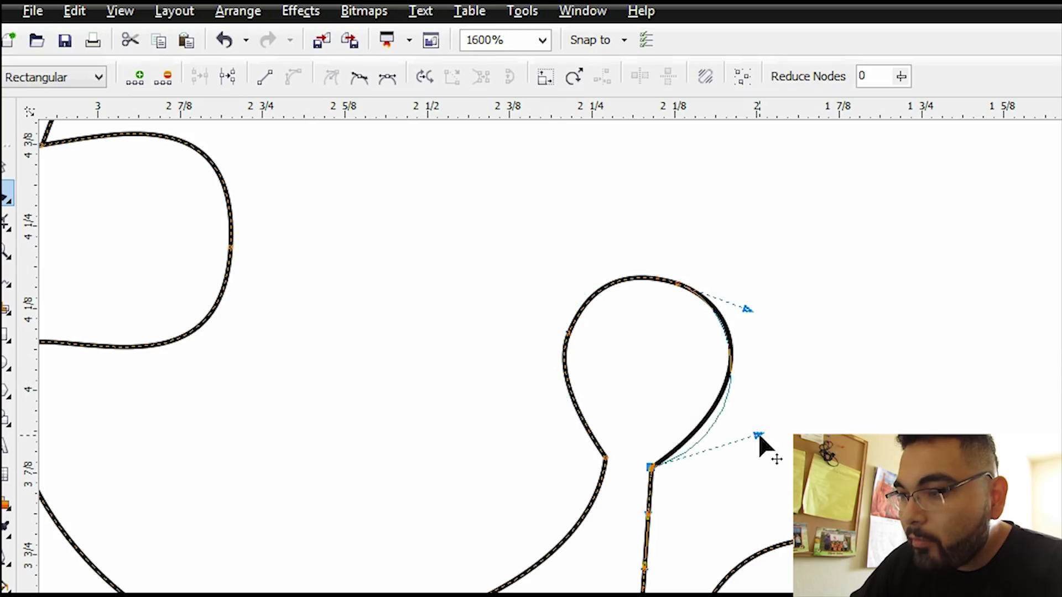
pyautogui.moveTo(759, 434); pyautogui.dragTo(761, 435)
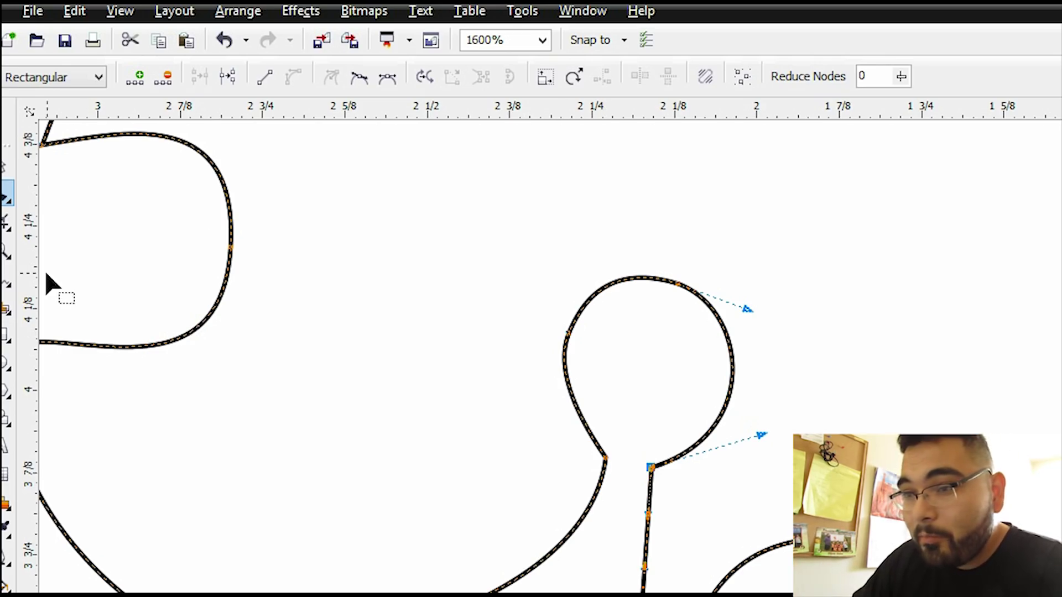
# Examine the left ball and the overall crown outline, and compare them with the original crown bitmap
pyautogui.click(7, 250)
pyautogui.rightClick(398, 365)
pyautogui.rightClick(399, 365)
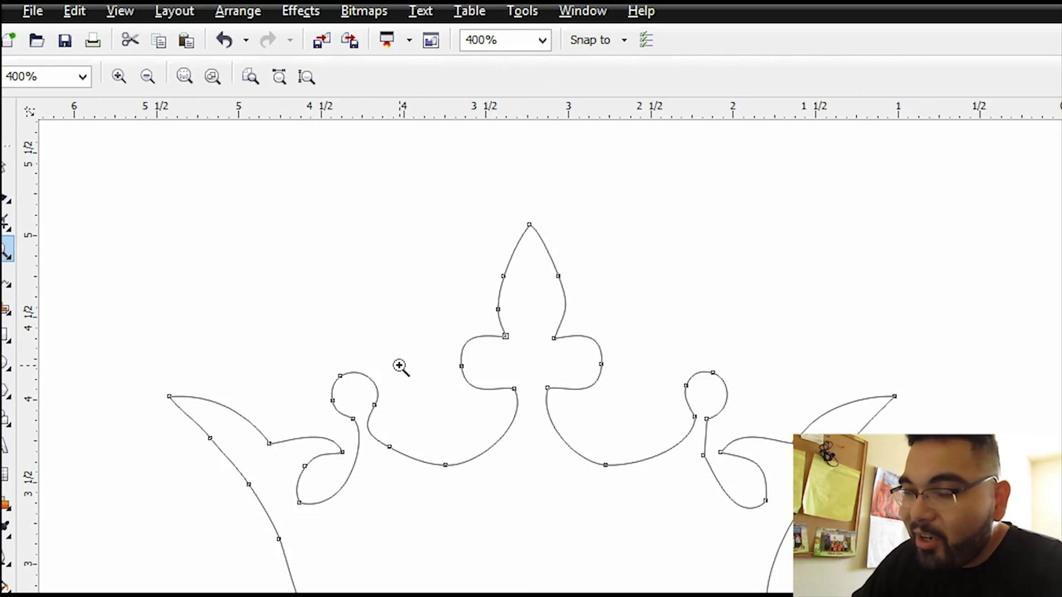
pyautogui.click(351, 408)
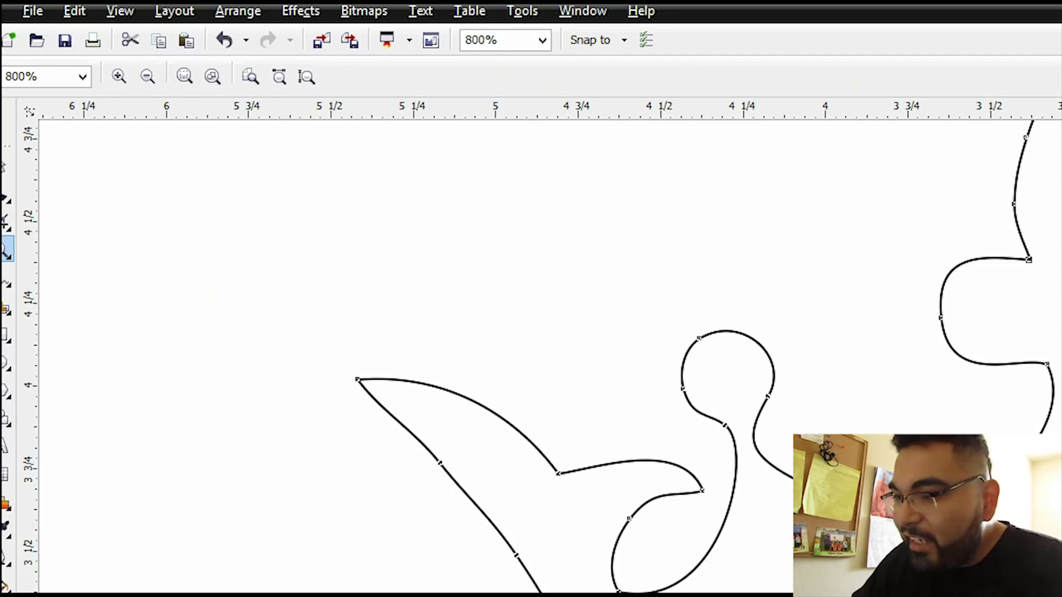
pyautogui.rightClick(724, 404)
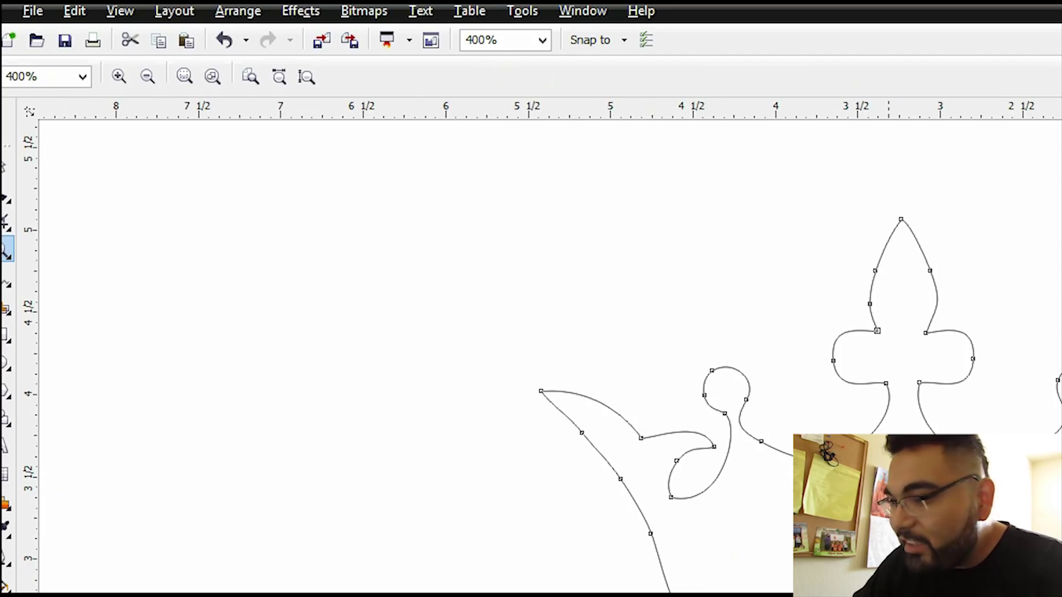
pyautogui.rightClick(728, 402)
pyautogui.rightClick(801, 367)
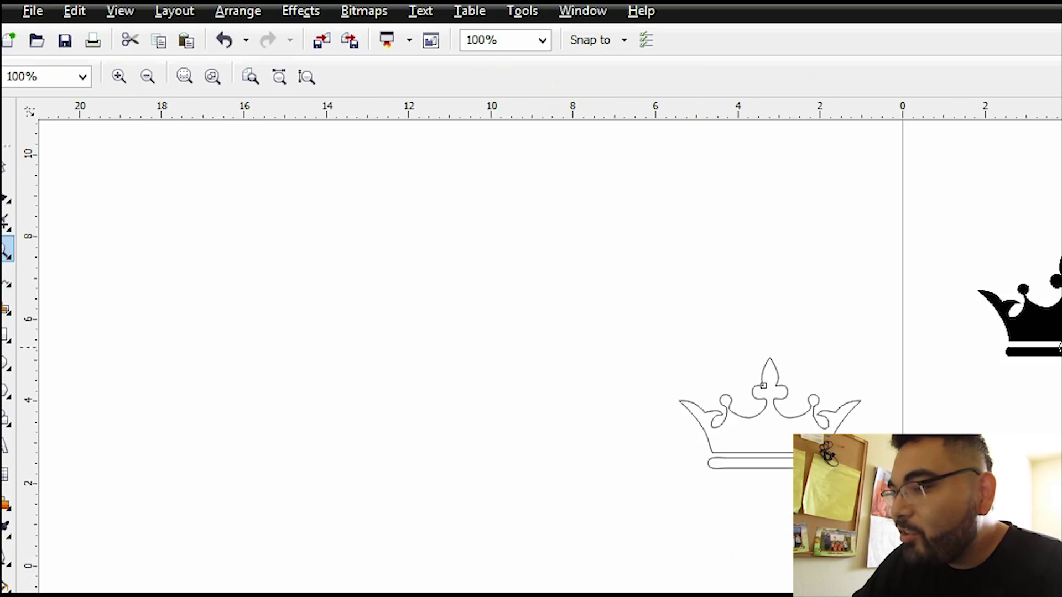
pyautogui.moveTo(1061, 348); pyautogui.dragTo(1061, 343)
pyautogui.rightClick(481, 293)
pyautogui.click(1033, 305)
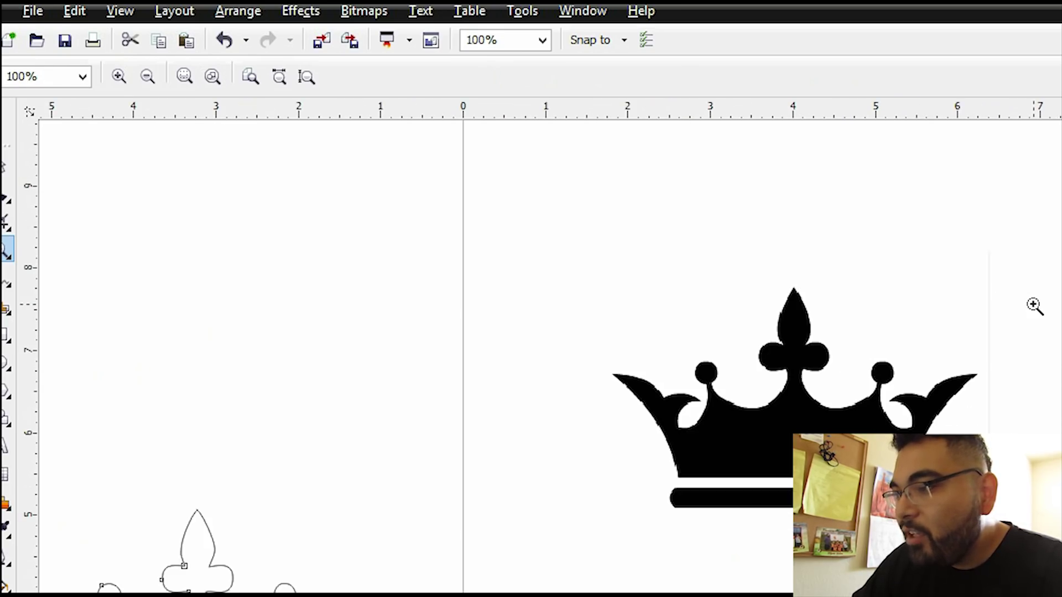
# Apply a Uniform transparency of 50 to the original crown bitmap
pyautogui.click(7, 165)
pyautogui.click(741, 345)
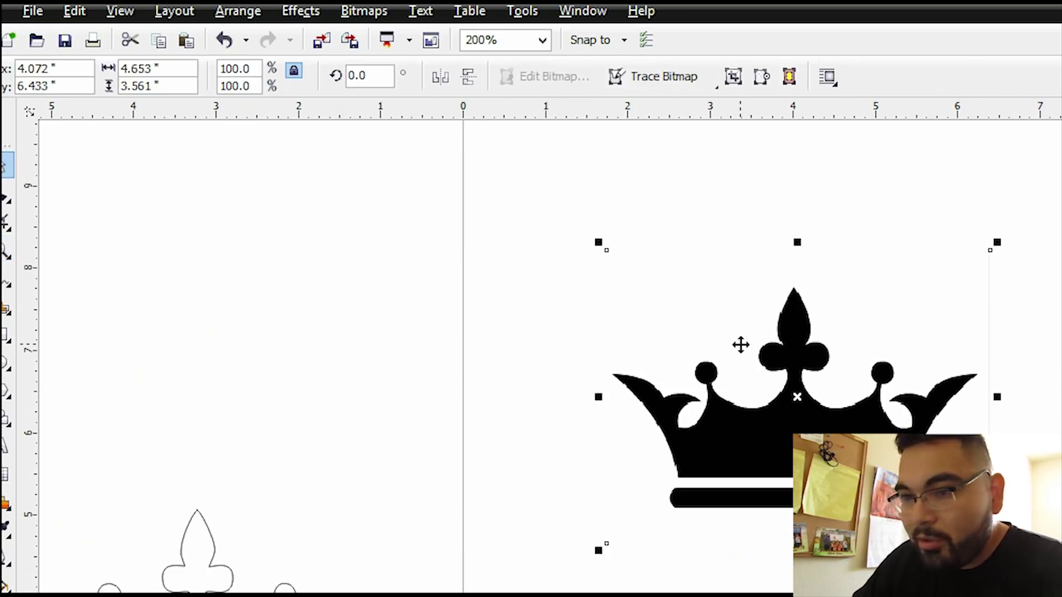
pyautogui.click(7, 501)
pyautogui.click(83, 581)
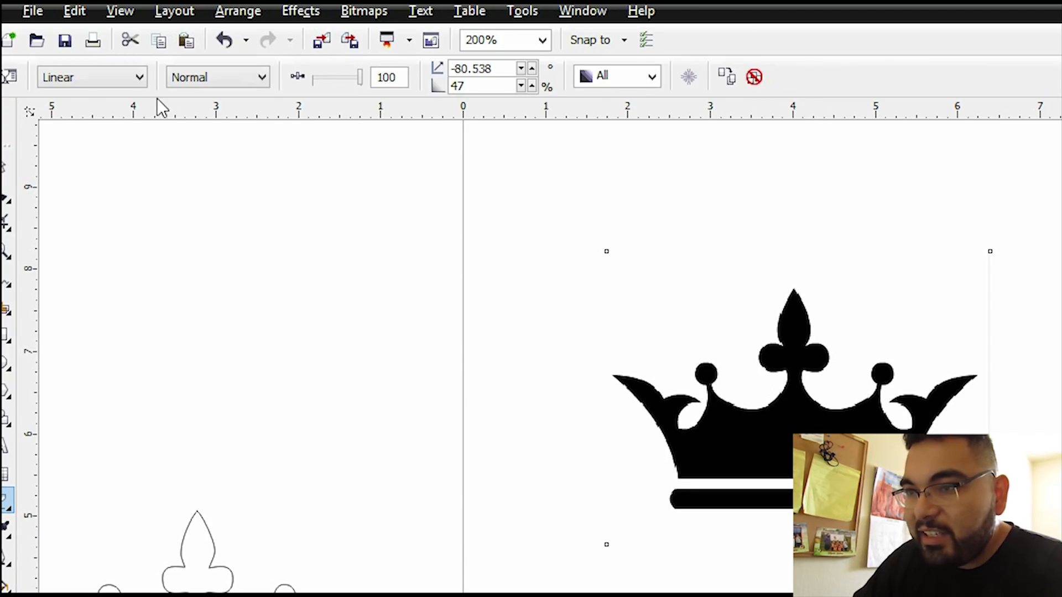
pyautogui.click(129, 82)
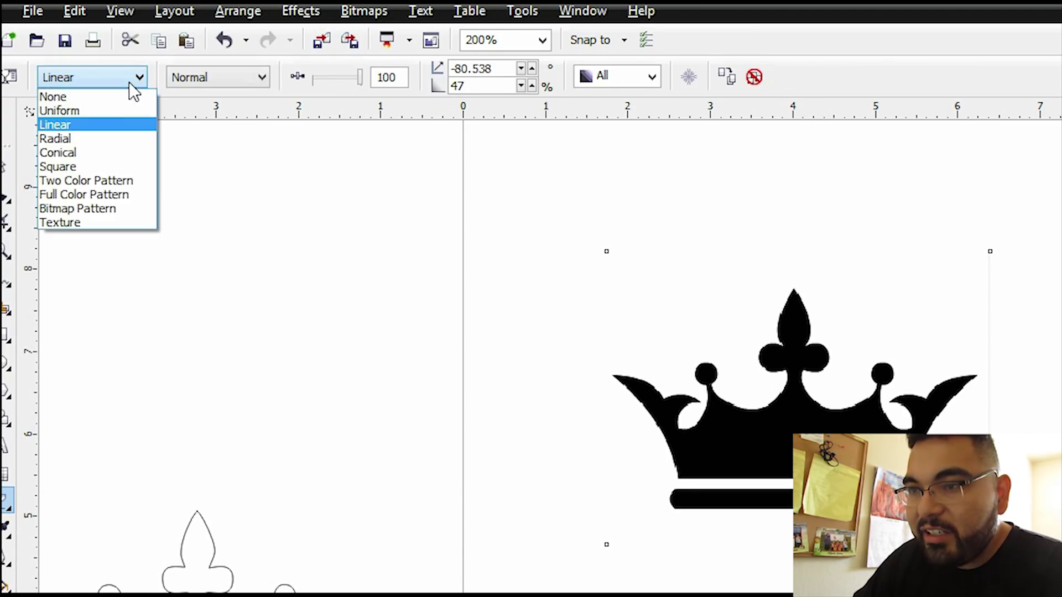
pyautogui.click(117, 113)
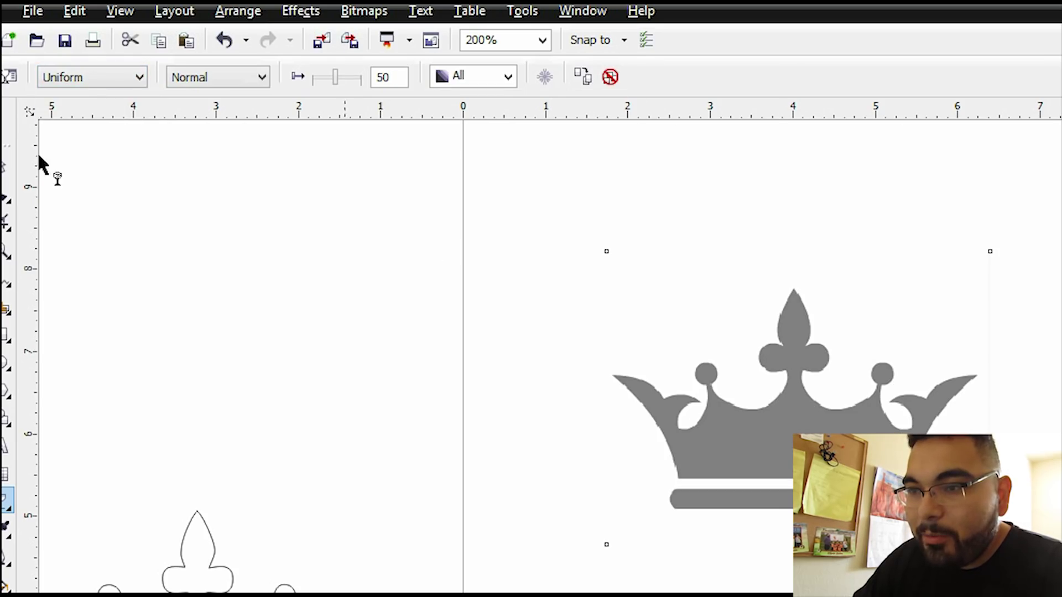
# Lock the semi-transparent crown bitmap in place
pyautogui.click(6, 165)
pyautogui.rightClick(783, 441)
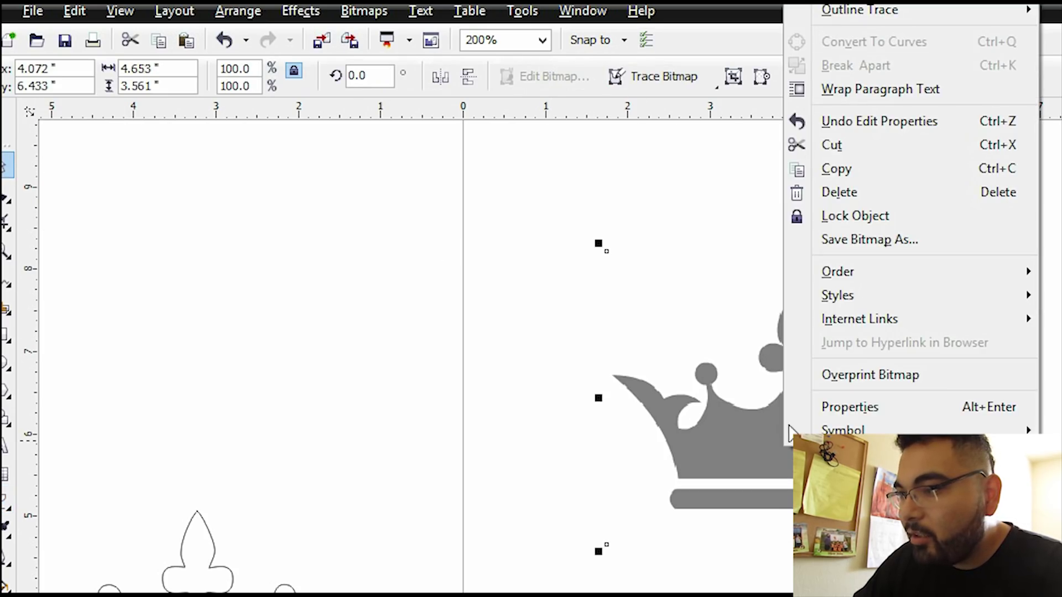
pyautogui.click(878, 220)
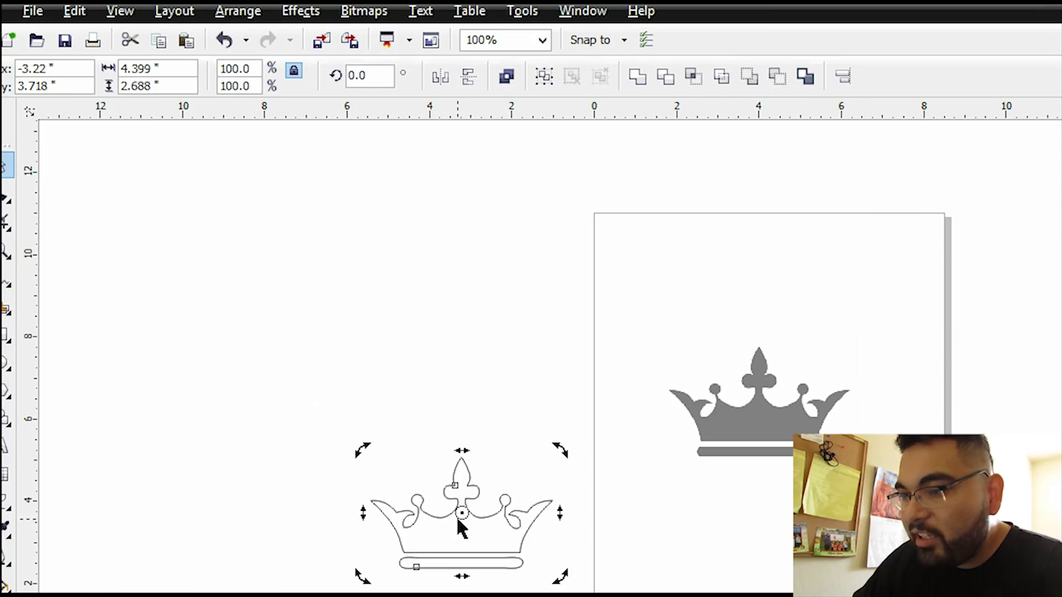
# Move the crown outline onto the locked gray bitmap and align it with the bitmap's edges
pyautogui.click(453, 527)
pyautogui.moveTo(469, 513); pyautogui.dragTo(770, 400)
pyautogui.click(7, 250)
pyautogui.click(702, 400)
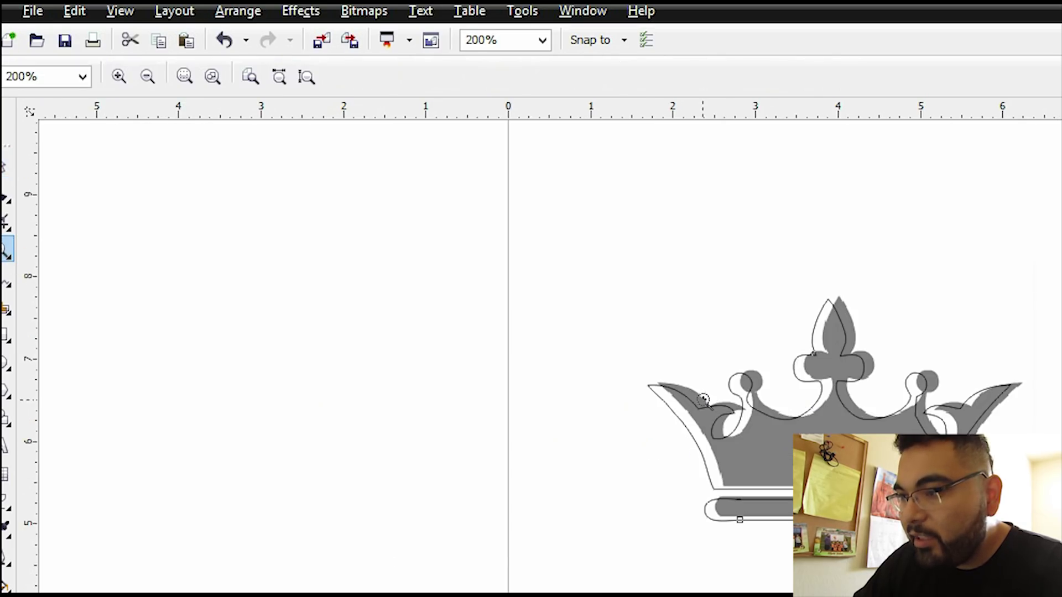
pyautogui.click(877, 408)
pyautogui.click(6, 167)
pyautogui.moveTo(611, 426); pyautogui.dragTo(628, 430)
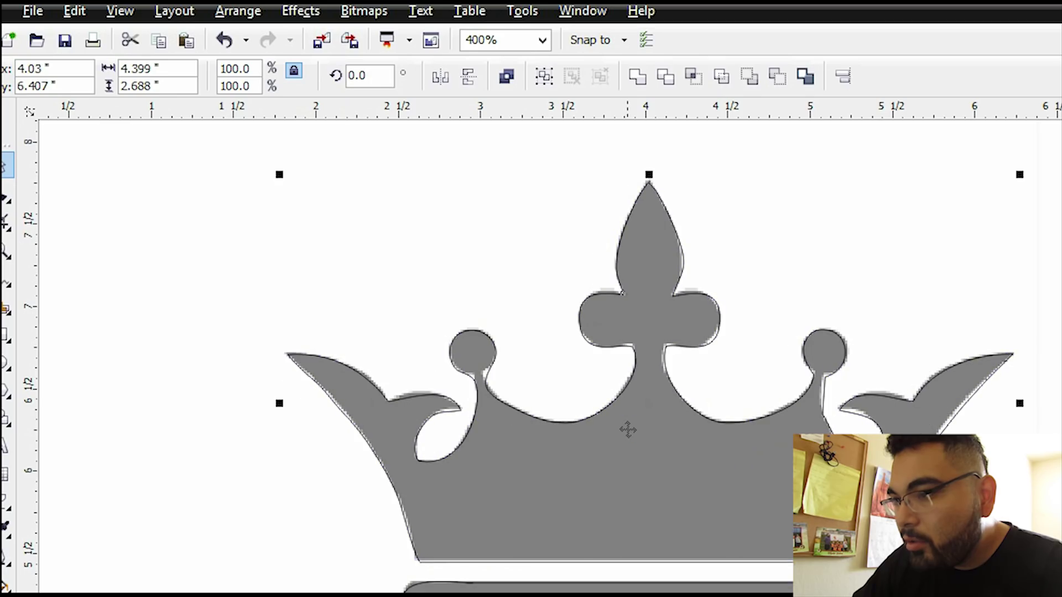
# Simplify the outer edge of the crown's left point and bend its curve to follow the gray bitmap
pyautogui.click(7, 248)
pyautogui.click(519, 388)
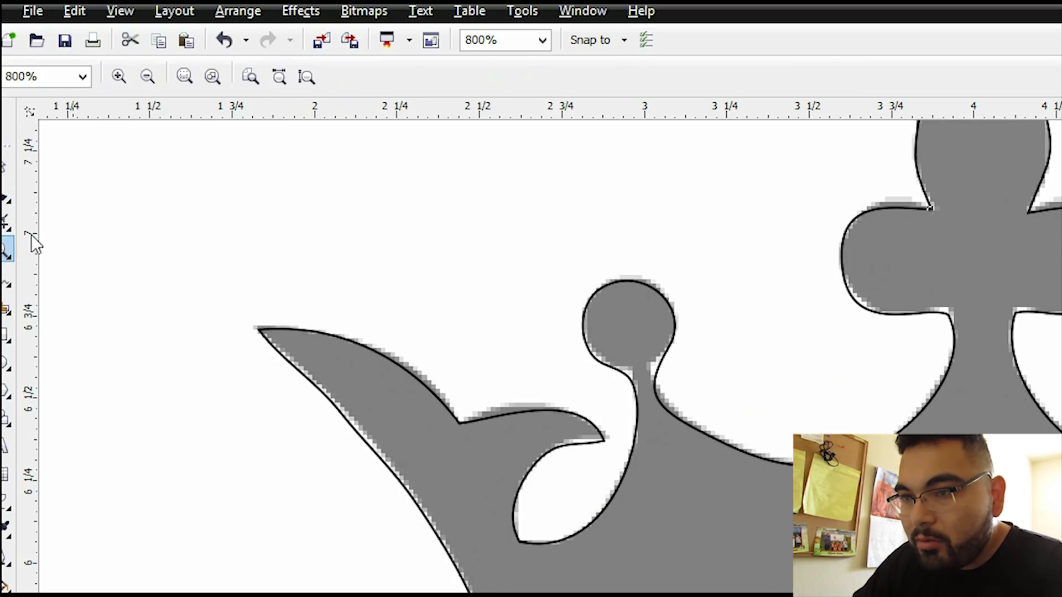
pyautogui.click(6, 193)
pyautogui.moveTo(339, 422); pyautogui.dragTo(343, 424)
pyautogui.click(259, 330)
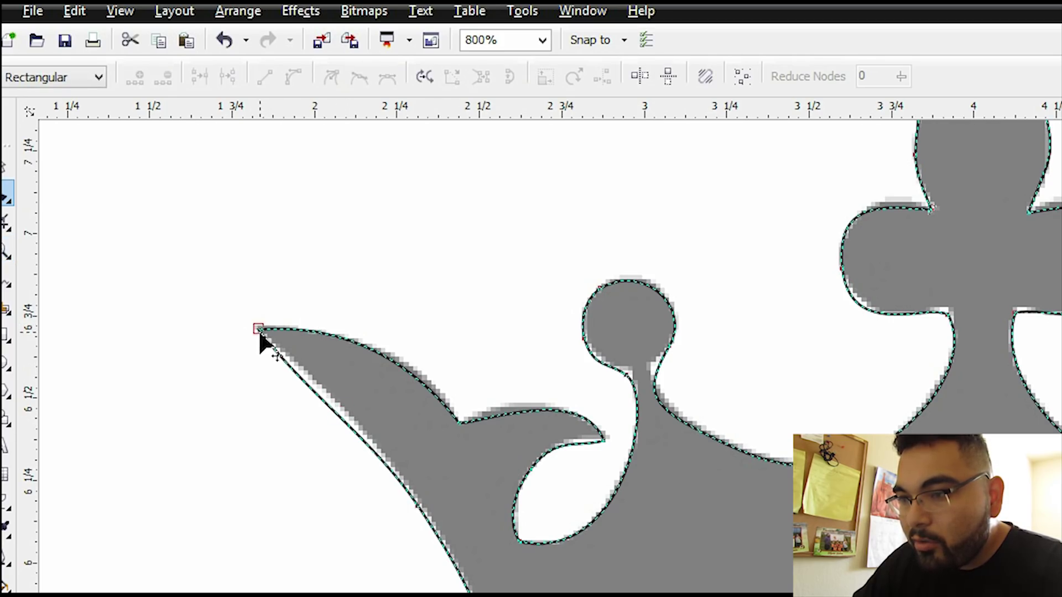
pyautogui.moveTo(315, 374); pyautogui.dragTo(314, 373)
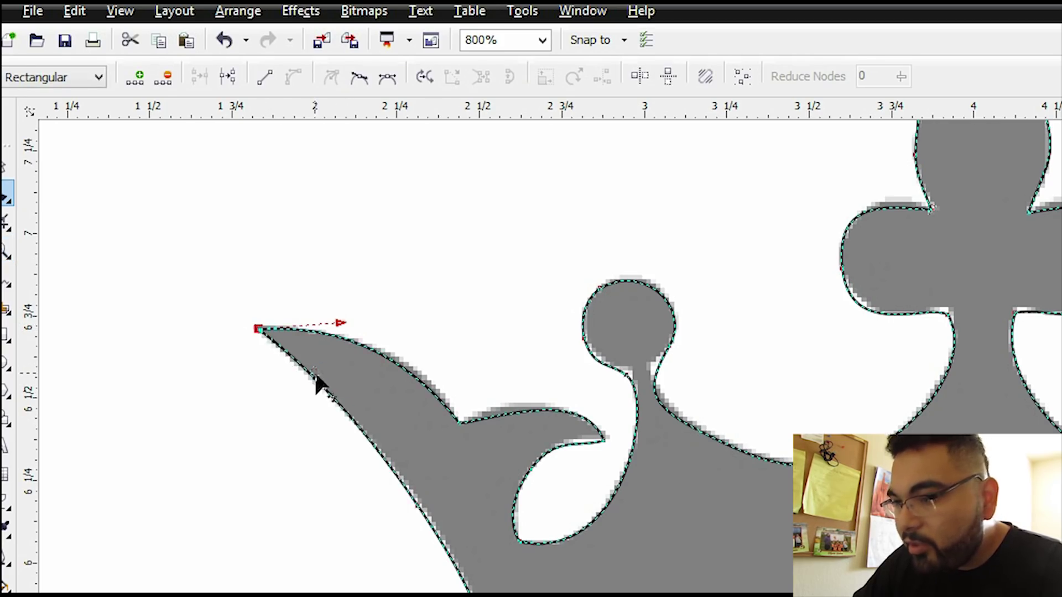
# Move the outline's neck nodes below the crown's left ball onto the gray bitmap and round the ball's lower-left curve
pyautogui.click(7, 249)
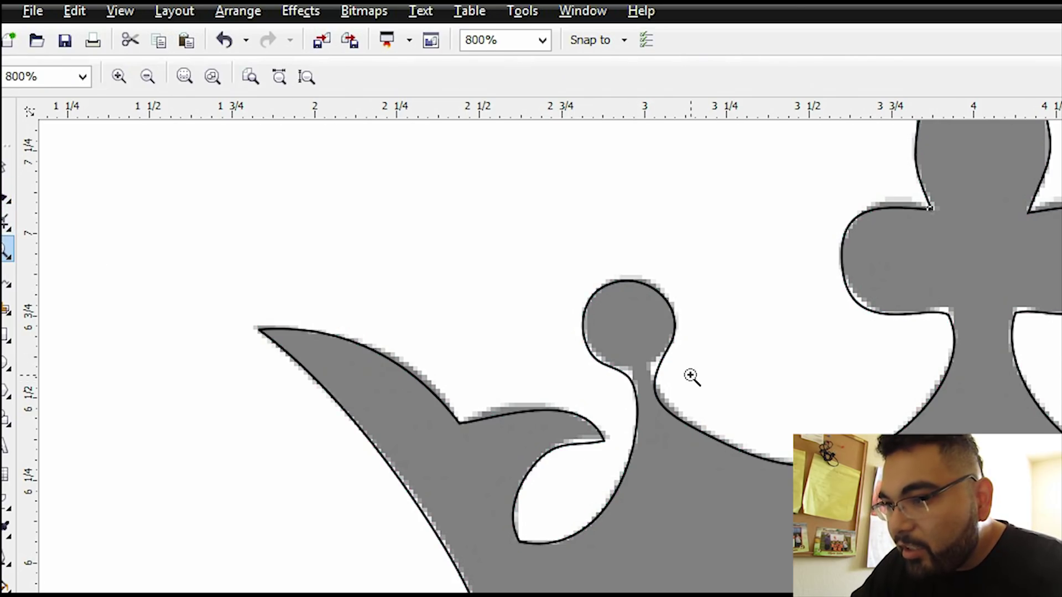
pyautogui.click(691, 375)
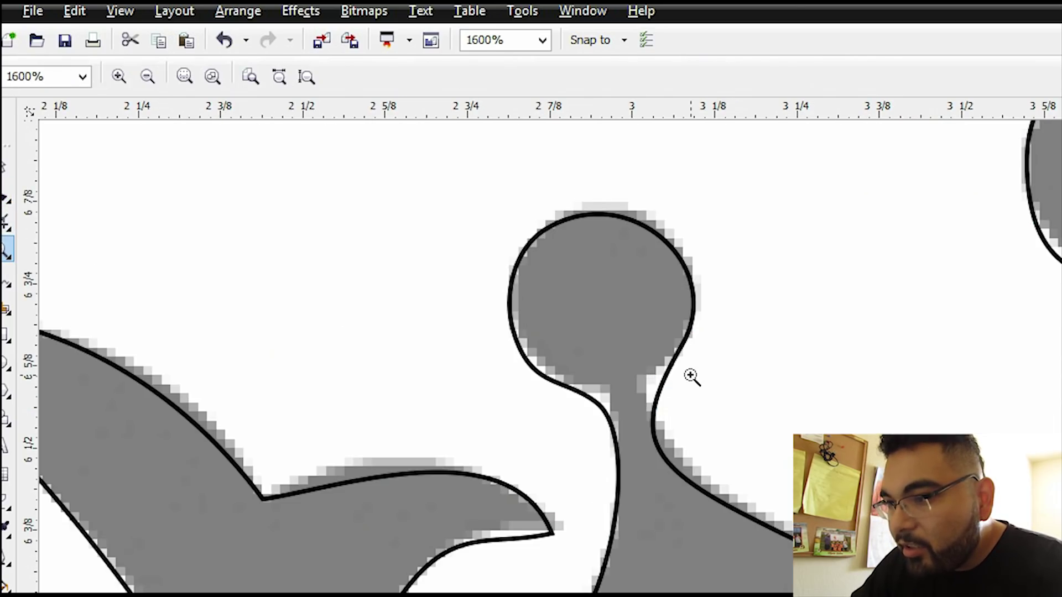
pyautogui.click(7, 193)
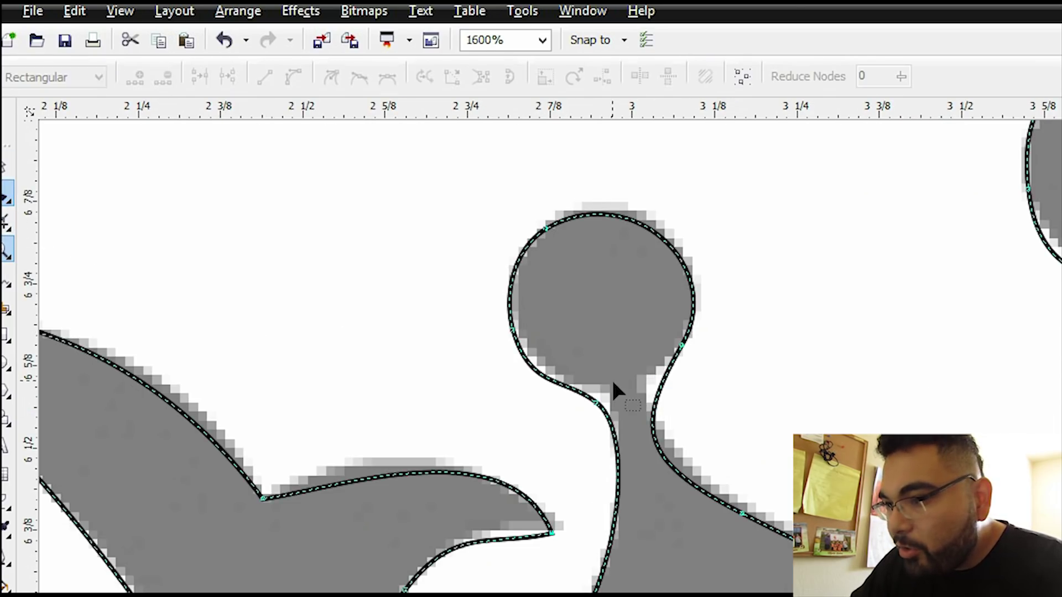
pyautogui.click(660, 384)
pyautogui.click(659, 390)
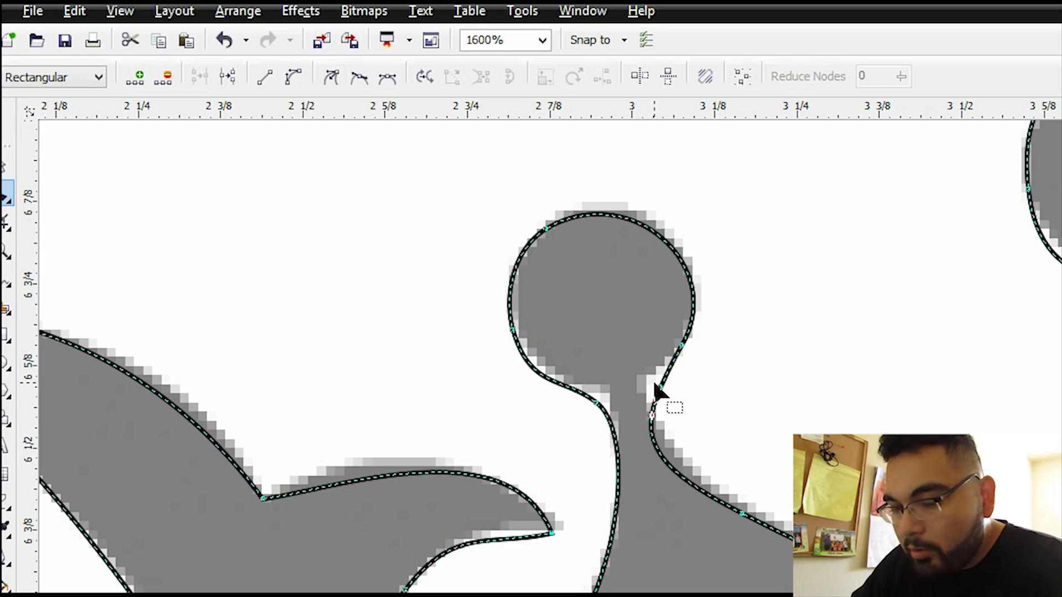
pyautogui.hotkey('ctrl', 'z')
pyautogui.click(655, 384)
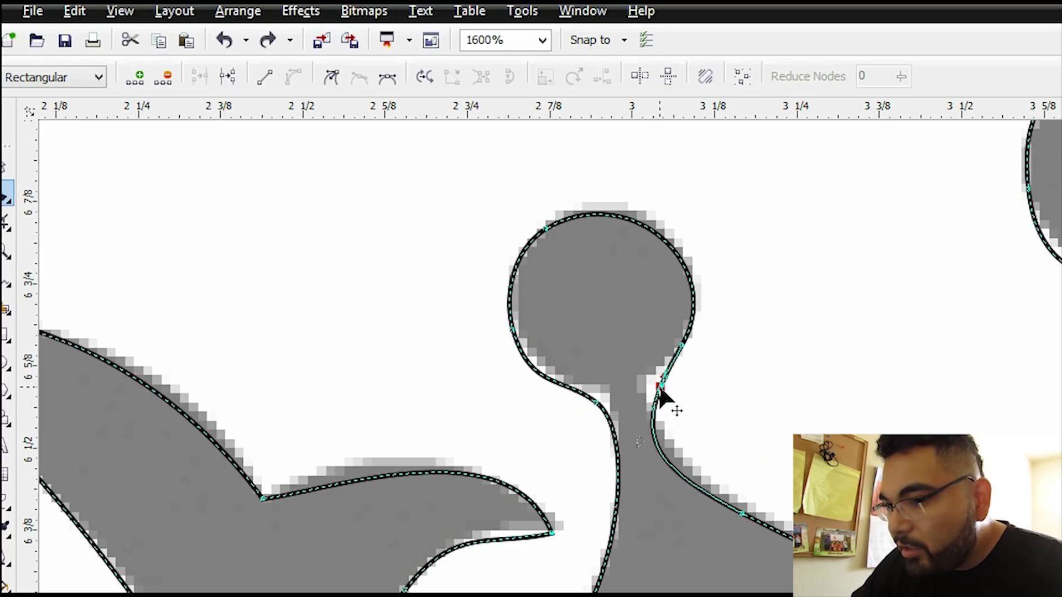
pyautogui.moveTo(649, 386); pyautogui.dragTo(647, 381)
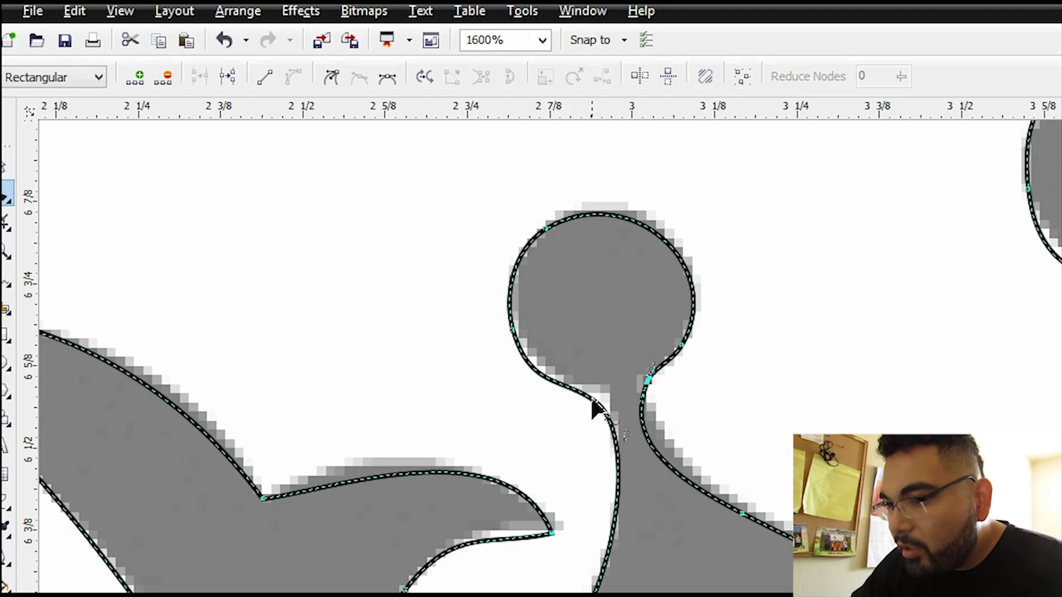
pyautogui.moveTo(598, 412); pyautogui.dragTo(606, 404)
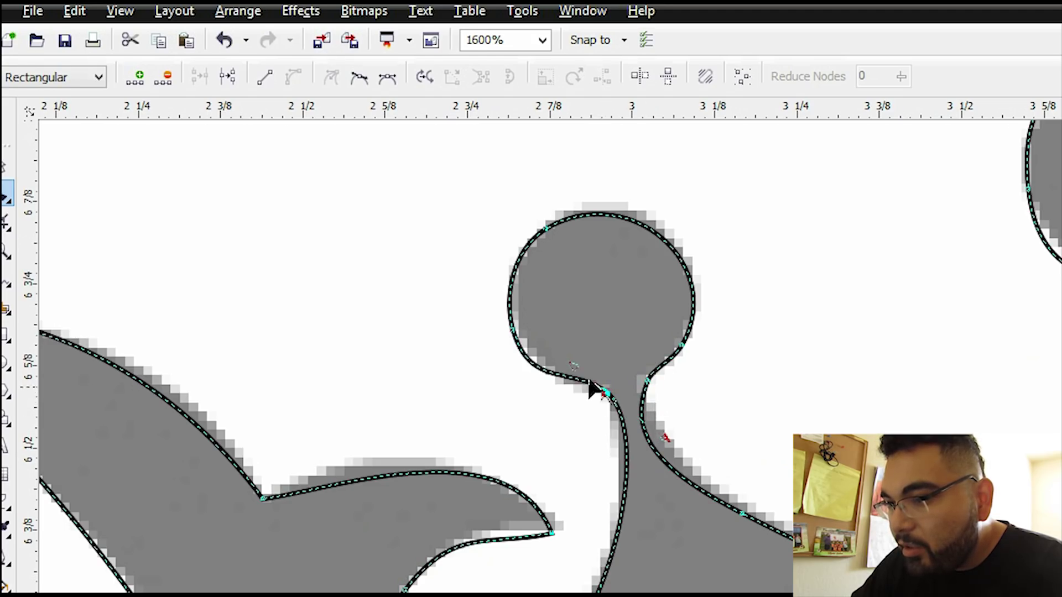
pyautogui.moveTo(571, 365); pyautogui.dragTo(570, 391)
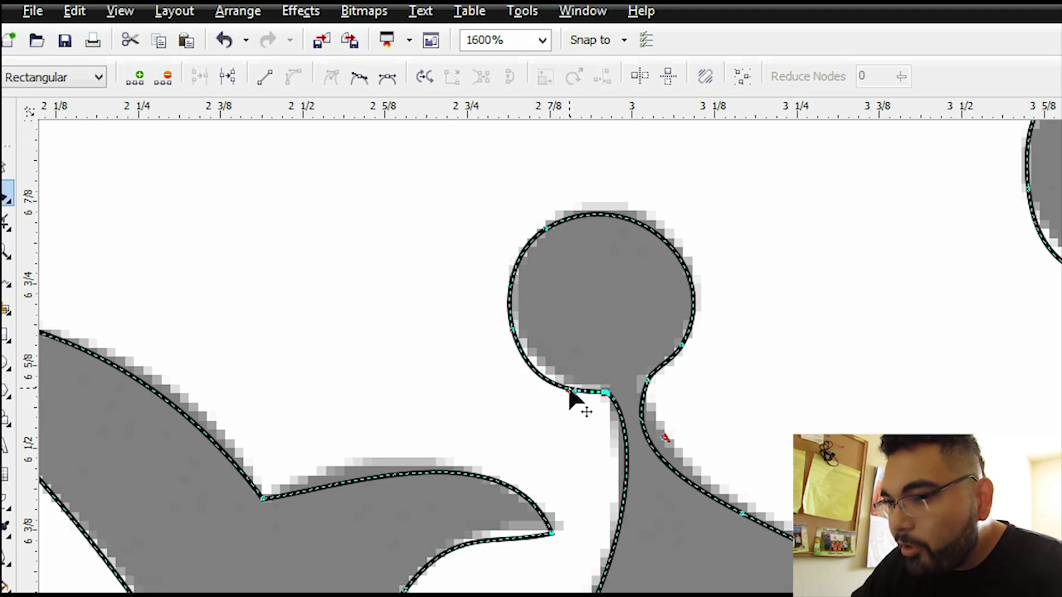
# Convert the node on the right side of the left ball's neck to a cusp
pyautogui.click(648, 380)
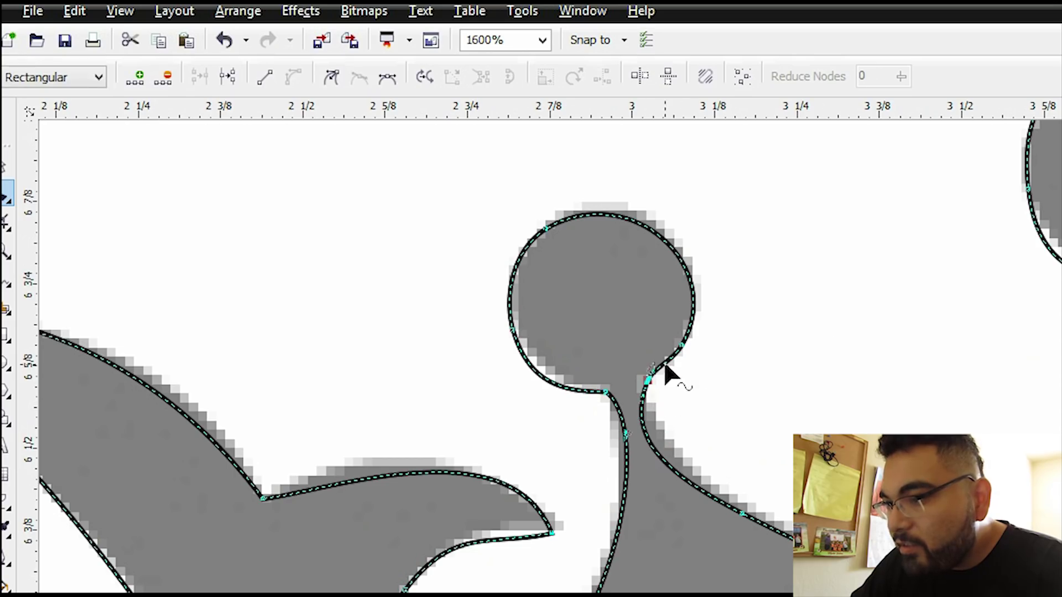
pyautogui.moveTo(659, 372)
pyautogui.mouseDown()
pyautogui.moveTo(655, 404)
pyautogui.moveTo(670, 383)
pyautogui.mouseUp()
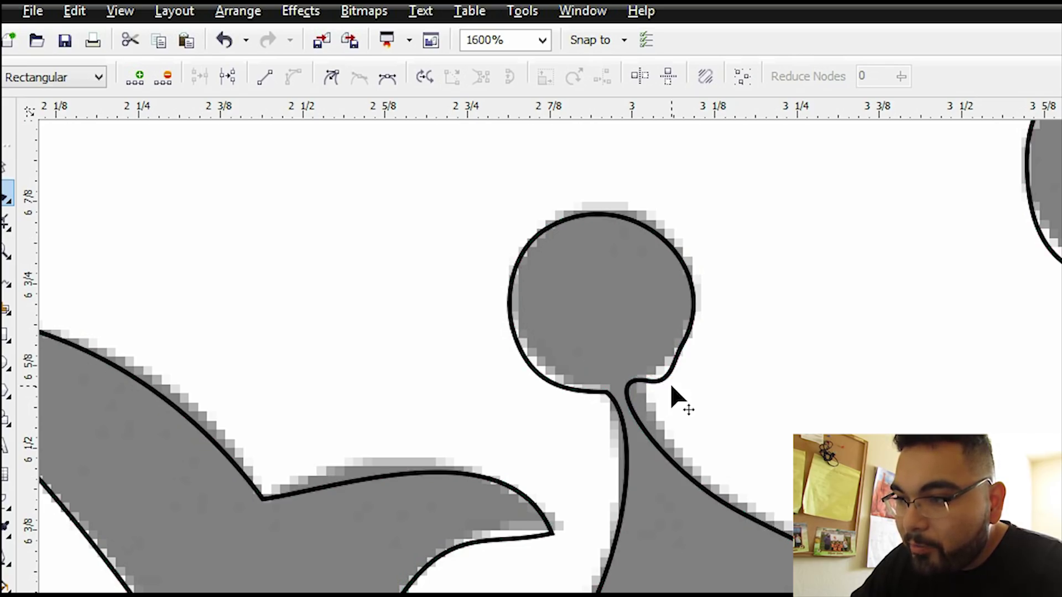
pyautogui.rightClick(648, 383)
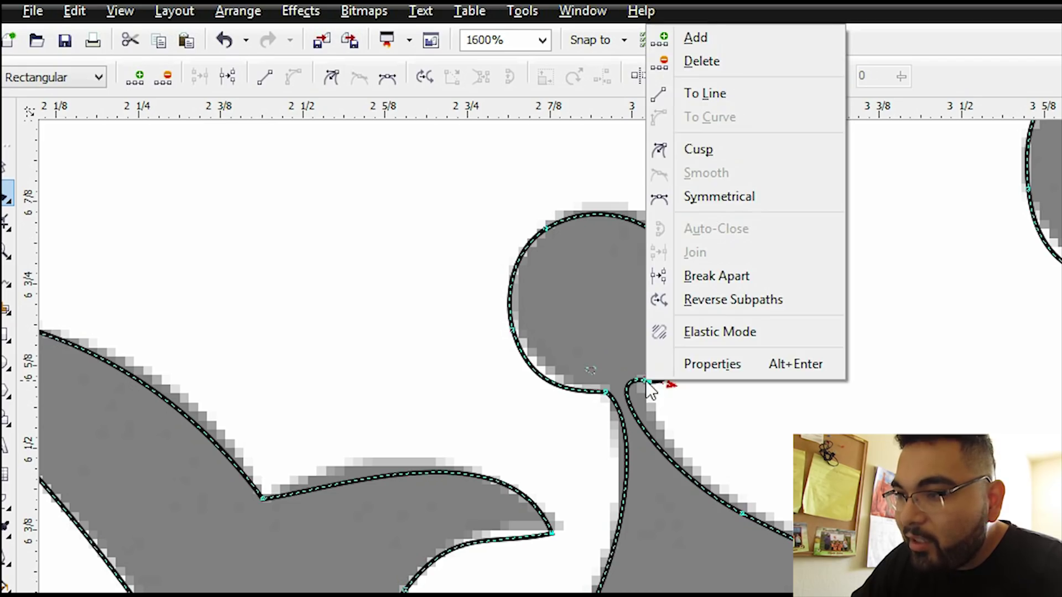
pyautogui.click(728, 145)
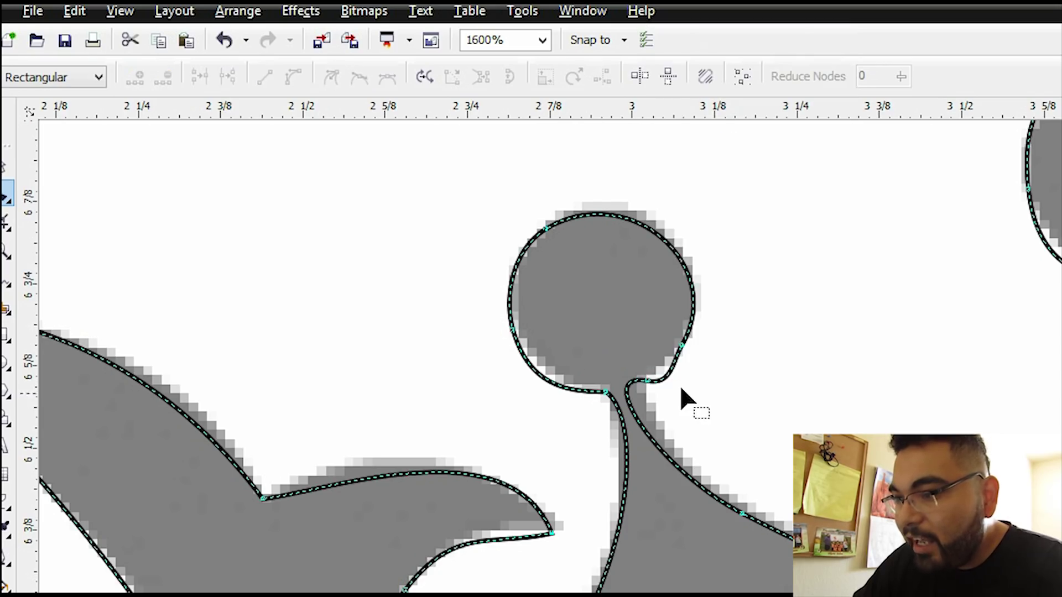
# Adjust the cusp node's handles so the curves above and below the neck follow the gray bitmap
pyautogui.click(650, 383)
pyautogui.moveTo(674, 379); pyautogui.dragTo(672, 369)
pyautogui.click(666, 389)
pyautogui.click(646, 380)
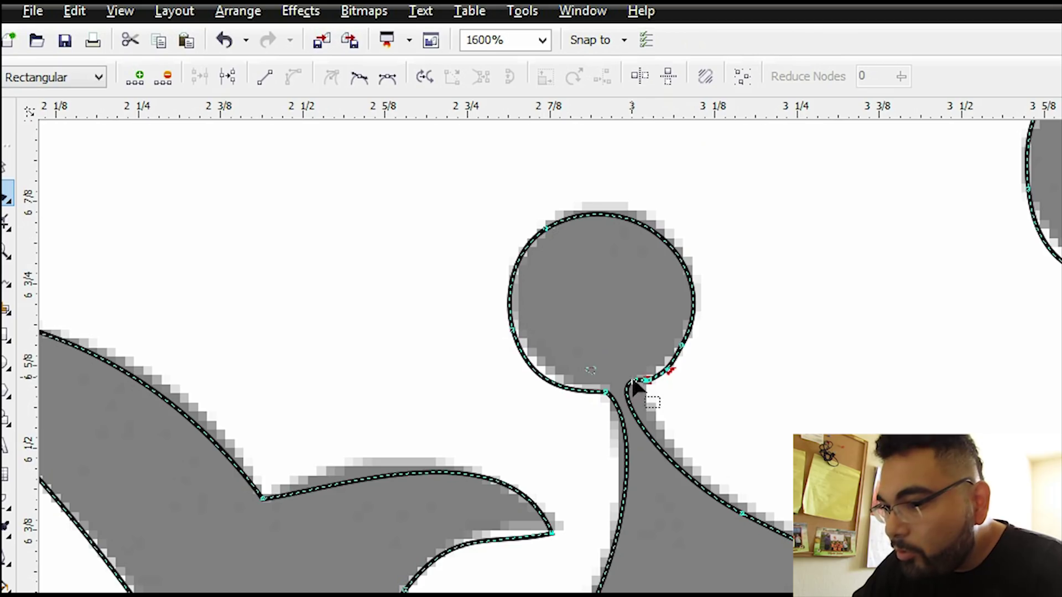
pyautogui.click(632, 383)
pyautogui.click(632, 385)
pyautogui.moveTo(629, 384); pyautogui.dragTo(647, 401)
# Delete the extra node on the lower-right edge of the left ball
pyautogui.click(670, 387)
pyautogui.click(648, 381)
pyautogui.click(675, 252)
pyautogui.click(682, 346)
pyautogui.doubleClick(682, 345)
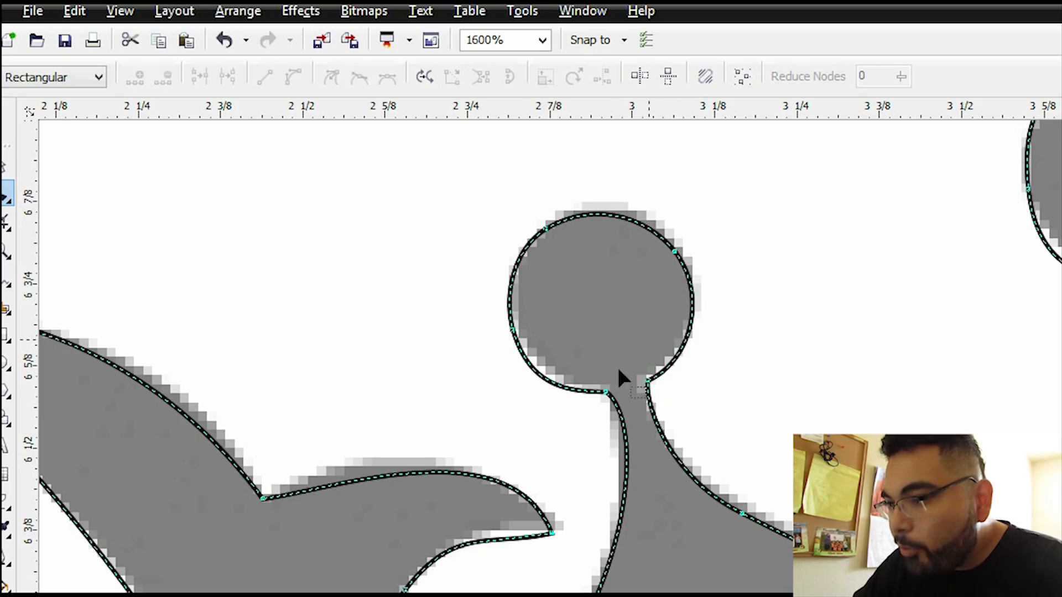
# Bend the upper and lower curves of the right point's inner barb to follow the gray bitmap
pyautogui.press('z')
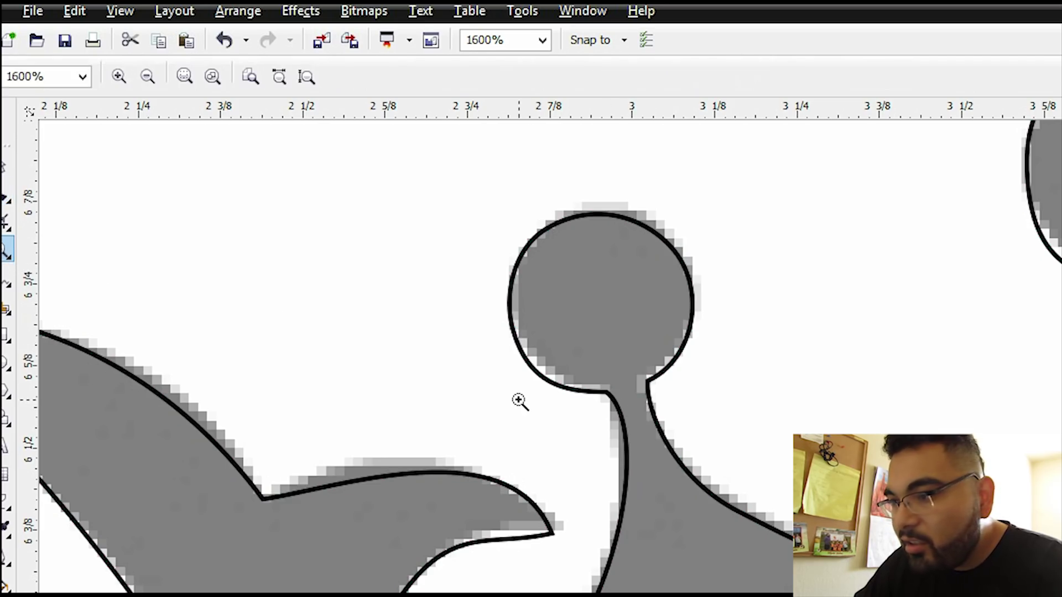
pyautogui.rightClick(519, 400)
pyautogui.rightClick(518, 401)
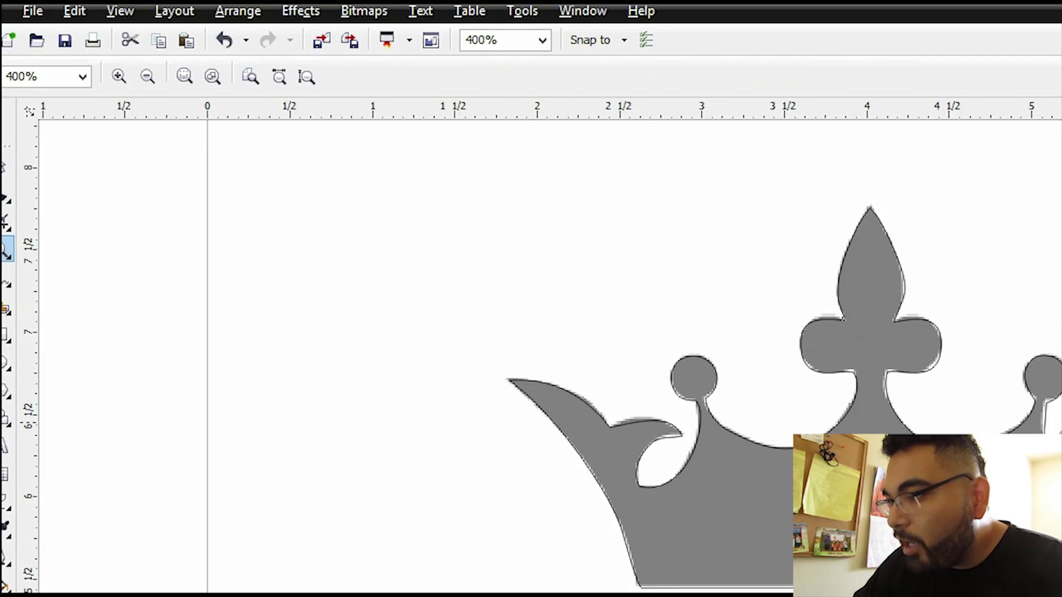
pyautogui.click(1061, 425)
pyautogui.click(800, 433)
pyautogui.click(838, 363)
pyautogui.press('F10')
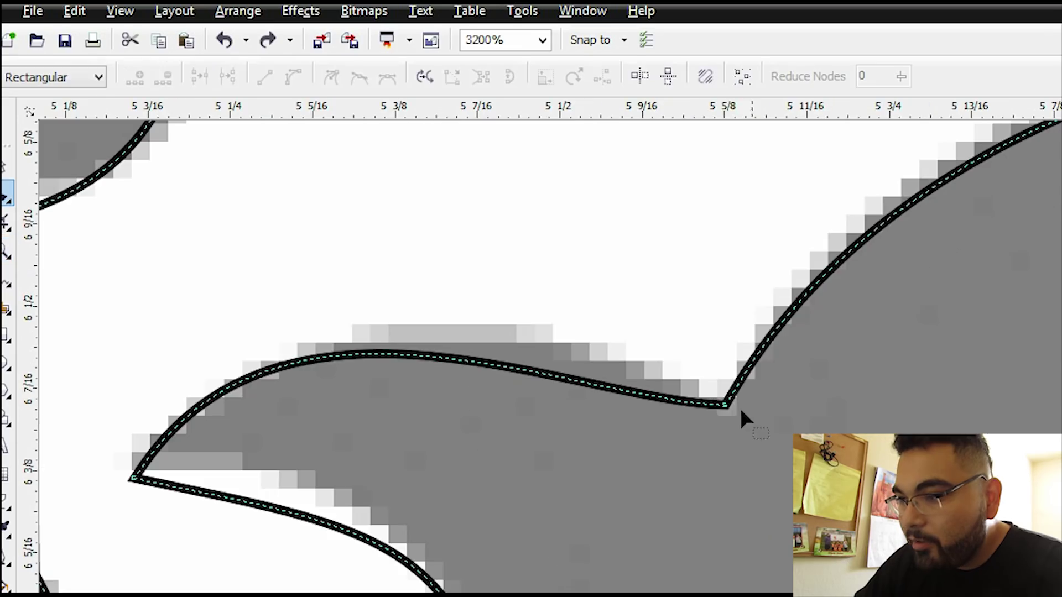
pyautogui.click(725, 405)
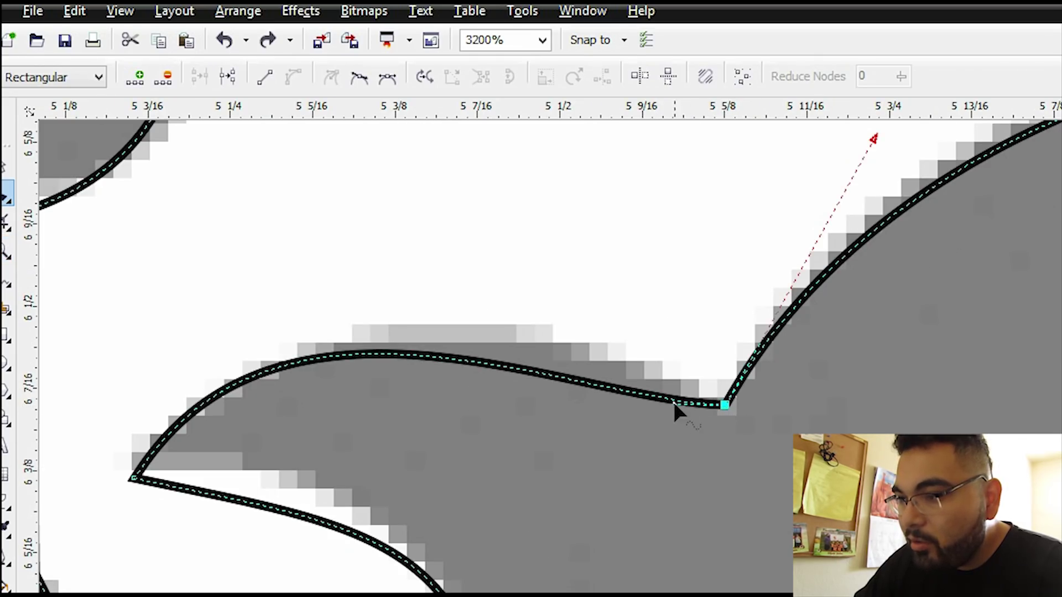
pyautogui.moveTo(623, 390); pyautogui.dragTo(624, 369)
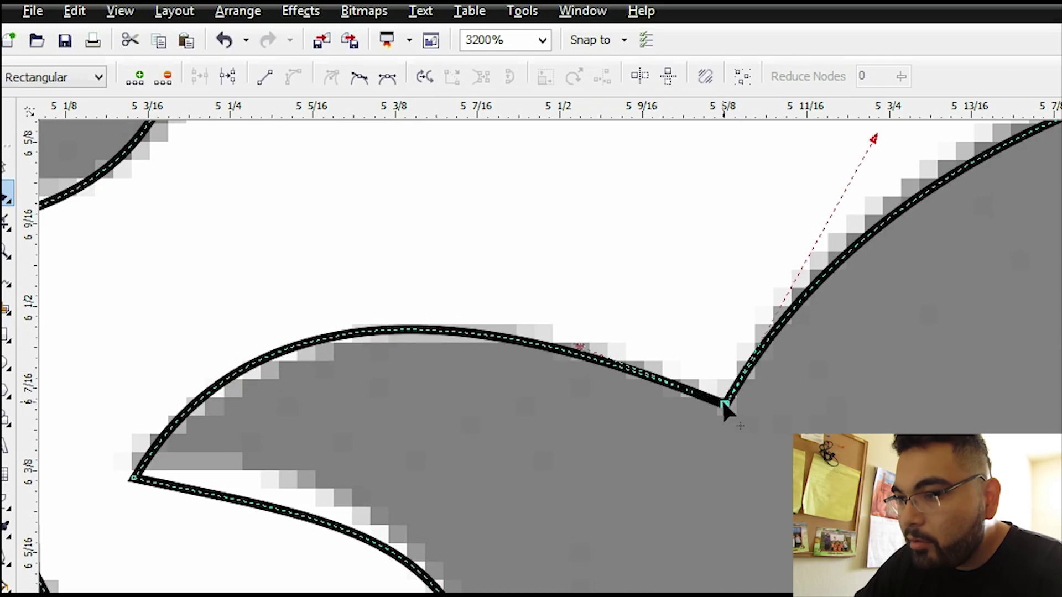
pyautogui.moveTo(581, 354); pyautogui.dragTo(628, 349)
pyautogui.click(134, 478)
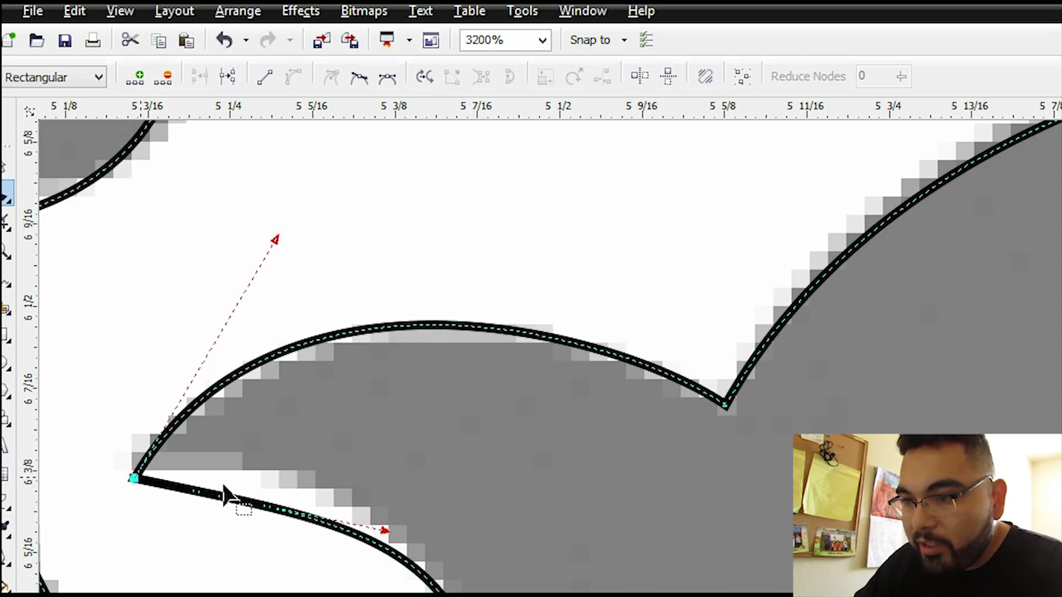
pyautogui.moveTo(386, 531); pyautogui.dragTo(335, 446)
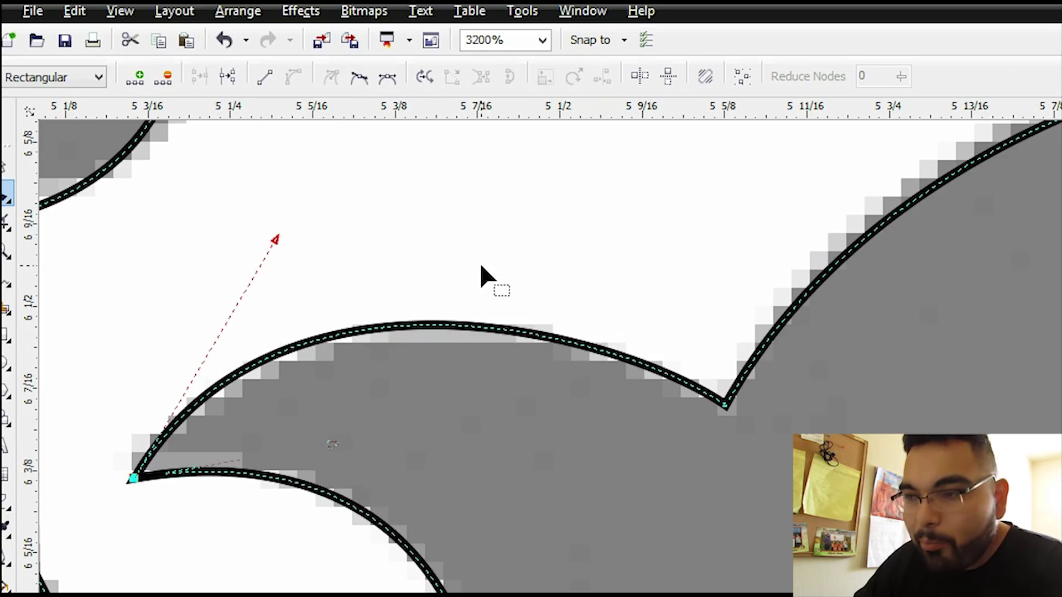
# Select the whole crown outline and move it off the gray bitmap to the right
pyautogui.click(6, 250)
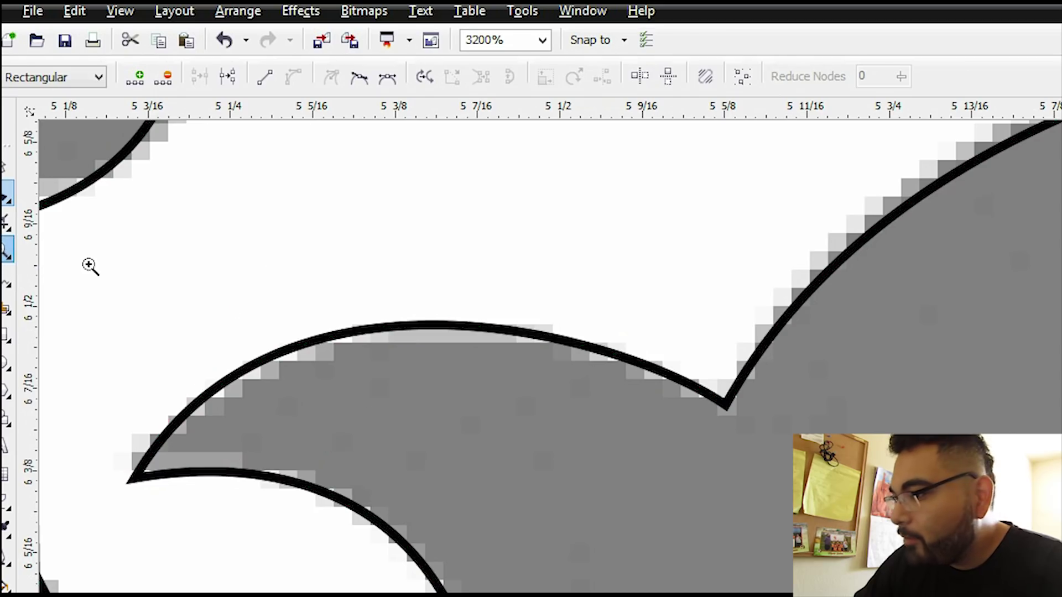
pyautogui.rightClick(370, 400)
pyautogui.rightClick(370, 400)
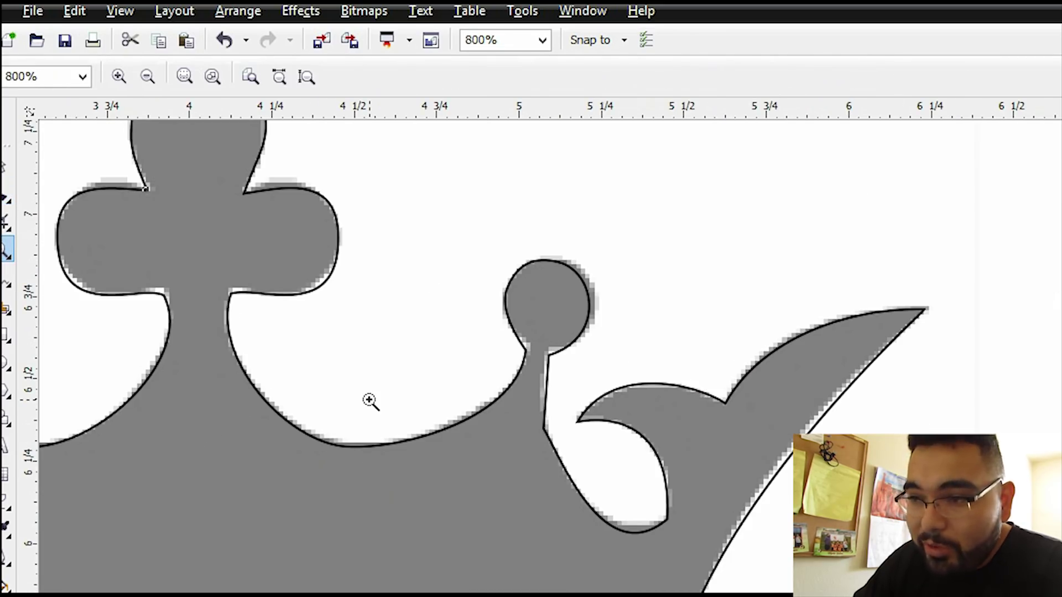
pyautogui.scroll(-2, 369, 400)
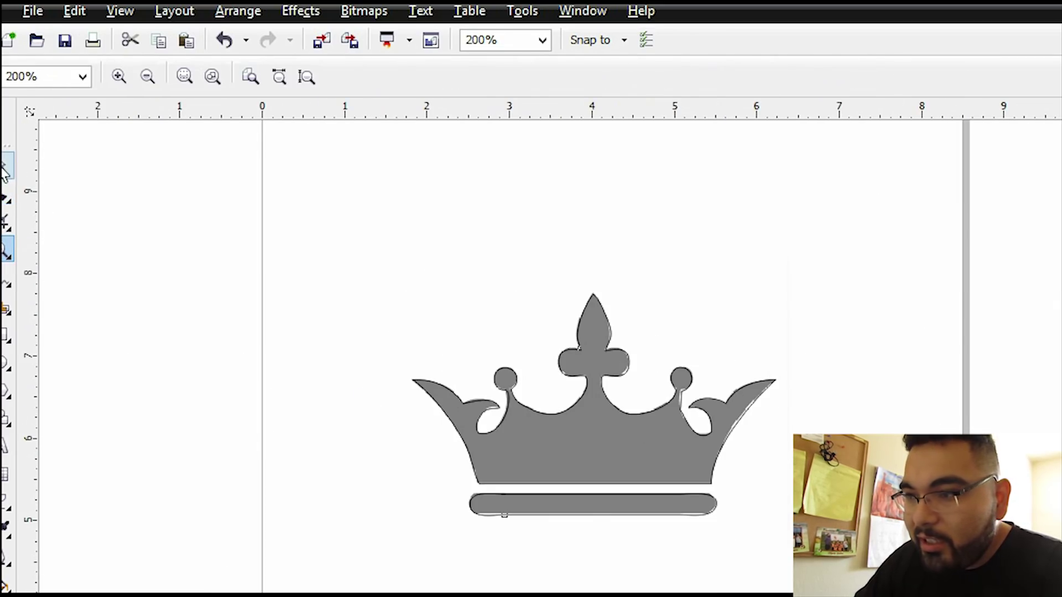
pyautogui.click(5, 169)
pyautogui.moveTo(322, 227); pyautogui.dragTo(844, 593)
pyautogui.moveTo(596, 436); pyautogui.dragTo(1009, 436)
# Unlock and delete the gray crown bitmap, and move the crown outline back onto the page
pyautogui.rightClick(633, 443)
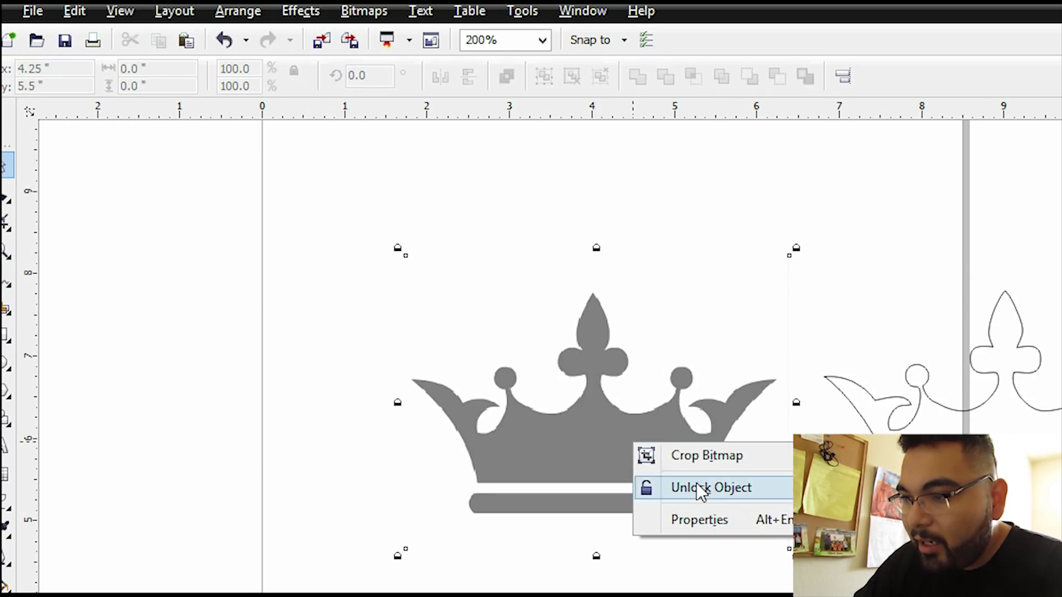
pyautogui.click(698, 490)
pyautogui.rightClick(654, 444)
pyautogui.click(733, 192)
pyautogui.moveTo(729, 202); pyautogui.dragTo(896, 553)
pyautogui.moveTo(1015, 458); pyautogui.dragTo(643, 441)
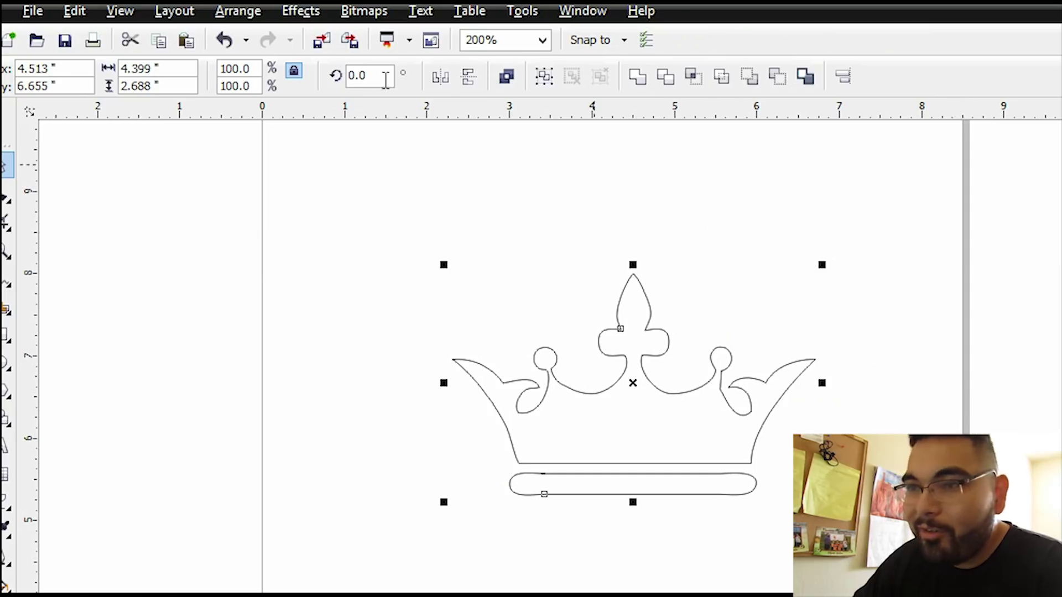
# Open the Publish To PDF dialog for the crown outline
pyautogui.click(34, 12)
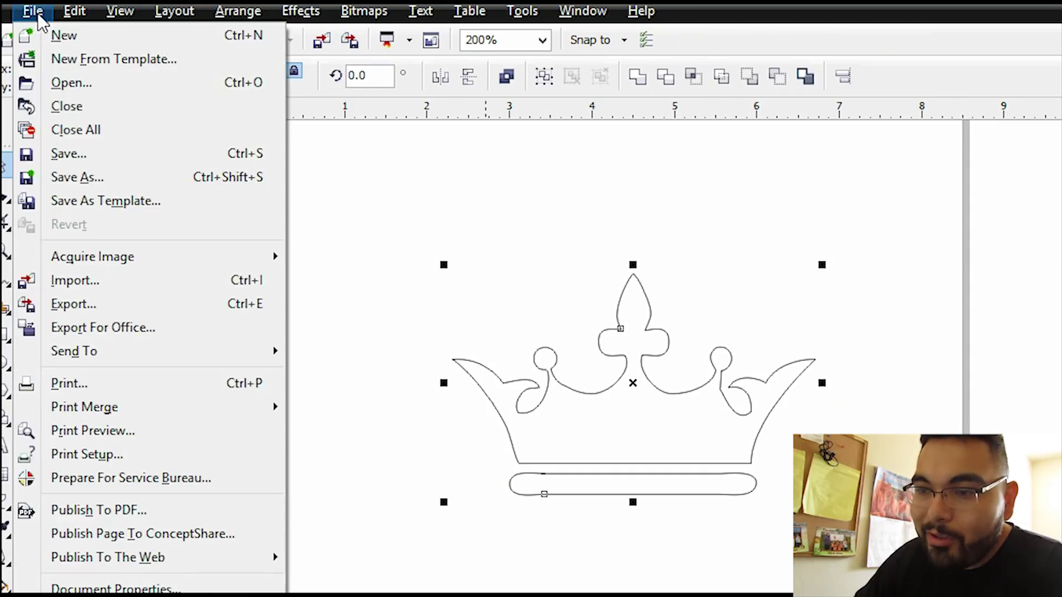
pyautogui.click(136, 515)
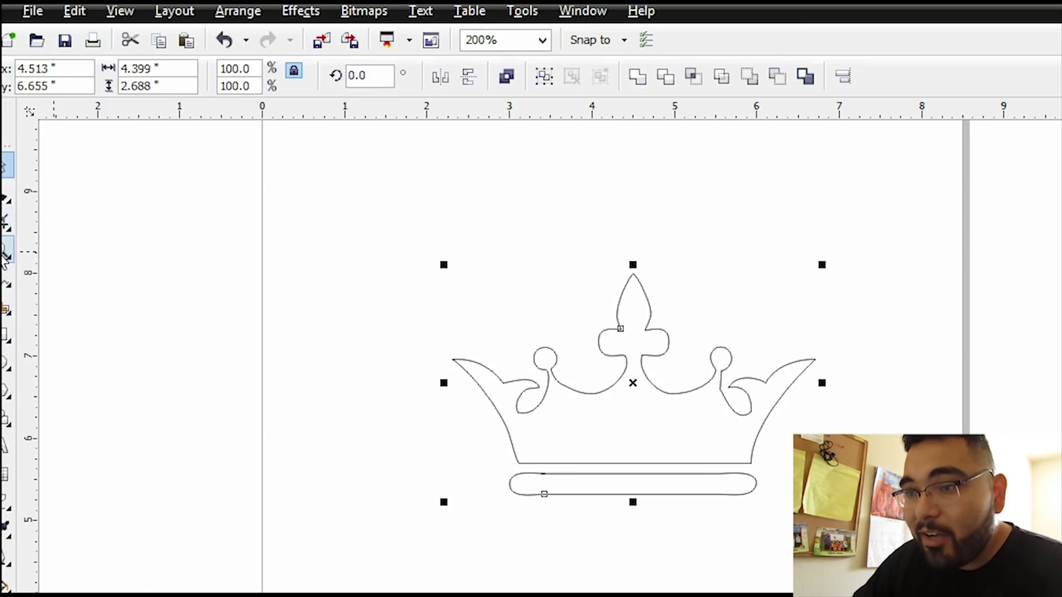
# Move the black crown bitmap slightly higher on the page
pyautogui.press('z')
pyautogui.press('F3')
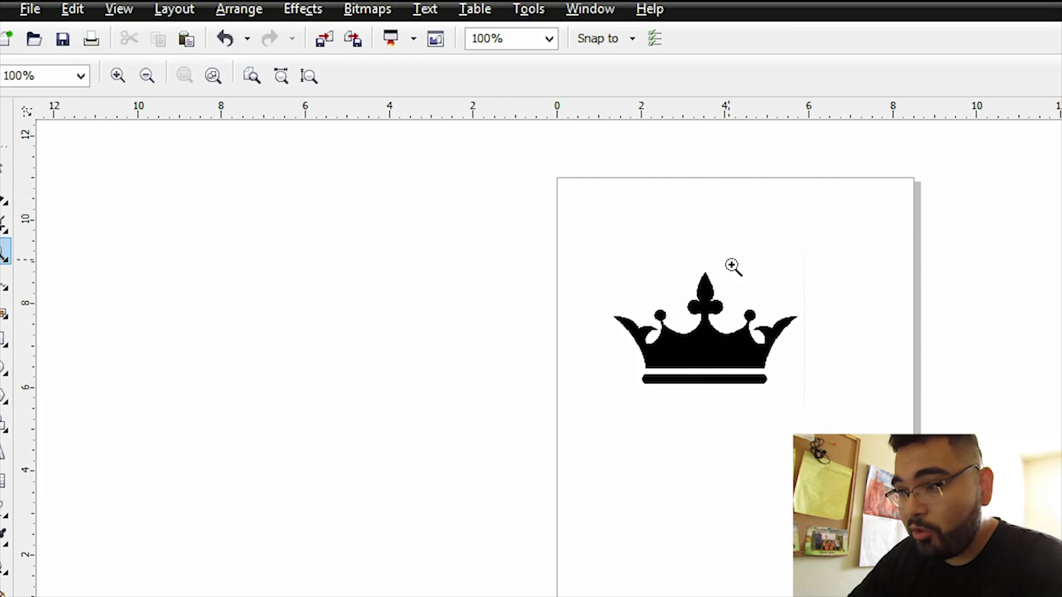
pyautogui.click(714, 335)
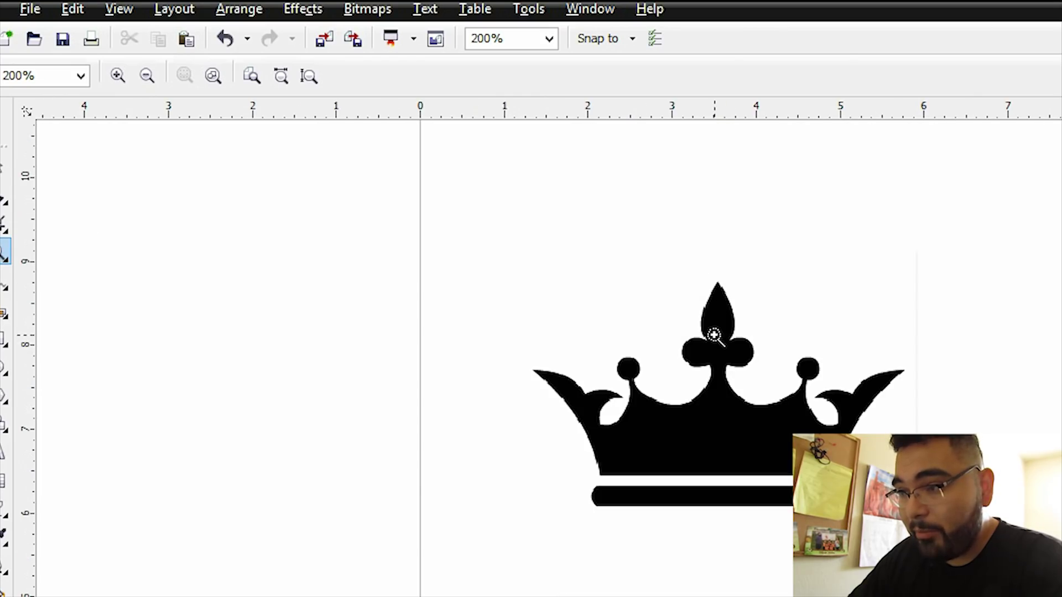
pyautogui.click(4, 166)
pyautogui.click(726, 373)
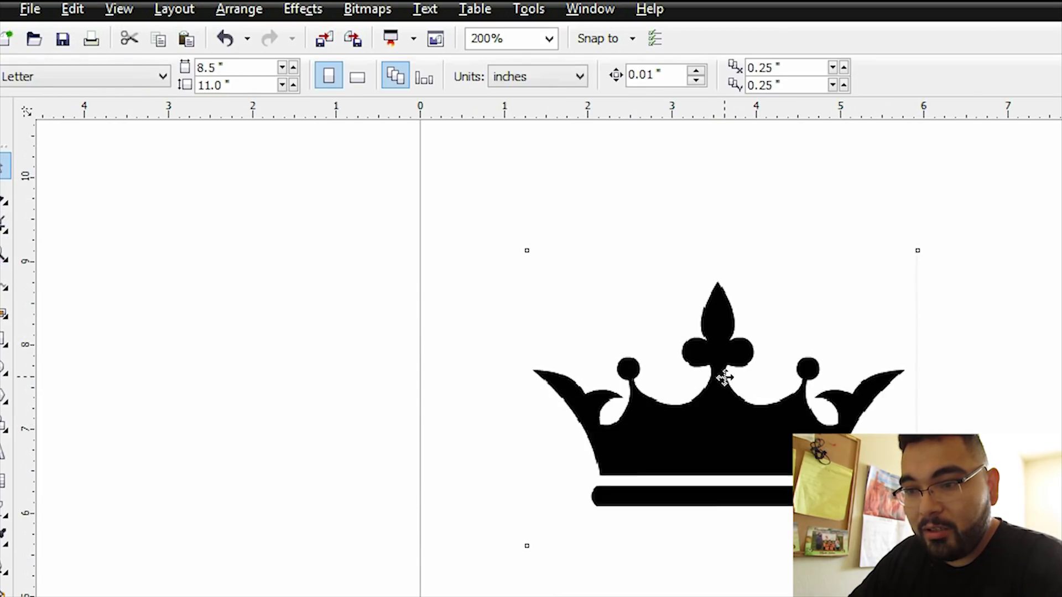
pyautogui.moveTo(725, 372); pyautogui.dragTo(725, 324)
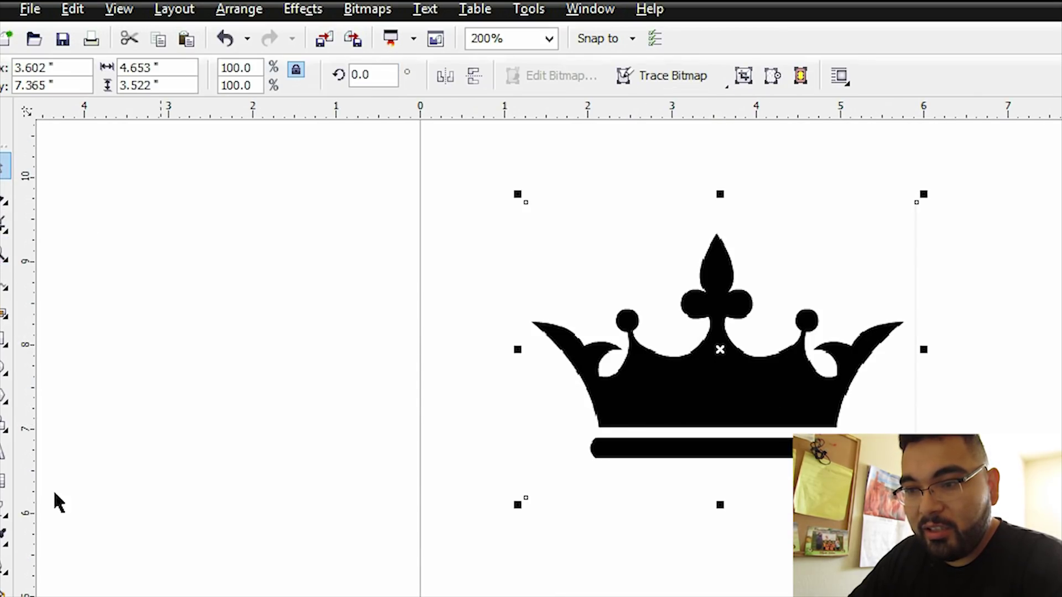
# Apply a Uniform transparency to the black crown bitmap
pyautogui.click(5, 512)
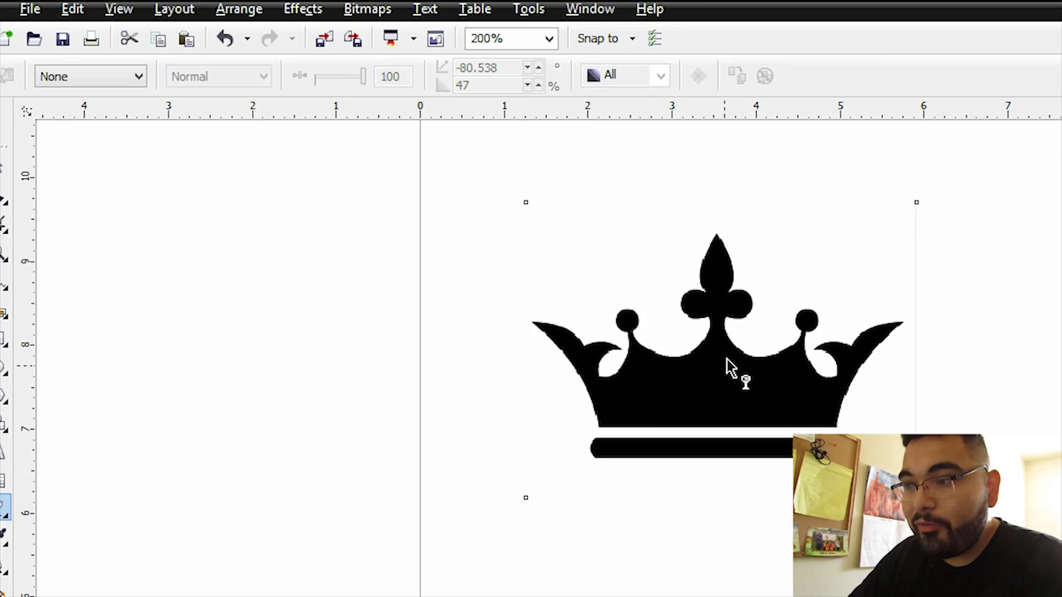
pyautogui.click(123, 82)
pyautogui.click(119, 106)
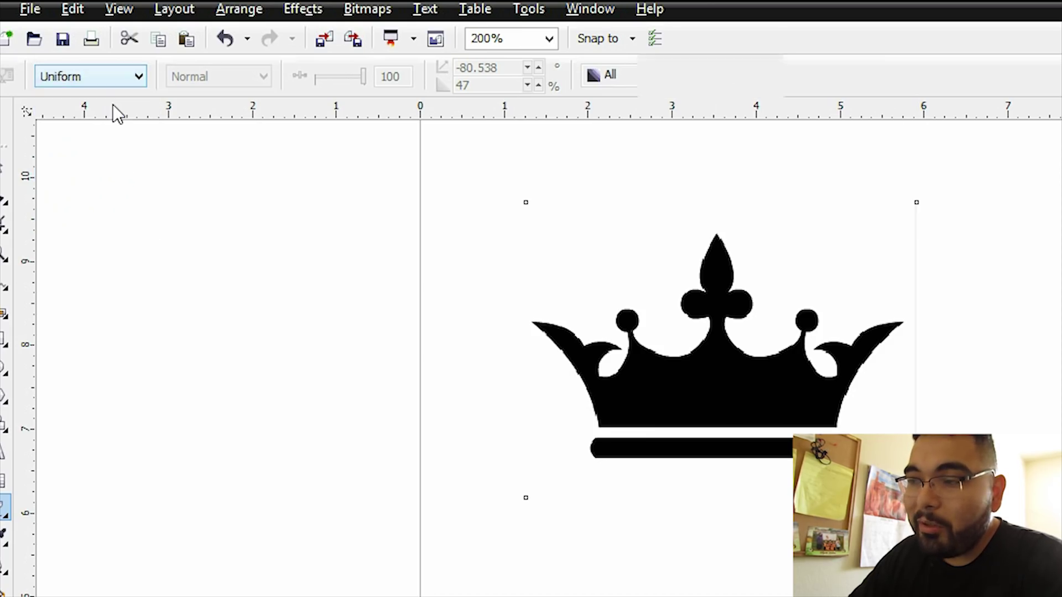
# Select the semi-transparent crown bitmap and lock it in place as a tracing template
pyautogui.click(5, 165)
pyautogui.rightClick(700, 382)
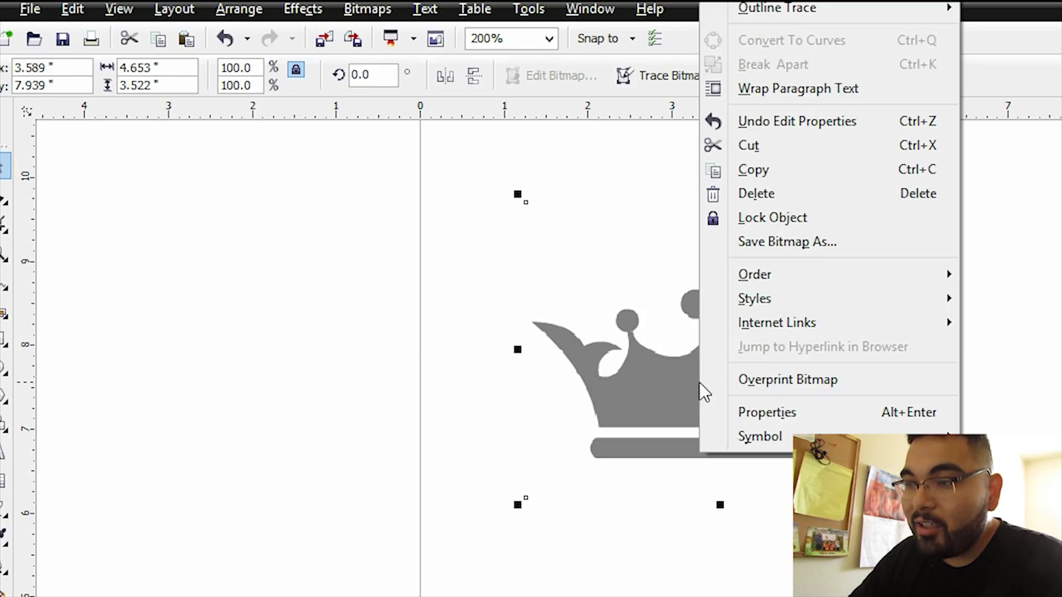
pyautogui.click(784, 220)
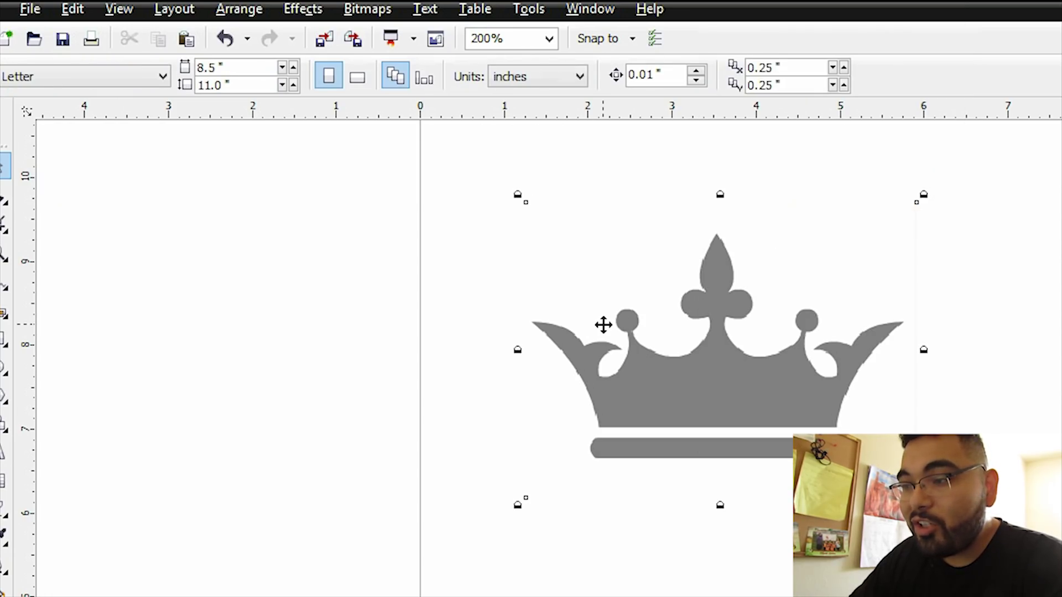
# With the Pen tool, outline the crown's left wing in straight segments from the lower-left corner to the base of the left ball
pyautogui.press('z')
pyautogui.click(722, 382)
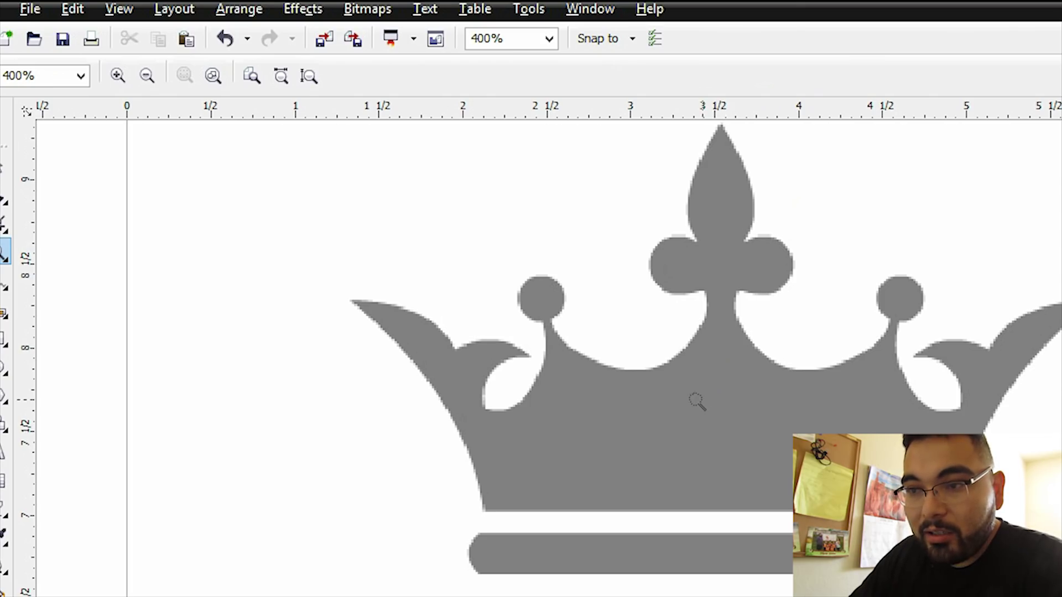
pyautogui.click(6, 291)
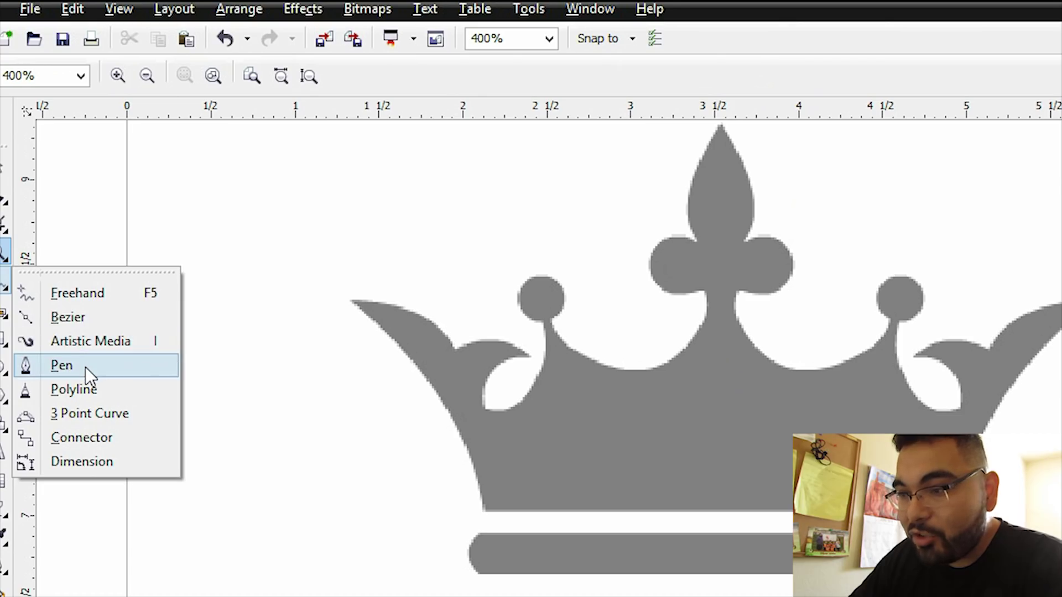
pyautogui.click(62, 365)
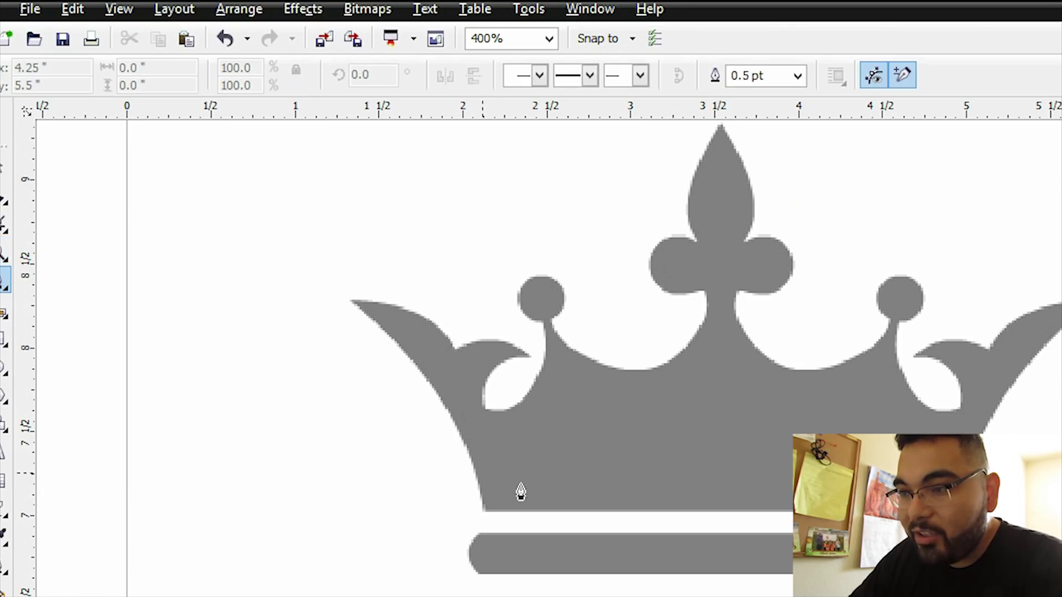
pyautogui.click(485, 509)
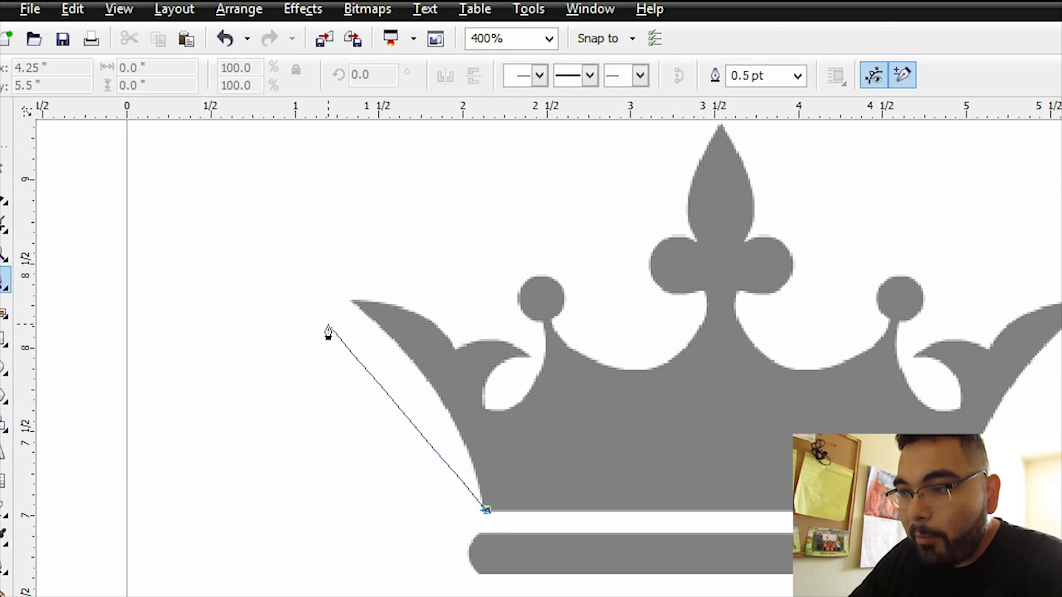
pyautogui.click(351, 301)
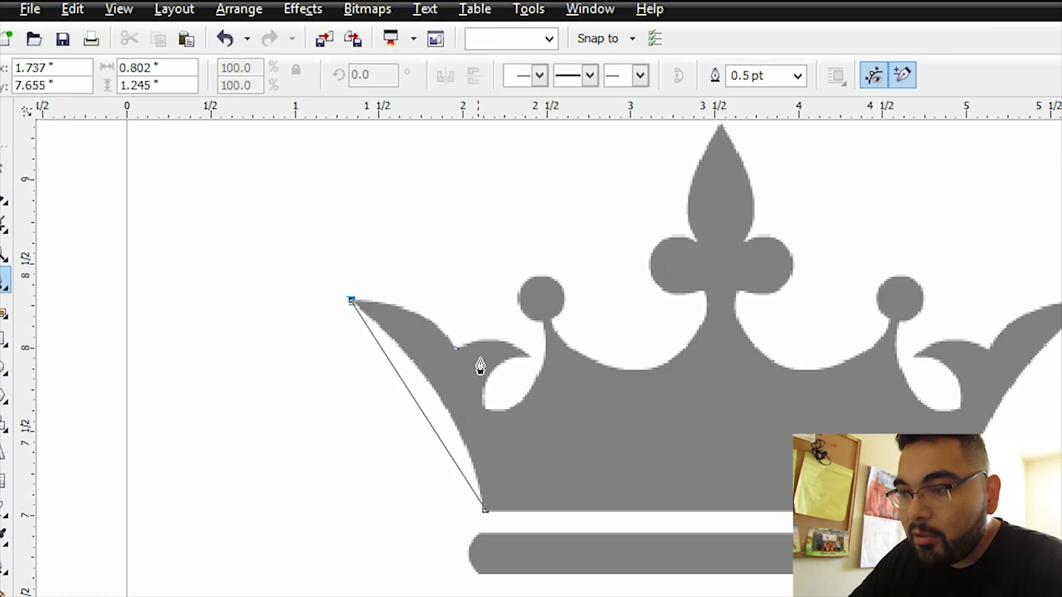
pyautogui.click(453, 349)
pyautogui.click(529, 355)
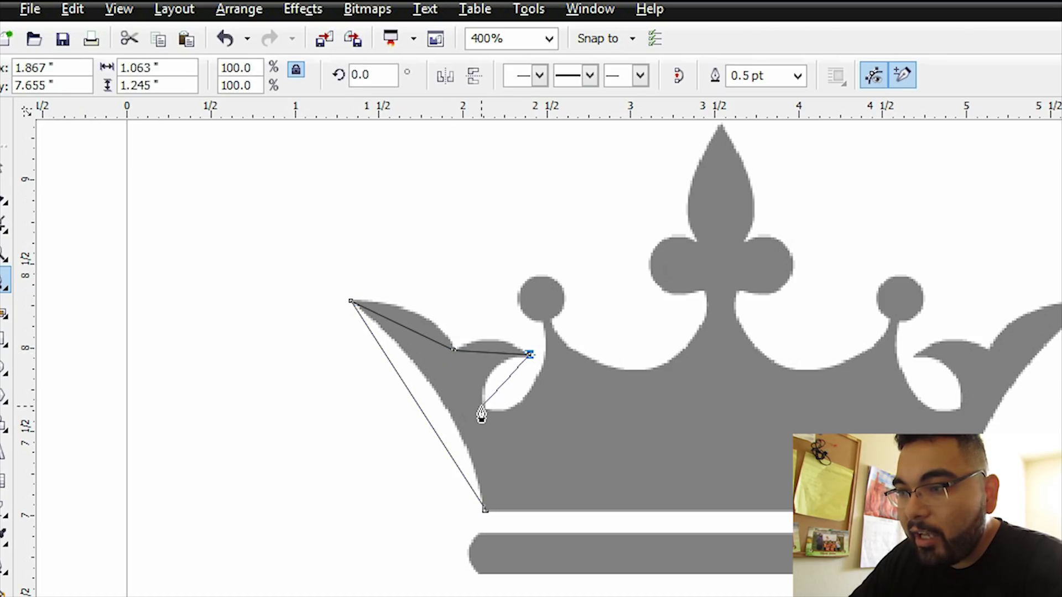
pyautogui.click(545, 324)
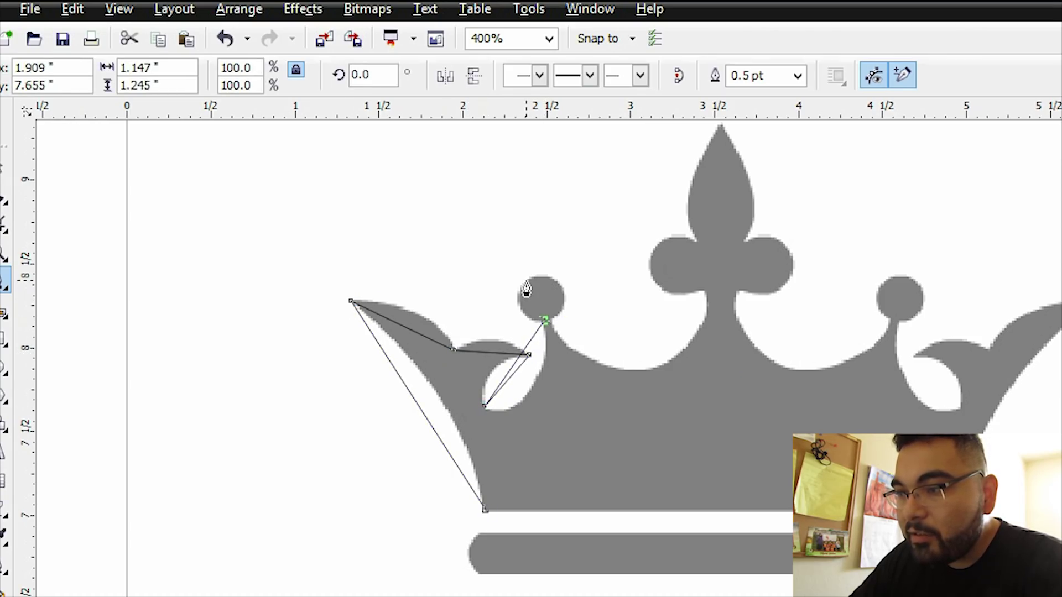
# Continue the straight-segment outline over the left ball, central spire and right half, and close it at the lower-left corner
pyautogui.click(532, 274)
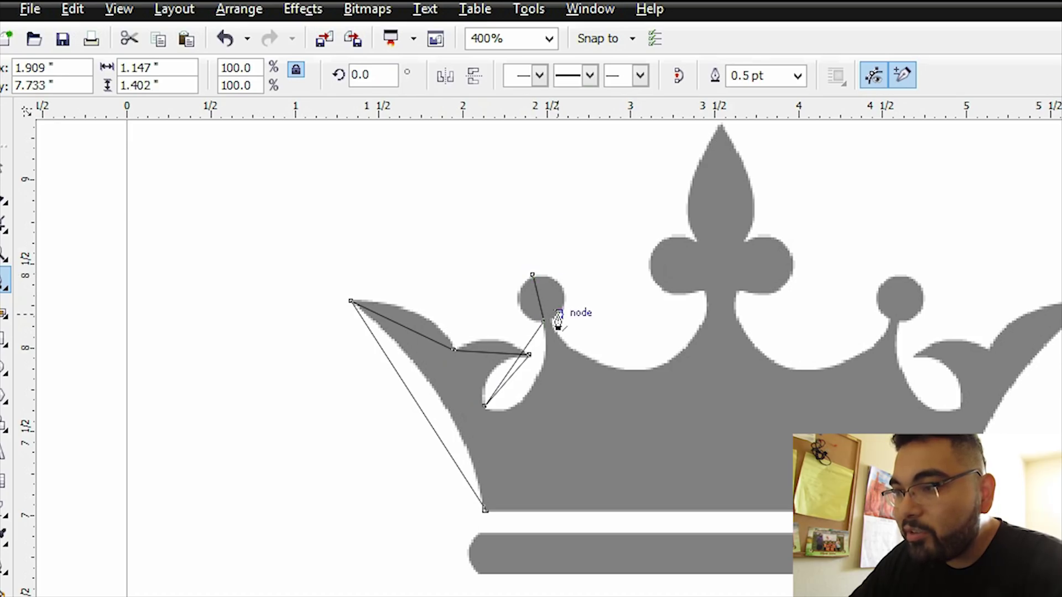
pyautogui.click(558, 315)
pyautogui.click(708, 291)
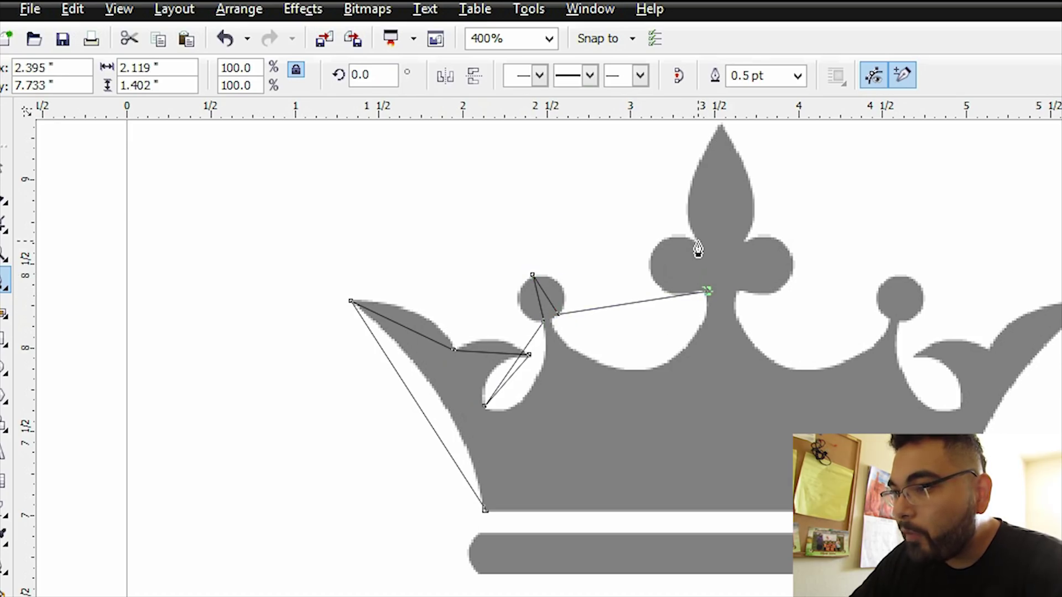
pyautogui.scroll(2, 553, 332)
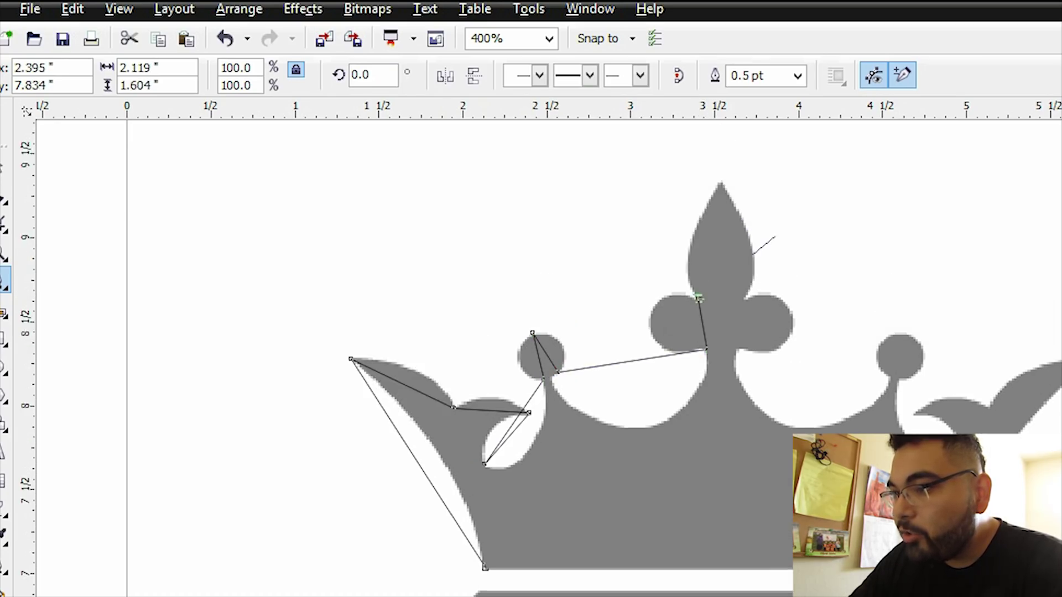
pyautogui.click(723, 179)
pyautogui.click(744, 297)
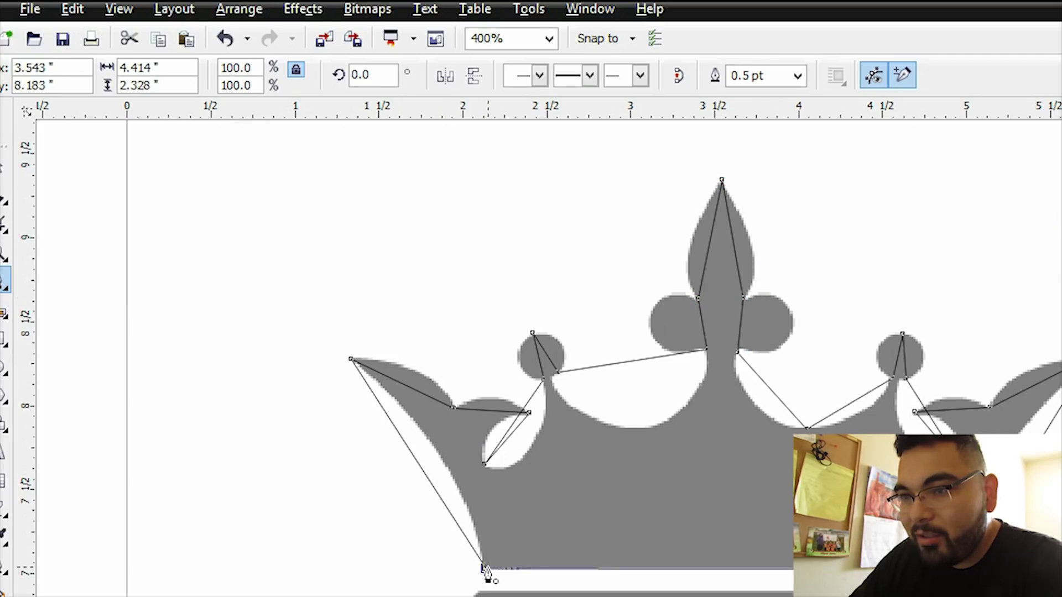
pyautogui.click(485, 568)
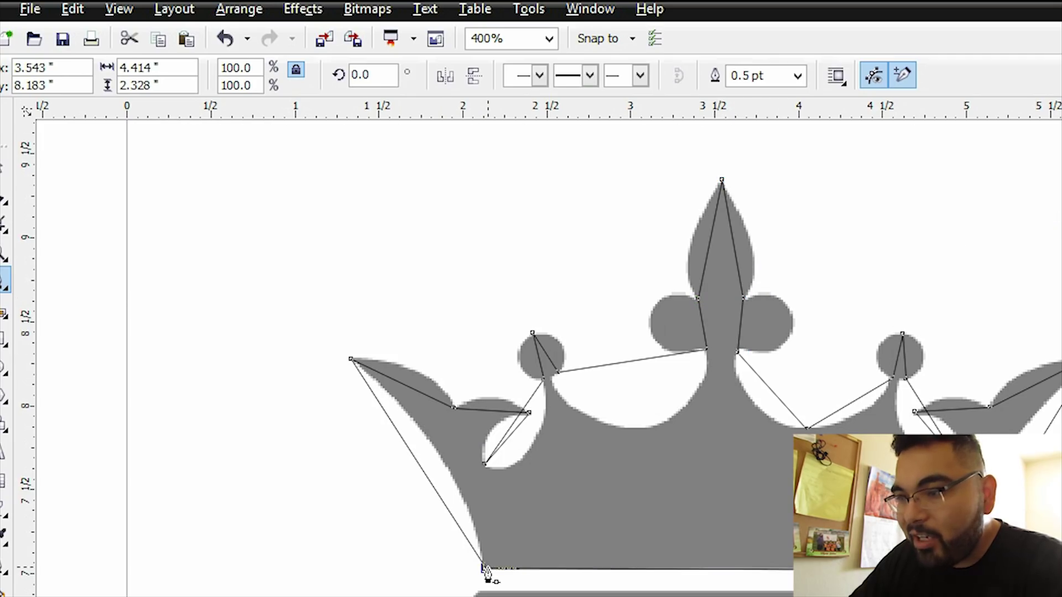
# Draw a rectangle about 2.85 by 0.24 inches over the bar beneath the crown and fully round its corners
pyautogui.click(4, 252)
pyautogui.click(774, 593)
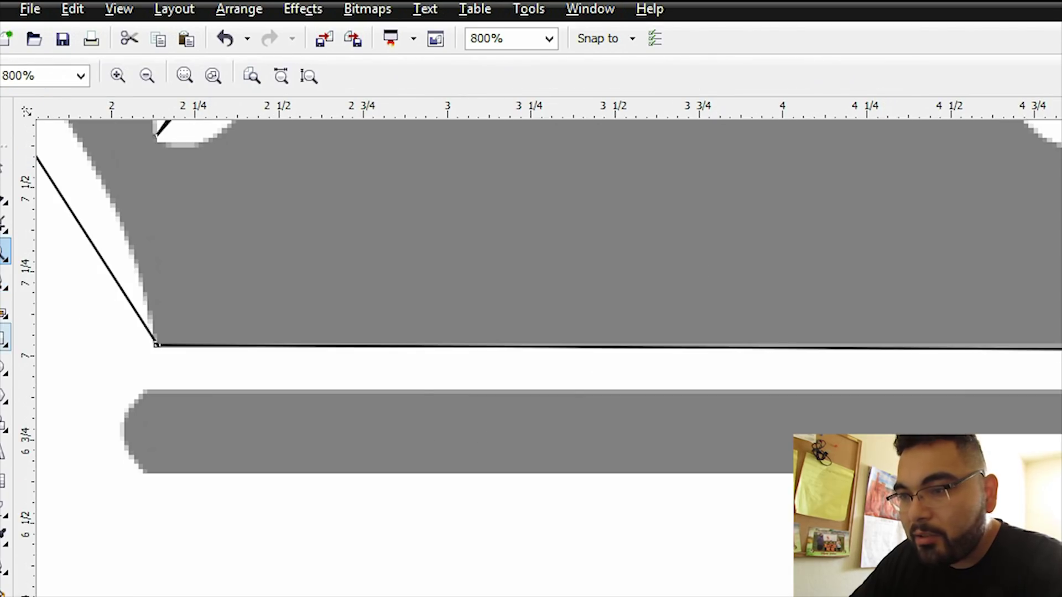
pyautogui.click(3, 338)
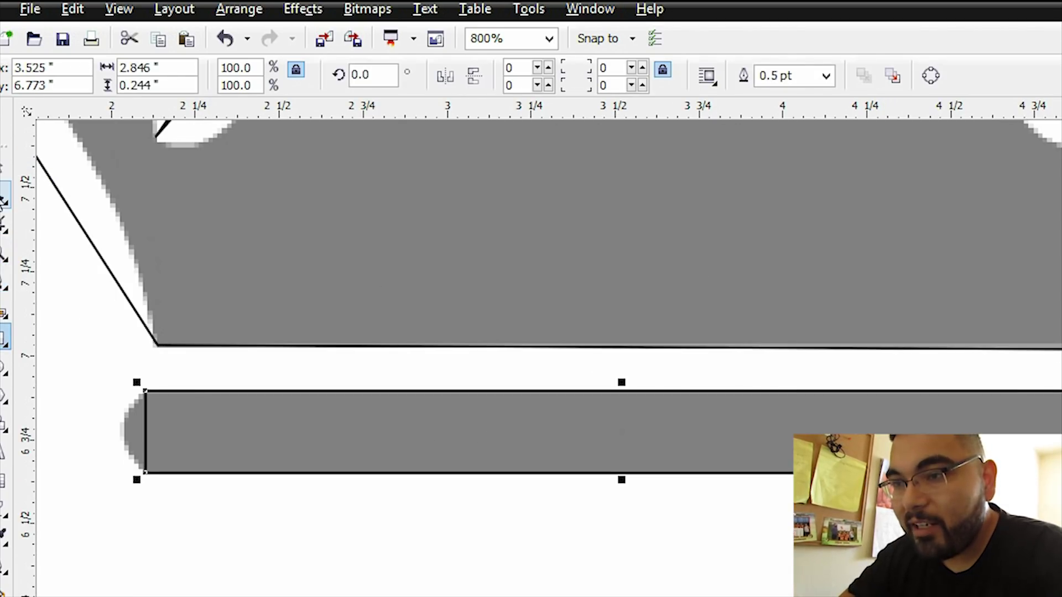
pyautogui.click(3, 200)
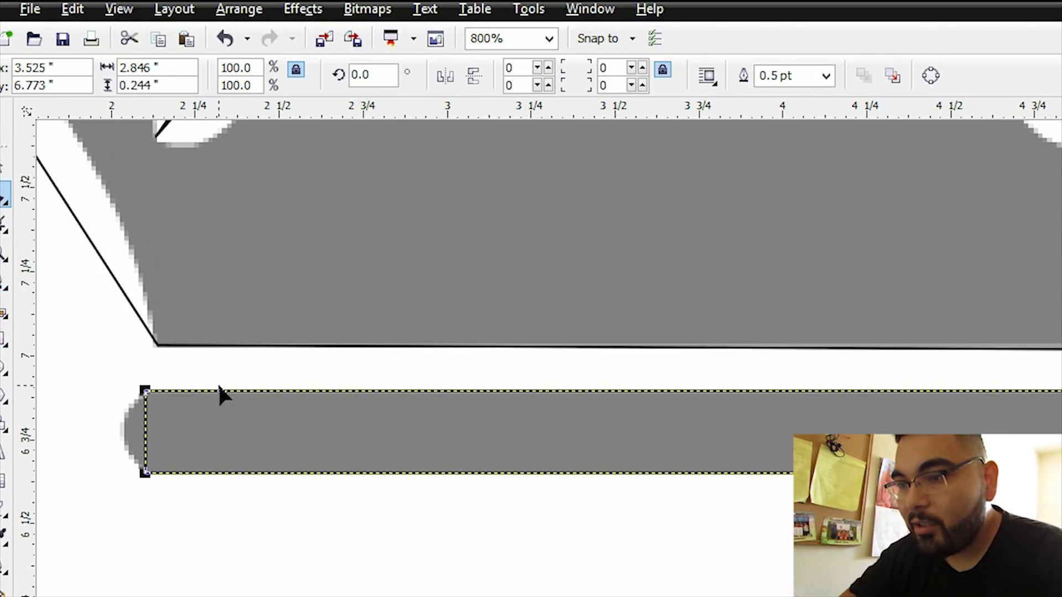
pyautogui.moveTo(146, 393); pyautogui.dragTo(217, 388)
# Convert the rounded bar to curves and extend its left end nodes outward to match the template's edge
pyautogui.click(3, 169)
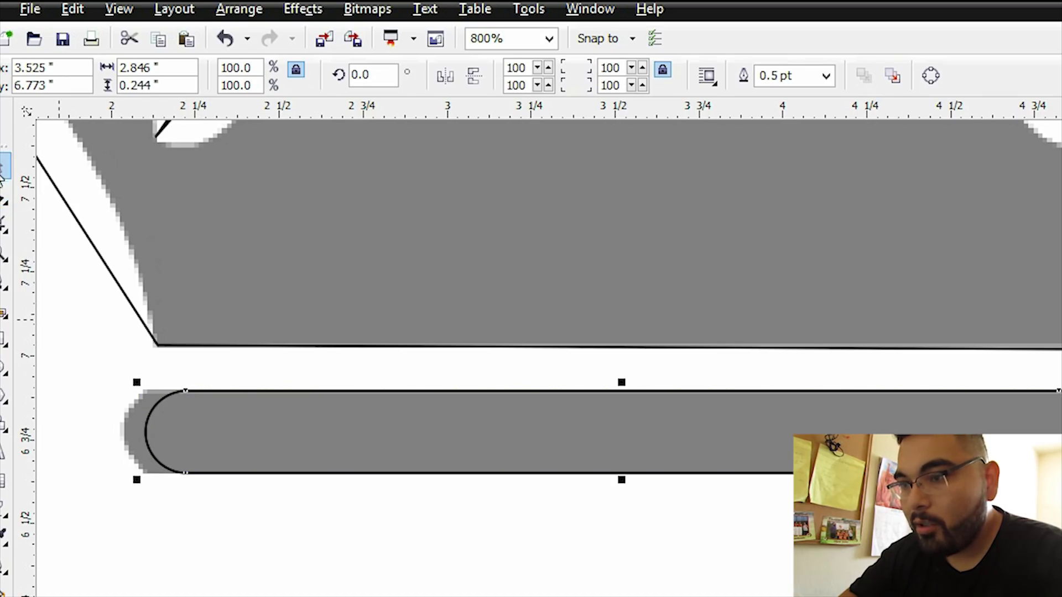
pyautogui.rightClick(273, 452)
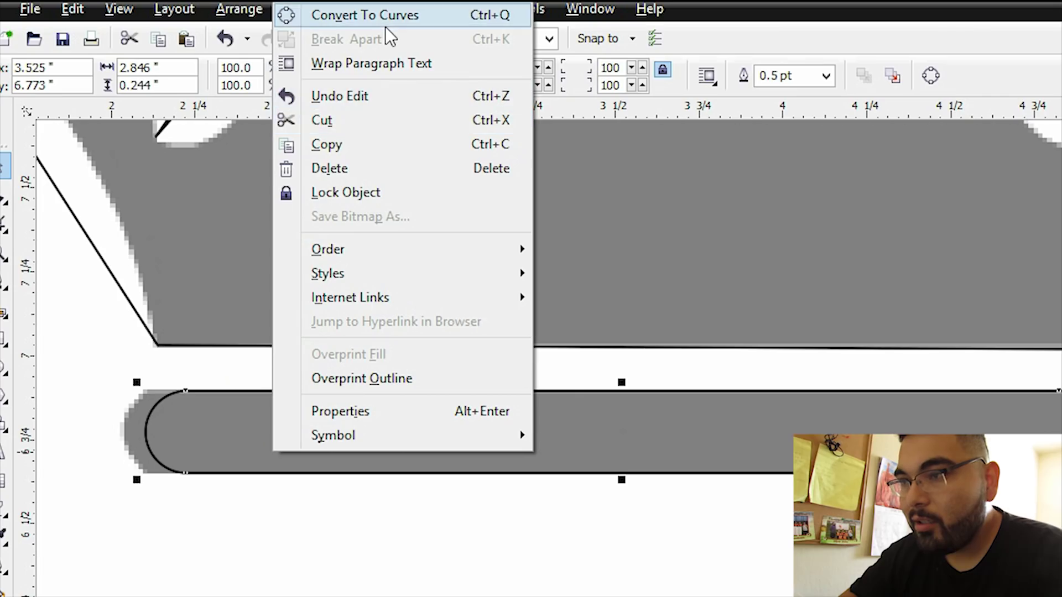
pyautogui.click(385, 12)
pyautogui.press('F10')
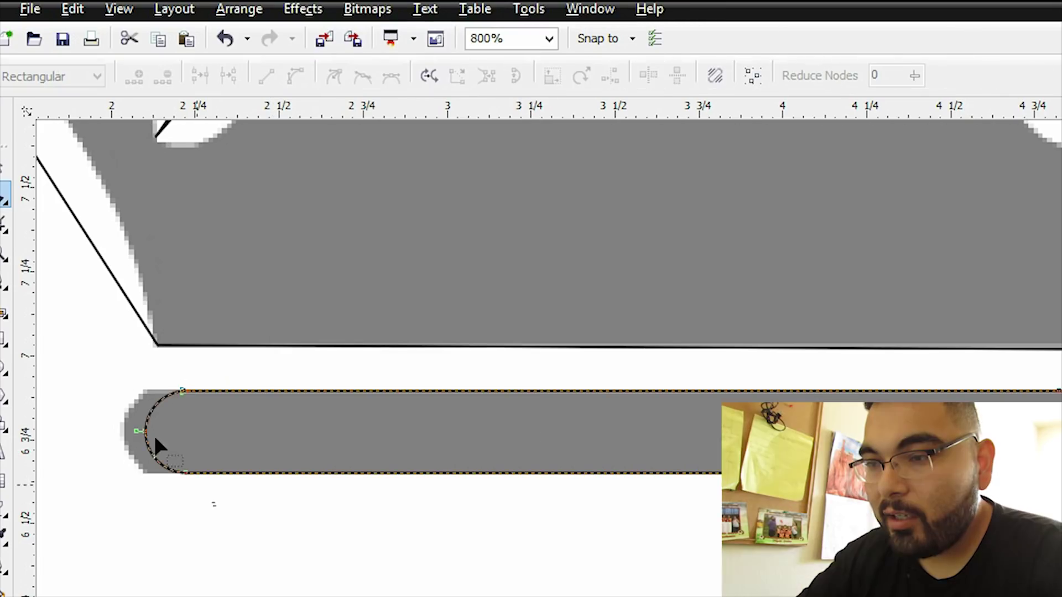
pyautogui.moveTo(121, 370); pyautogui.dragTo(118, 361)
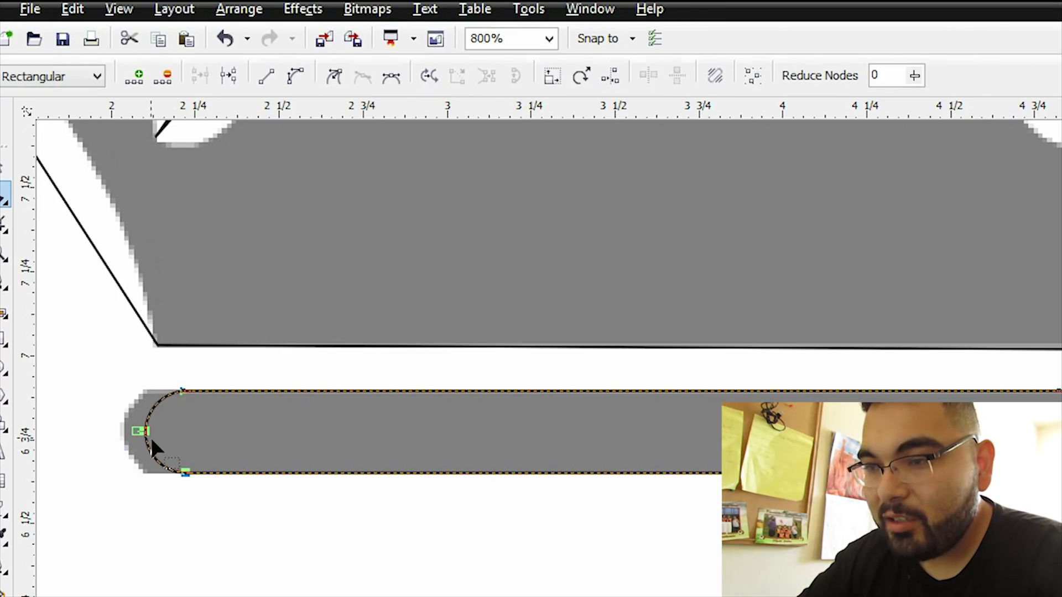
pyautogui.moveTo(139, 431); pyautogui.dragTo(113, 430)
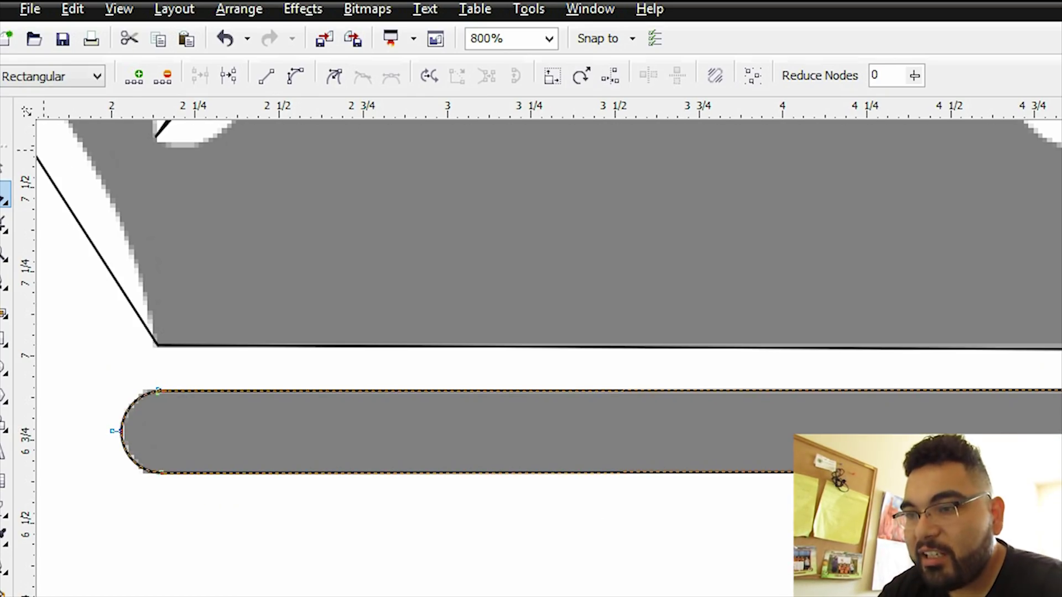
# Select all nodes of the crown outline and convert its straight lines to curves
pyautogui.click(4, 252)
pyautogui.rightClick(296, 256)
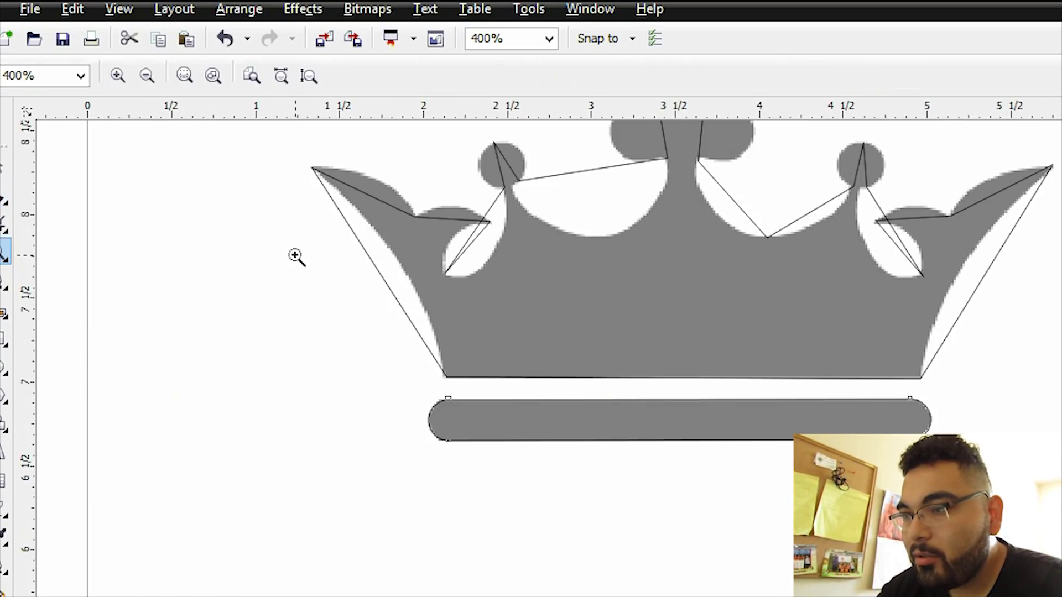
pyautogui.click(606, 265)
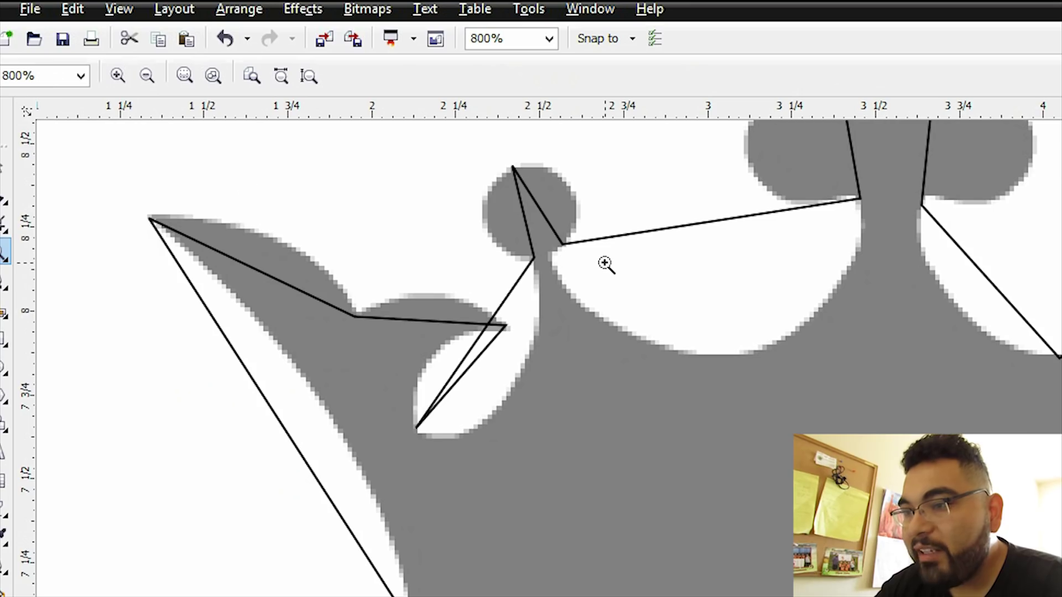
pyautogui.click(3, 199)
pyautogui.click(217, 331)
pyautogui.moveTo(218, 332); pyautogui.dragTo(144, 358)
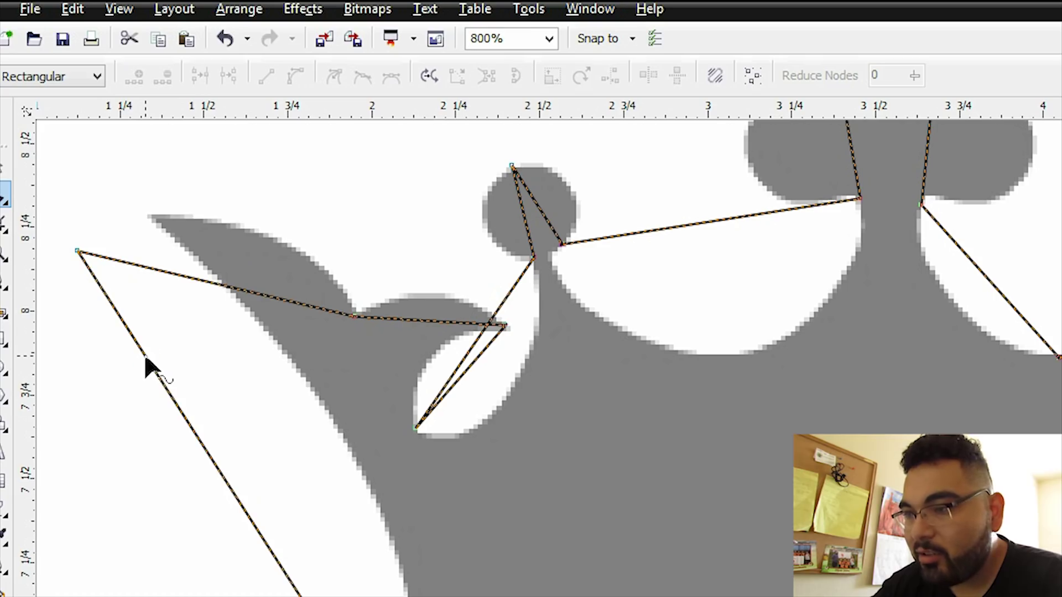
pyautogui.hotkey('ctrl', 'z')
pyautogui.click(757, 83)
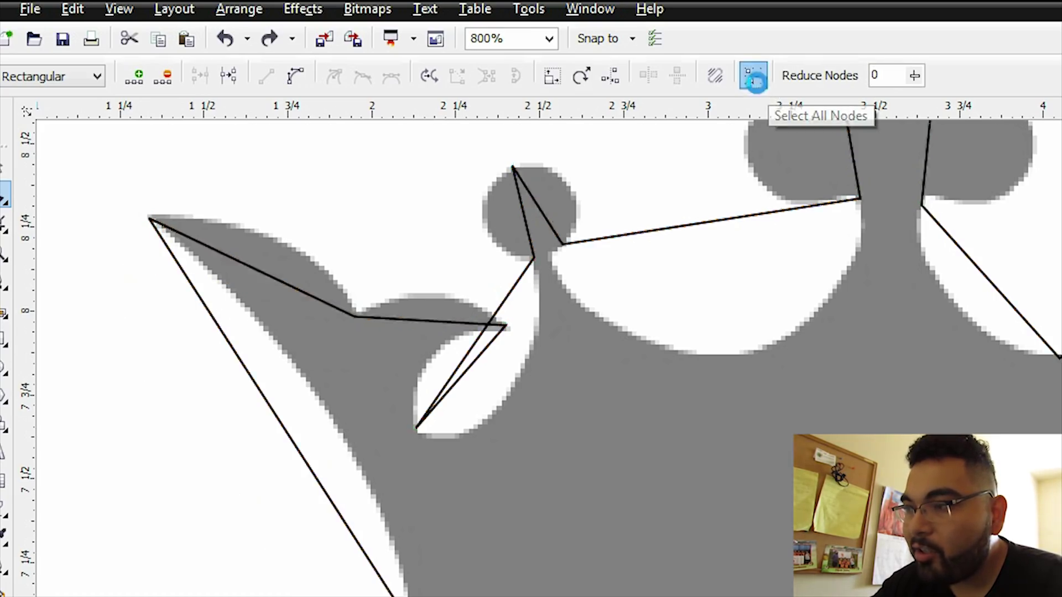
pyautogui.click(289, 72)
# Bend the left wing's outer edge, upper edges and inner hook segments so they follow the template
pyautogui.moveTo(305, 468); pyautogui.dragTo(343, 437)
pyautogui.moveTo(272, 276); pyautogui.dragTo(289, 239)
pyautogui.moveTo(440, 329); pyautogui.dragTo(441, 299)
pyautogui.moveTo(464, 359); pyautogui.dragTo(500, 410)
pyautogui.click(537, 316)
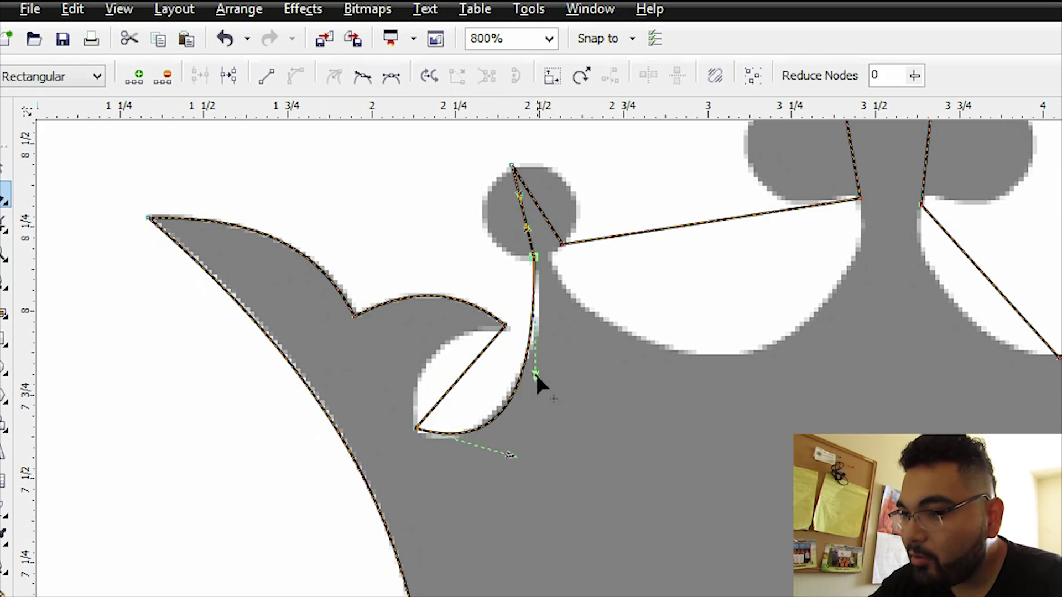
pyautogui.moveTo(535, 377); pyautogui.dragTo(553, 348)
pyautogui.moveTo(464, 374); pyautogui.dragTo(439, 367)
# Curve the segment between the left ball and central spire along the template's dip, adjusting its left node and both handles
pyautogui.moveTo(714, 222); pyautogui.dragTo(728, 354)
pyautogui.moveTo(563, 251); pyautogui.dragTo(555, 265)
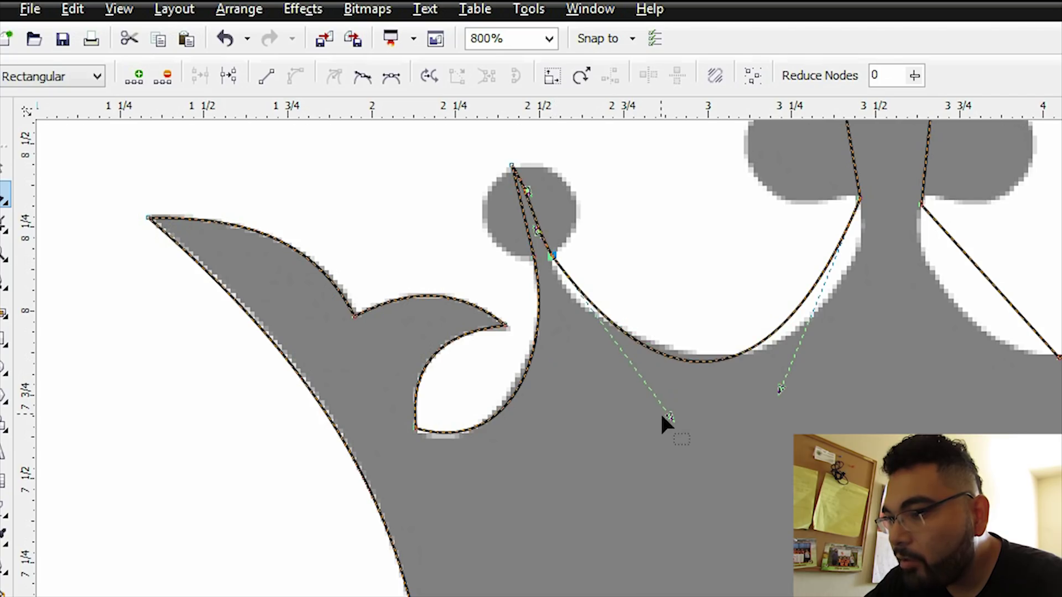
pyautogui.moveTo(666, 416); pyautogui.dragTo(605, 387)
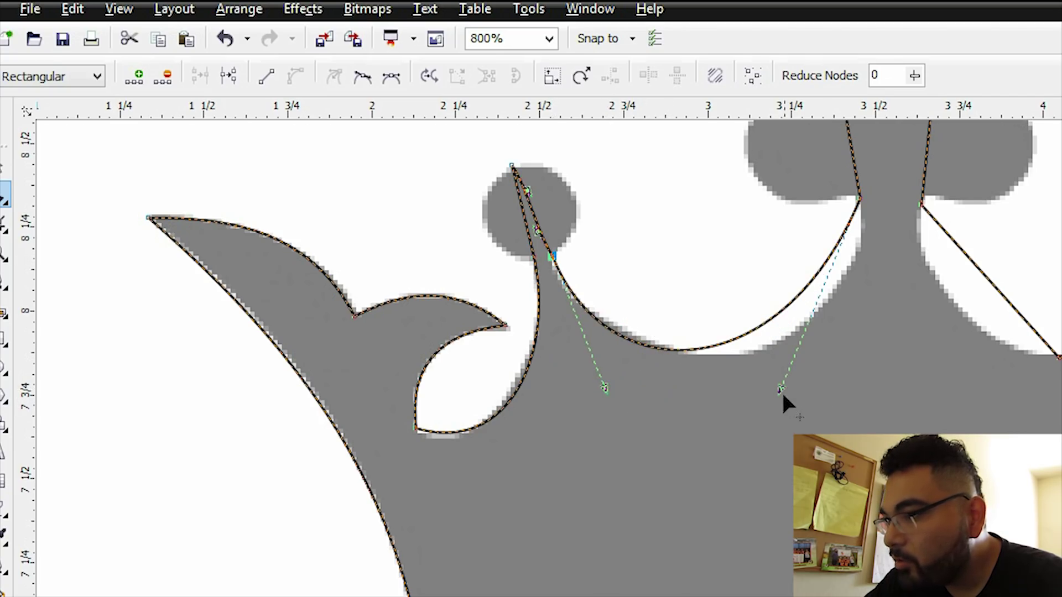
pyautogui.moveTo(781, 390); pyautogui.dragTo(859, 396)
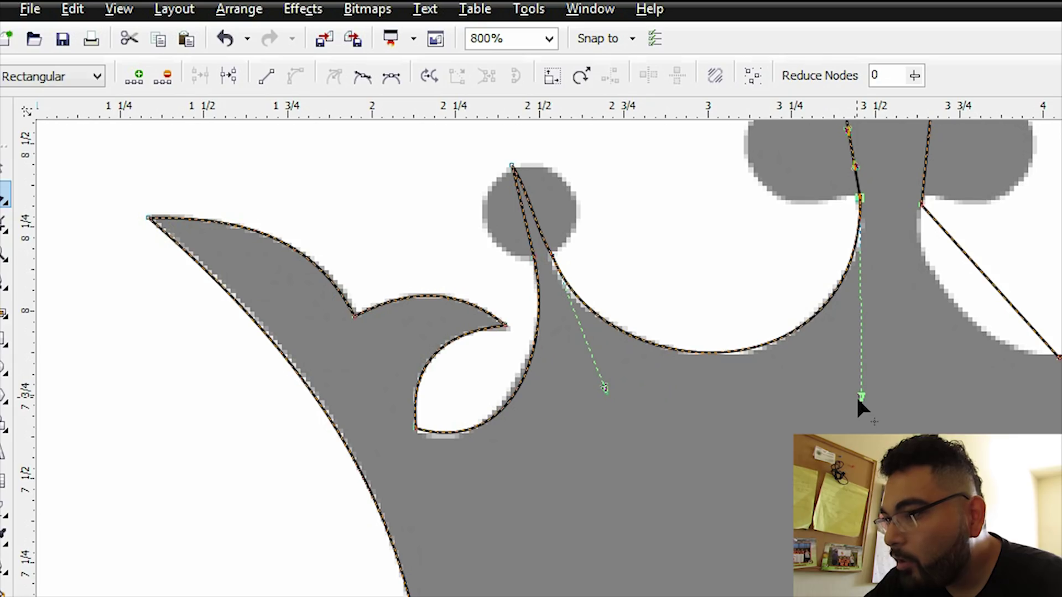
# Shape the right side of the left ball by adjusting the curve handles at its top and lower-right nodes
pyautogui.click(6, 255)
pyautogui.click(651, 237)
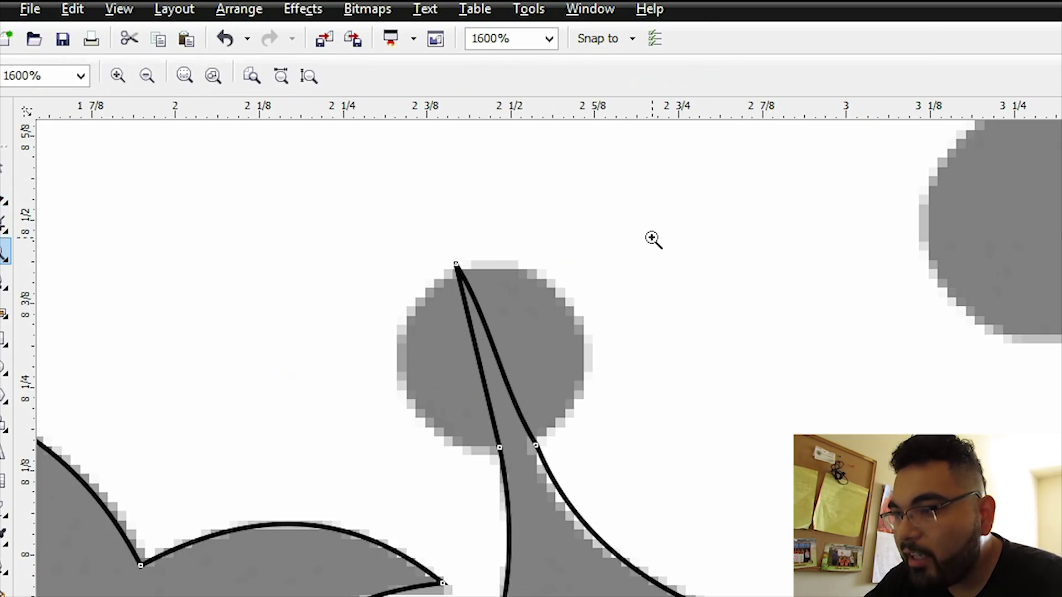
pyautogui.click(5, 201)
pyautogui.click(455, 264)
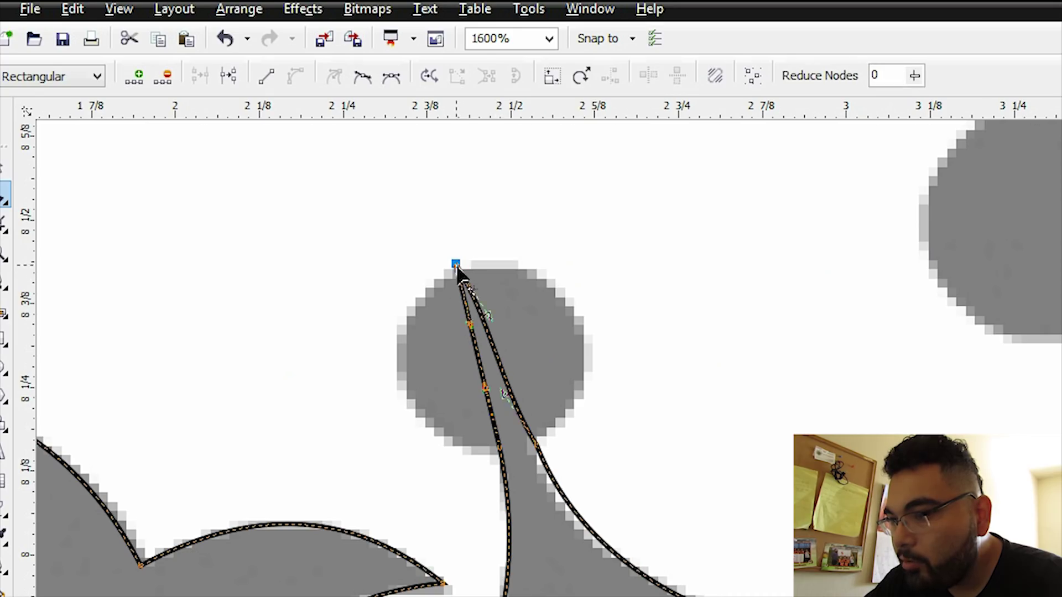
pyautogui.moveTo(487, 314); pyautogui.dragTo(536, 362)
pyautogui.hotkey('ctrl', 'z')
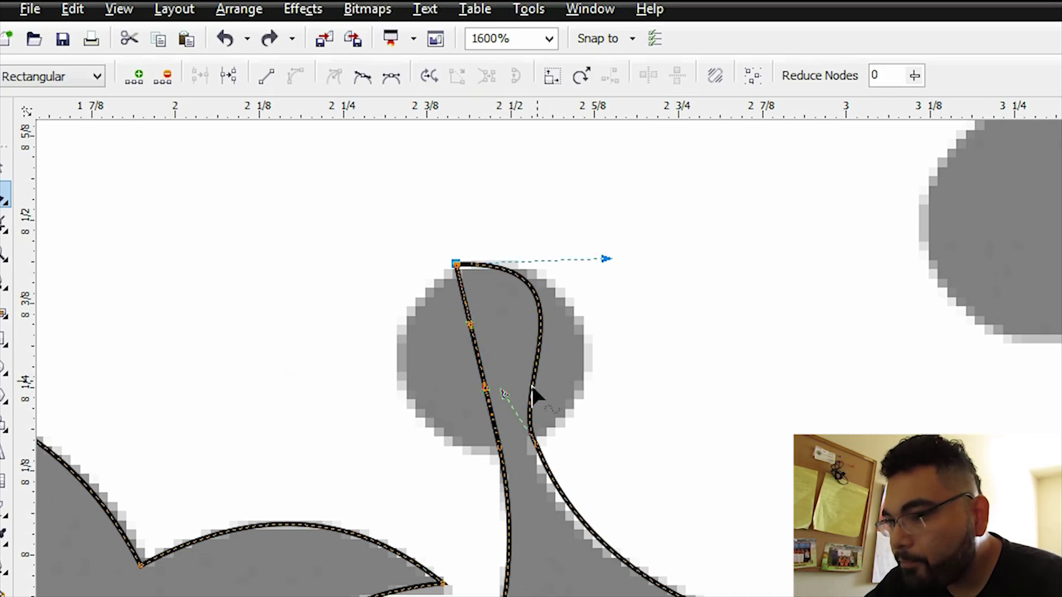
pyautogui.moveTo(505, 396); pyautogui.dragTo(615, 383)
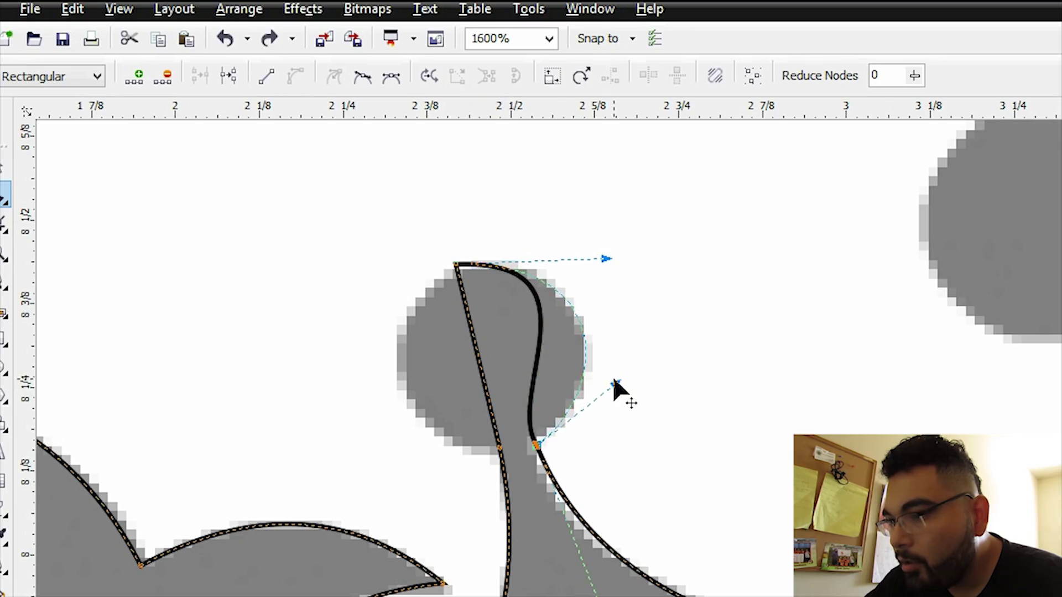
# Bend the left side of the left ball around the template, refine its handles, and move its lower-left node slightly down
pyautogui.moveTo(479, 362); pyautogui.dragTo(393, 455)
pyautogui.click(501, 449)
pyautogui.moveTo(363, 362); pyautogui.dragTo(353, 317)
pyautogui.click(354, 318)
pyautogui.click(351, 348)
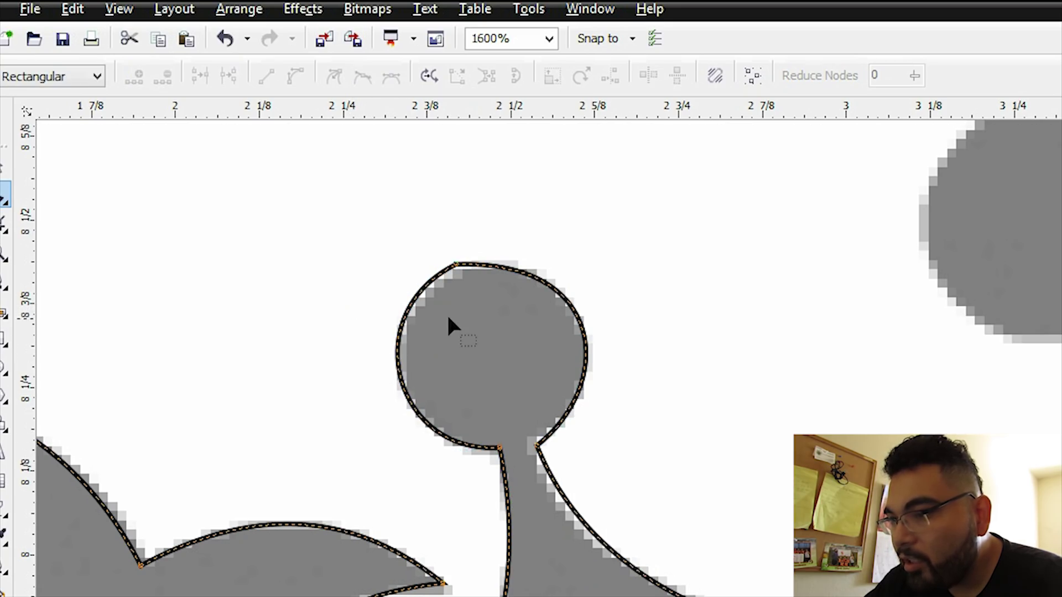
pyautogui.click(500, 448)
pyautogui.moveTo(497, 448); pyautogui.dragTo(499, 453)
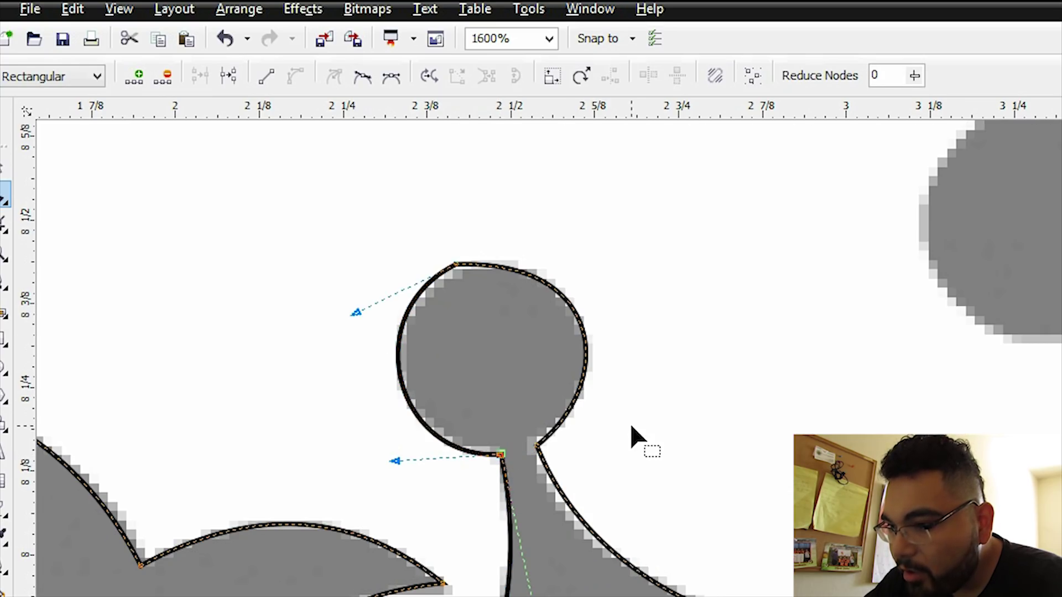
# Raise the right curve handle of the left ball's top node to round the ball's upper-right edge
pyautogui.click(452, 263)
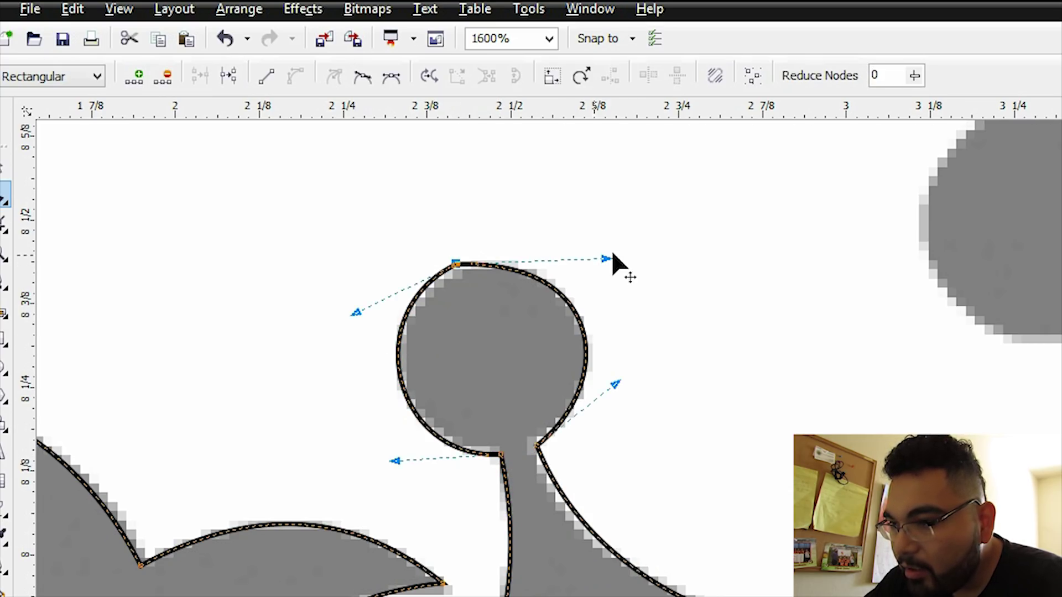
pyautogui.moveTo(607, 257); pyautogui.dragTo(596, 233)
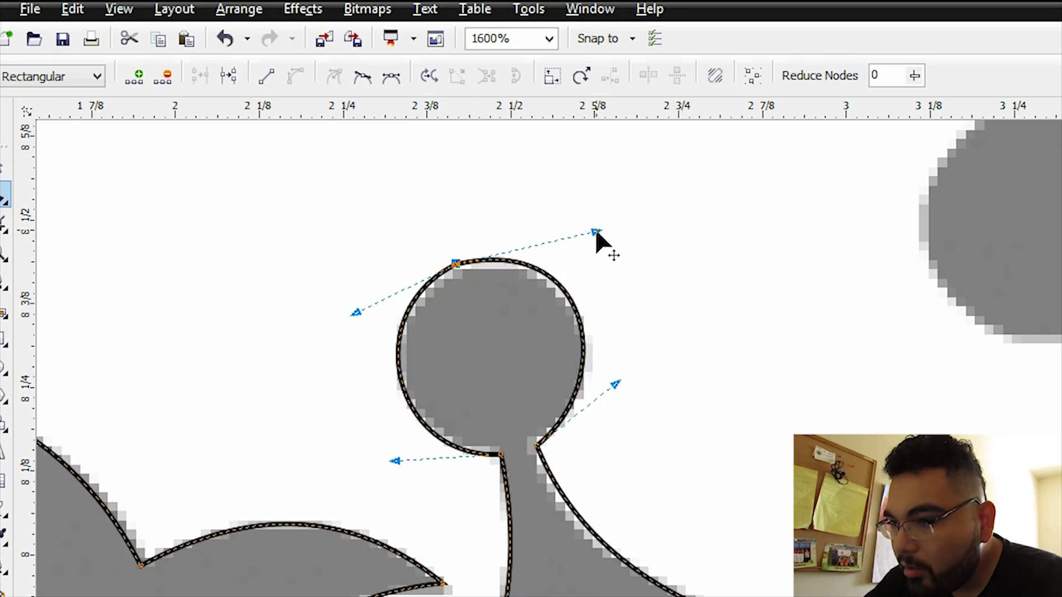
pyautogui.click(658, 281)
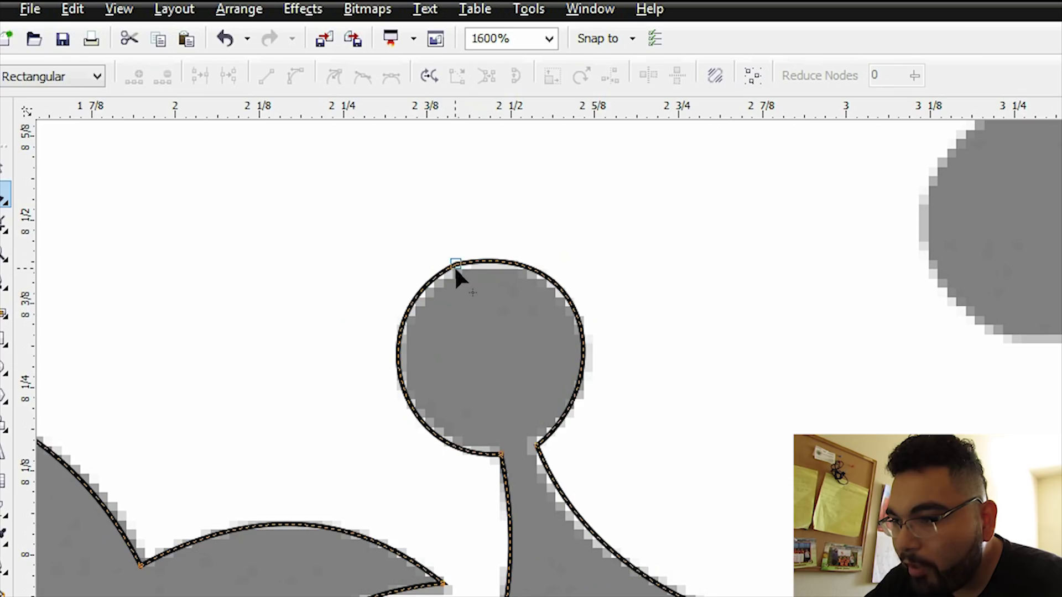
# Add nodes on the left ball's left and upper-right edges and delete its top node to smooth the circle
pyautogui.click(398, 336)
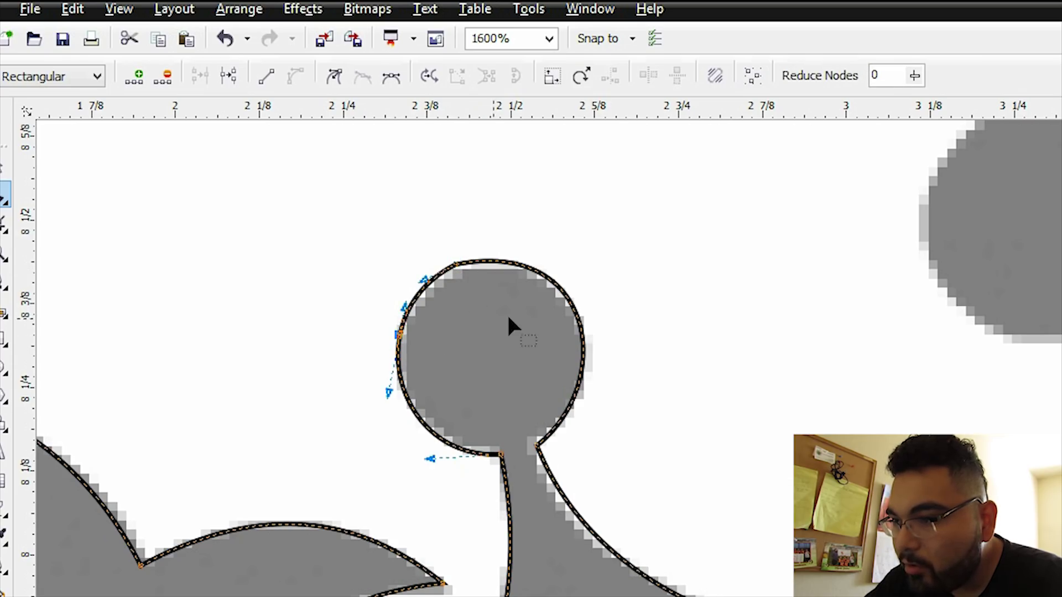
pyautogui.doubleClick(564, 294)
pyautogui.click(473, 249)
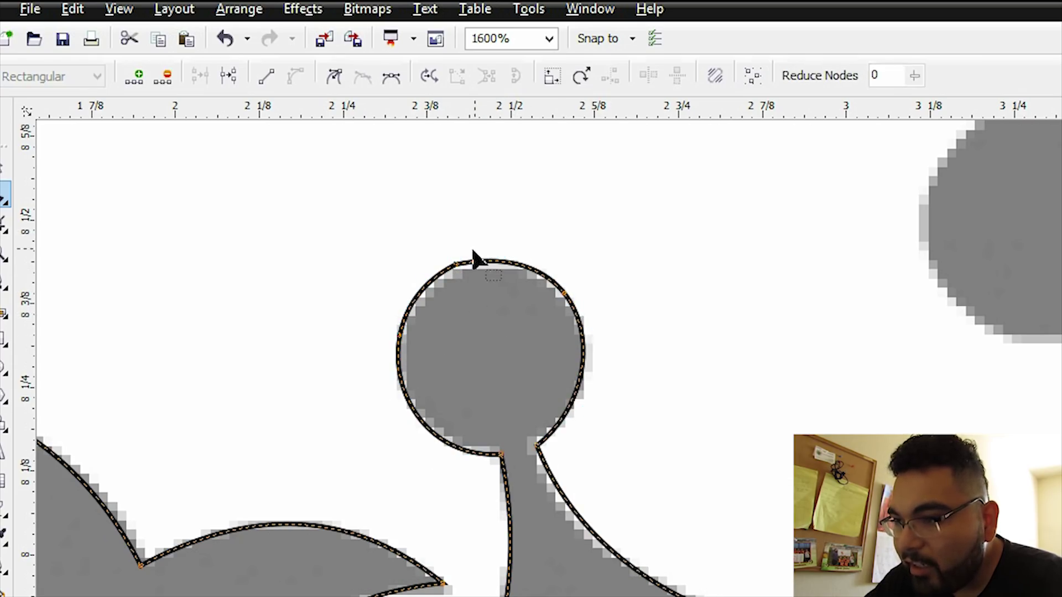
pyautogui.doubleClick(457, 262)
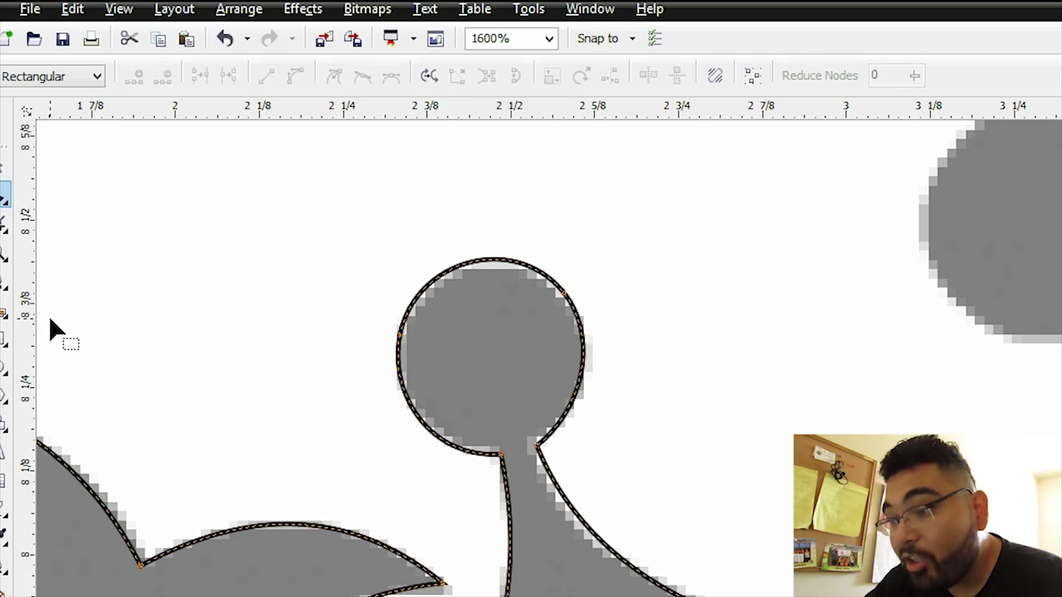
# Bend the segment left of the central spire around the template's left lobe and spread both curve handles to round it
pyautogui.click(6, 252)
pyautogui.click(1057, 312)
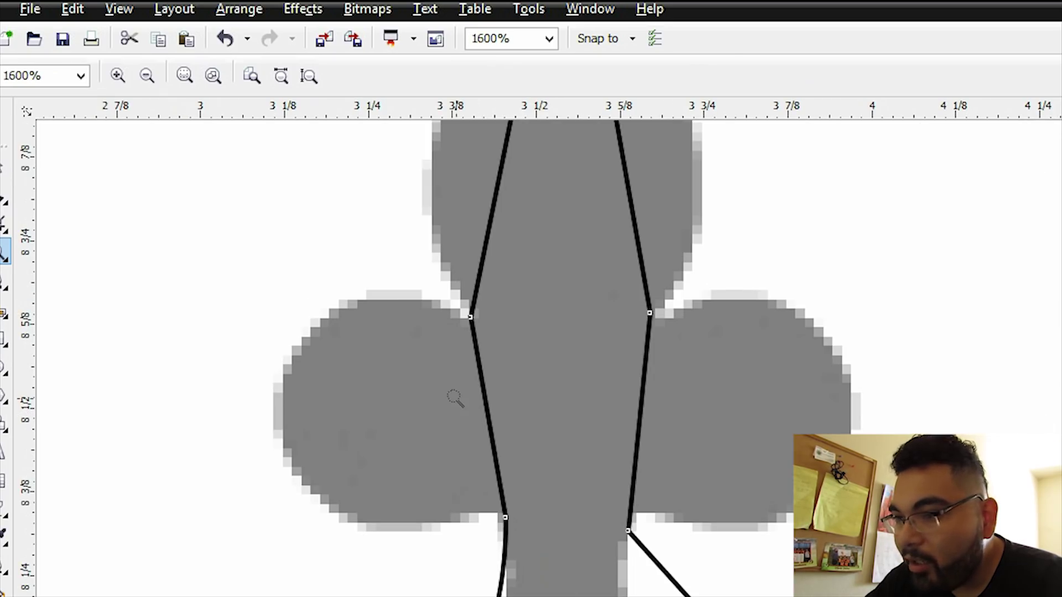
pyautogui.click(4, 197)
pyautogui.moveTo(486, 406); pyautogui.dragTo(276, 416)
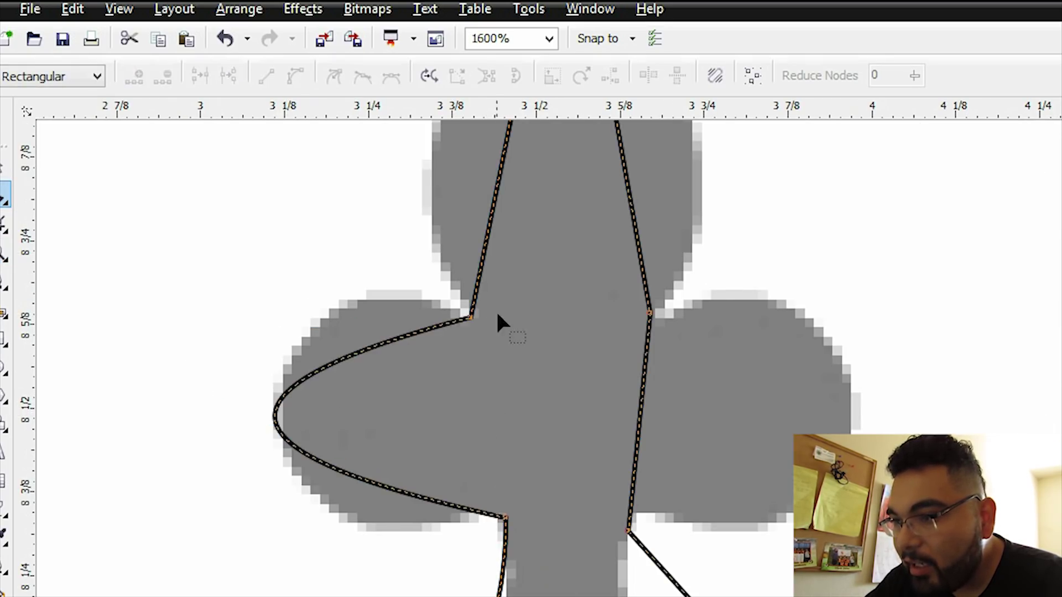
pyautogui.click(457, 321)
pyautogui.moveTo(167, 402); pyautogui.dragTo(181, 239)
pyautogui.moveTo(247, 461); pyautogui.dragTo(224, 596)
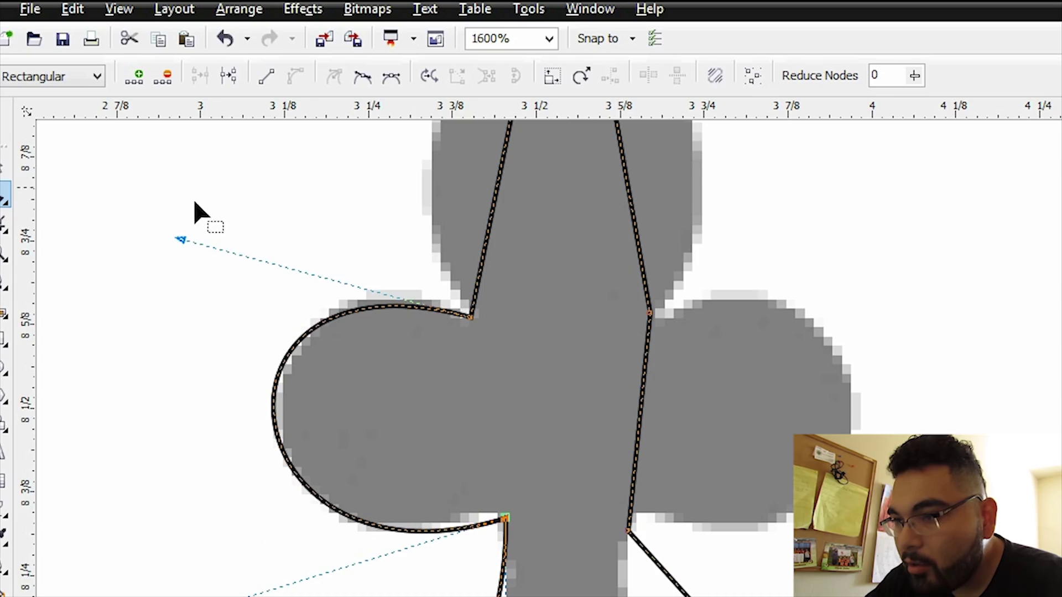
# Fine-tune the upper and lower curve handles of the central spire's left lobe to match the template
pyautogui.moveTo(181, 240); pyautogui.dragTo(183, 221)
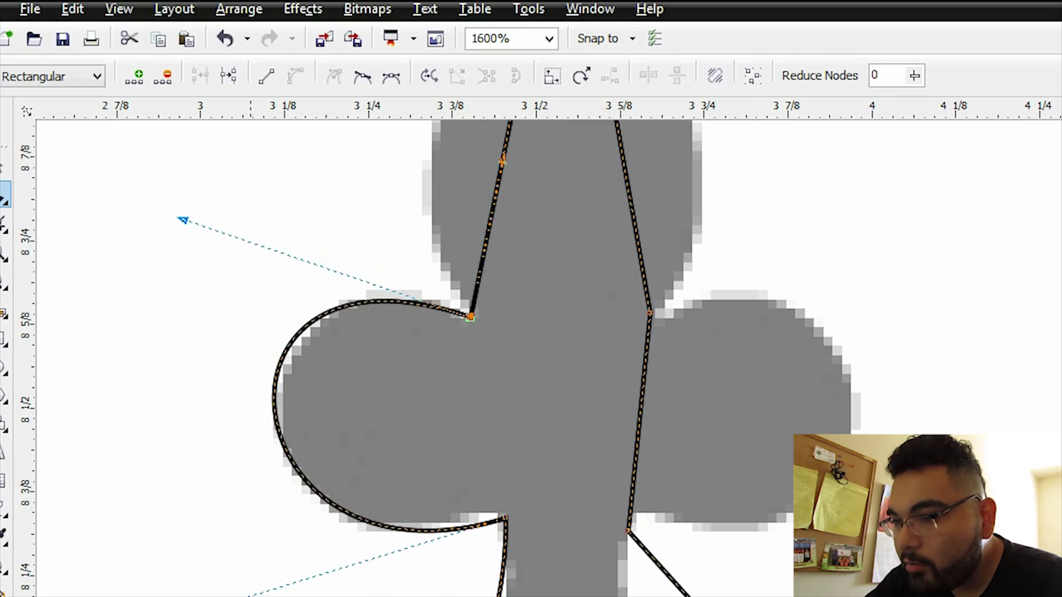
pyautogui.moveTo(224, 596); pyautogui.dragTo(226, 596)
pyautogui.click(482, 580)
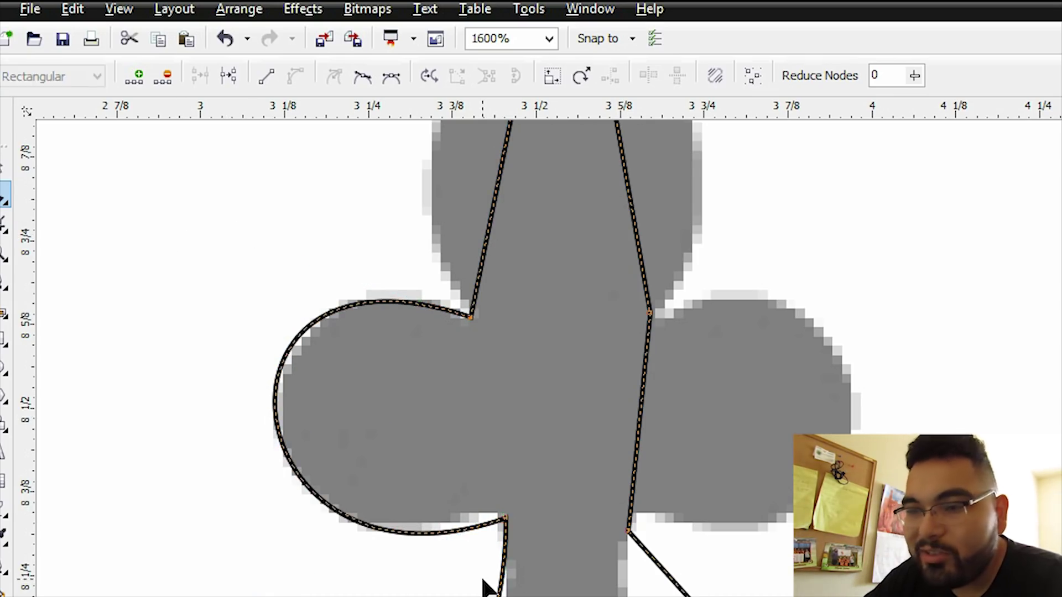
pyautogui.click(504, 517)
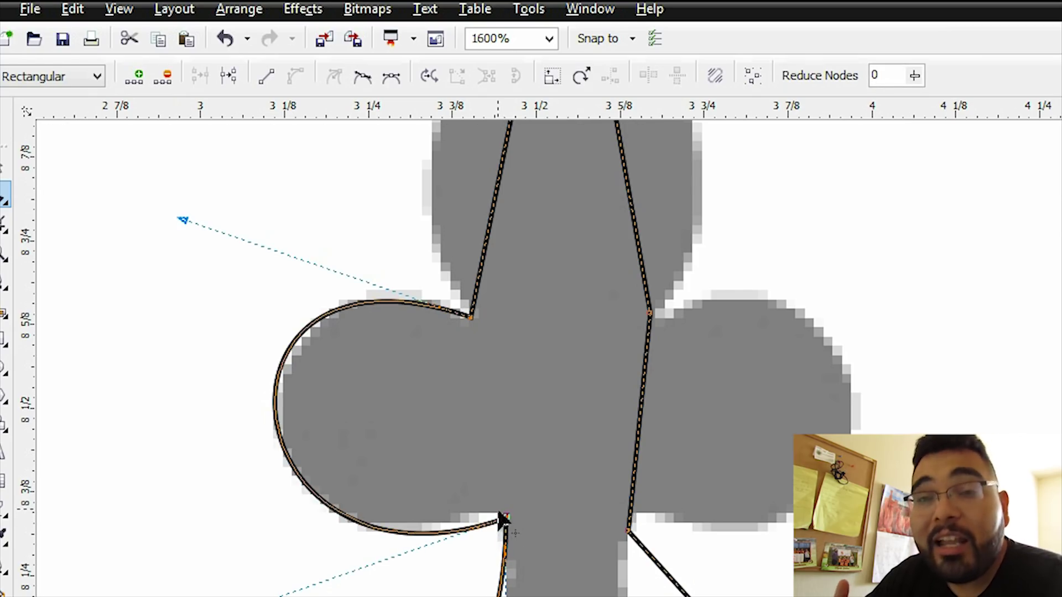
pyautogui.click(188, 359)
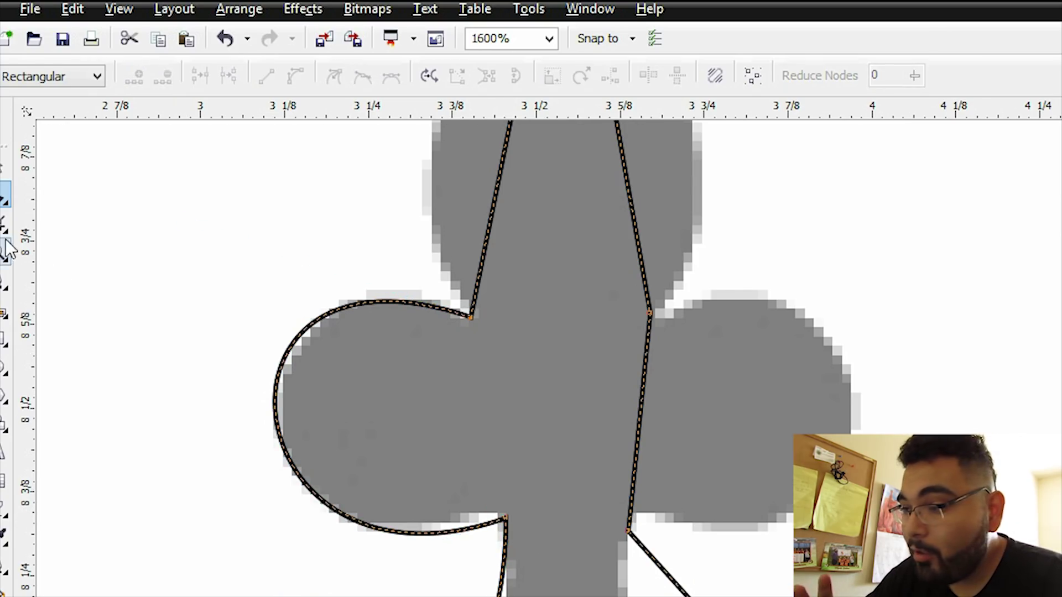
# Switch to the Graphic2 document with the finished crown outline and maximize it
pyautogui.click(5, 252)
pyautogui.rightClick(290, 318)
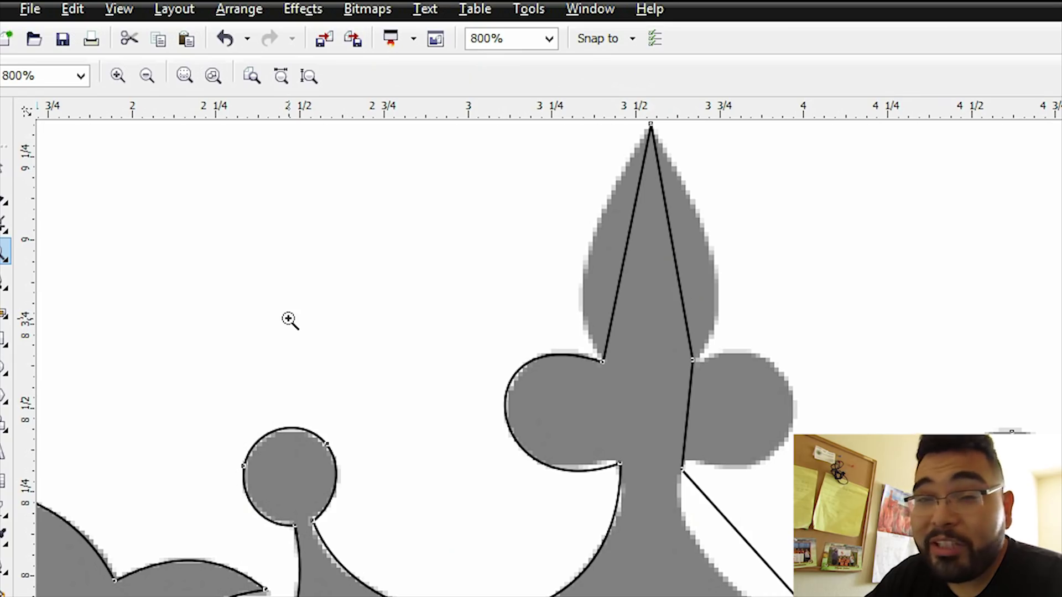
pyautogui.rightClick(288, 319)
pyautogui.rightClick(289, 319)
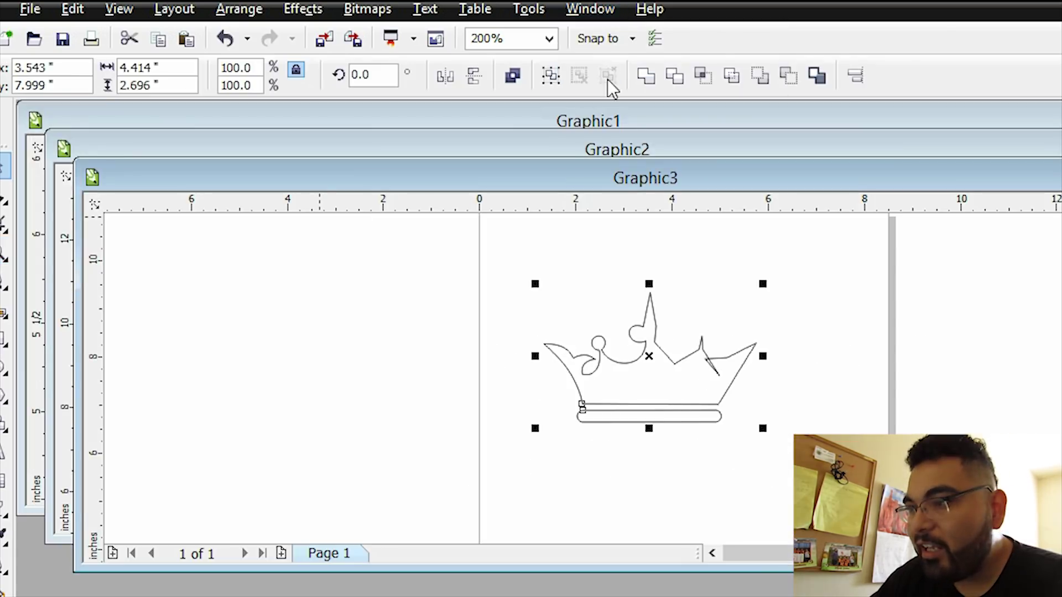
pyautogui.click(613, 137)
pyautogui.doubleClick(615, 148)
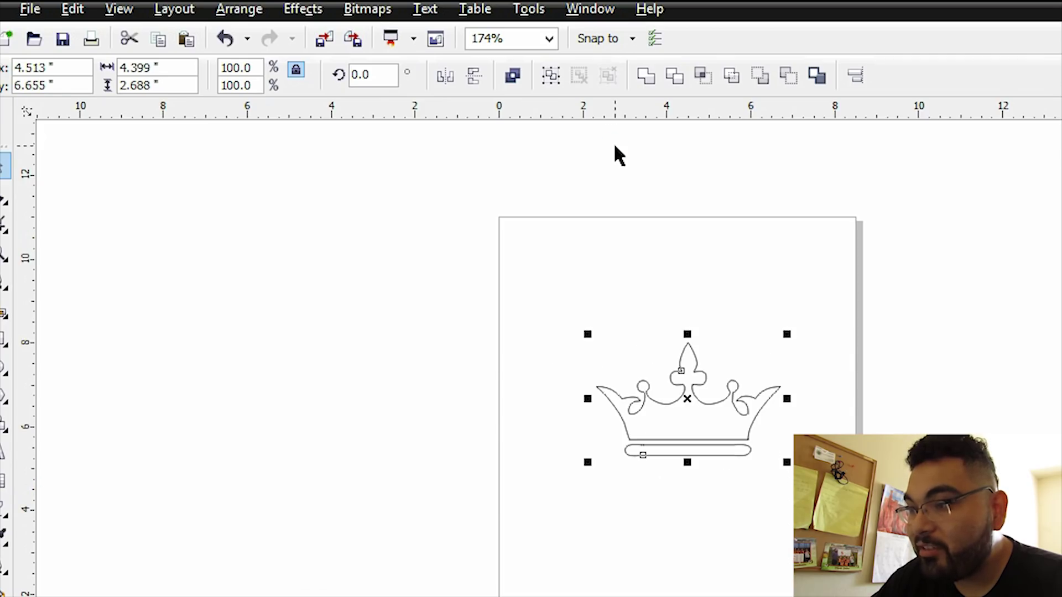
# Select the crown and its base band, enlarge them proportionally to about 4.96 inches wide, and fill them black
pyautogui.click(4, 252)
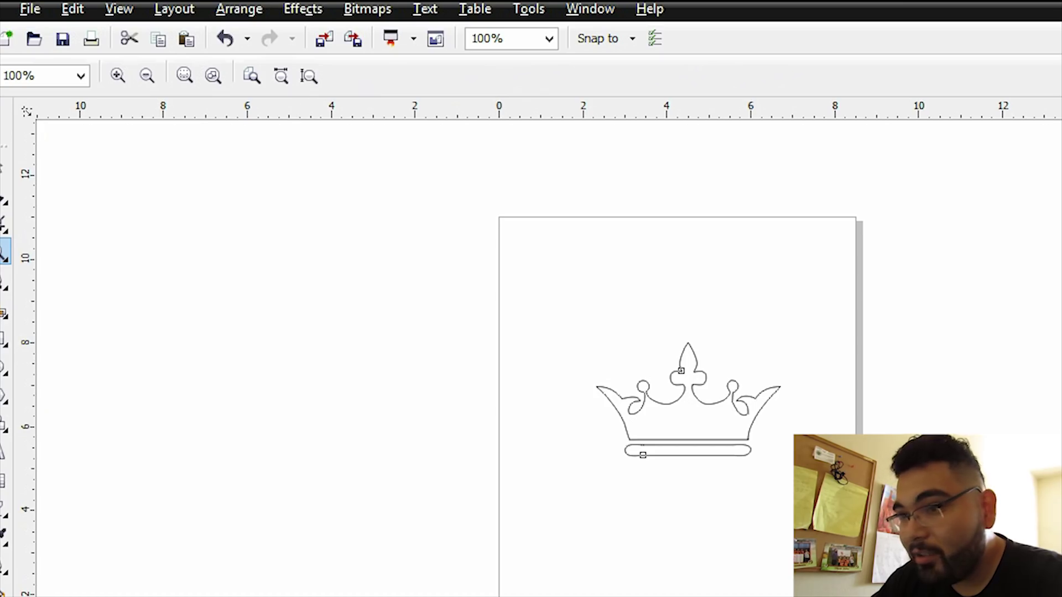
pyautogui.click(3, 167)
pyautogui.moveTo(576, 314); pyautogui.dragTo(843, 534)
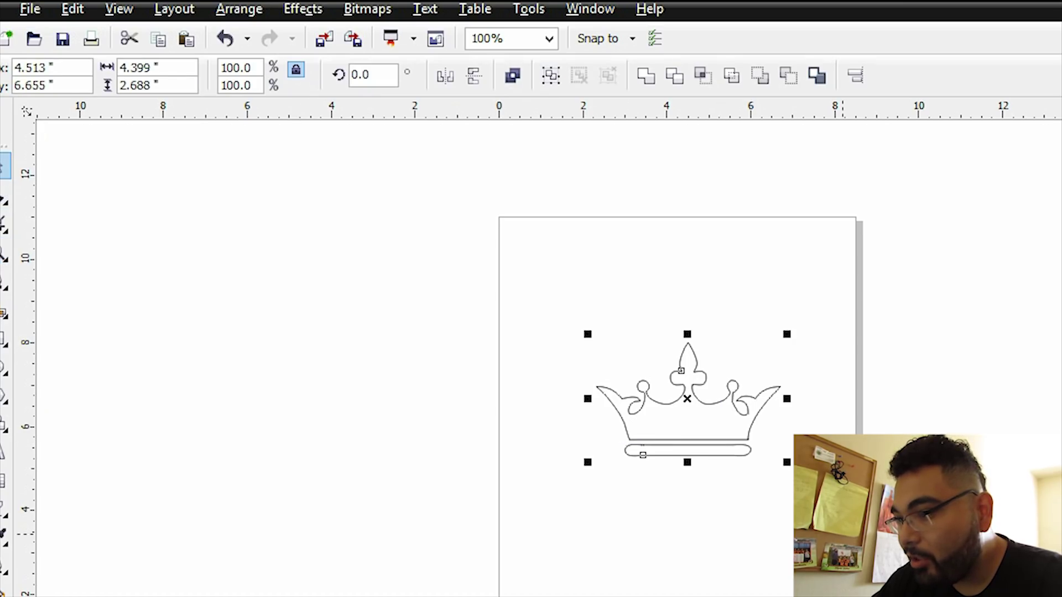
pyautogui.moveTo(584, 334); pyautogui.dragTo(561, 319)
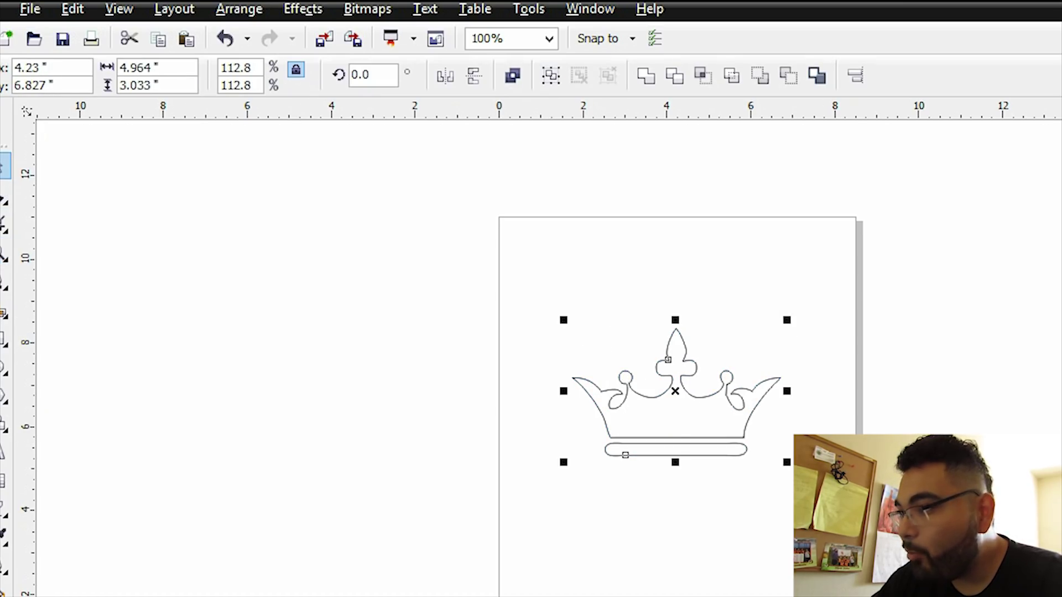
pyautogui.click(1061, 214)
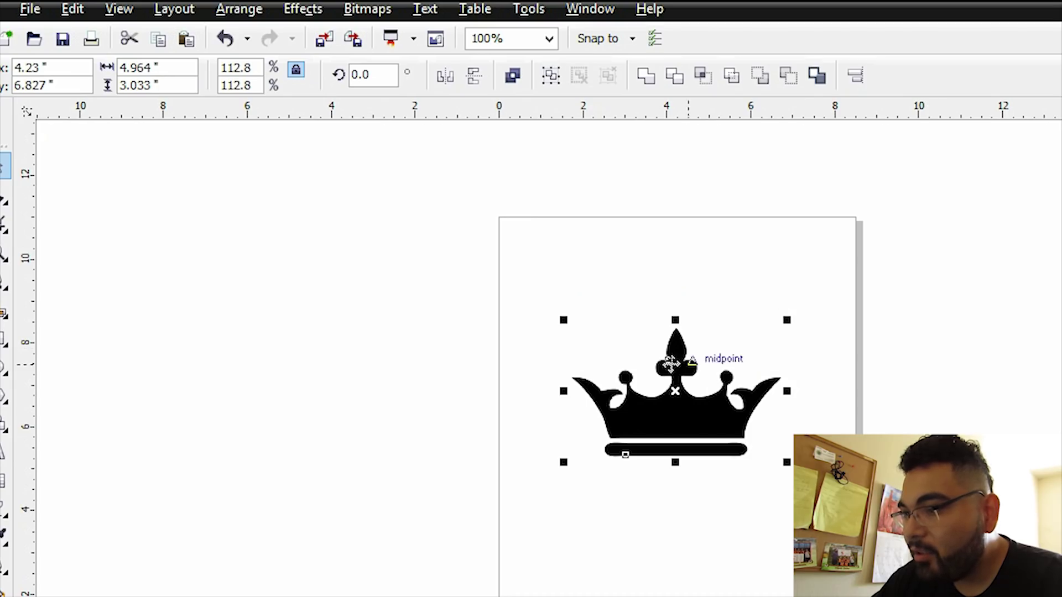
# Set the selected crown's width to 11 inches with proportions locked and reposition it over the page
pyautogui.doubleClick(129, 68)
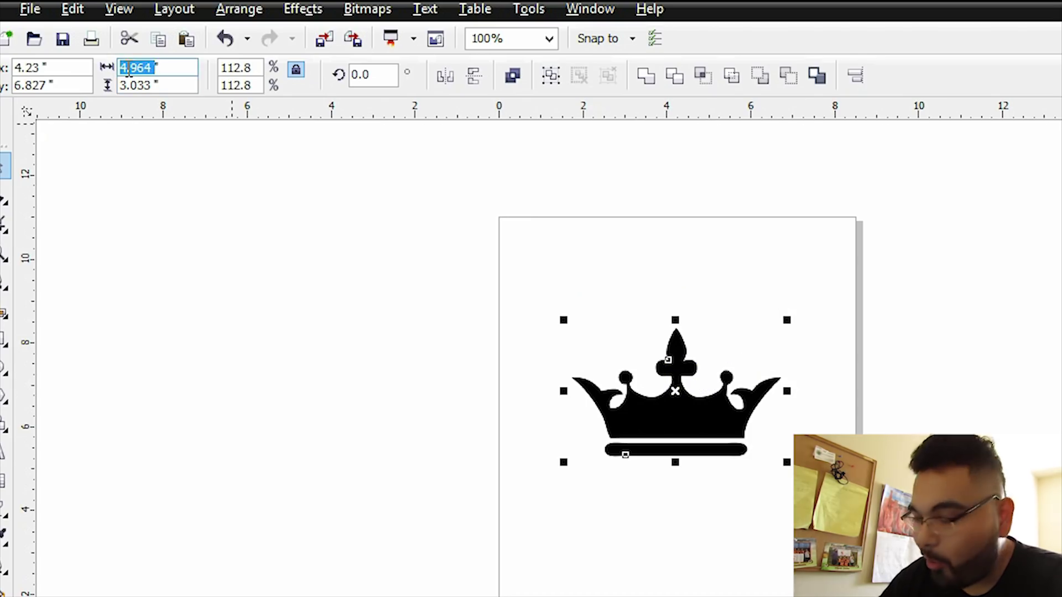
pyautogui.write('11')
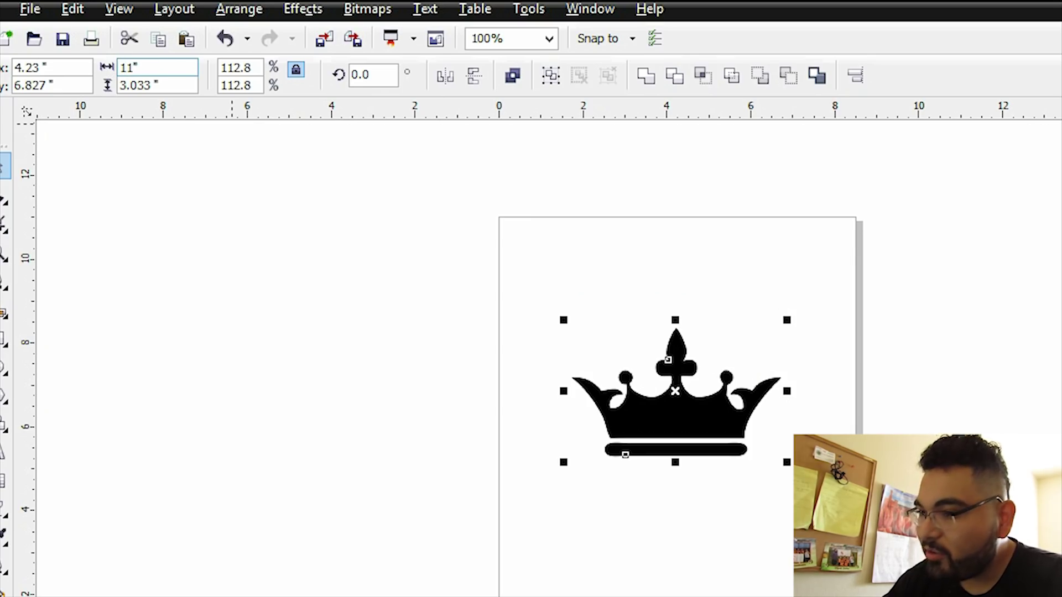
pyautogui.press('Return')
pyautogui.moveTo(671, 420); pyautogui.dragTo(682, 454)
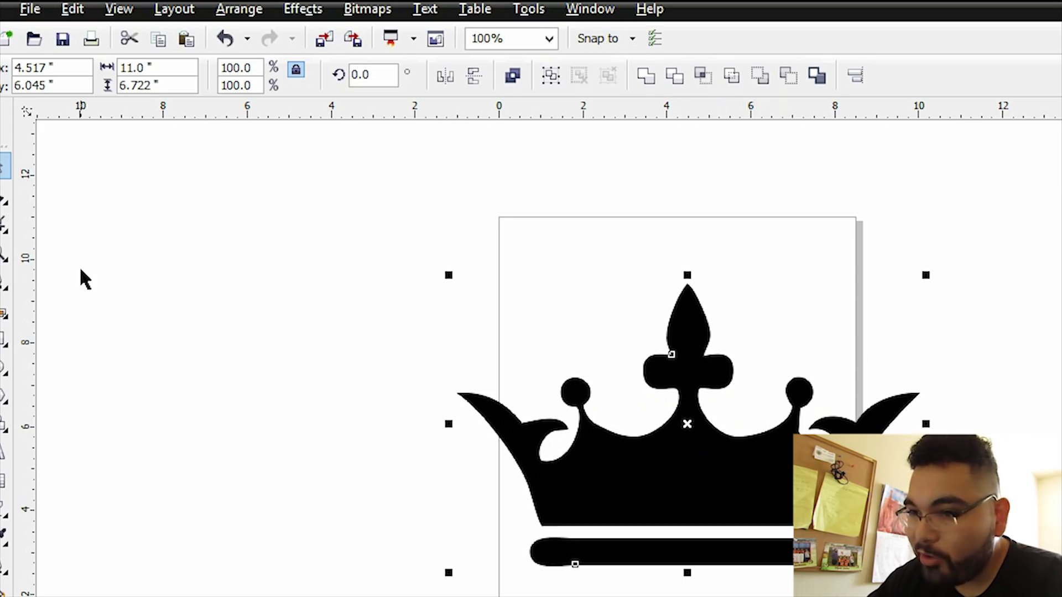
# Rotate the crown 90 degrees and position it over the portrait Letter page
pyautogui.click(364, 75)
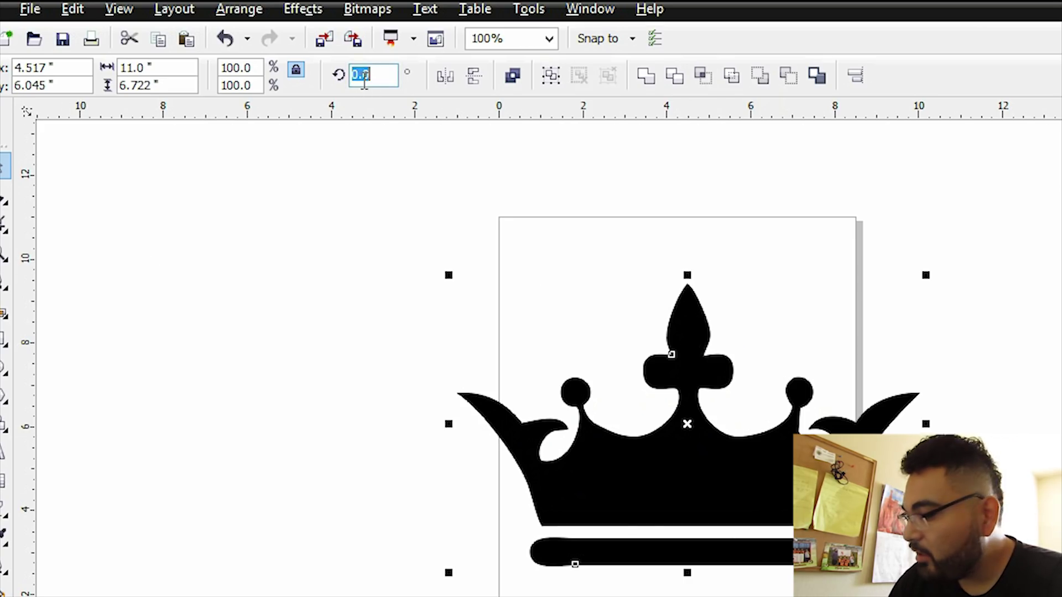
pyautogui.press('Return')
pyautogui.moveTo(759, 327); pyautogui.dragTo(737, 352)
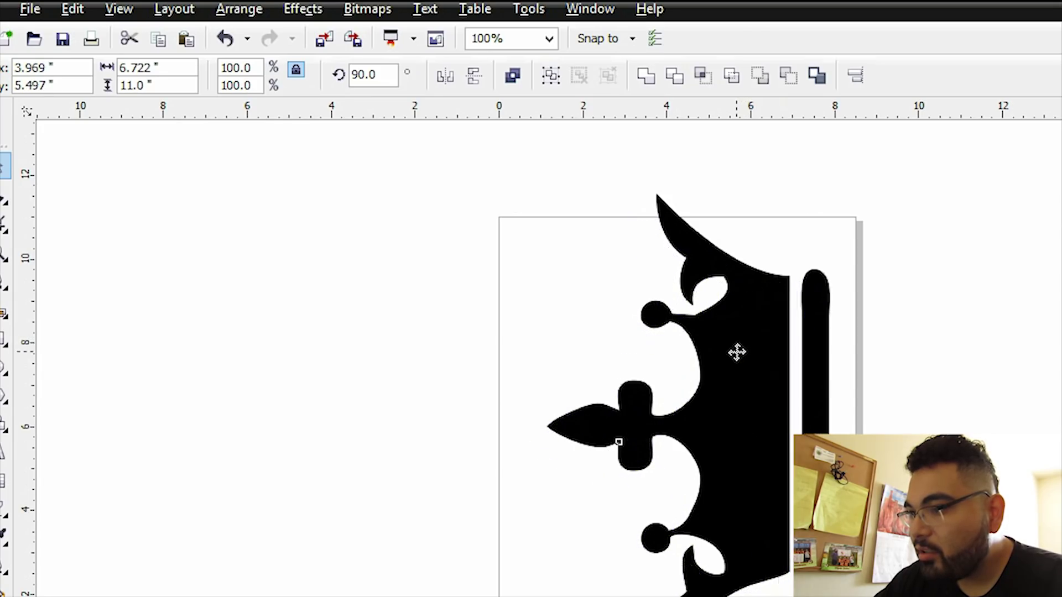
# Set the rotated crown's height to 10.5 inches so it fits the page, and leave it deselected
pyautogui.doubleClick(131, 85)
pyautogui.write('10')
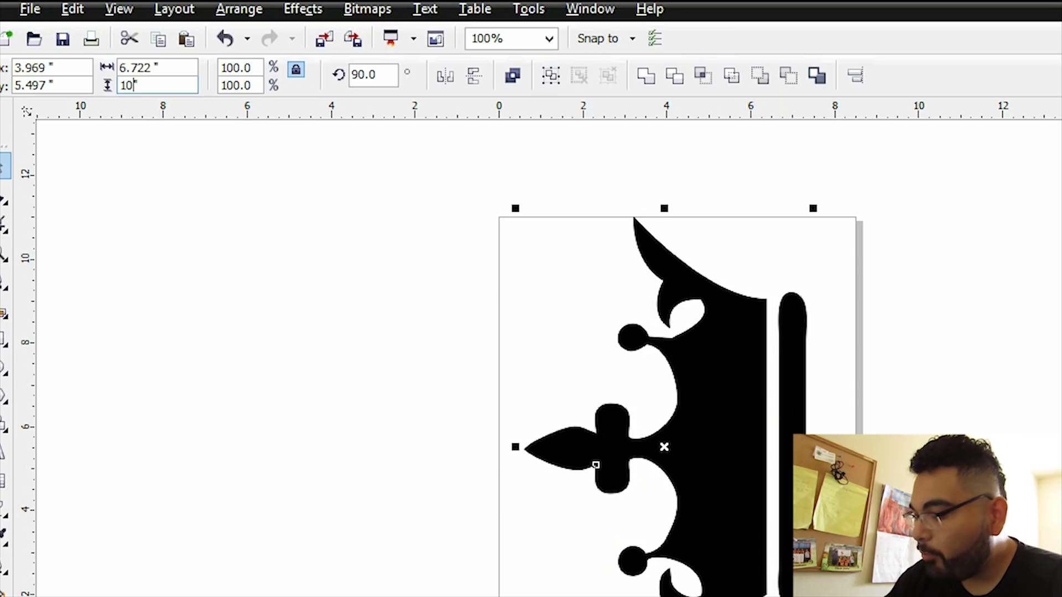
pyautogui.write('.5')
pyautogui.press('Return')
pyautogui.click(279, 438)
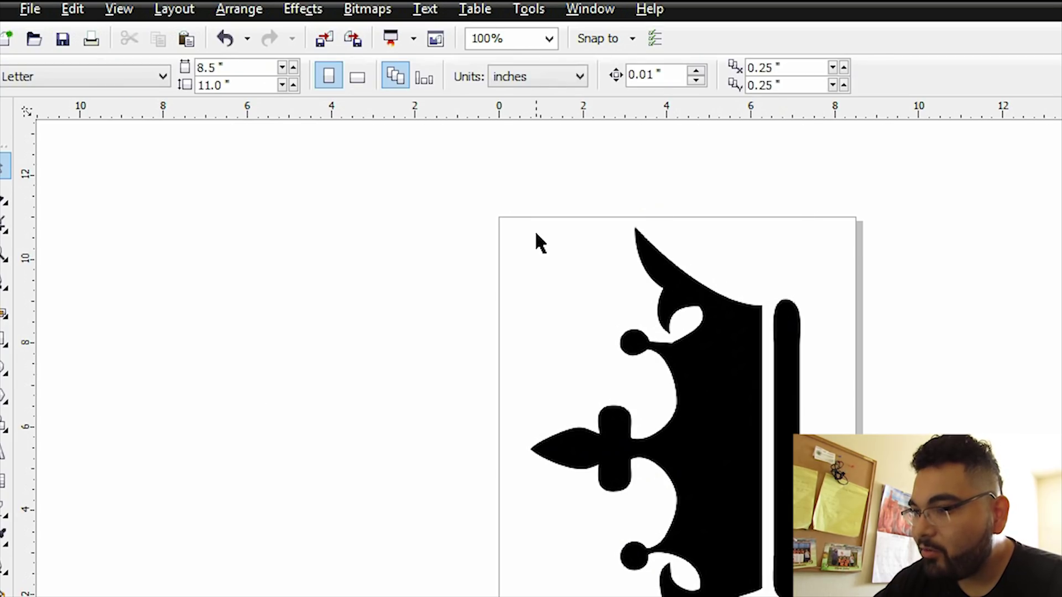
pyautogui.moveTo(455, 199); pyautogui.dragTo(867, 595)
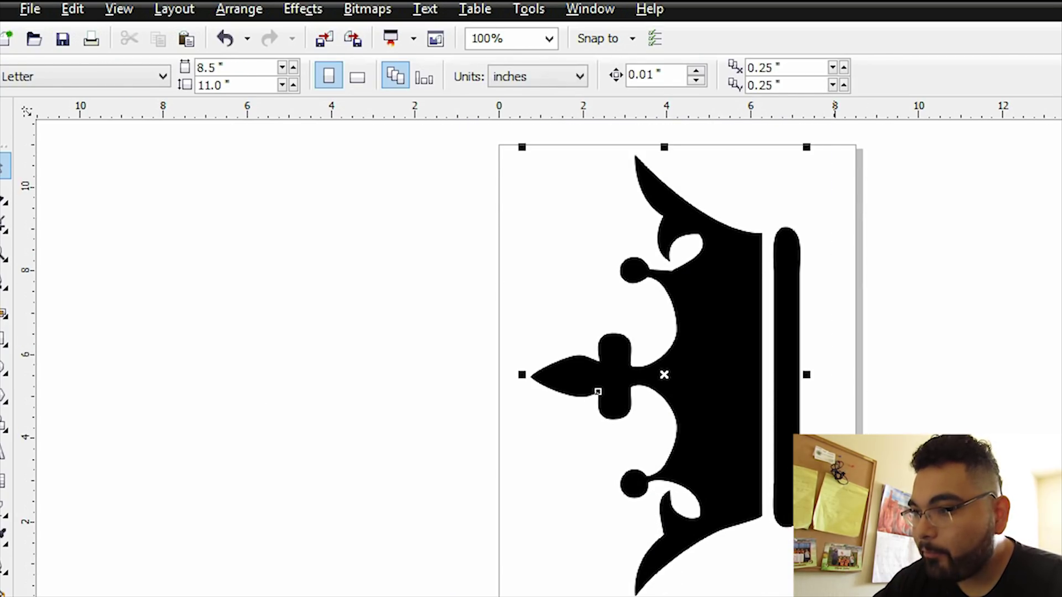
pyautogui.press('Escape')
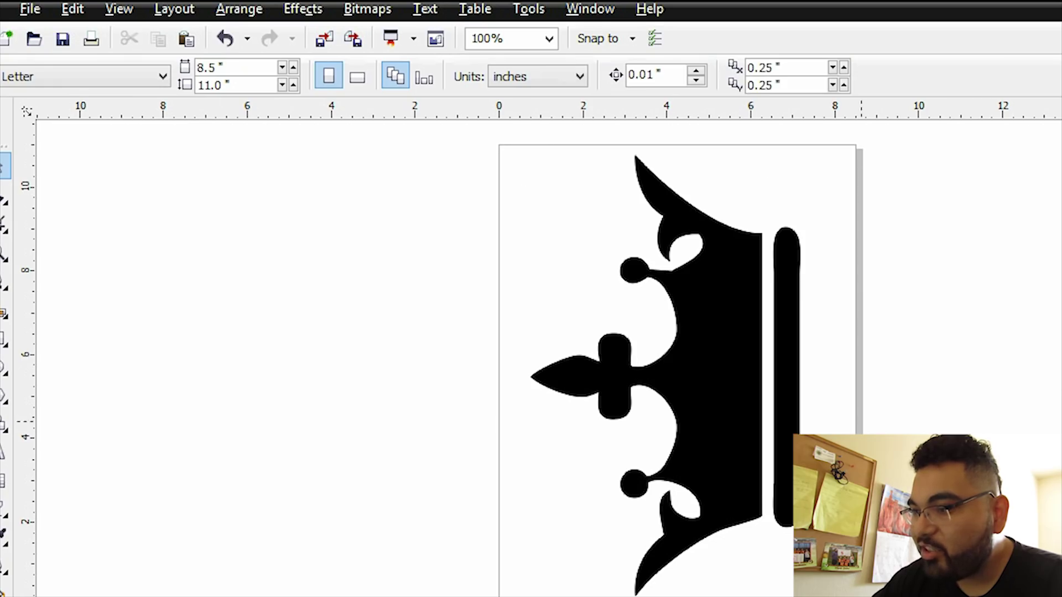
# Publish the crown page to the Desktop as a PDF named "crown transparencies"
pyautogui.click(30, 10)
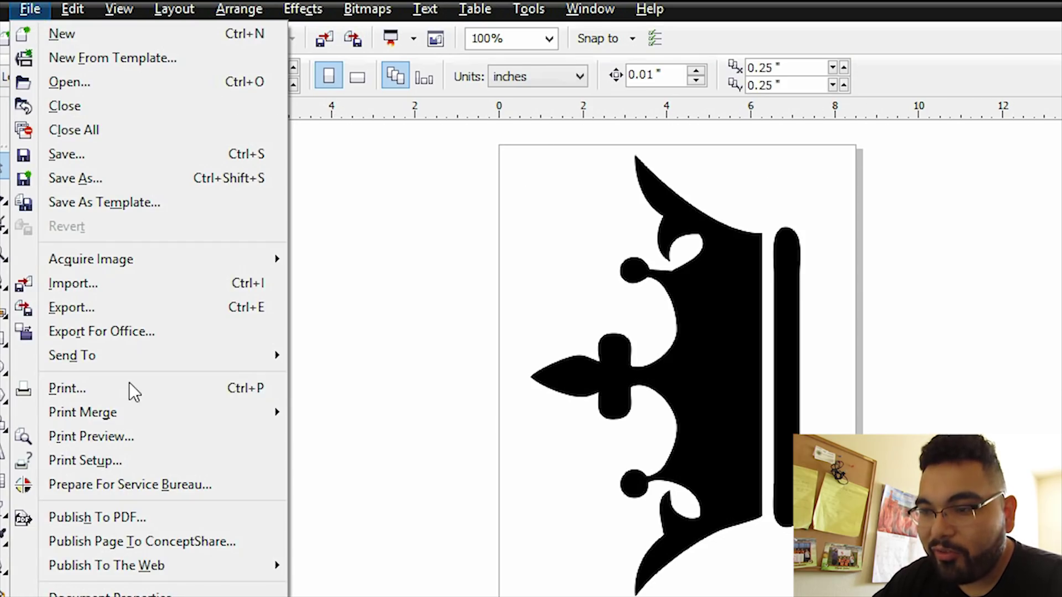
pyautogui.click(144, 517)
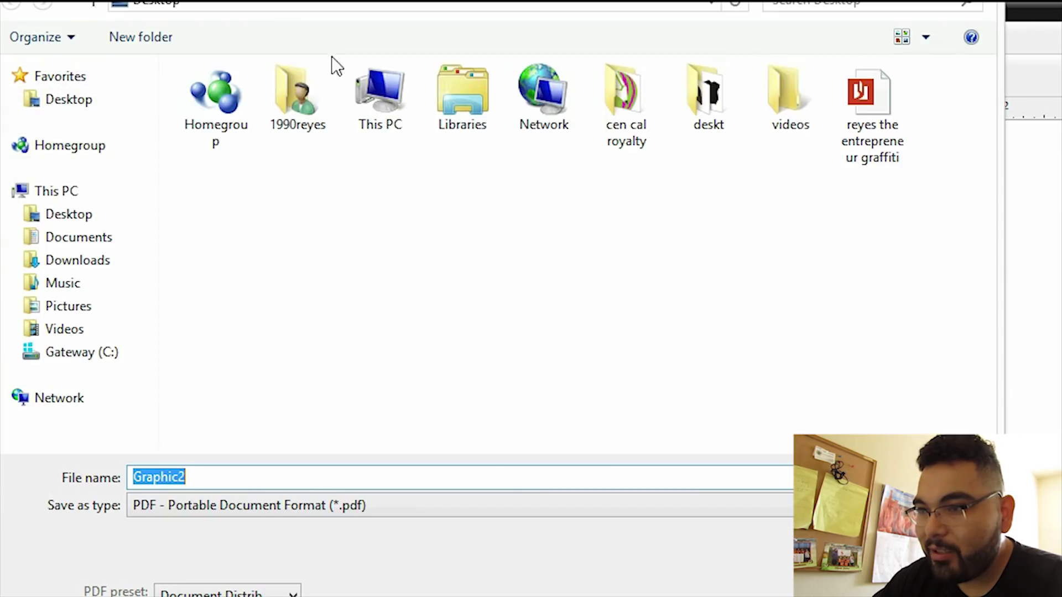
pyautogui.click(22, 104)
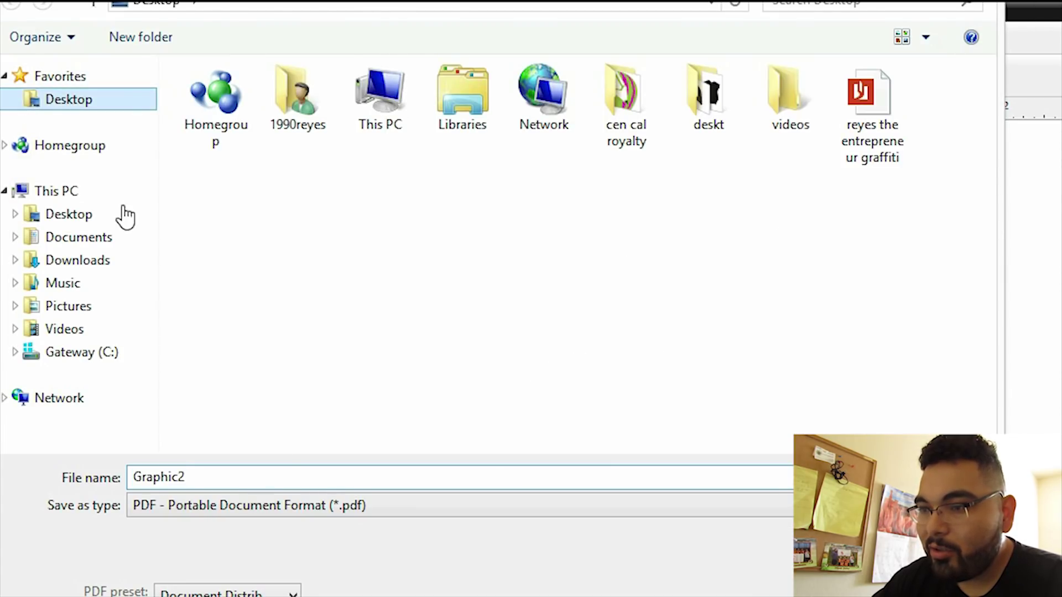
pyautogui.doubleClick(279, 473)
pyautogui.write('crown transparencies')
pyautogui.press('Return')
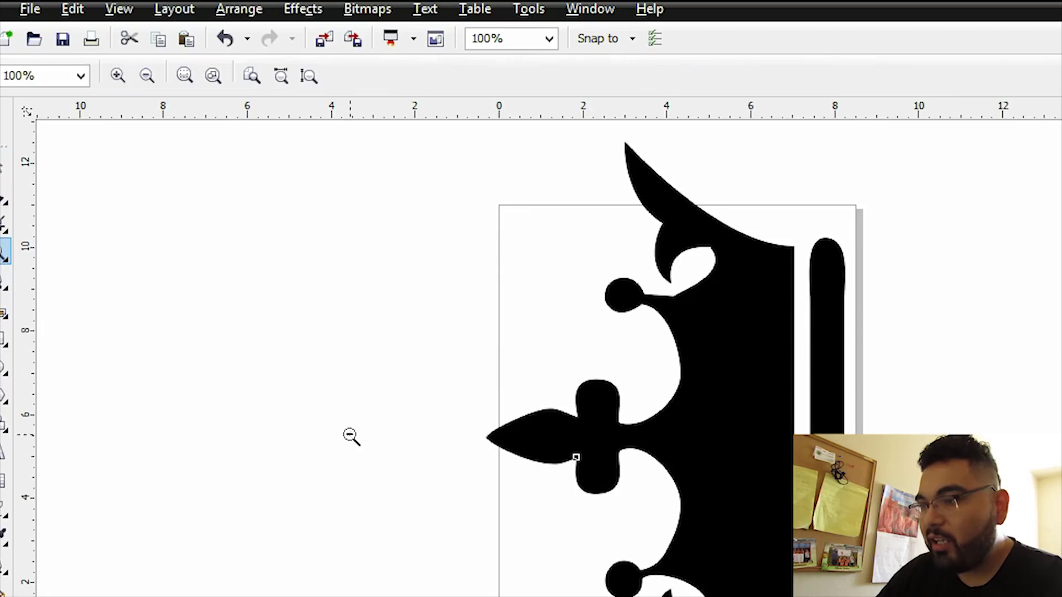
pyautogui.rightClick(351, 437)
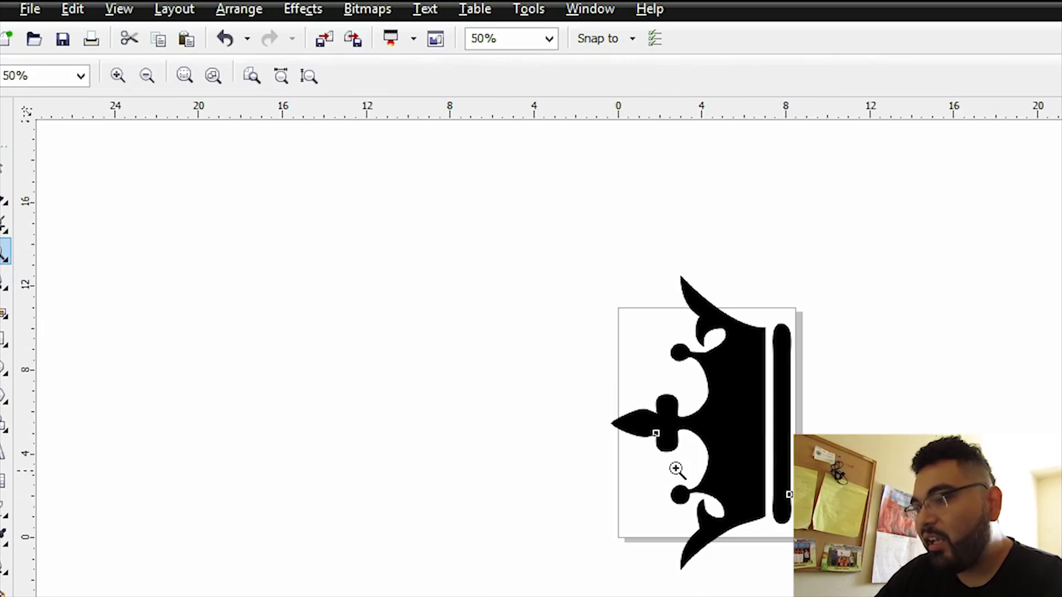
pyautogui.click(766, 453)
pyautogui.rightClick(766, 451)
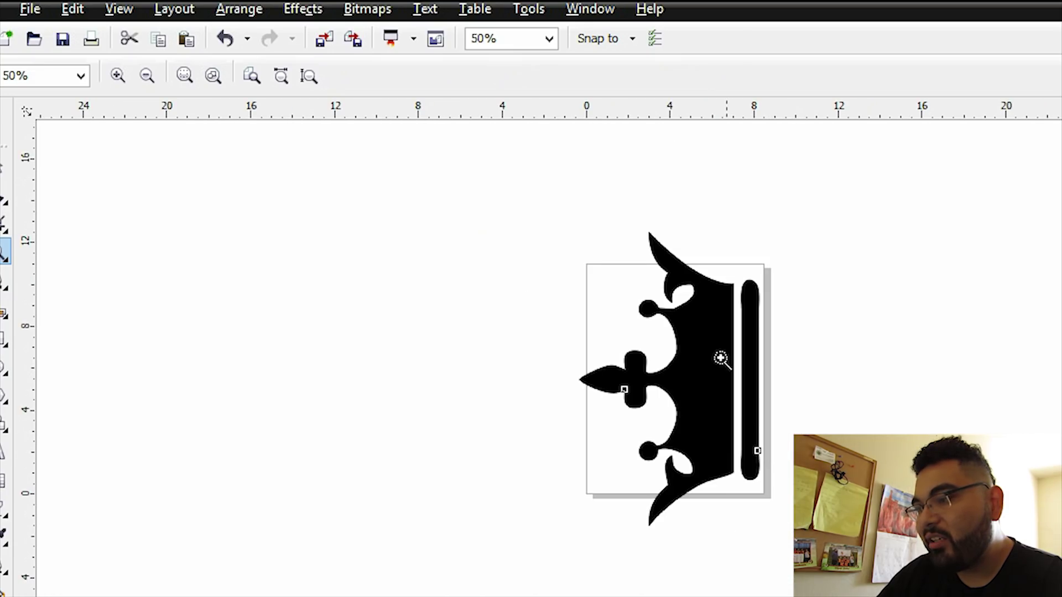
# Reset the crown's rotation to 0 degrees and move it so its left part lies over the Letter page
pyautogui.click(4, 166)
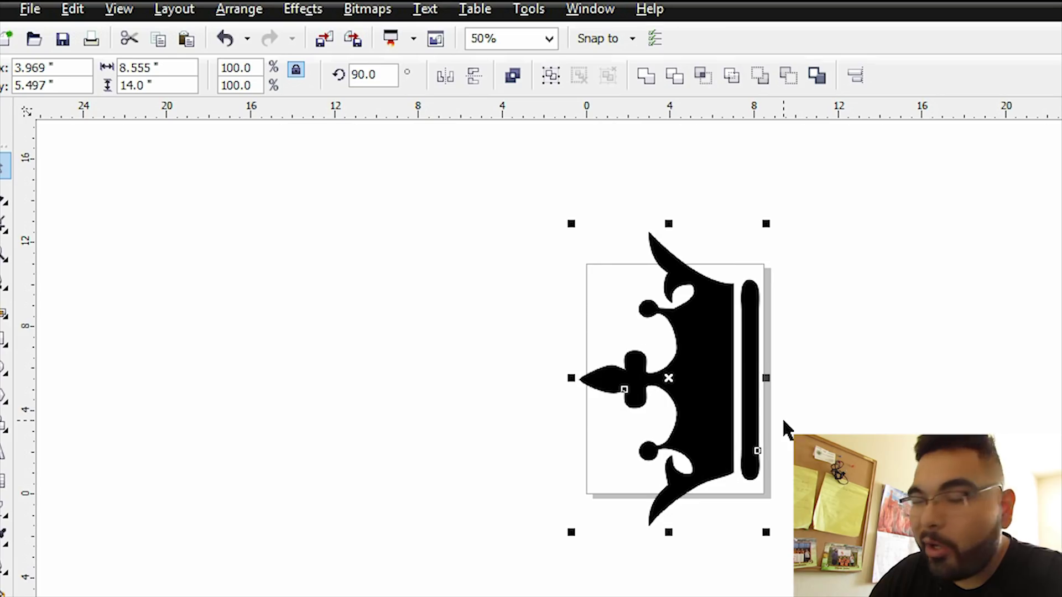
pyautogui.click(373, 67)
pyautogui.write('0')
pyautogui.press('Return')
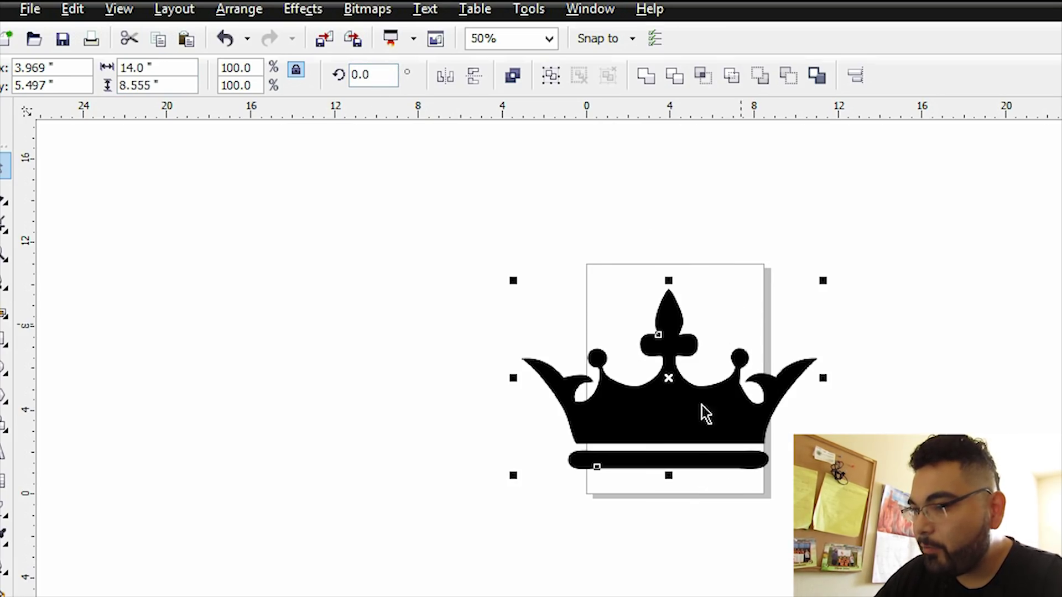
pyautogui.moveTo(664, 390); pyautogui.dragTo(736, 384)
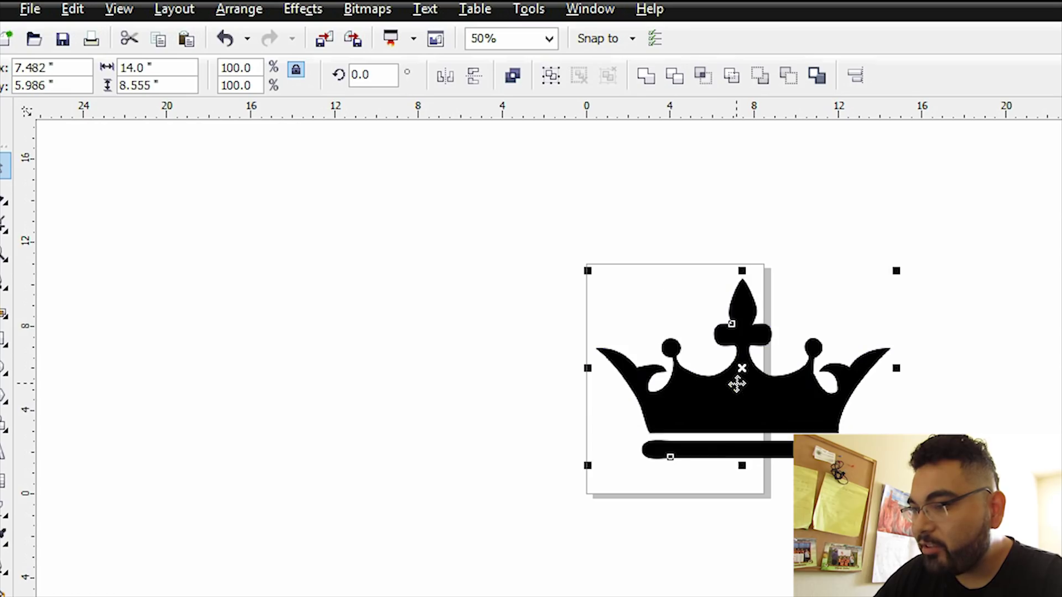
pyautogui.click(610, 237)
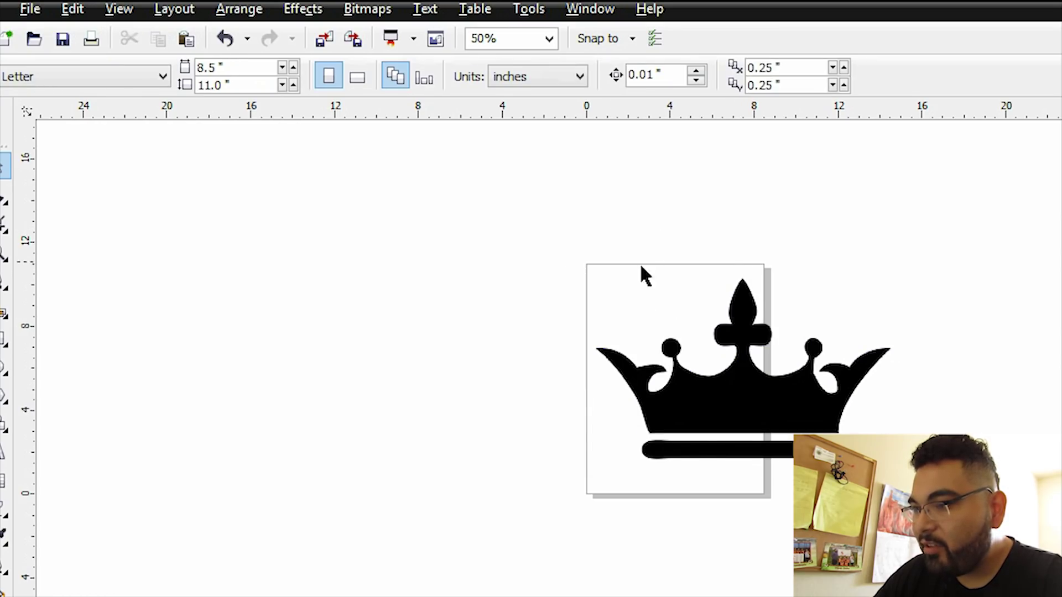
pyautogui.click(30, 8)
pyautogui.click(138, 519)
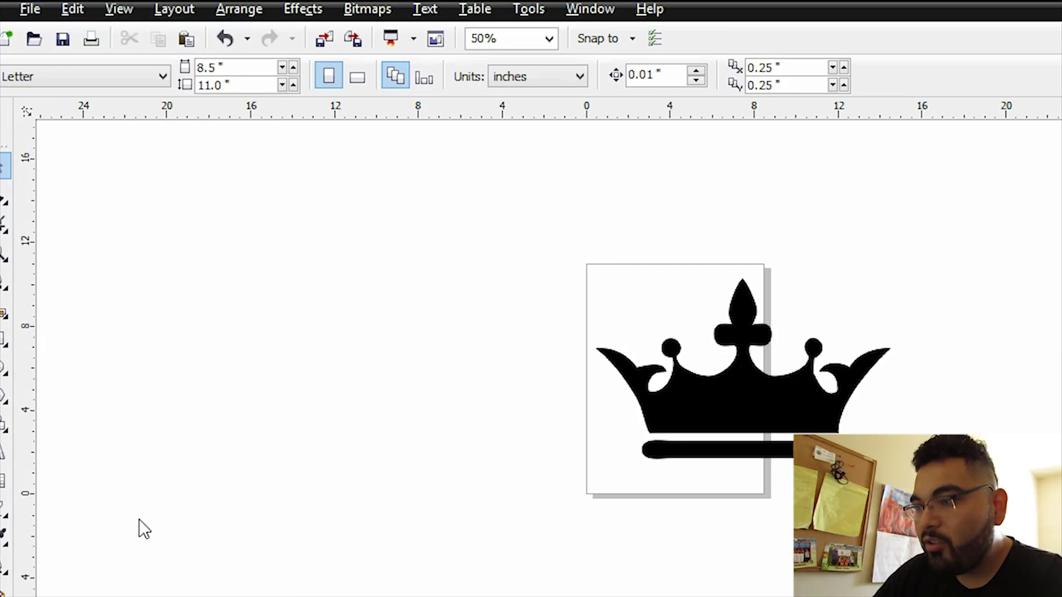
# Select the whole crown and shift it so its right part lies over the Letter page, leaving it deselected
pyautogui.click(949, 590)
pyautogui.moveTo(972, 509); pyautogui.dragTo(569, 239)
pyautogui.moveTo(763, 405); pyautogui.dragTo(643, 405)
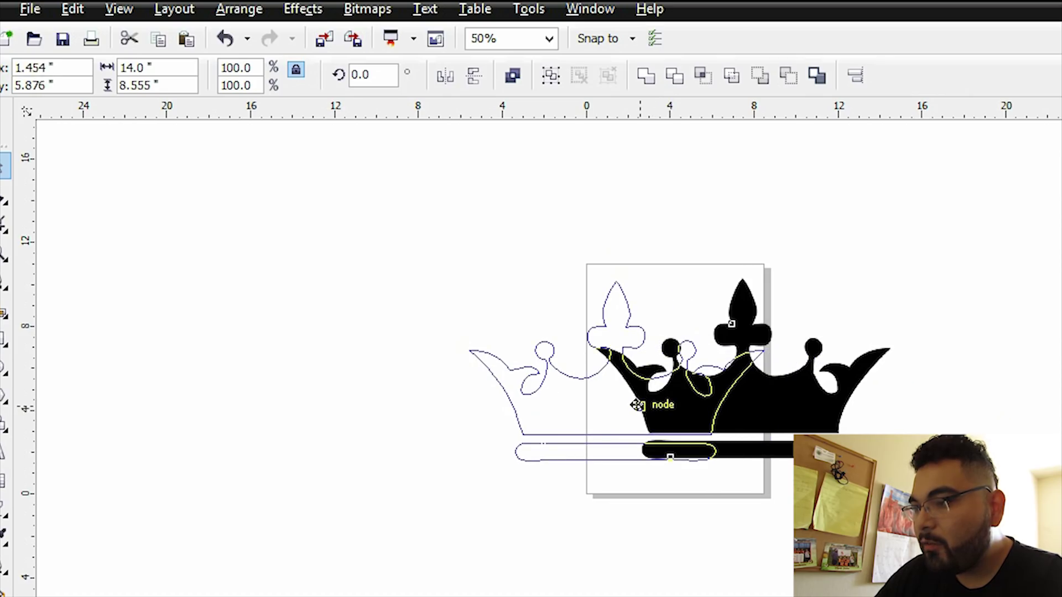
pyautogui.moveTo(637, 405); pyautogui.dragTo(633, 408)
pyautogui.click(953, 320)
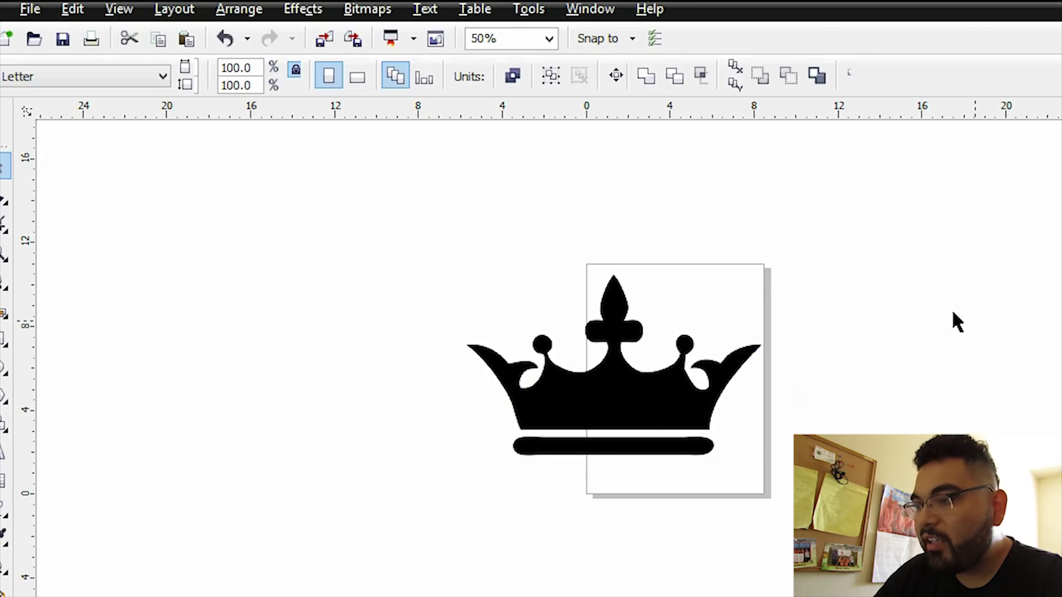
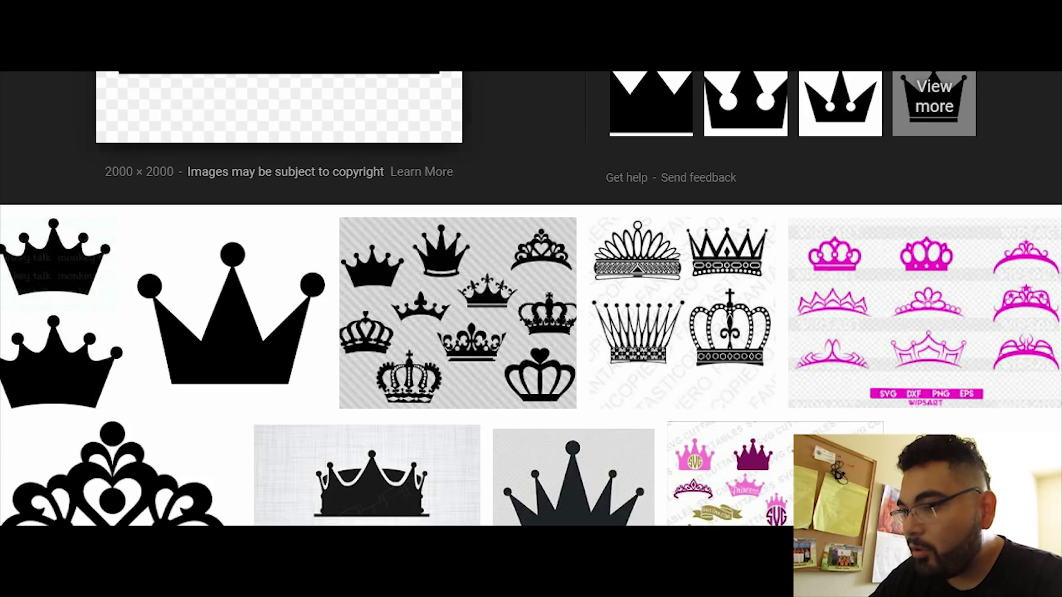
# Find the "Princess Tiara Crown Sticker" picture in the image results and save it to the Desktop as "crown 3"
pyautogui.scroll(-3, 532, 299)
pyautogui.scroll(-1, 554, 343)
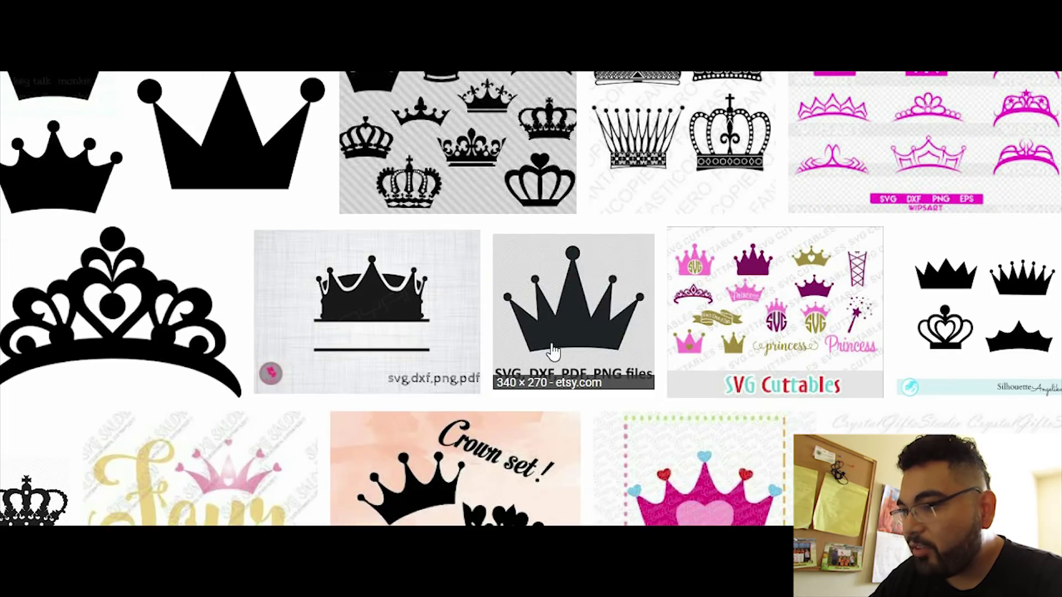
pyautogui.click(118, 337)
pyautogui.rightClick(118, 337)
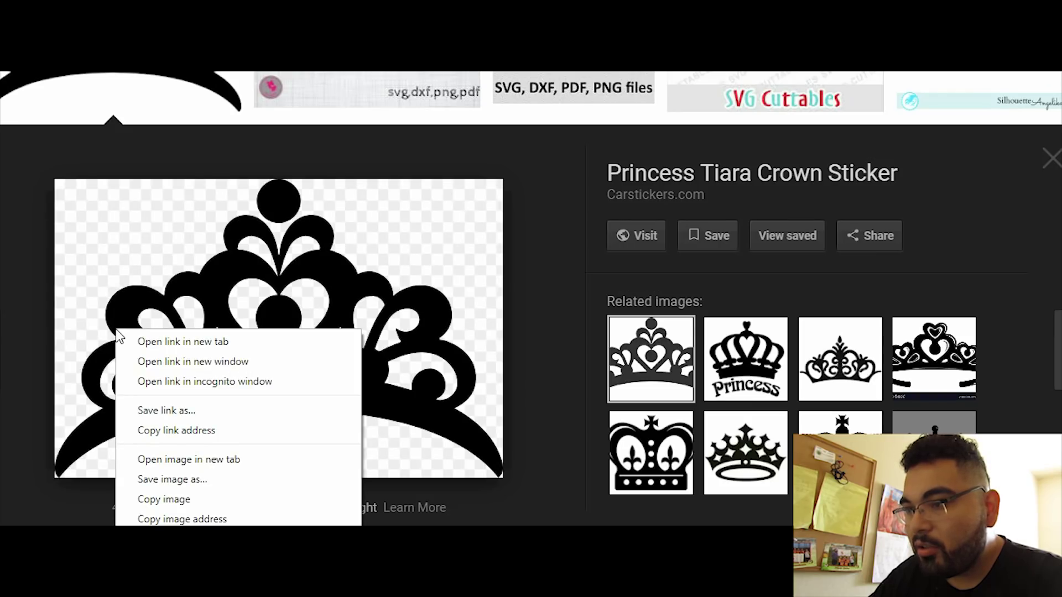
pyautogui.click(162, 479)
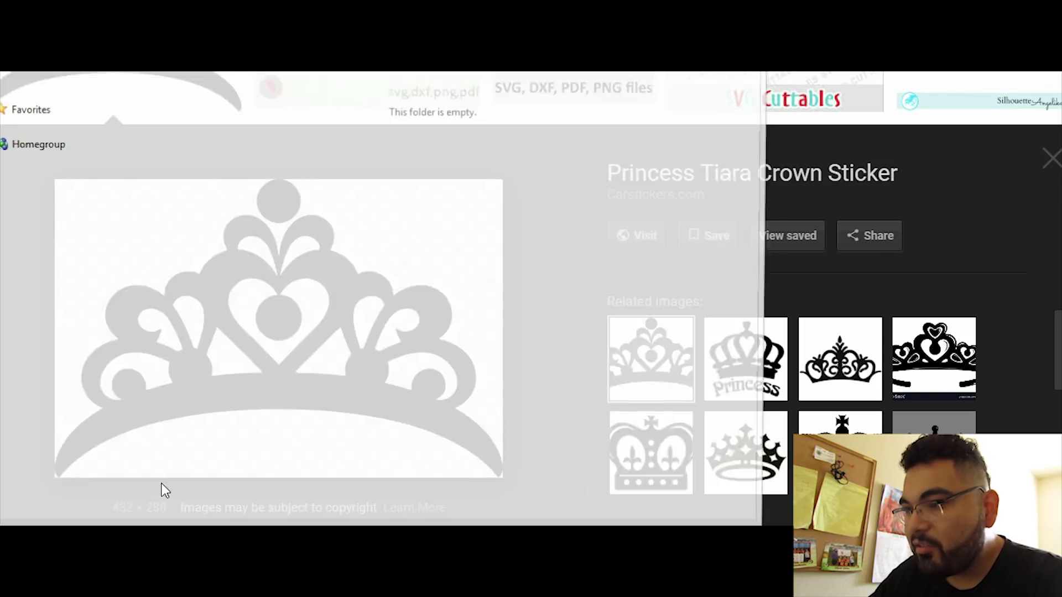
pyautogui.write('crown 3')
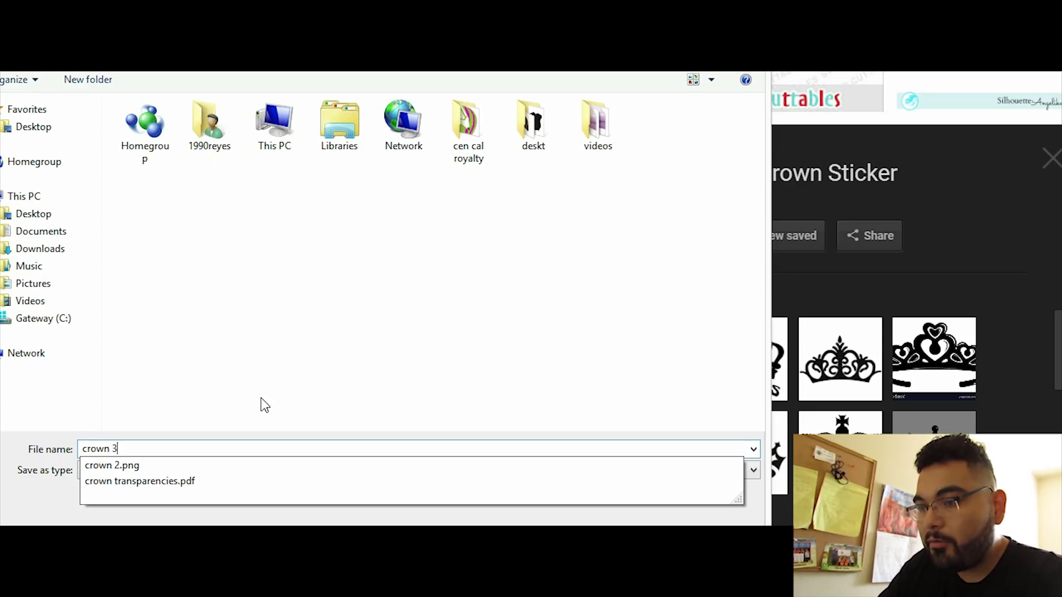
pyautogui.press('Return')
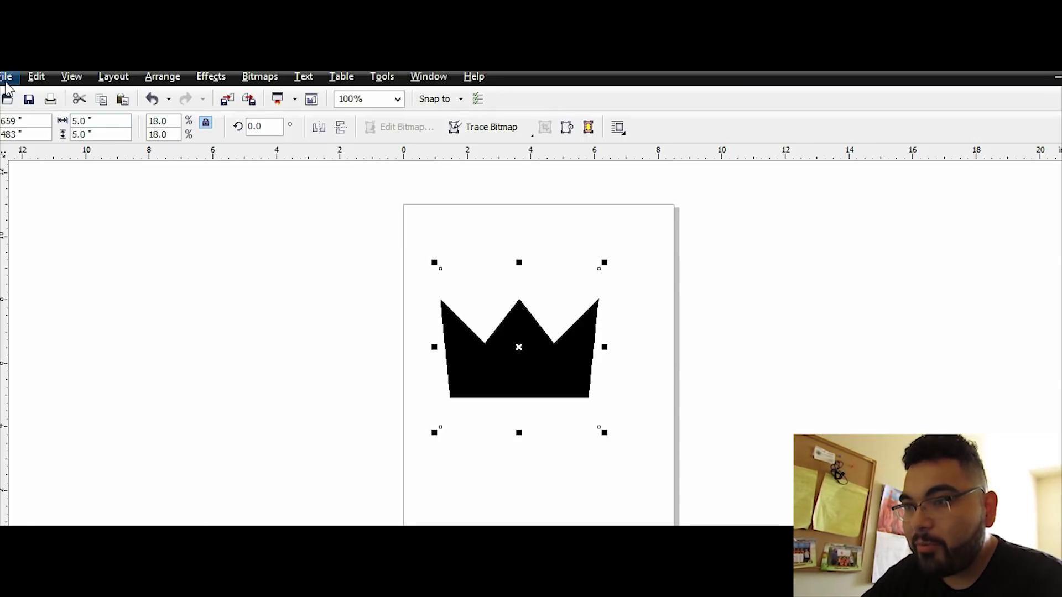
# Switch to CorelDRAW, import the "crown 3" file and place it on the empty area beside the page
pyautogui.click(7, 79)
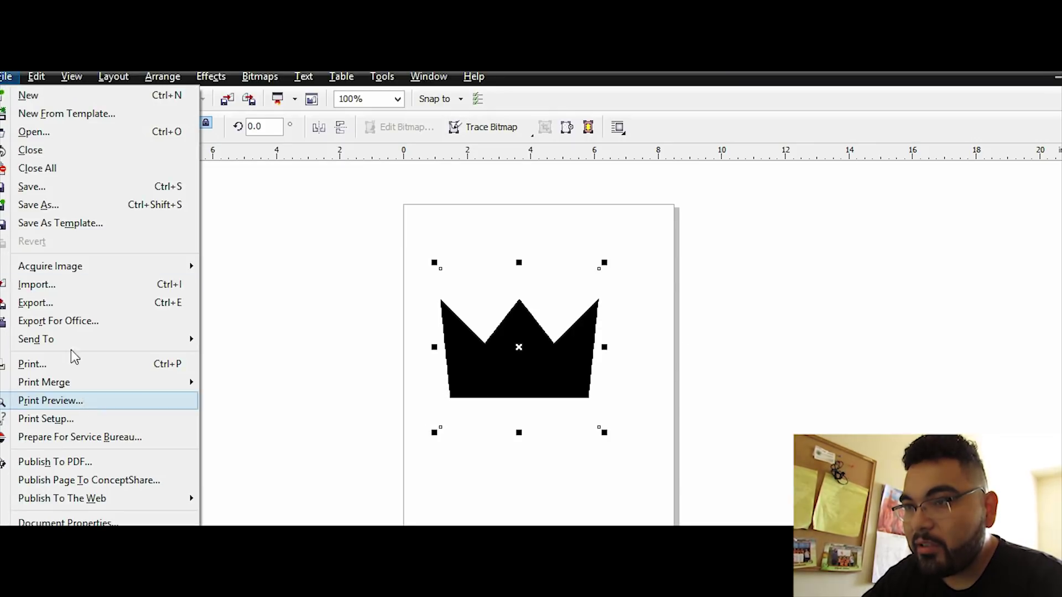
pyautogui.click(58, 281)
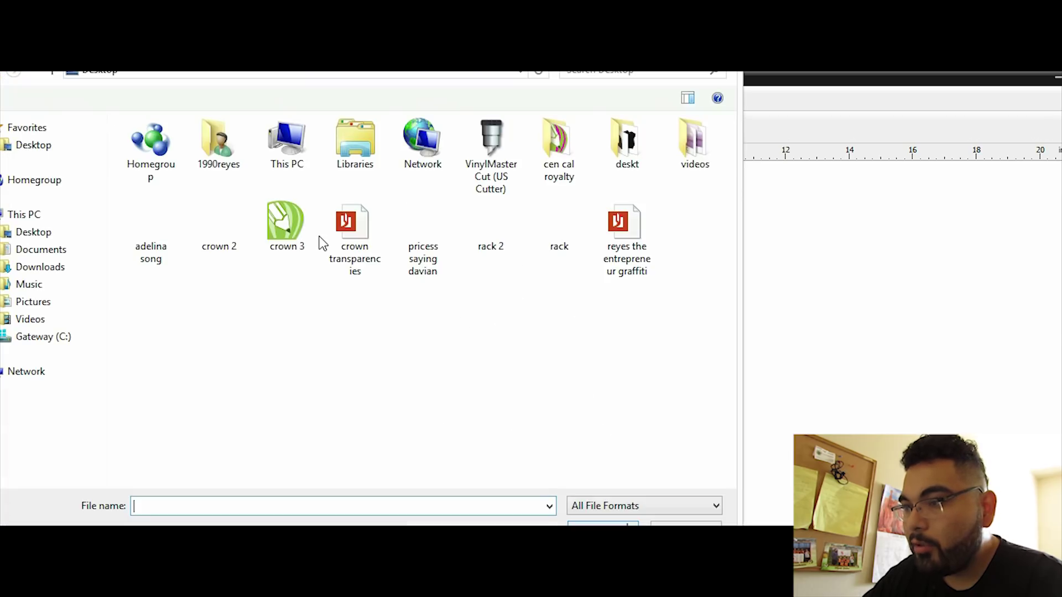
pyautogui.doubleClick(271, 232)
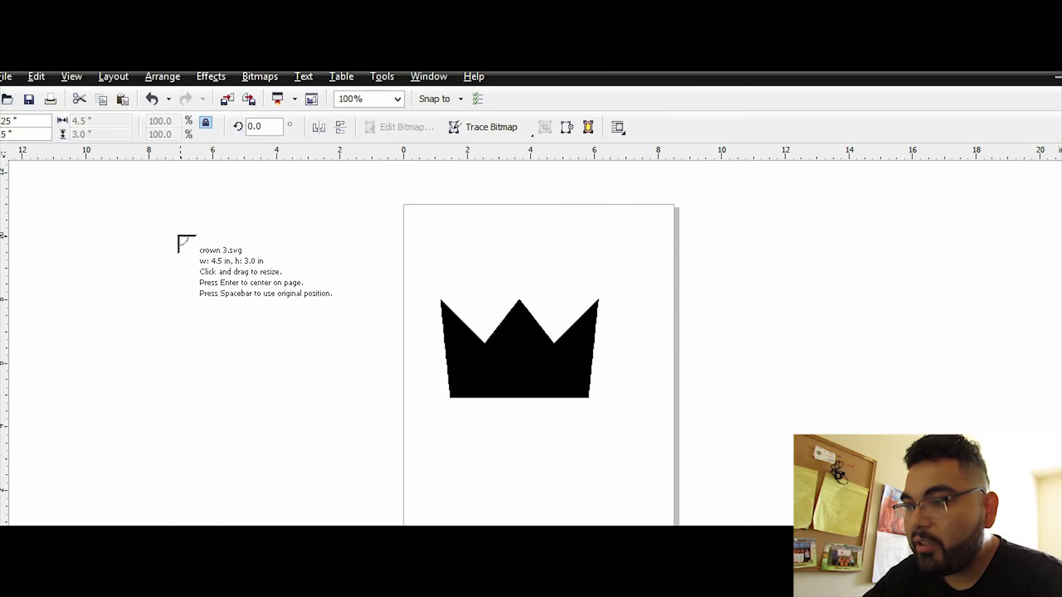
pyautogui.click(172, 232)
# Delete the old three-point crown and move the imported tiara onto the page in its place
pyautogui.click(507, 369)
pyautogui.press('Delete')
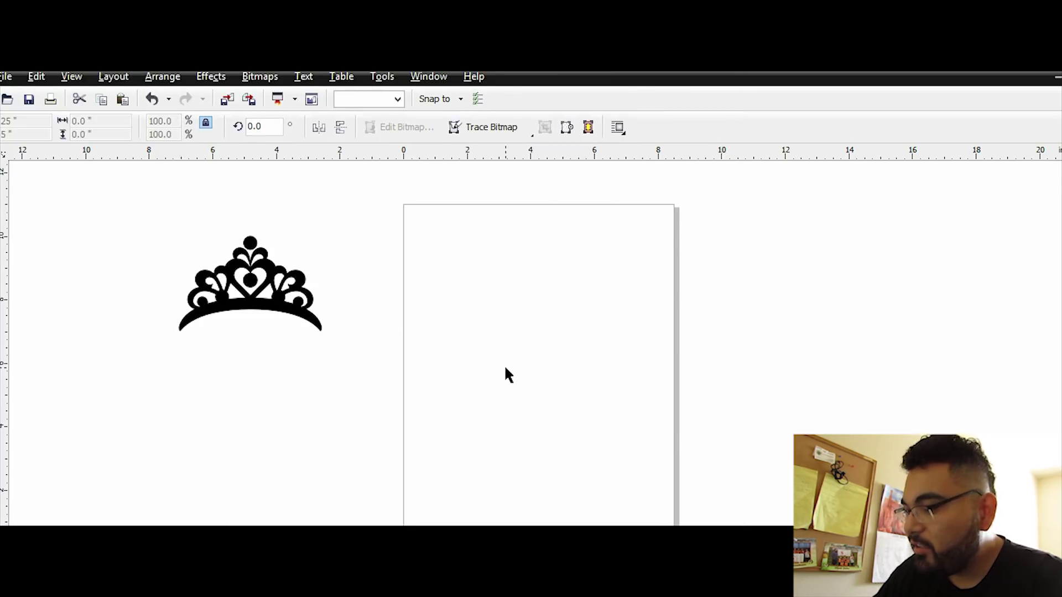
pyautogui.moveTo(252, 299); pyautogui.dragTo(523, 339)
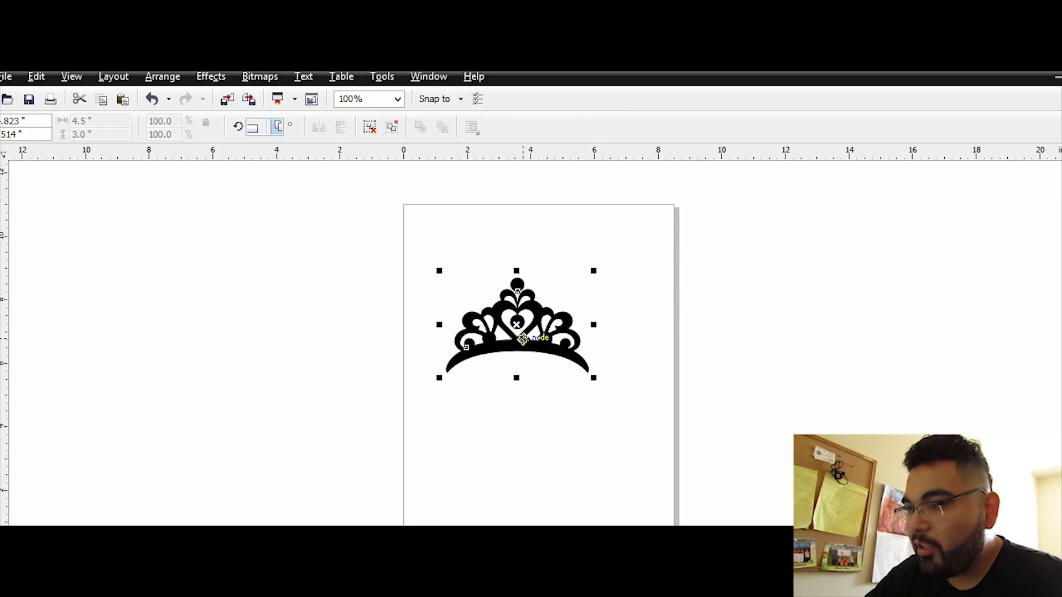
# Turn the tiara into an unfilled outline and enlarge it to about 8.3 by 5.5 inches, centred across the page
pyautogui.click(1061, 167)
pyautogui.rightClick(1061, 179)
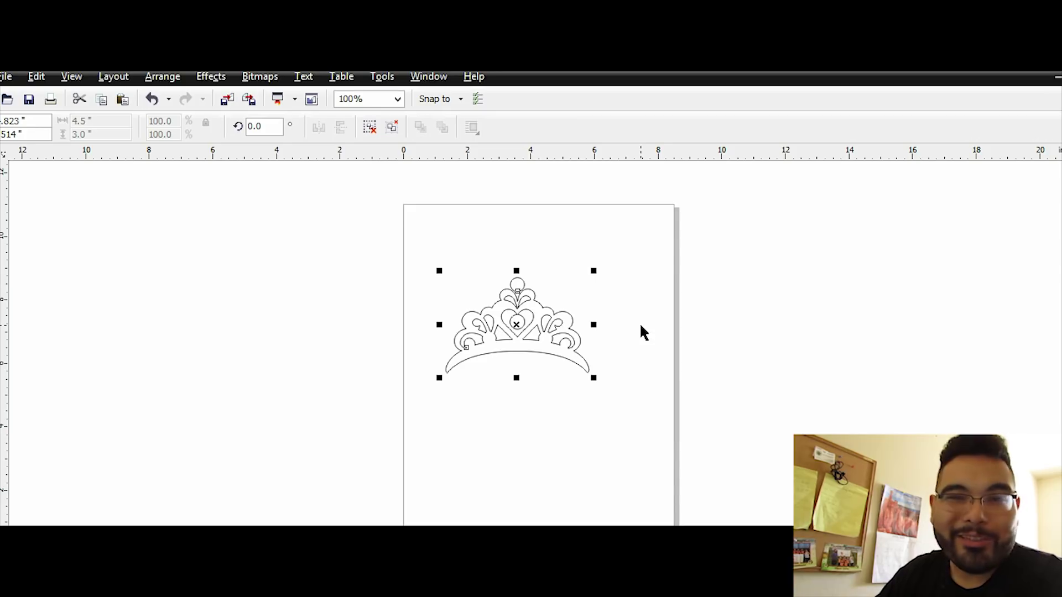
pyautogui.moveTo(594, 378); pyautogui.dragTo(714, 496)
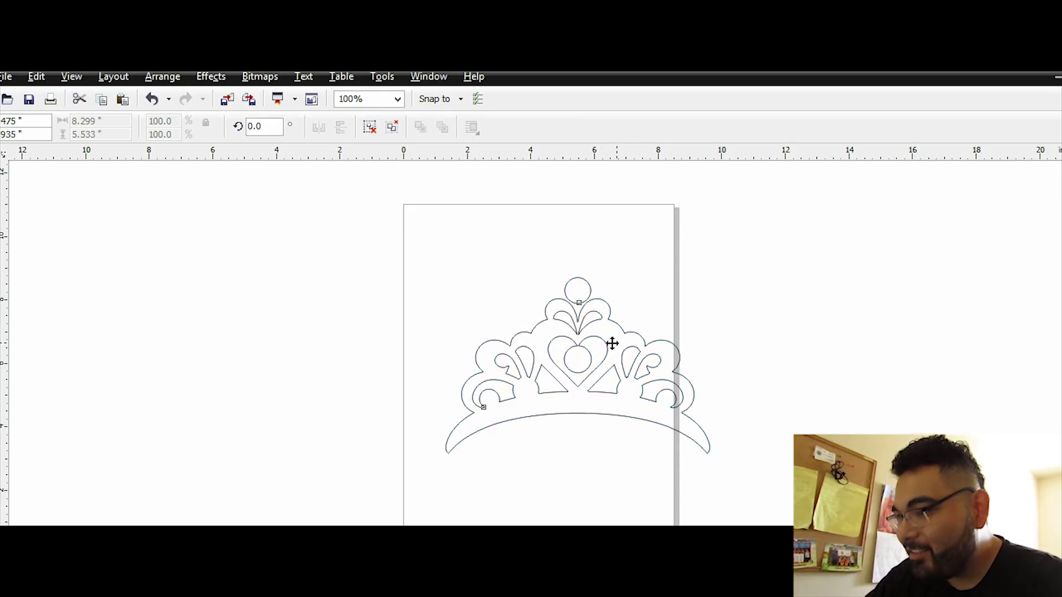
pyautogui.moveTo(614, 341); pyautogui.dragTo(568, 335)
# Examine the tiara's outline around the heart up close and compare it with the original picture in the browser
pyautogui.press('z')
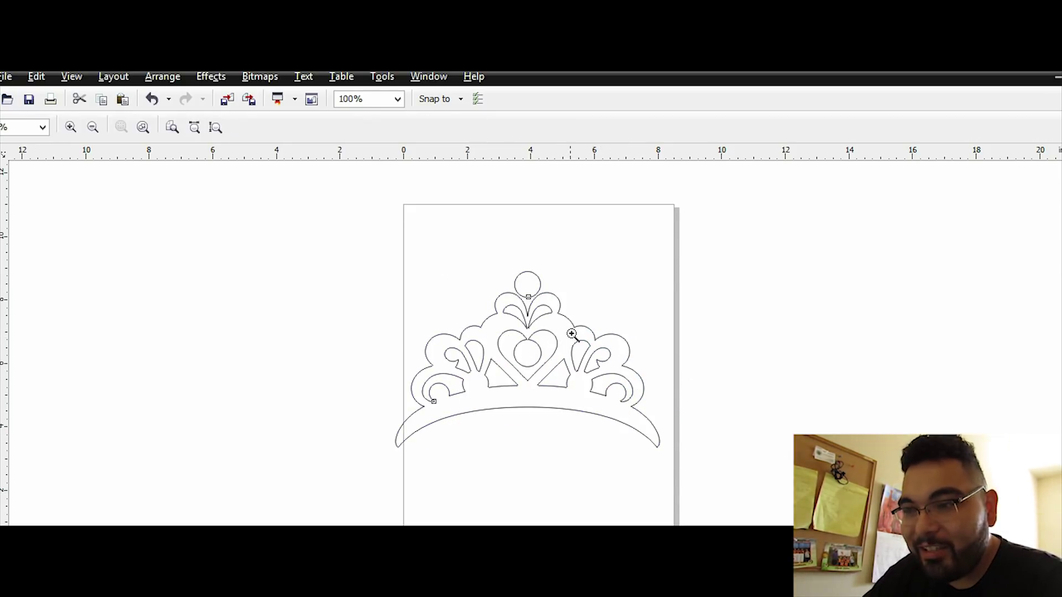
pyautogui.click(557, 372)
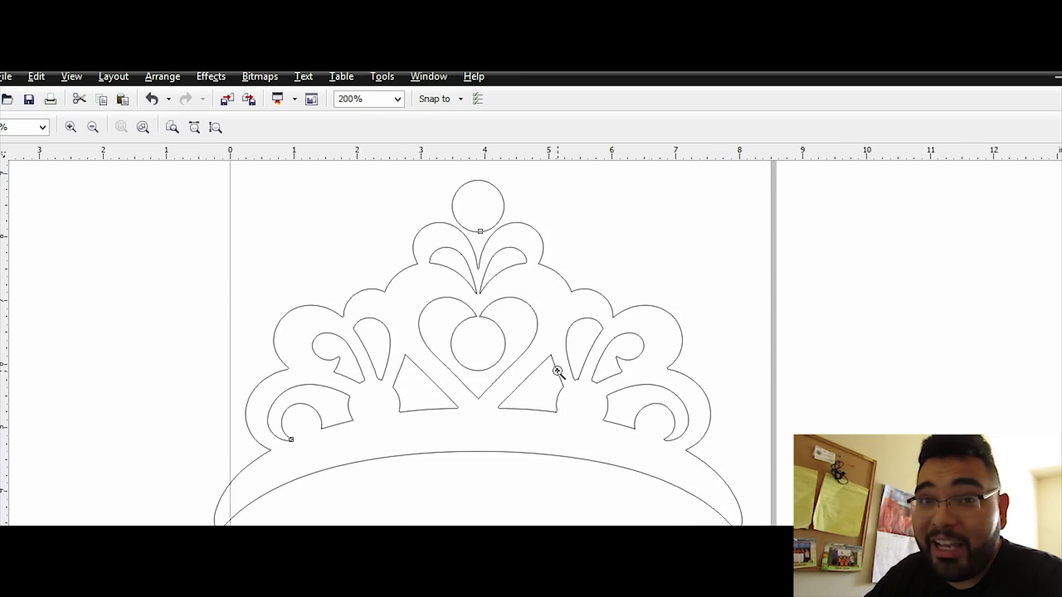
pyautogui.click(516, 364)
pyautogui.hotkey('alt', 'Tab')
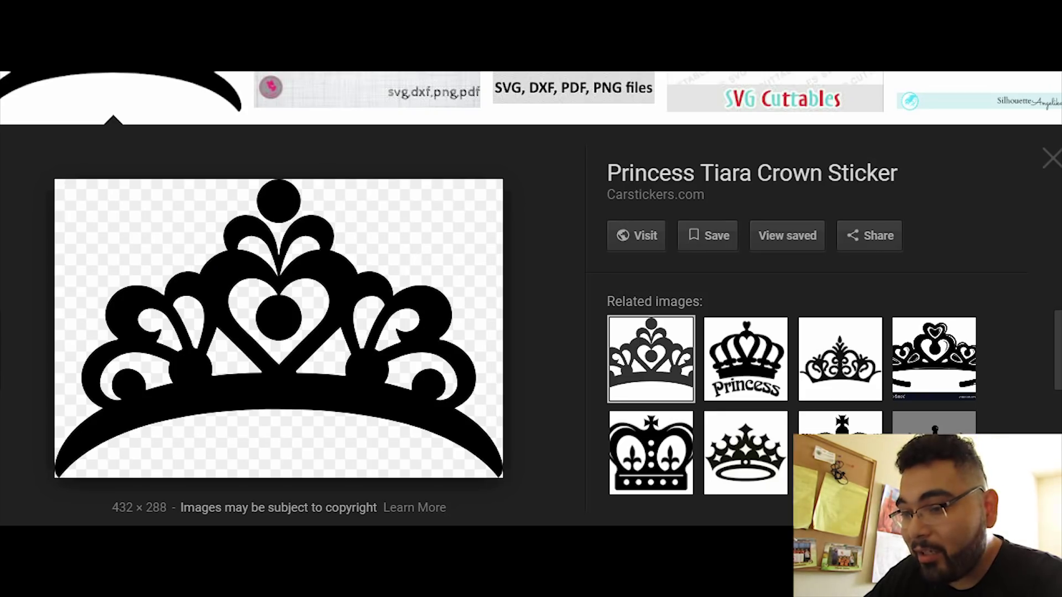
pyautogui.hotkey('alt', 'Tab')
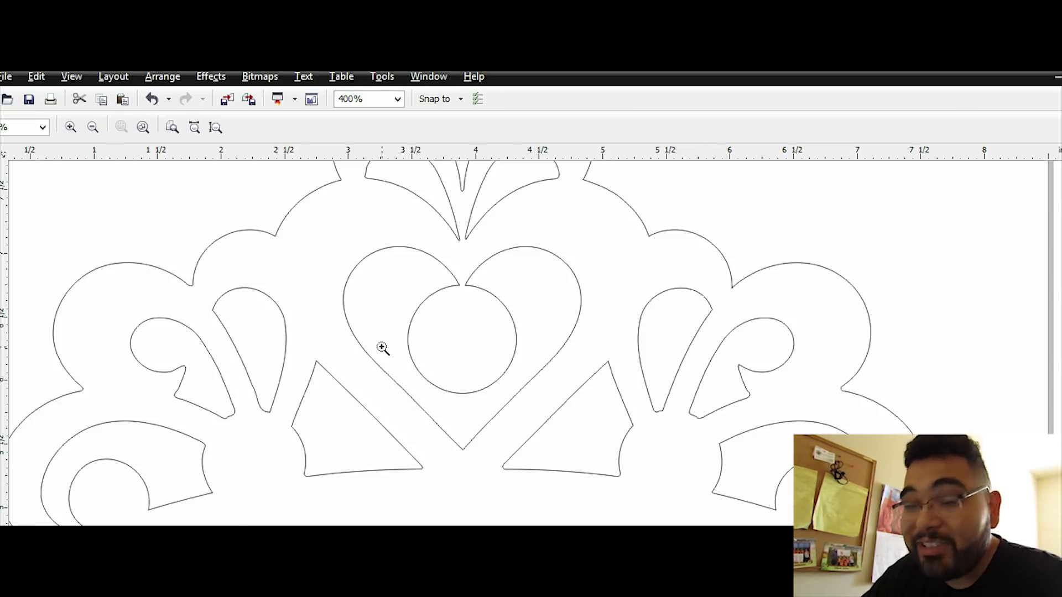
pyautogui.scroll(-1, 382, 347)
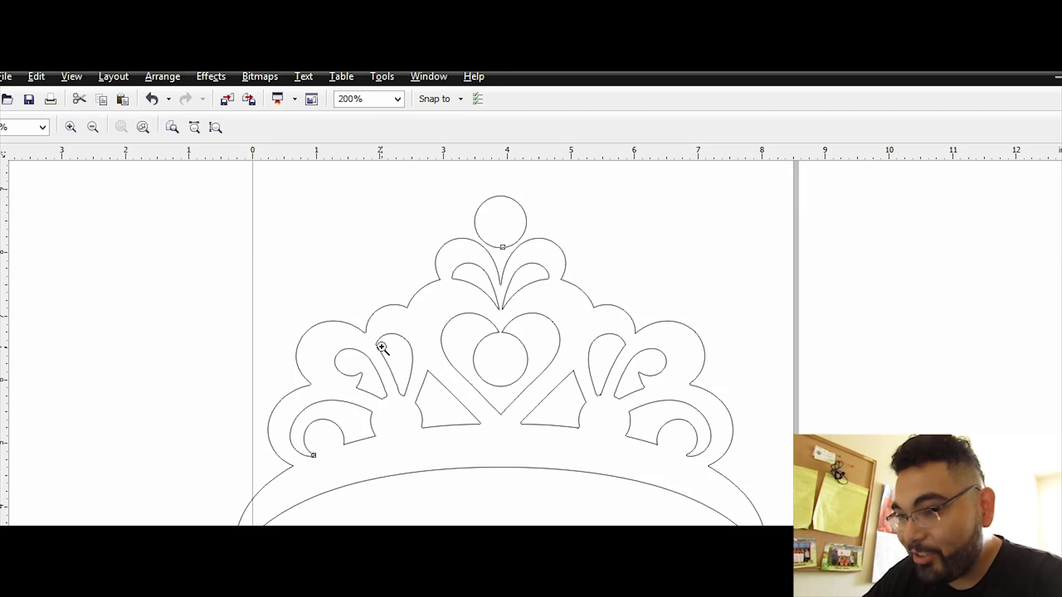
pyautogui.hotkey('ctrl', 'a')
pyautogui.moveTo(232, 190); pyautogui.dragTo(410, 230)
pyautogui.moveTo(626, 422); pyautogui.dragTo(594, 346)
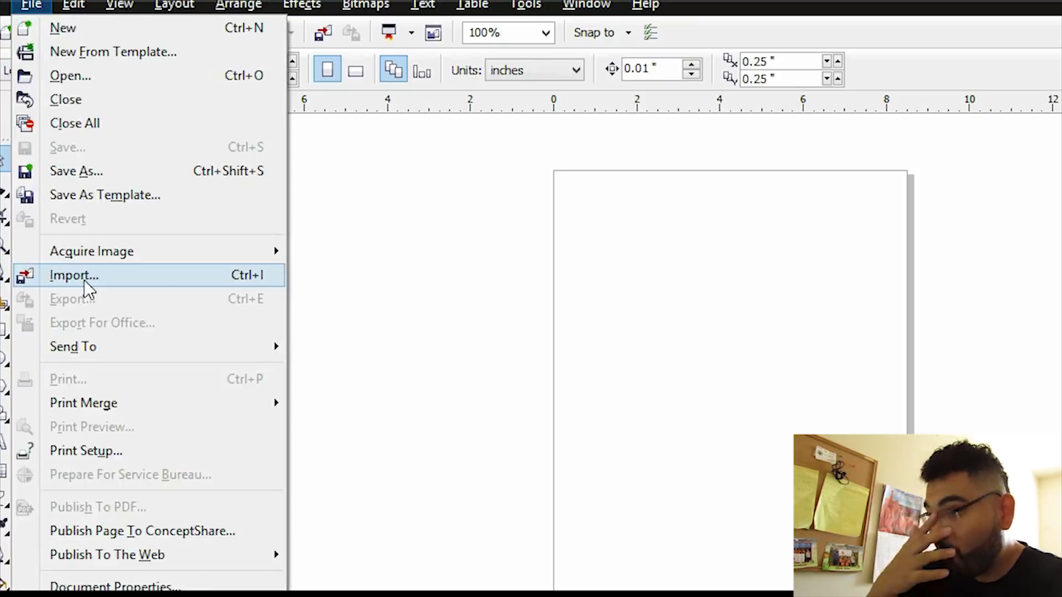
# Search the Desktop for "me", import the "free 99 me" photo and position it over the Letter page
pyautogui.click(84, 279)
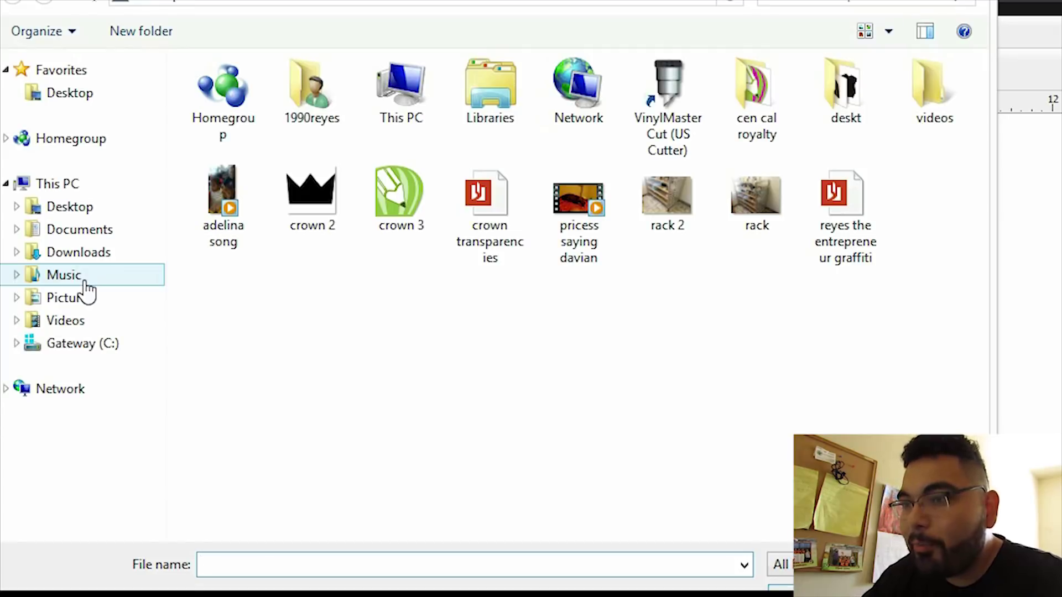
pyautogui.click(70, 91)
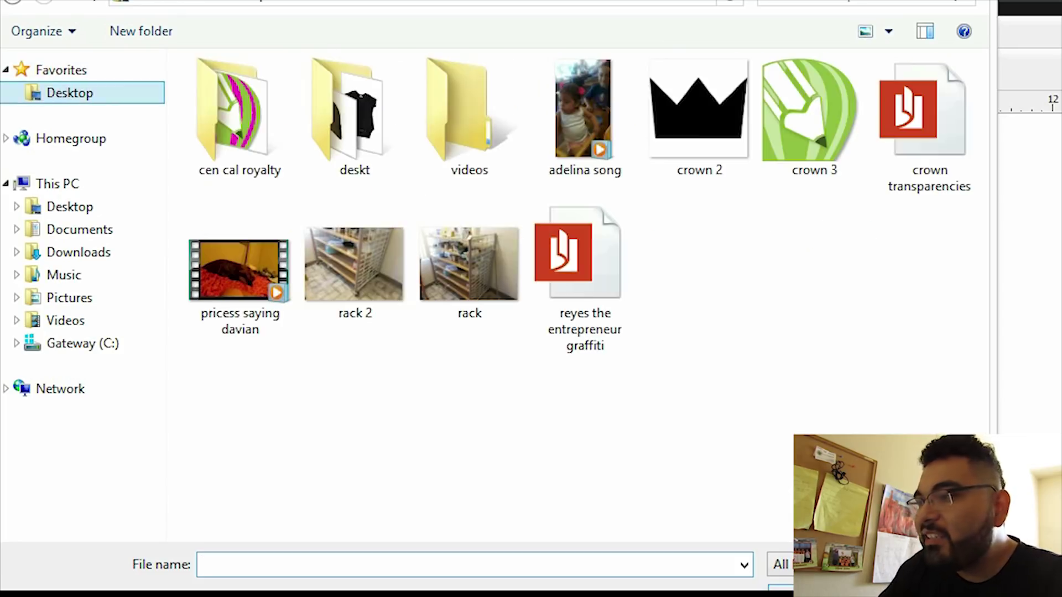
pyautogui.click(863, 3)
pyautogui.write('me')
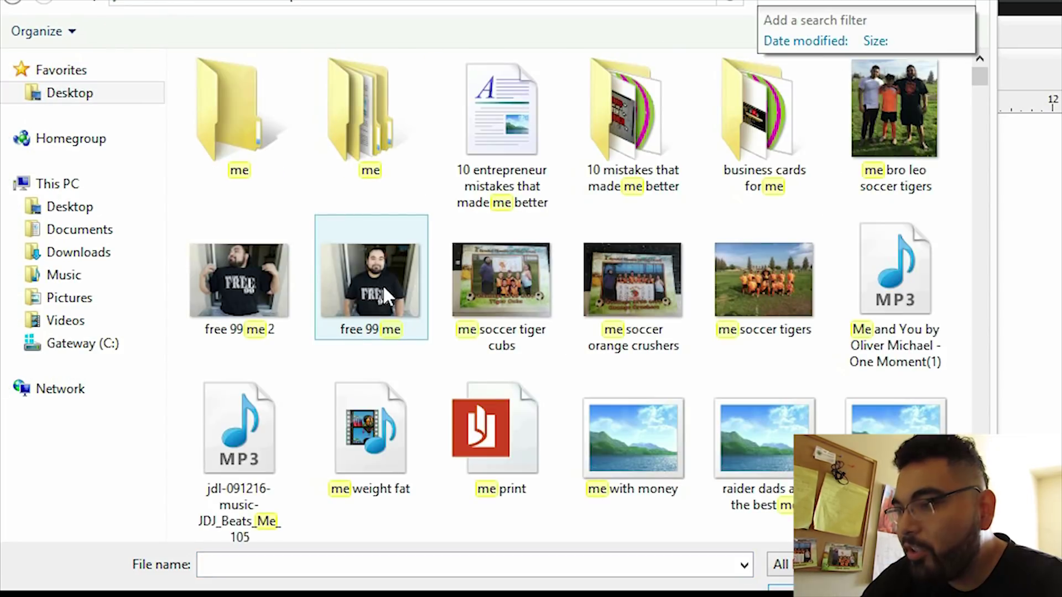
pyautogui.doubleClick(383, 285)
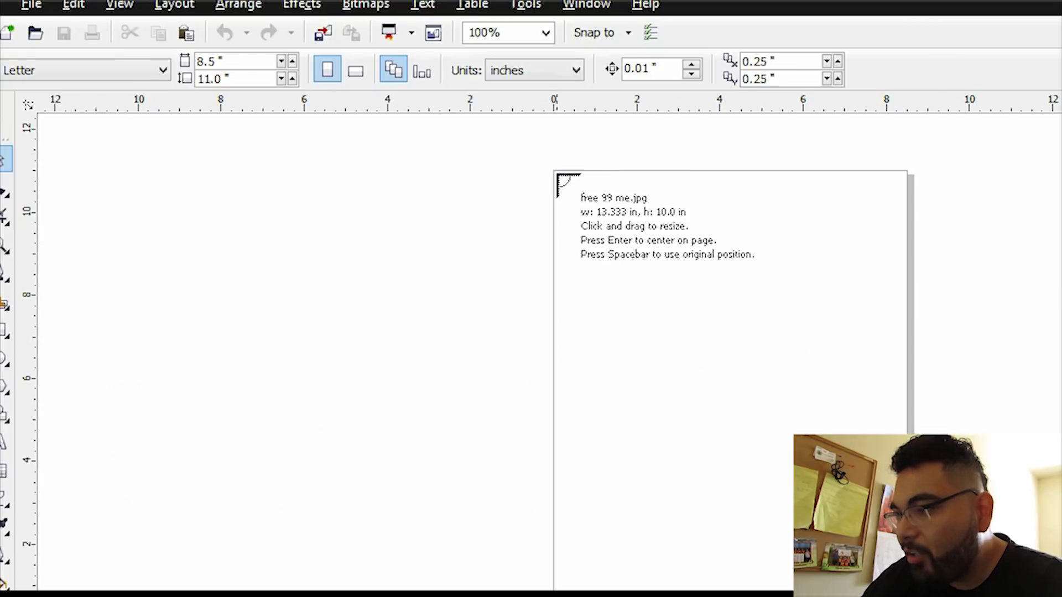
pyautogui.click(557, 176)
pyautogui.moveTo(666, 349); pyautogui.dragTo(503, 397)
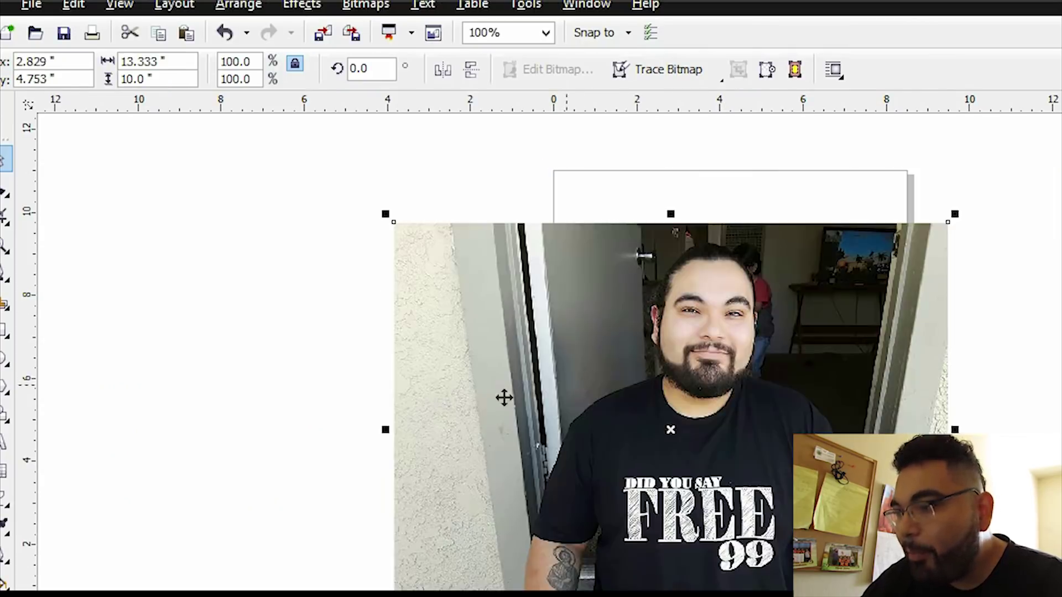
pyautogui.moveTo(553, 325); pyautogui.dragTo(556, 270)
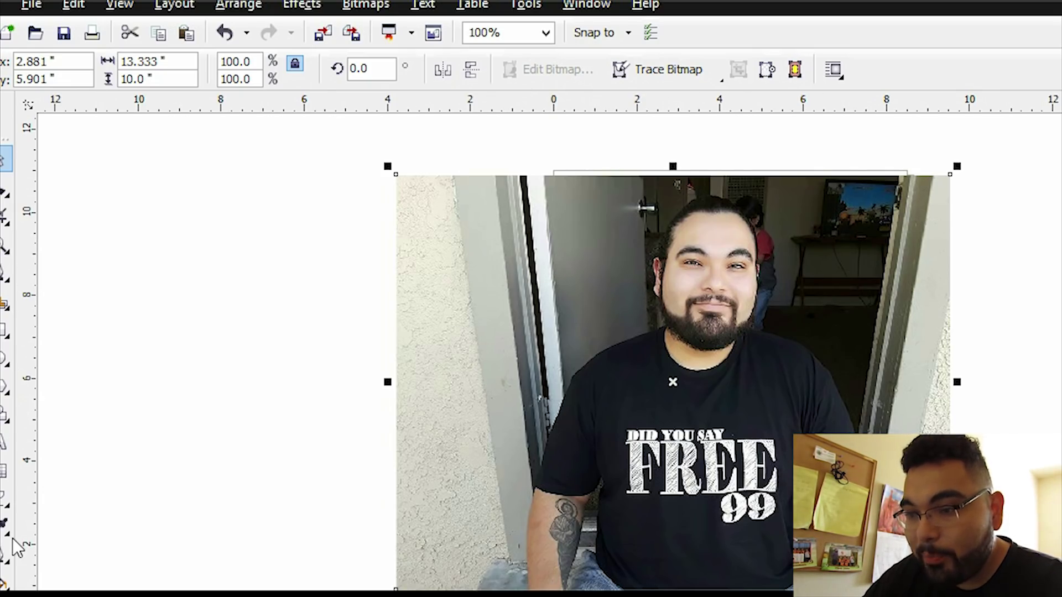
# Apply a Uniform transparency to the photo and lock it in place for tracing
pyautogui.click(3, 500)
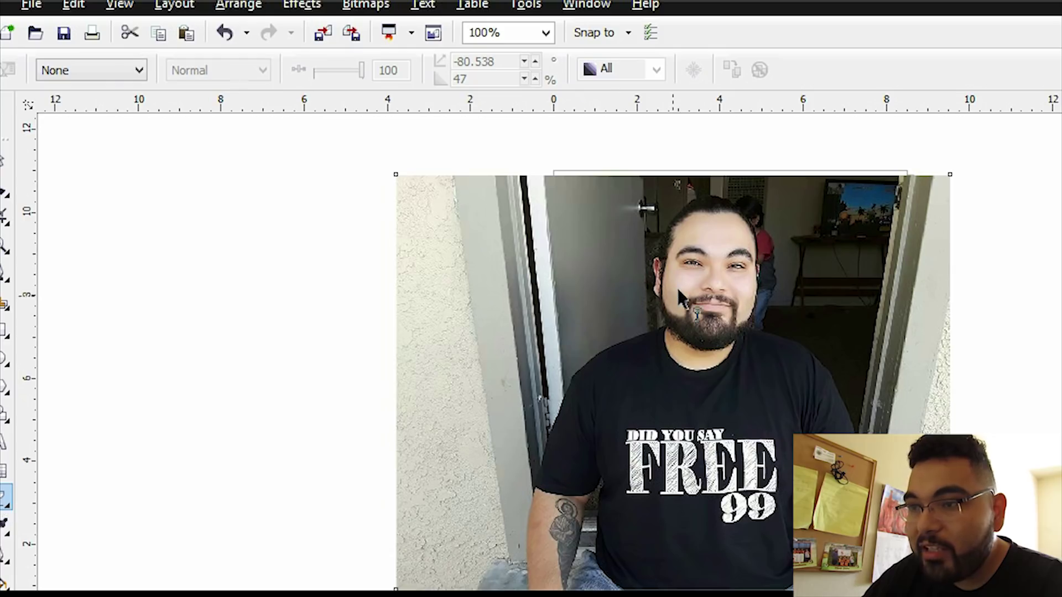
pyautogui.click(136, 71)
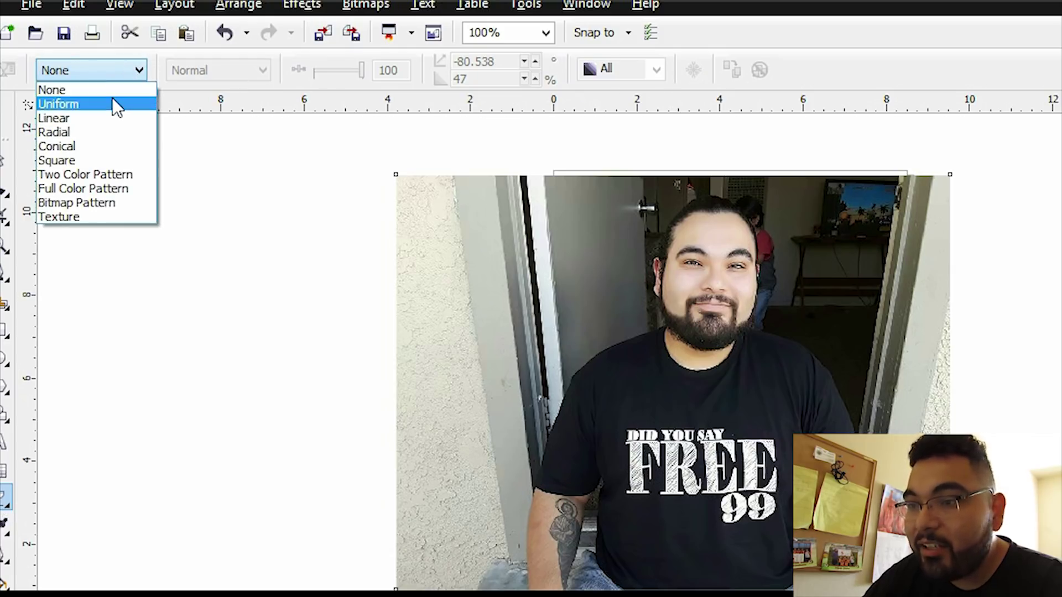
pyautogui.click(115, 105)
pyautogui.click(4, 161)
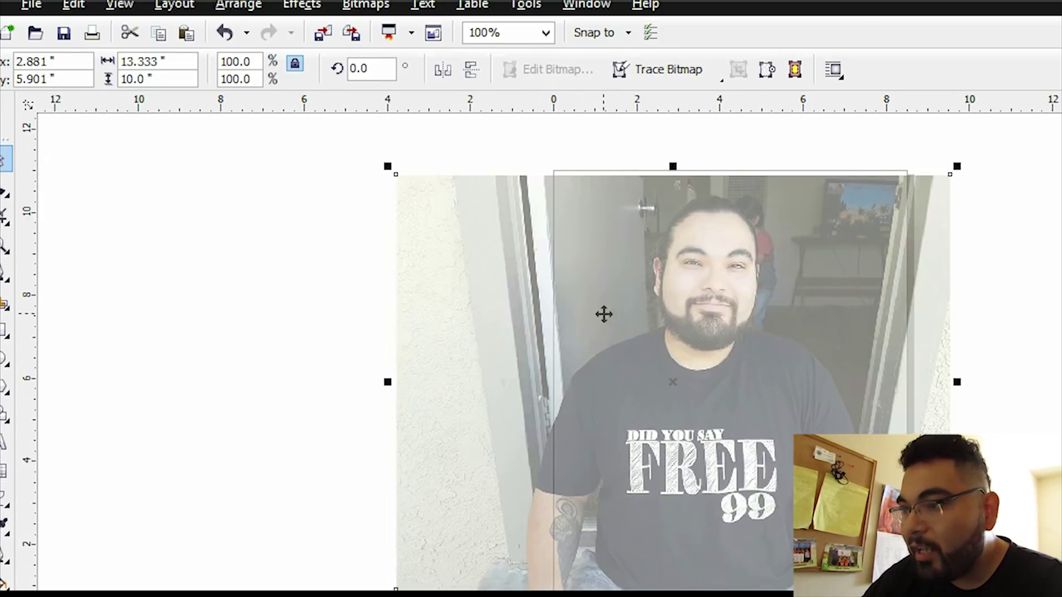
pyautogui.rightClick(606, 319)
pyautogui.click(690, 185)
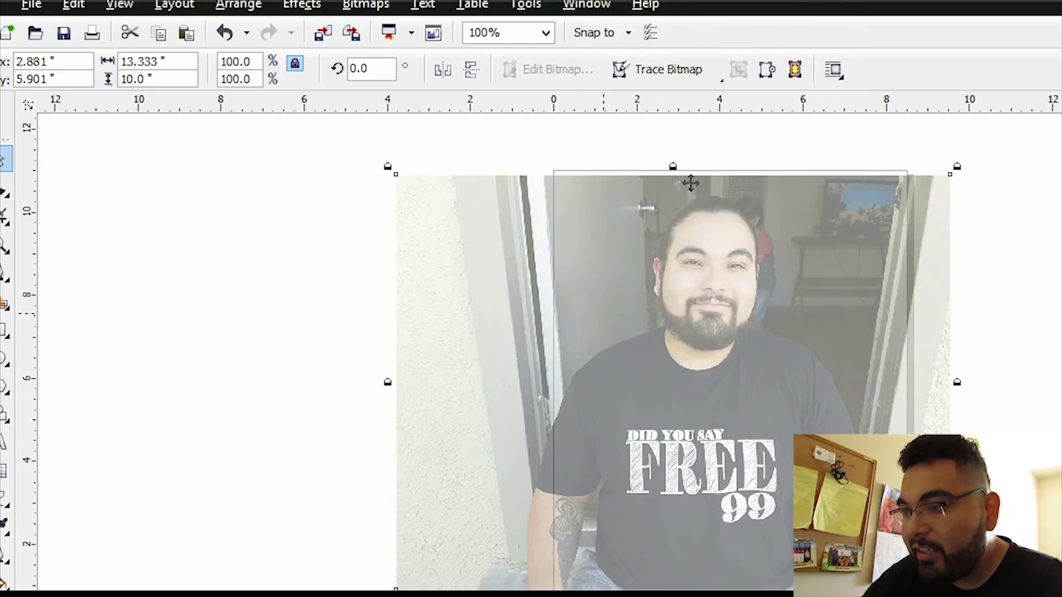
# Start a Pen outline at the photo's lower edge, following the tattooed arm's outer side past the sleeve to the shoulder
pyautogui.click(5, 247)
pyautogui.click(634, 517)
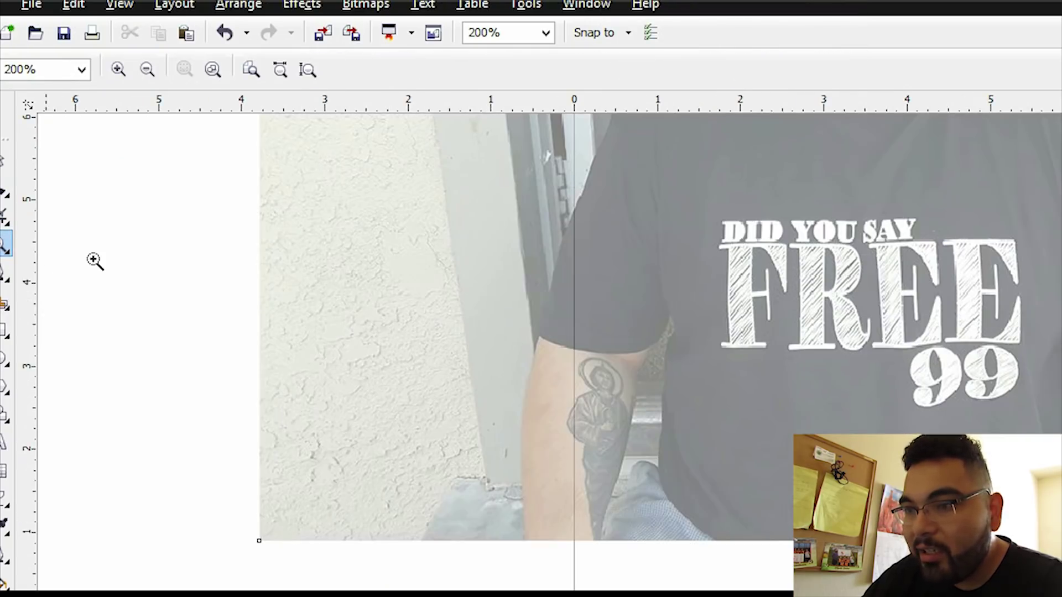
pyautogui.click(684, 429)
pyautogui.click(4, 276)
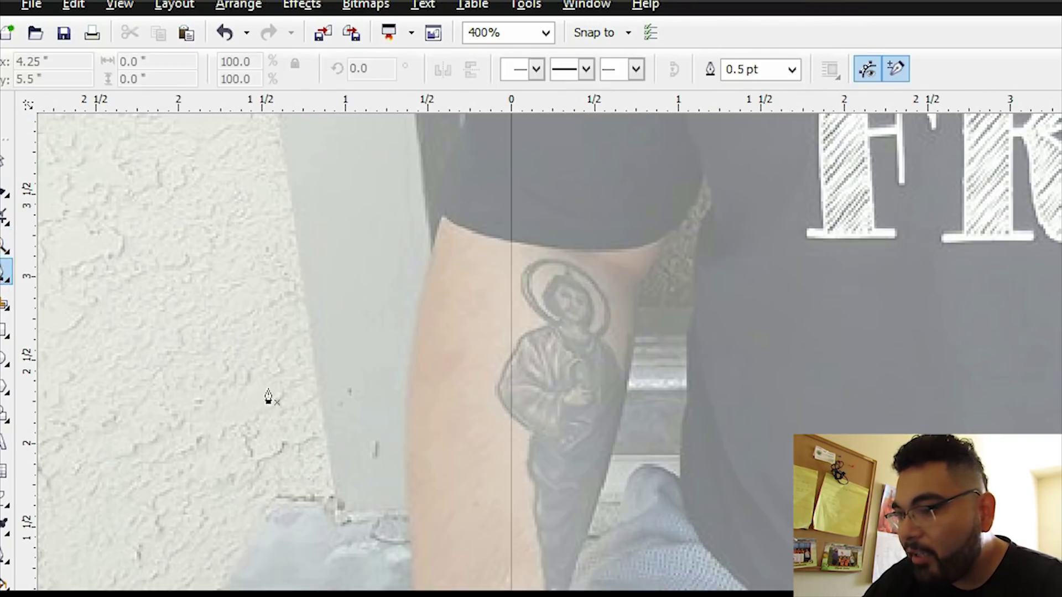
pyautogui.scroll(5, 550, 352)
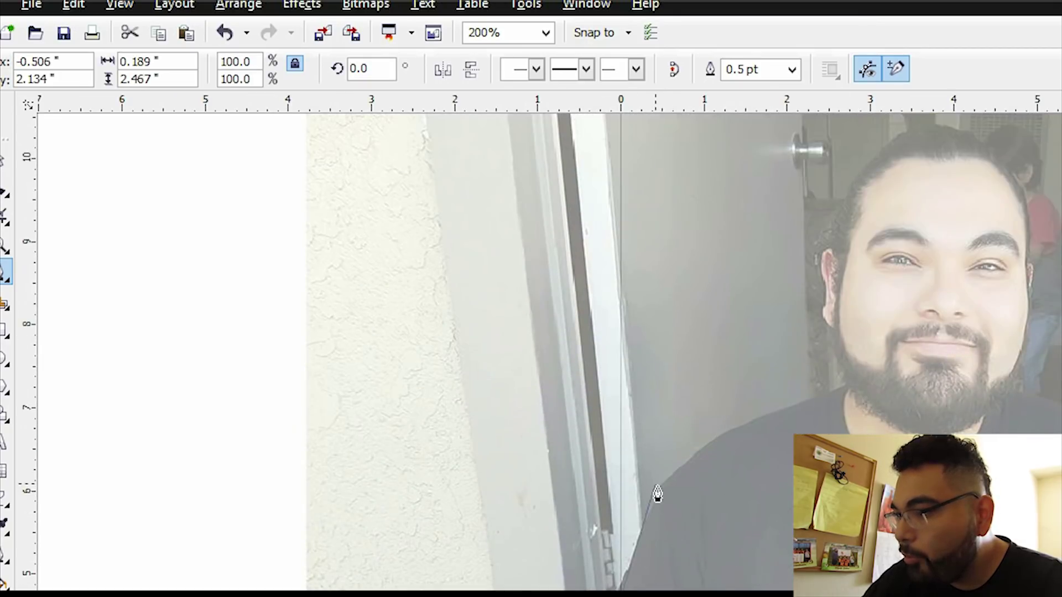
pyautogui.click(657, 487)
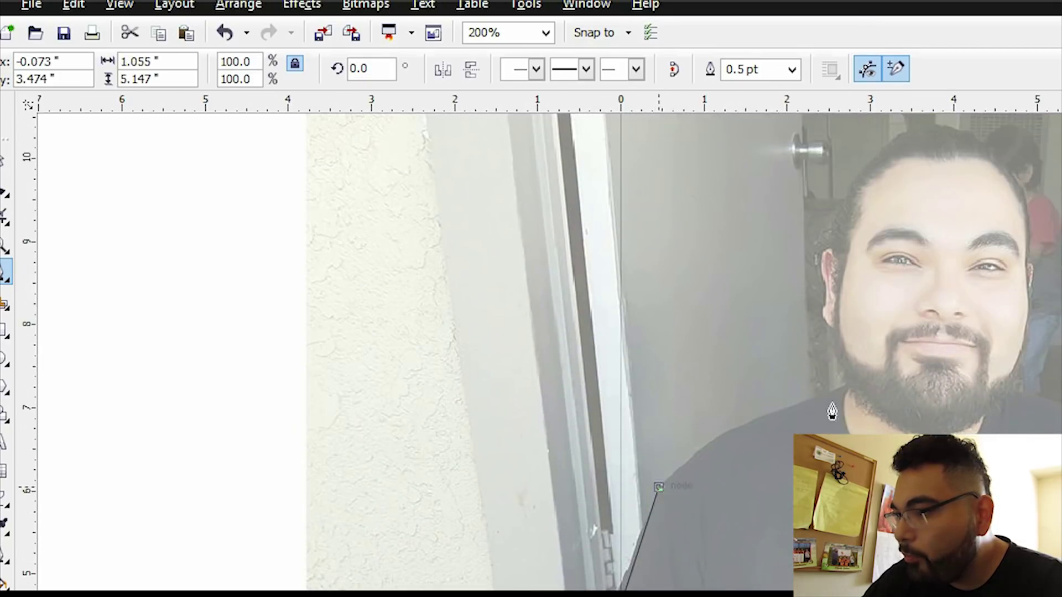
# Continue the Pen outline along the shoulder, ear, head and opposite side of the body, closing it at the starting node
pyautogui.click(846, 386)
pyautogui.click(831, 327)
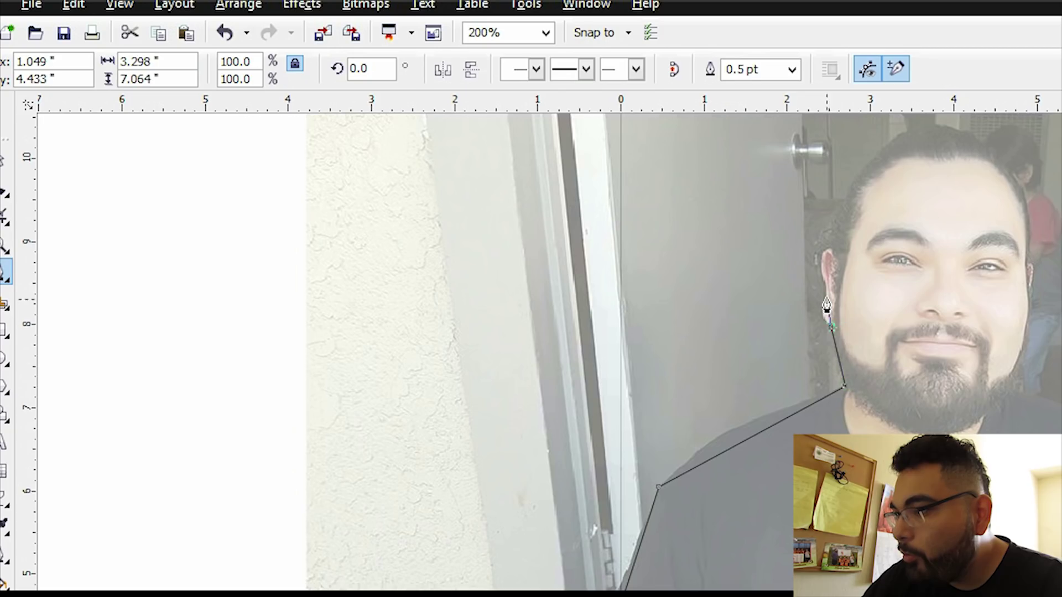
pyautogui.click(826, 281)
pyautogui.click(834, 238)
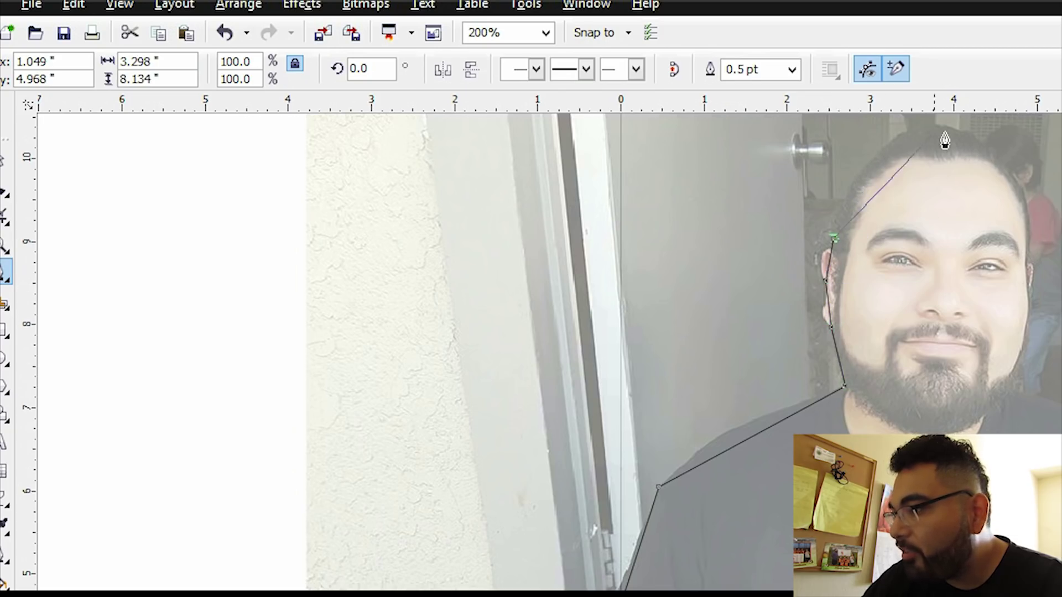
pyautogui.click(928, 129)
pyautogui.click(1028, 260)
pyautogui.click(1029, 297)
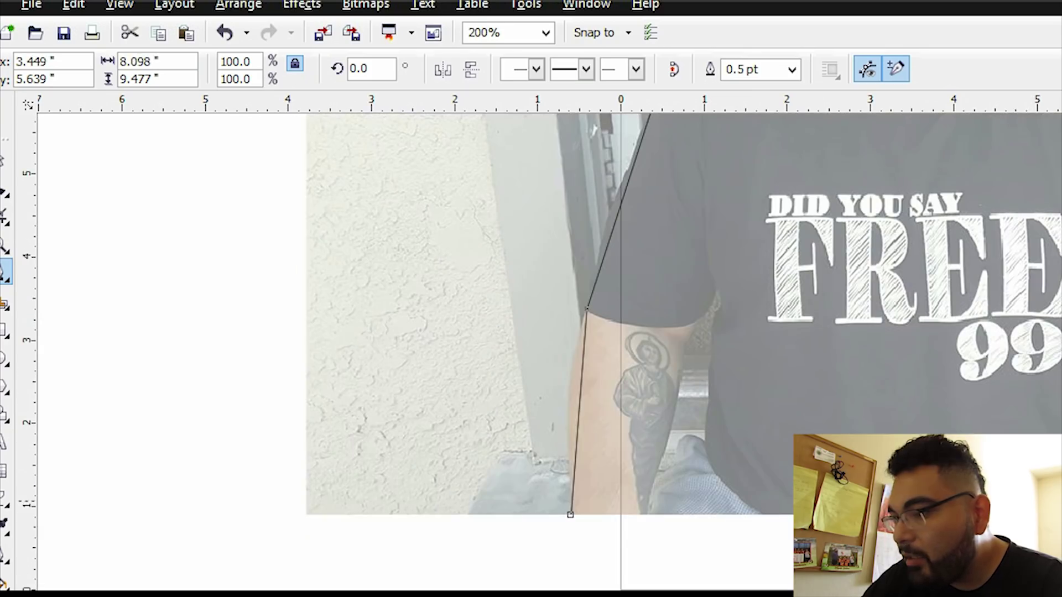
pyautogui.click(570, 515)
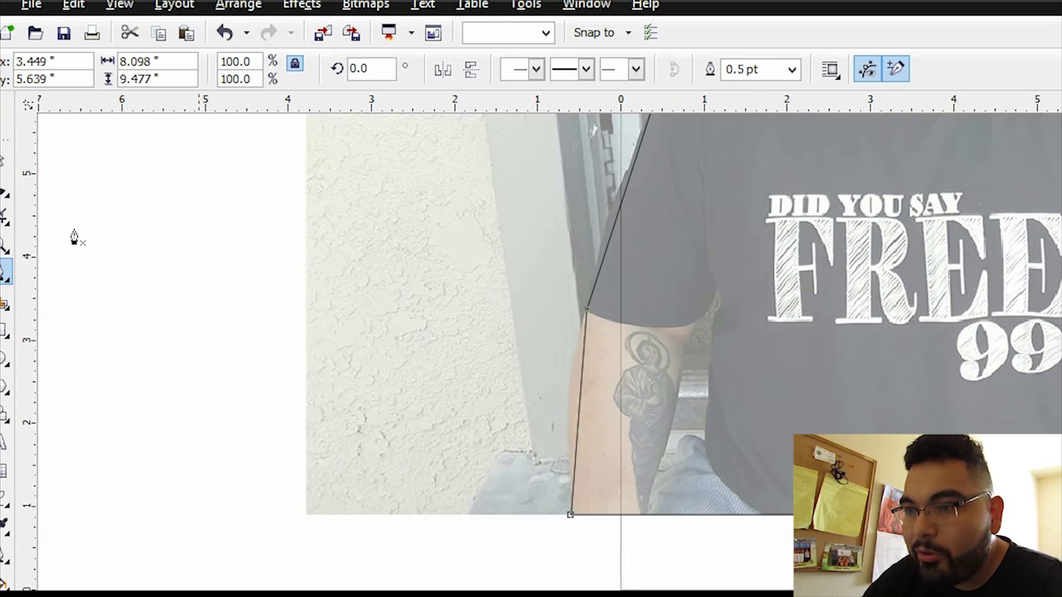
# Convert all outline nodes to curves and bend the segments to follow the tattooed forearm and its sleeve
pyautogui.click(3, 197)
pyautogui.click(748, 71)
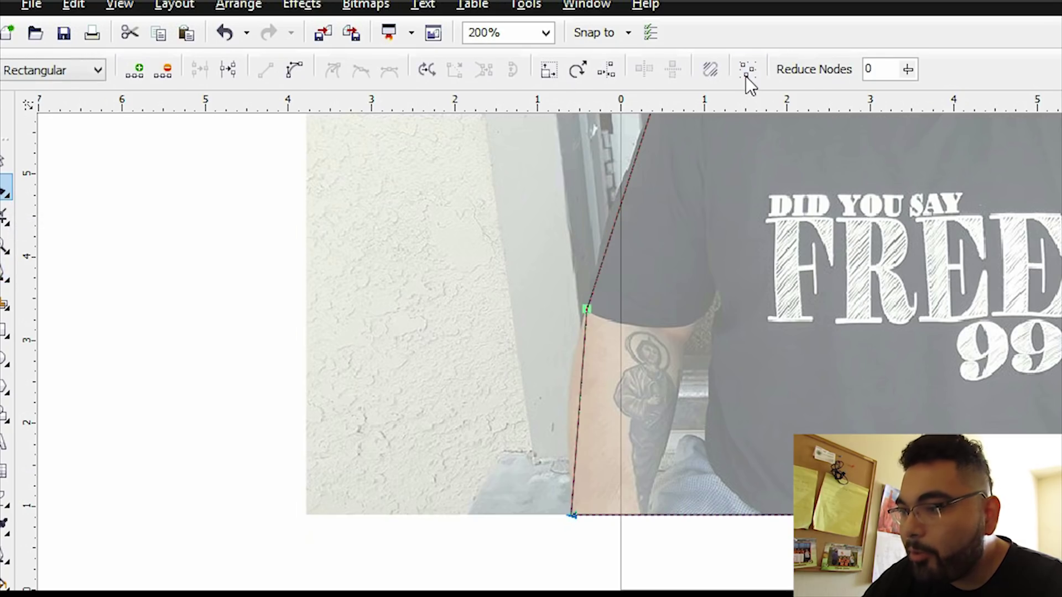
pyautogui.click(294, 70)
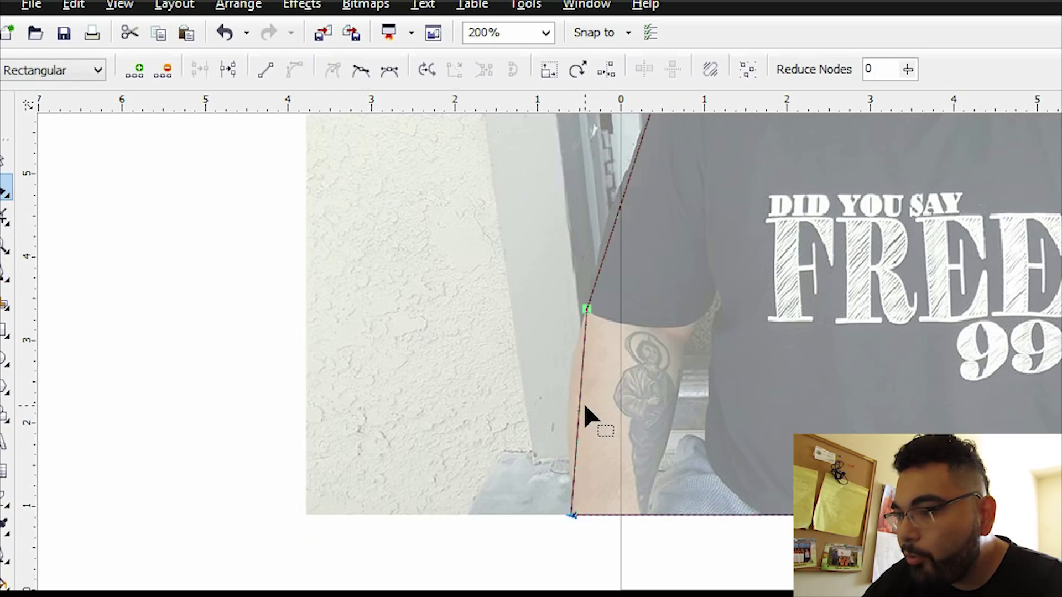
pyautogui.moveTo(579, 404); pyautogui.dragTo(569, 402)
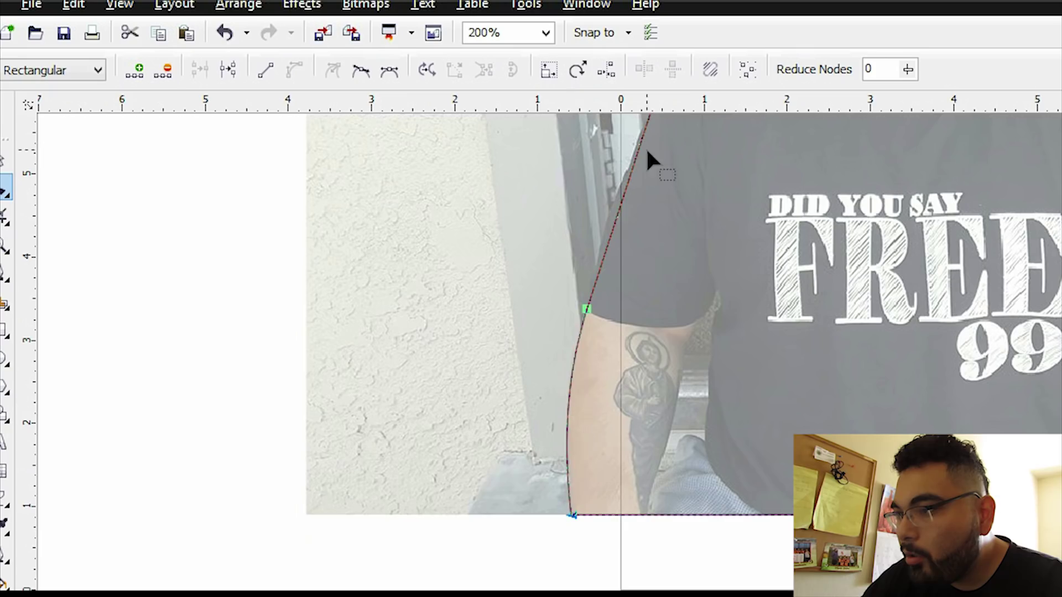
pyautogui.moveTo(626, 187); pyautogui.dragTo(675, 195)
pyautogui.moveTo(675, 195); pyautogui.dragTo(613, 203)
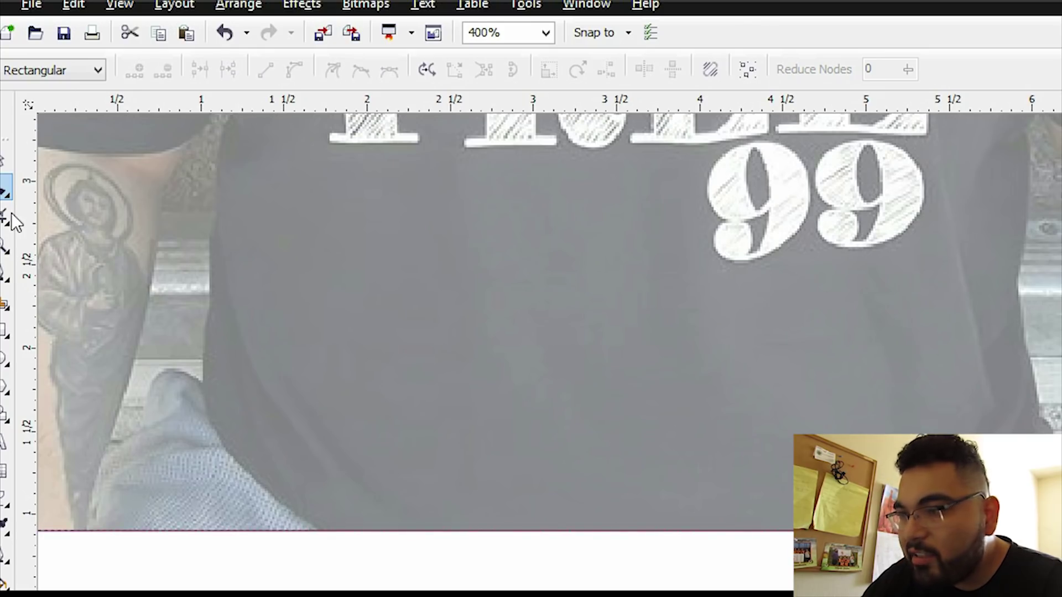
# Outline the background gap between the tattooed arm and the shirt with the Pen tool
pyautogui.click(4, 244)
pyautogui.scroll(-1, 607, 301)
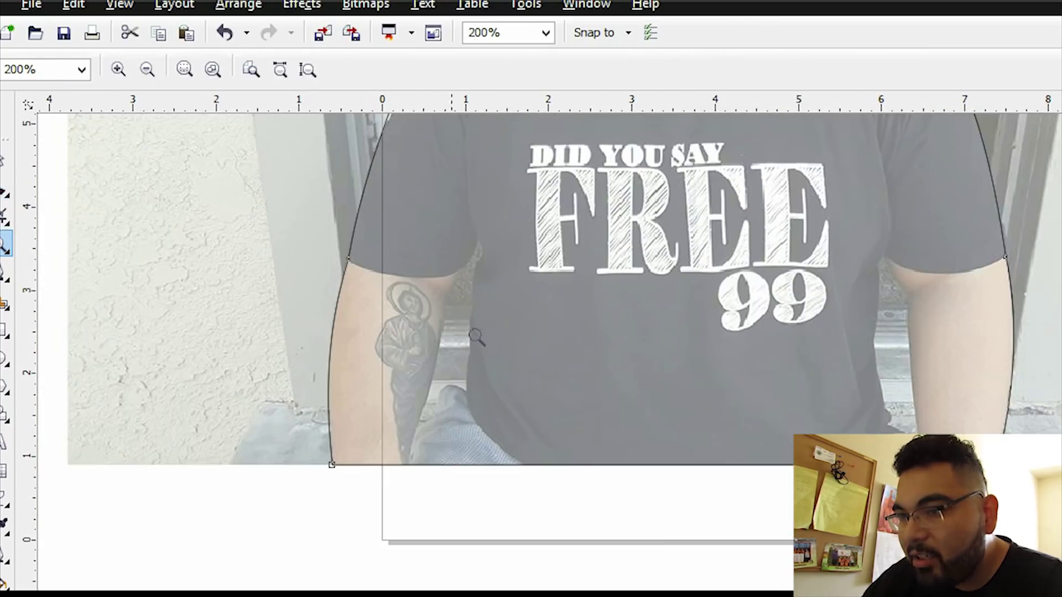
pyautogui.click(506, 322)
pyautogui.click(5, 271)
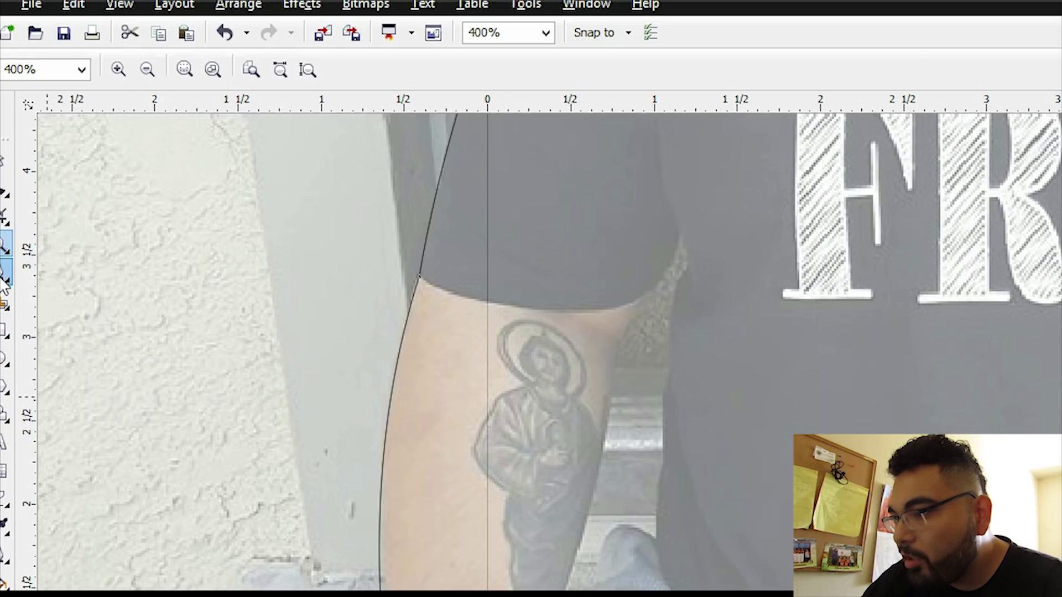
pyautogui.click(682, 242)
# Curve the arm-gap outline to fit the shirt edge and make its node just below the armpit a cusp
pyautogui.press('F10')
pyautogui.moveTo(678, 316); pyautogui.dragTo(658, 317)
pyautogui.hotkey('ctrl', 'z')
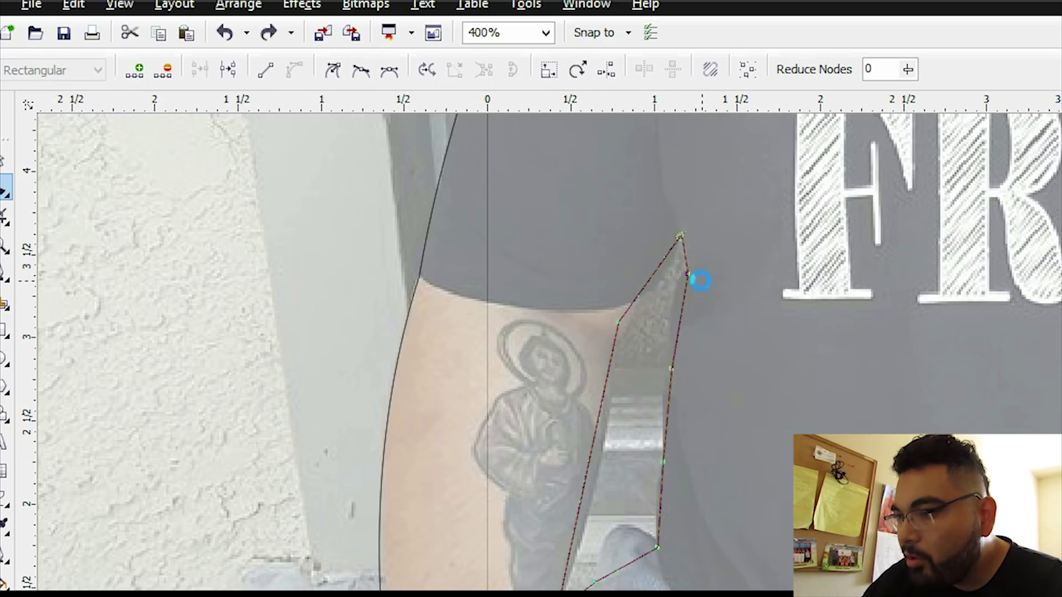
pyautogui.rightClick(688, 277)
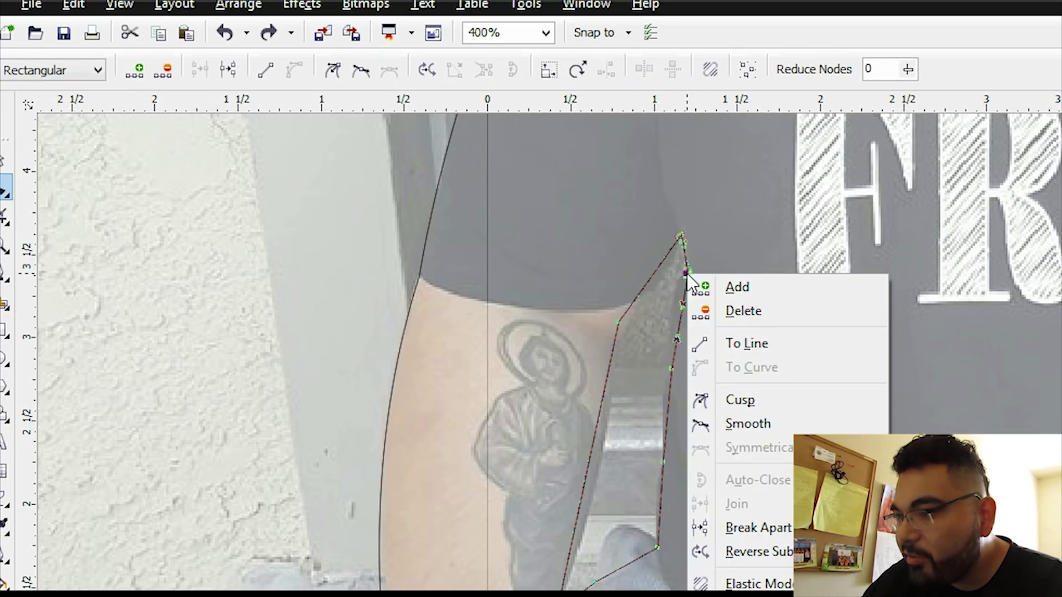
pyautogui.click(743, 397)
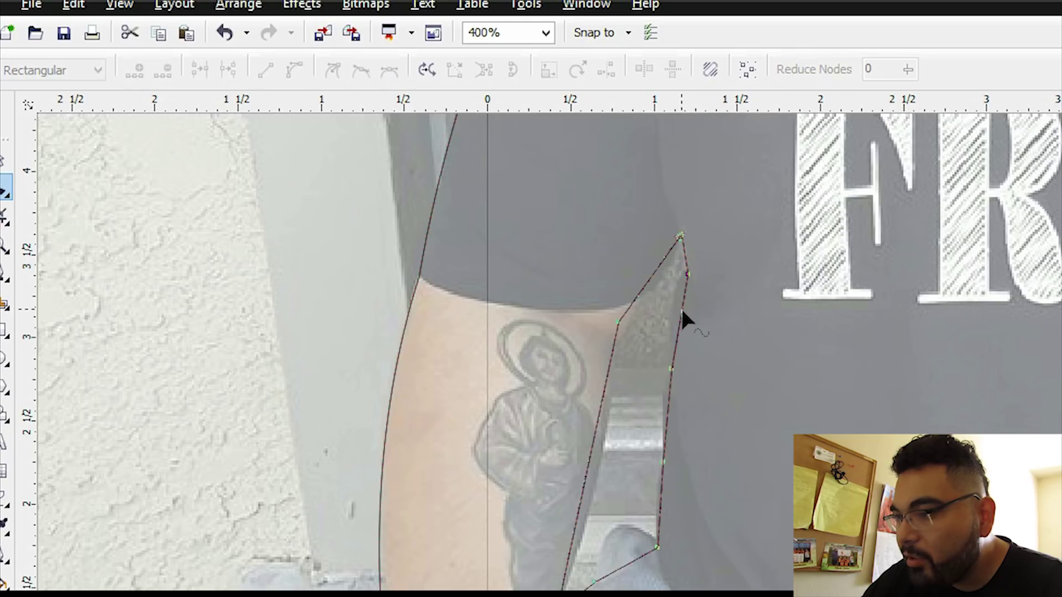
pyautogui.scroll(-1, 681, 307)
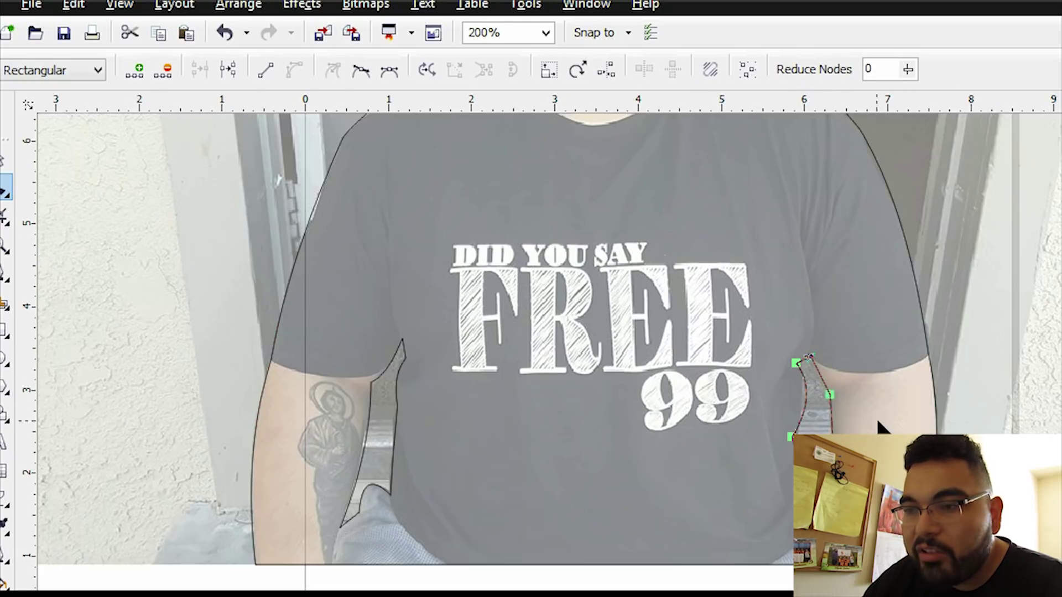
# Select the body outline together with both arm-gap outlines and combine them into one shape
pyautogui.click(177, 176)
pyautogui.click(5, 244)
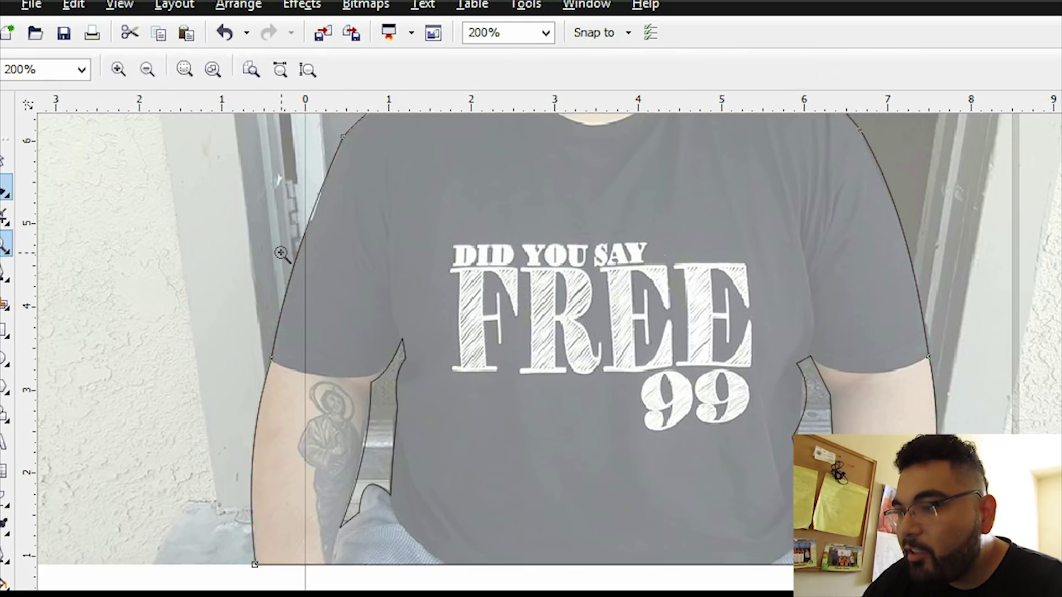
pyautogui.rightClick(281, 253)
pyautogui.rightClick(281, 253)
pyautogui.click(742, 360)
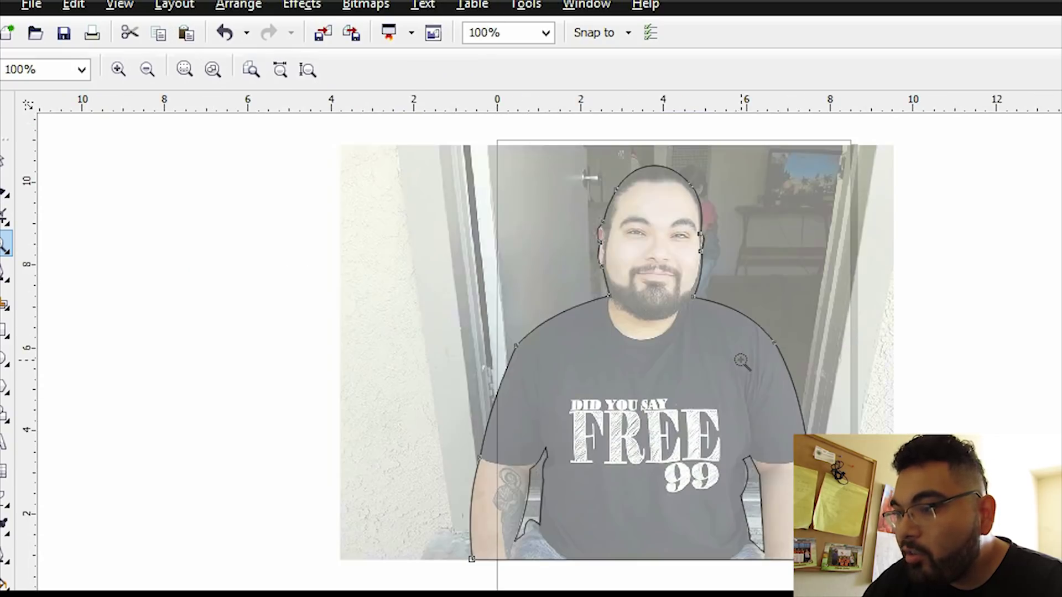
pyautogui.press('space')
pyautogui.click(520, 540)
pyautogui.click(547, 320)
pyautogui.moveTo(849, 578); pyautogui.dragTo(443, 110)
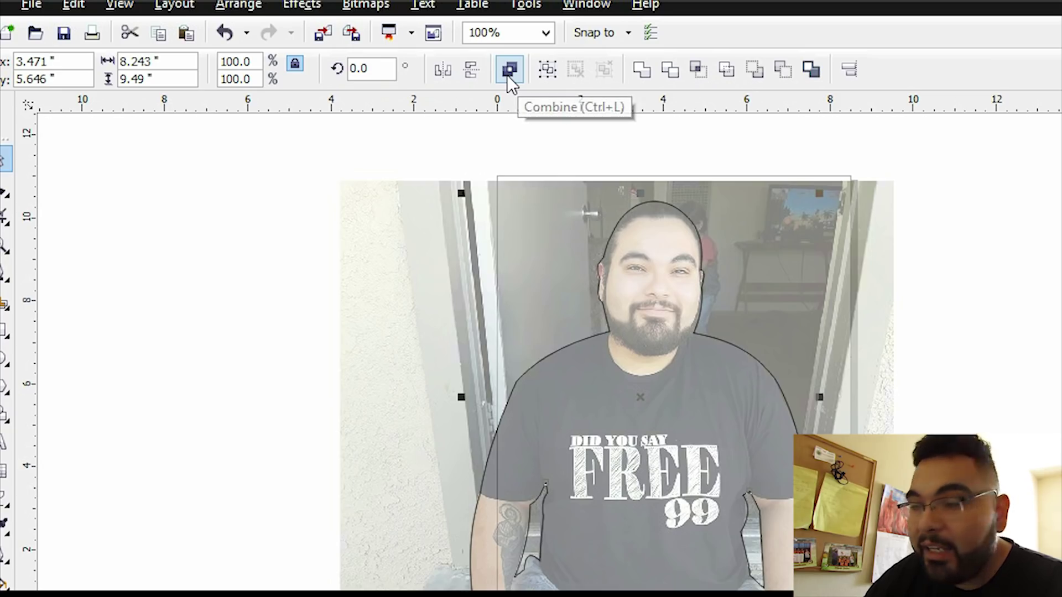
pyautogui.click(507, 74)
# Move the combined outline off the photo to check its arm cutouts, and undo the move
pyautogui.moveTo(650, 367); pyautogui.dragTo(1061, 348)
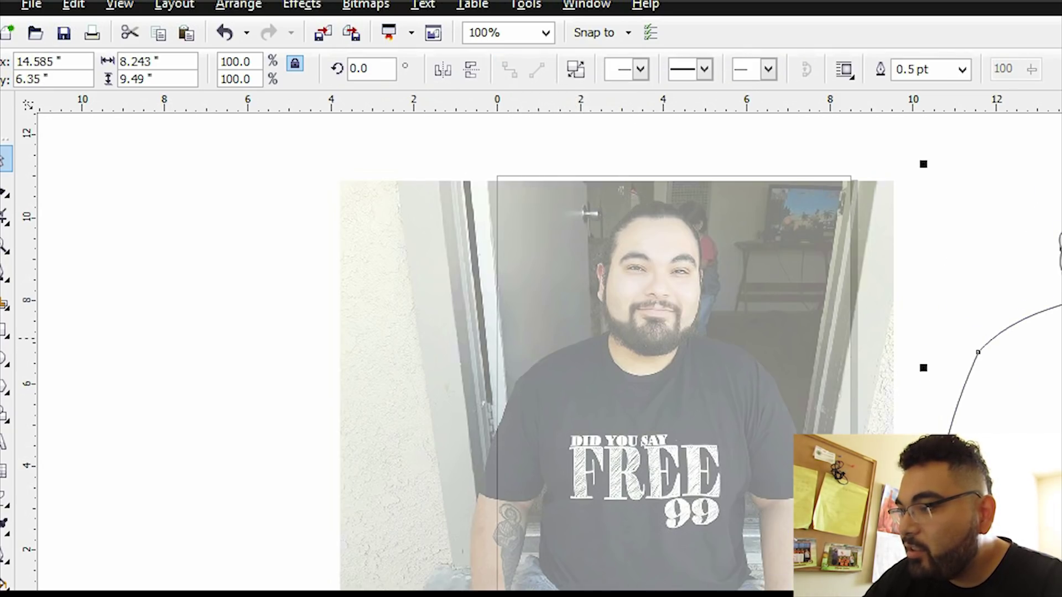
pyautogui.click(1061, 349)
pyautogui.moveTo(1033, 389); pyautogui.dragTo(1061, 331)
pyautogui.hotkey('ctrl', 'z')
pyautogui.hotkey('ctrl', 'z')
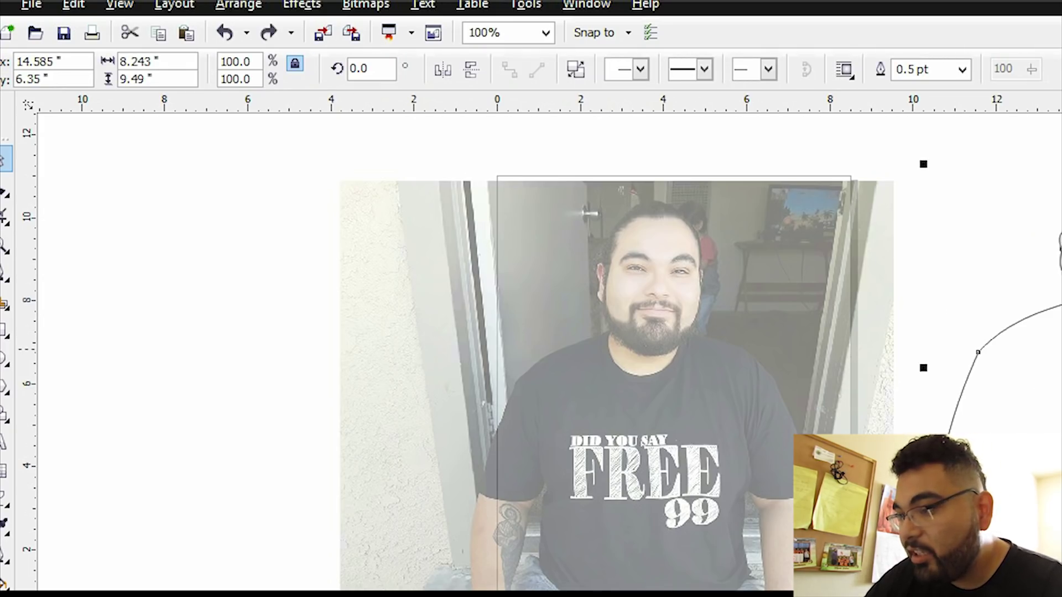
pyautogui.hotkey('ctrl', 'z')
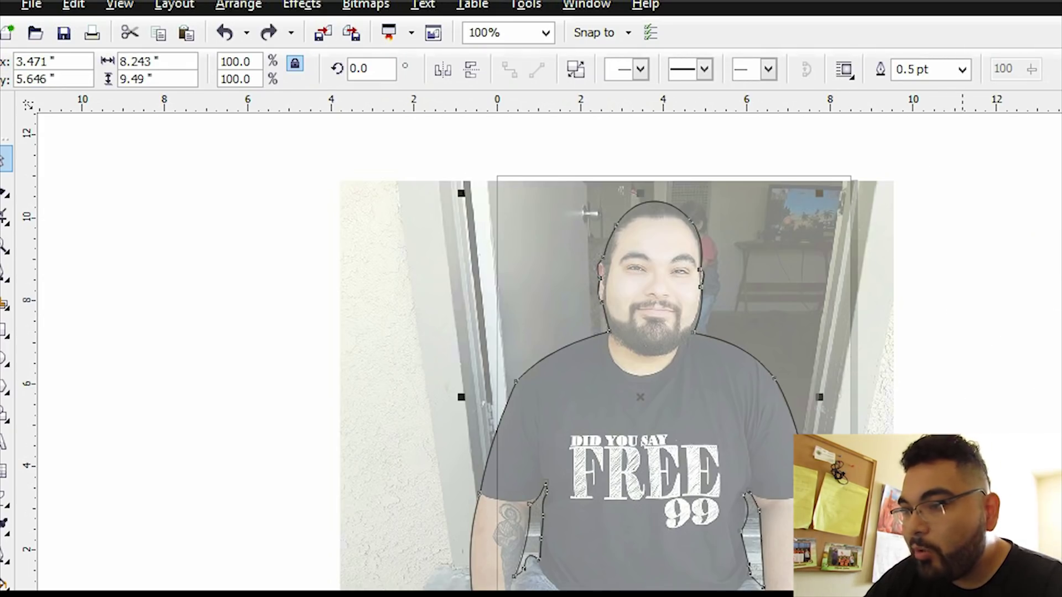
# Unlock the background photo
pyautogui.moveTo(977, 586); pyautogui.dragTo(487, 335)
pyautogui.click(331, 231)
pyautogui.rightClick(372, 232)
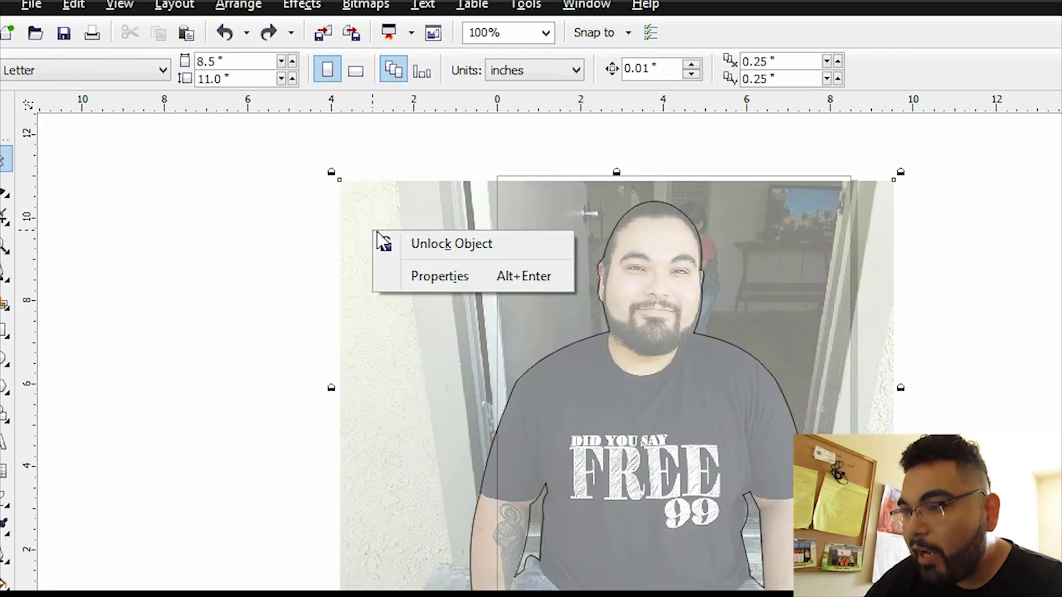
pyautogui.click(398, 242)
# Intersect the photo with the combined outline and delete the original full photo
pyautogui.moveTo(287, 147); pyautogui.dragTo(1052, 595)
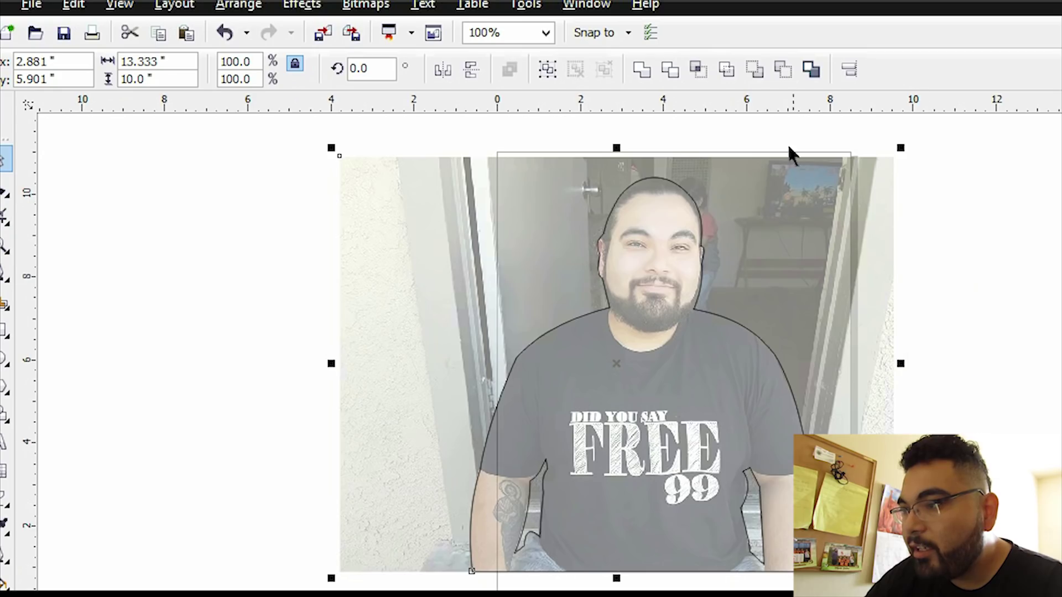
pyautogui.click(698, 69)
pyautogui.click(908, 360)
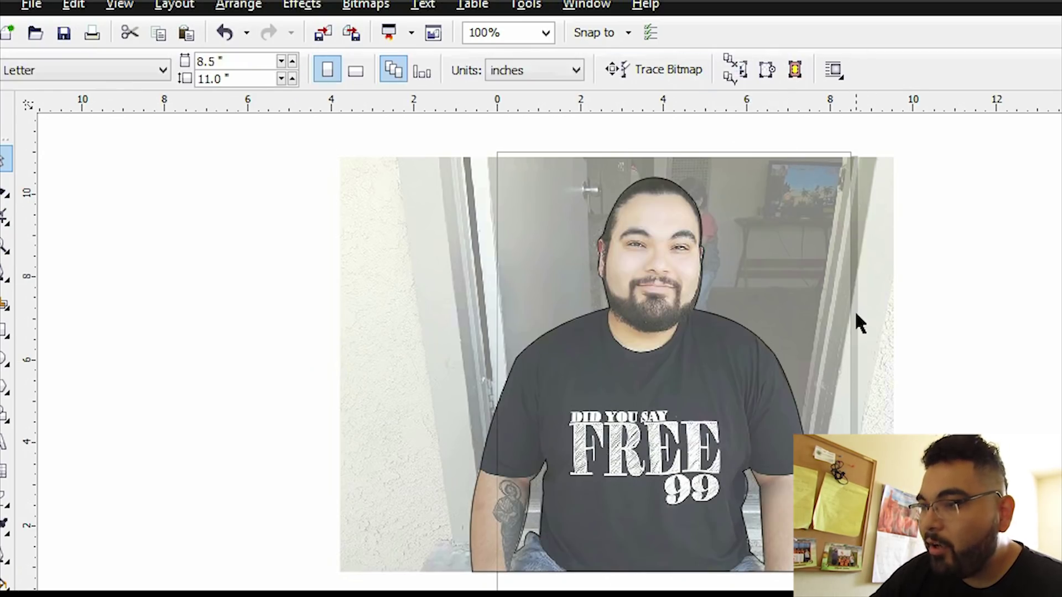
pyautogui.click(855, 315)
pyautogui.press('Delete')
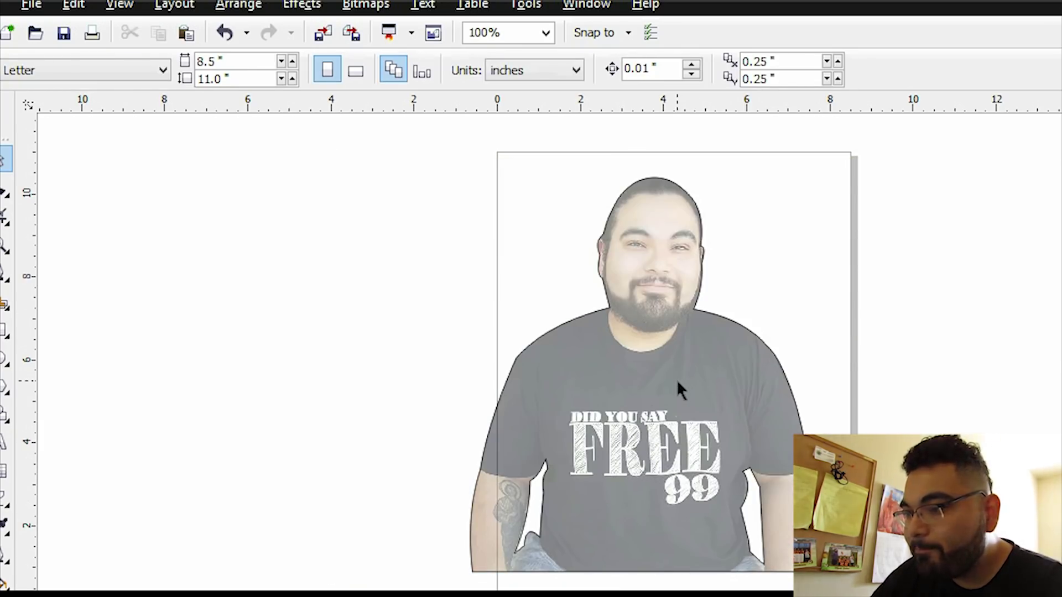
# Move the outline and the cut-out photo aside in turn to check them separately, undoing each move
pyautogui.click(649, 385)
pyautogui.moveTo(631, 382); pyautogui.dragTo(996, 402)
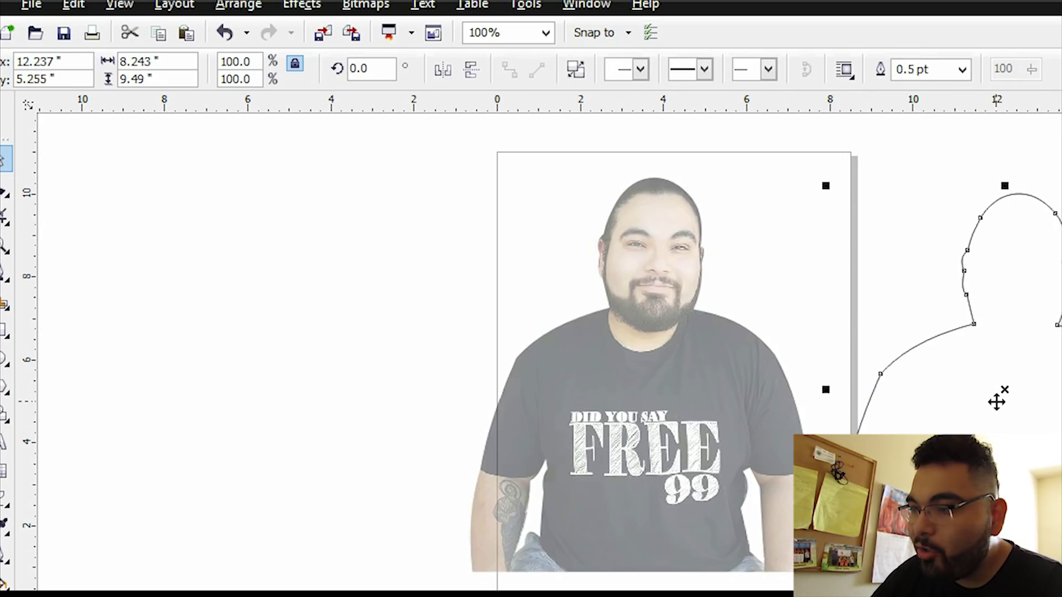
pyautogui.hotkey('ctrl', 'z')
pyautogui.rightClick(722, 389)
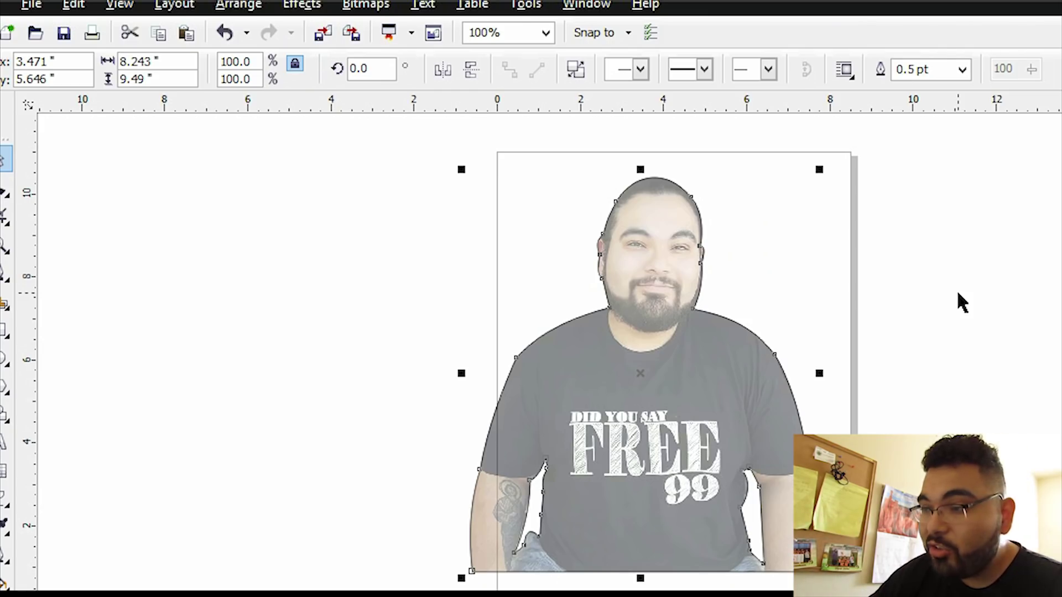
pyautogui.click(961, 303)
pyautogui.moveTo(655, 390); pyautogui.dragTo(1019, 374)
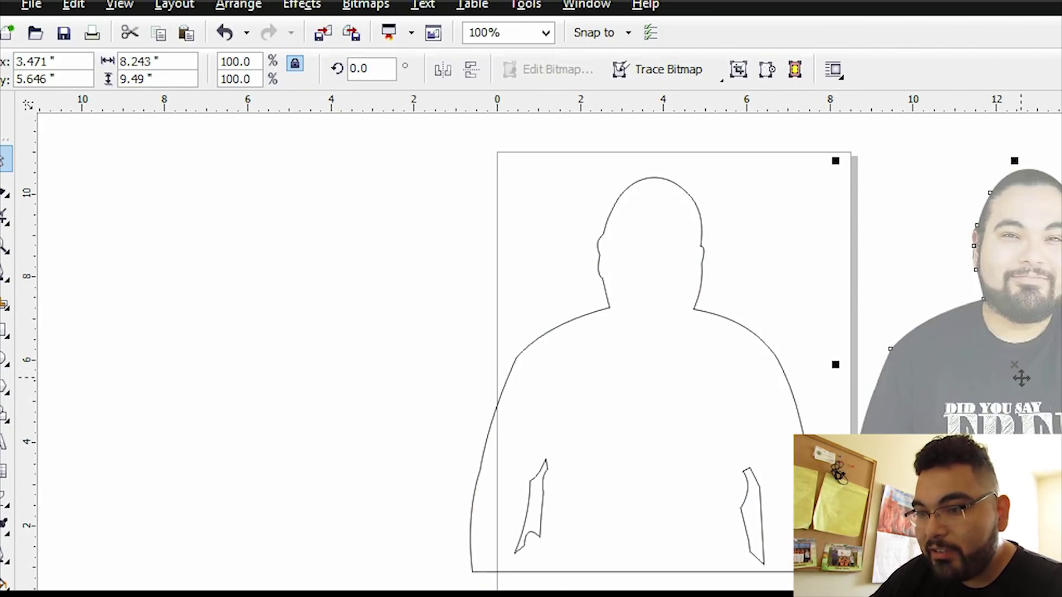
pyautogui.hotkey('ctrl', 'z')
# Set the cut-out photo's transparency type to None
pyautogui.click(6, 498)
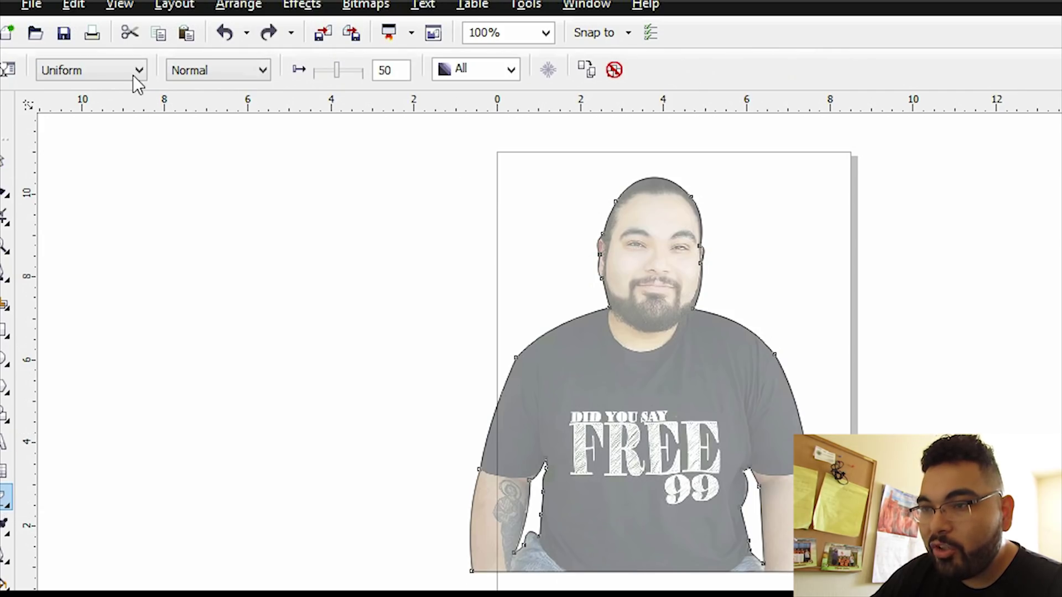
pyautogui.click(135, 73)
pyautogui.click(114, 91)
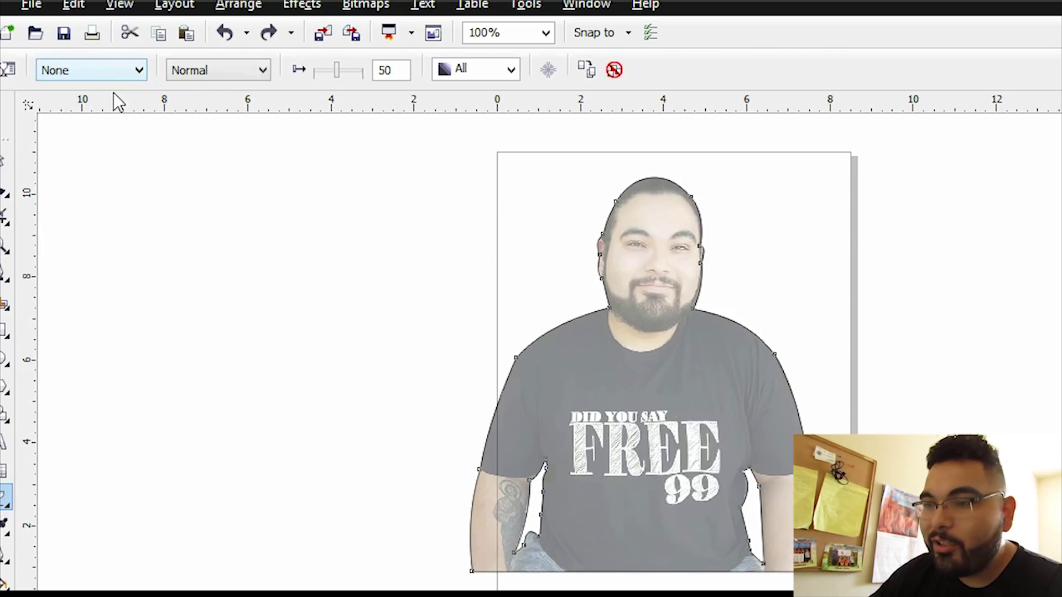
pyautogui.press('space')
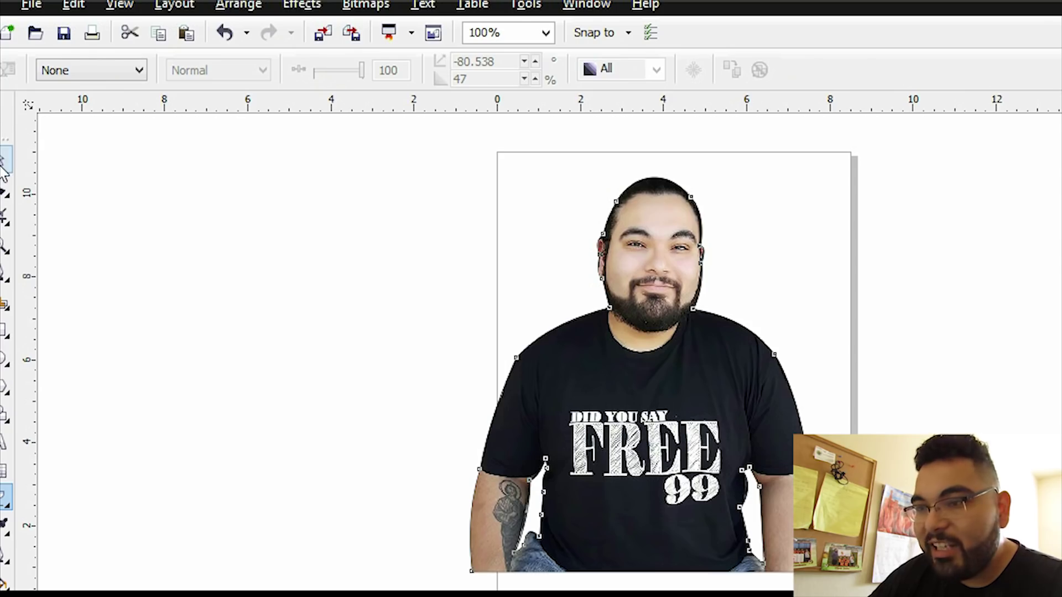
# Draw an ellipse about 14.5 by 14 inches around the cut-out person
pyautogui.click(5, 243)
pyautogui.rightClick(221, 297)
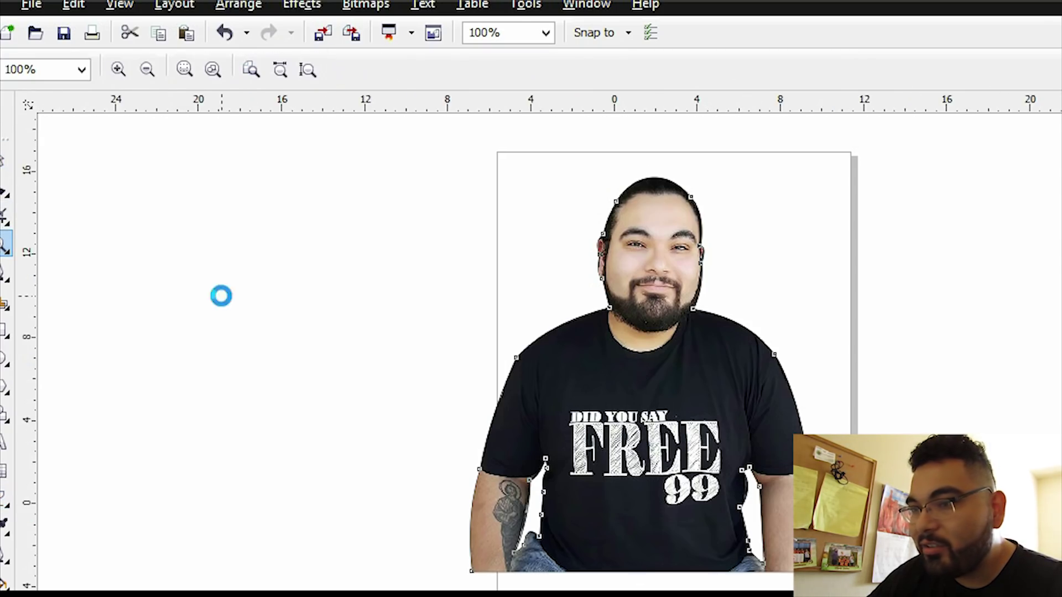
pyautogui.click(767, 389)
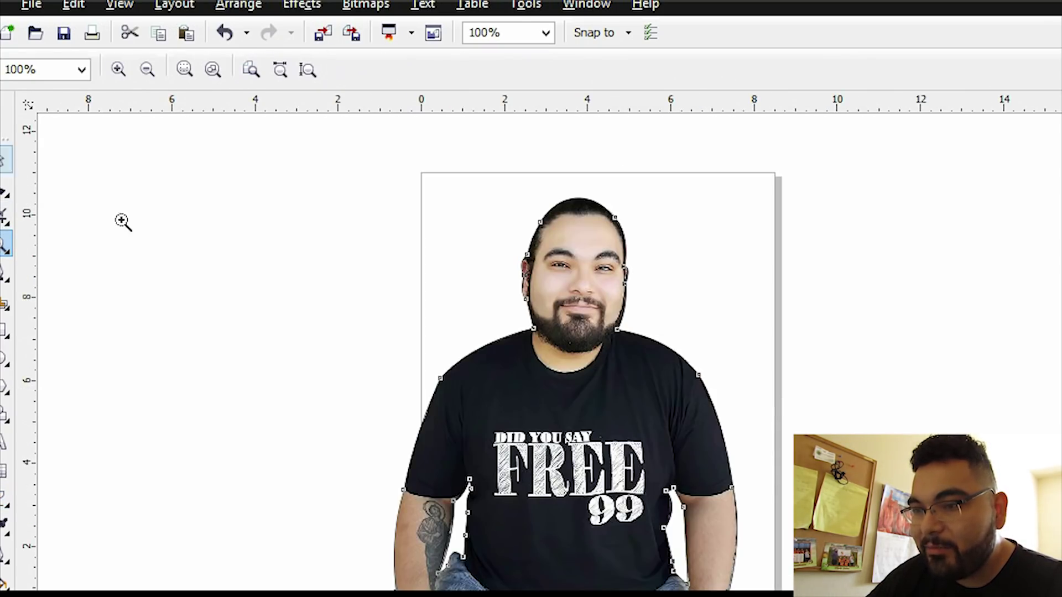
pyautogui.rightClick(323, 412)
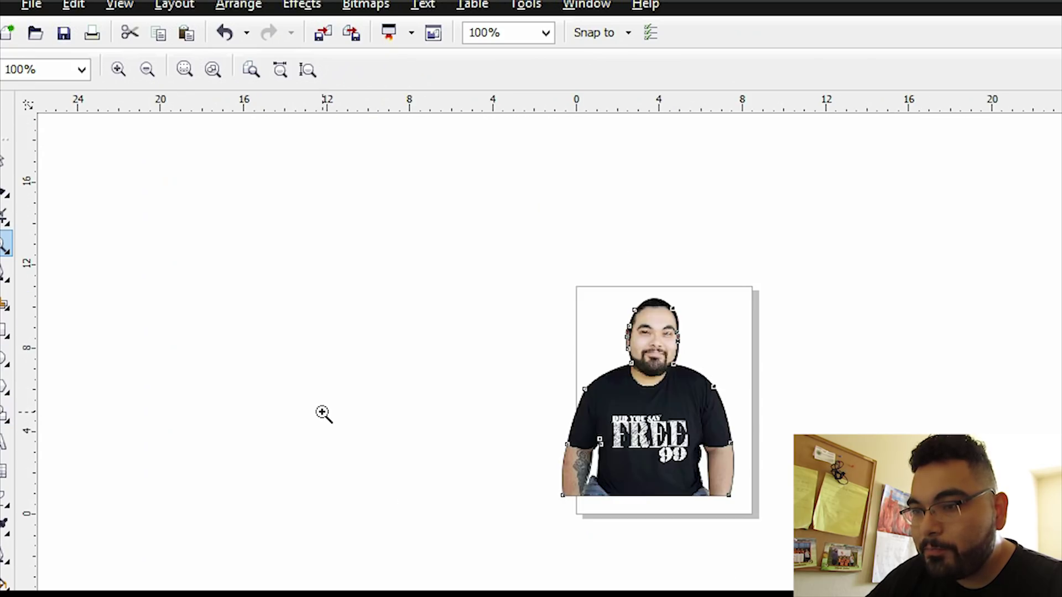
pyautogui.click(3, 362)
pyautogui.click(3, 361)
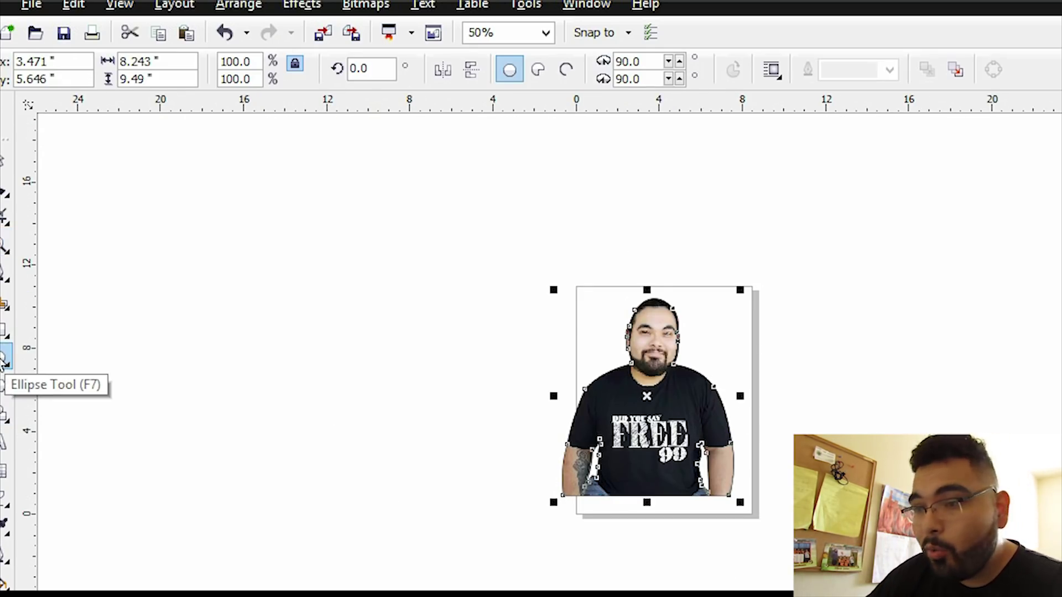
pyautogui.moveTo(492, 271); pyautogui.dragTo(791, 560)
pyautogui.press('space')
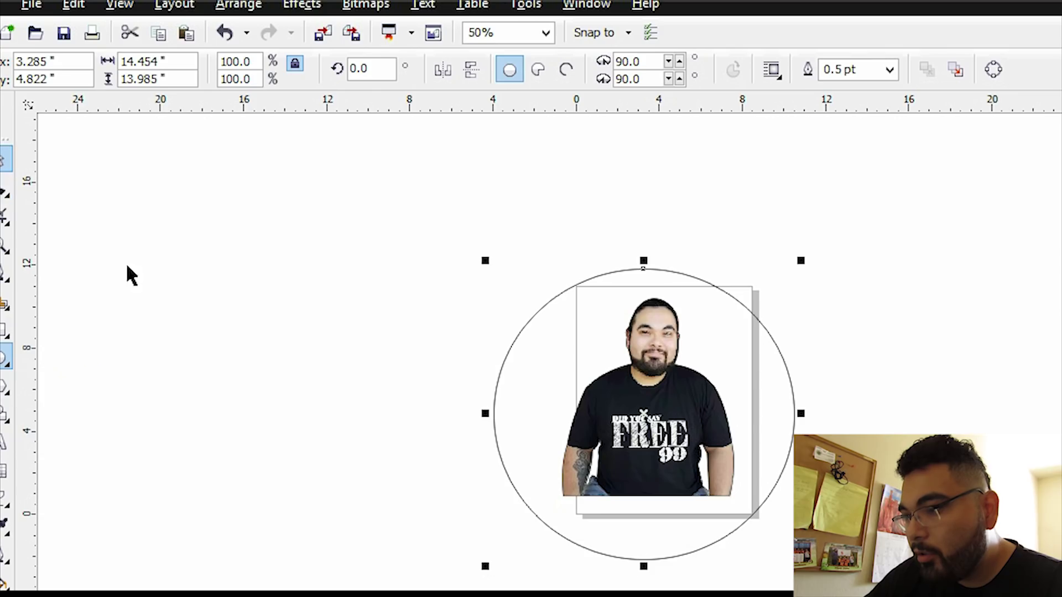
# Resize the ellipse to about 11.1 by 12.6 inches and centre it around the cut-out person
pyautogui.moveTo(485, 412); pyautogui.dragTo(522, 413)
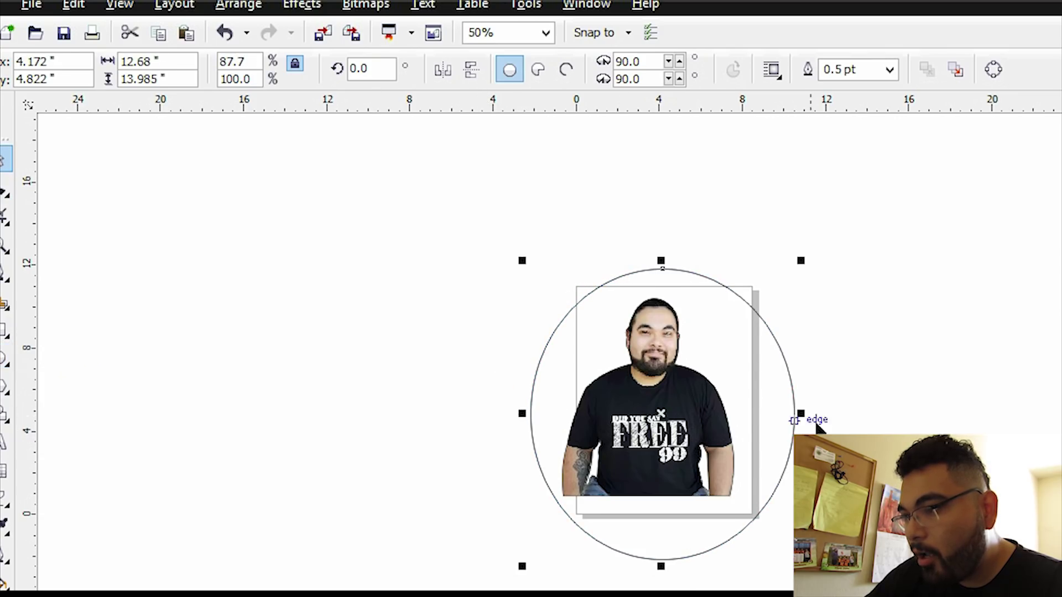
pyautogui.moveTo(801, 413); pyautogui.dragTo(768, 414)
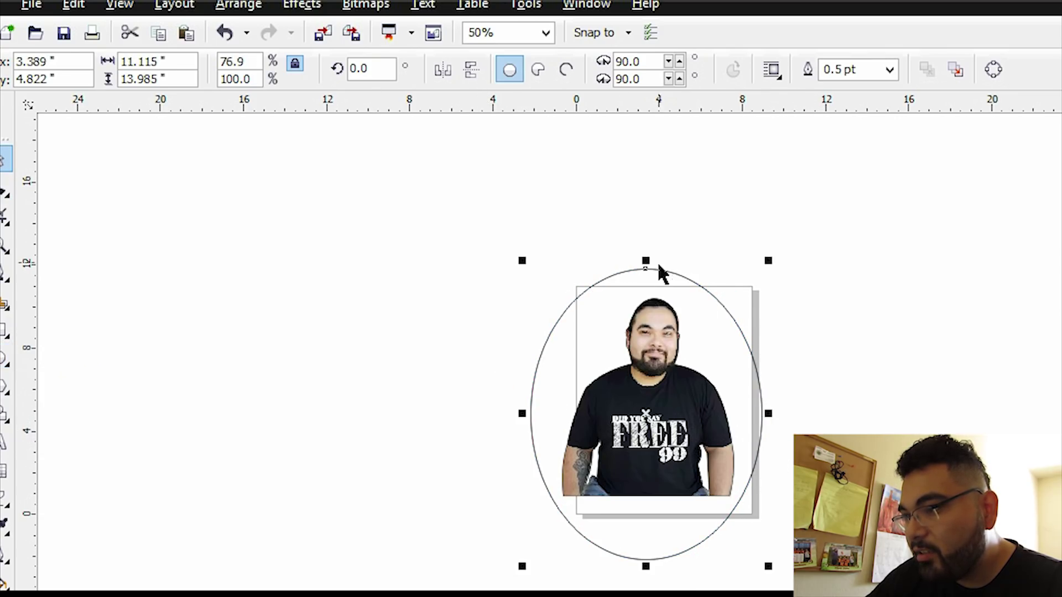
pyautogui.moveTo(647, 260); pyautogui.dragTo(650, 298)
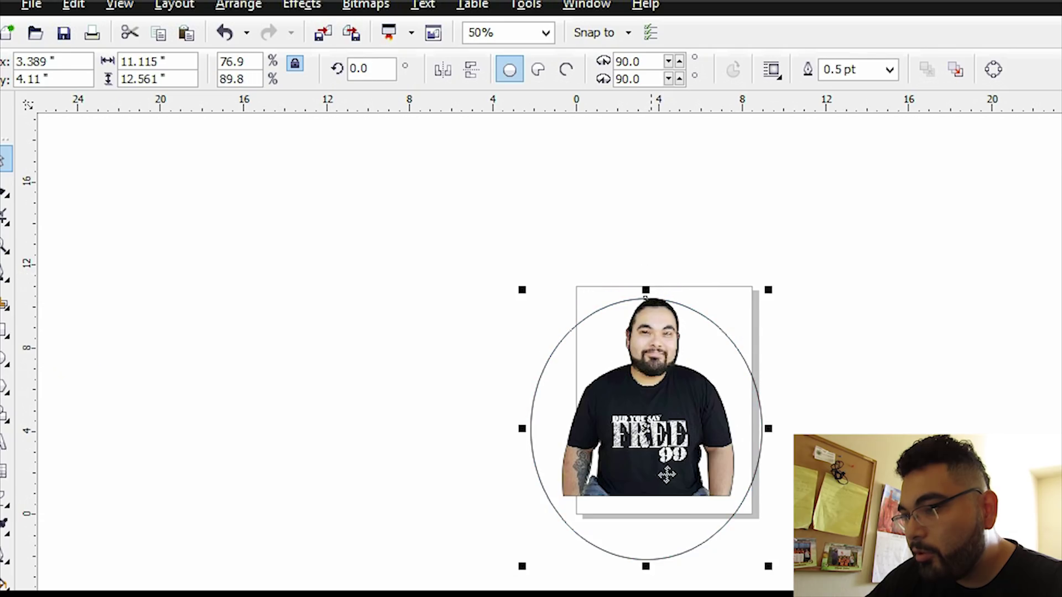
pyautogui.moveTo(659, 455); pyautogui.dragTo(666, 436)
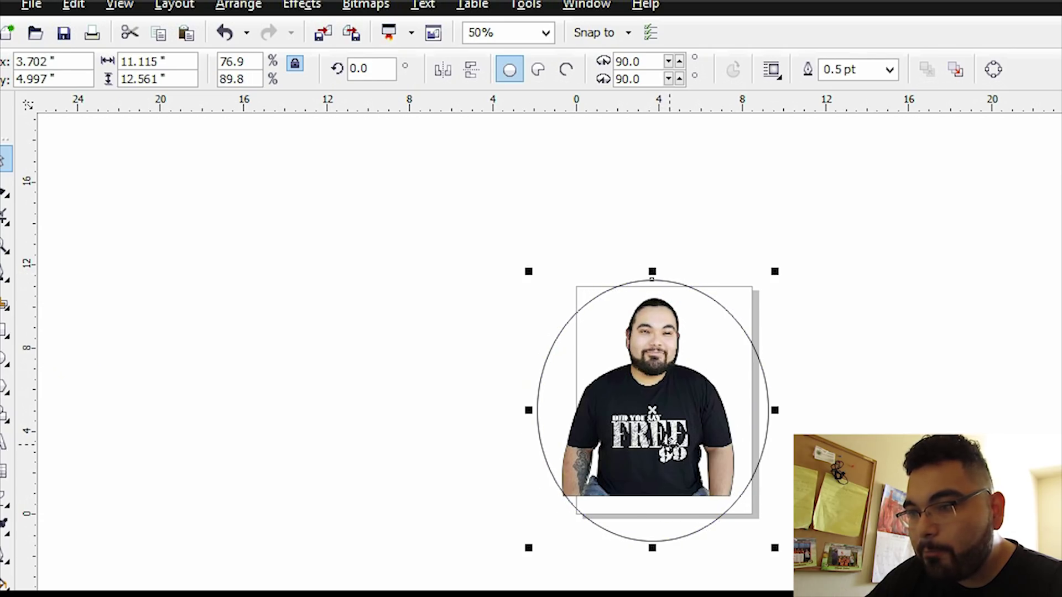
# Add text along the top of the ellipse reading the person's name followed by "The Entrepreneur"
pyautogui.click(5, 244)
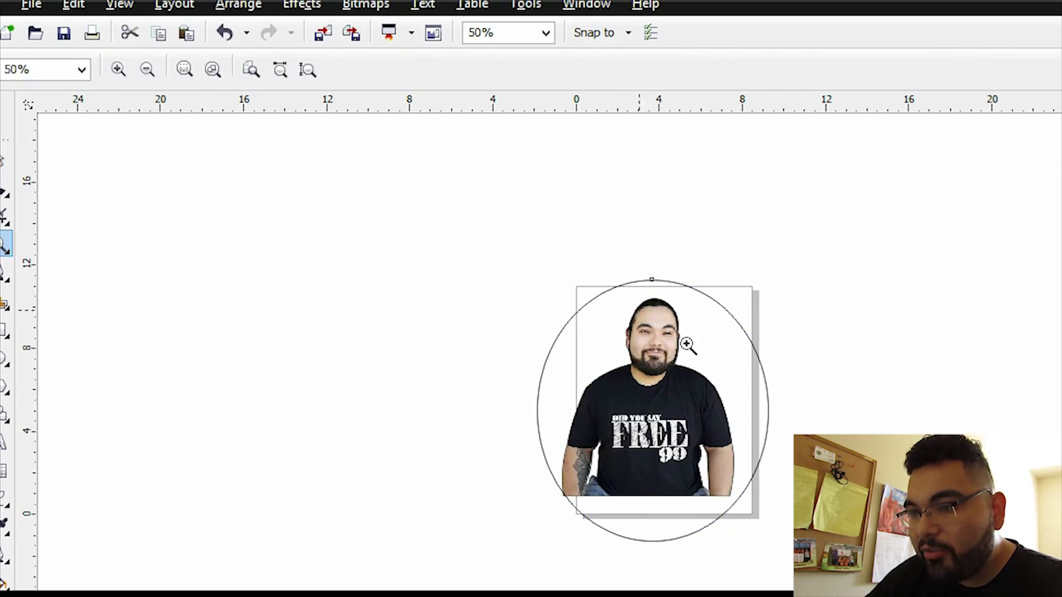
pyautogui.click(688, 345)
pyautogui.click(5, 443)
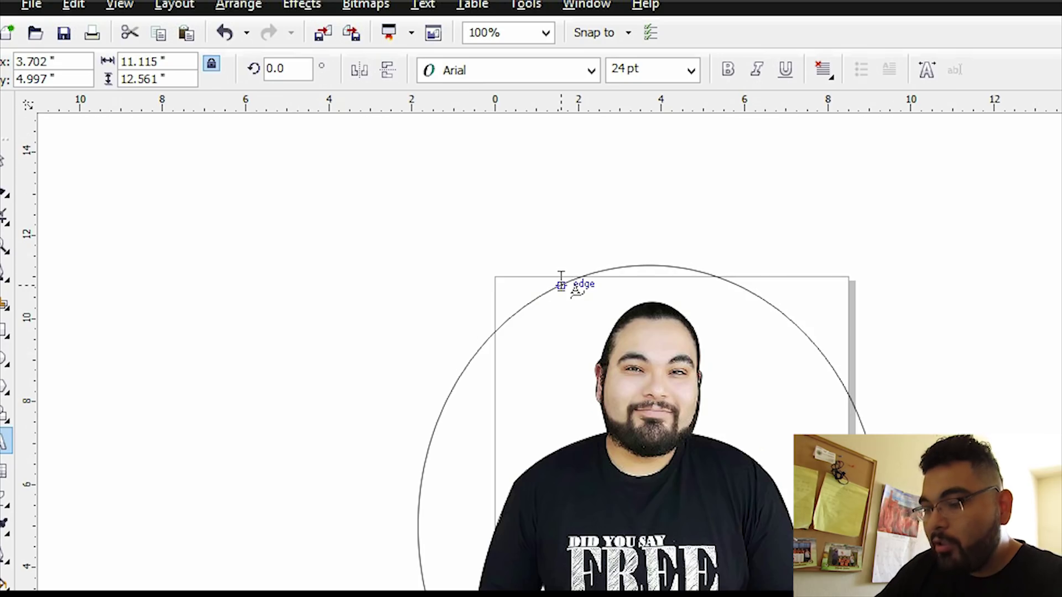
pyautogui.click(615, 264)
pyautogui.write('Reyes The El')
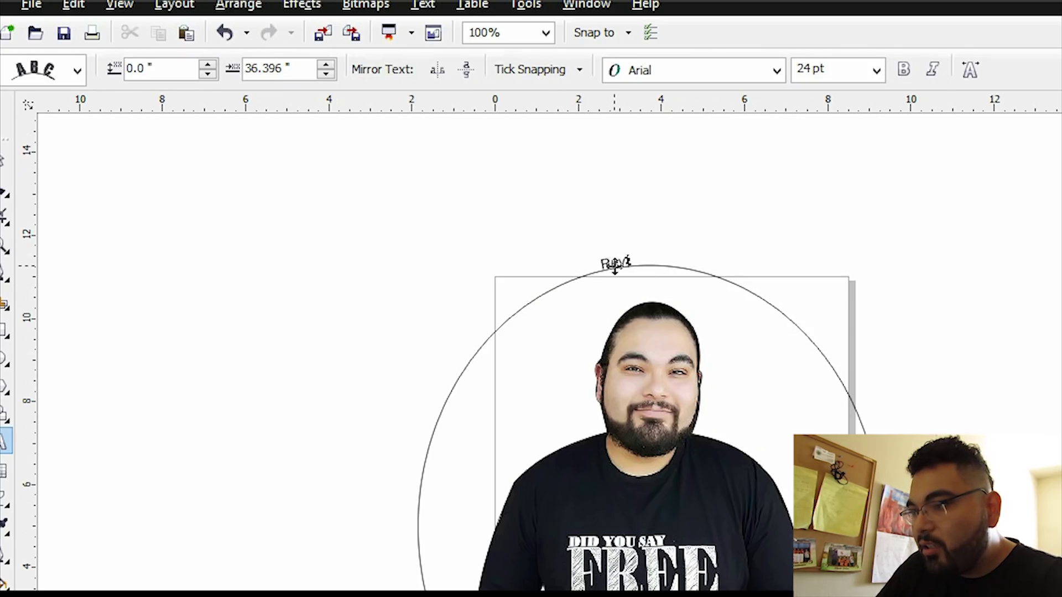
pyautogui.write('ntrepreneur')
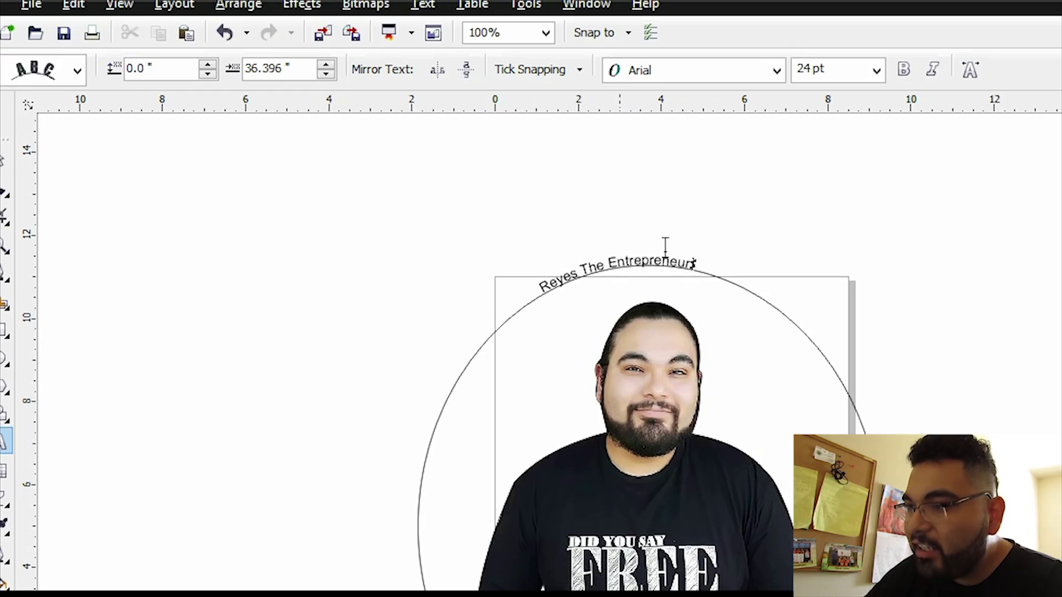
# Enlarge the curved text to about 113 pt, stretching it taller and centring it over the top of the ellipse
pyautogui.hotkey('ctrl', 'a')
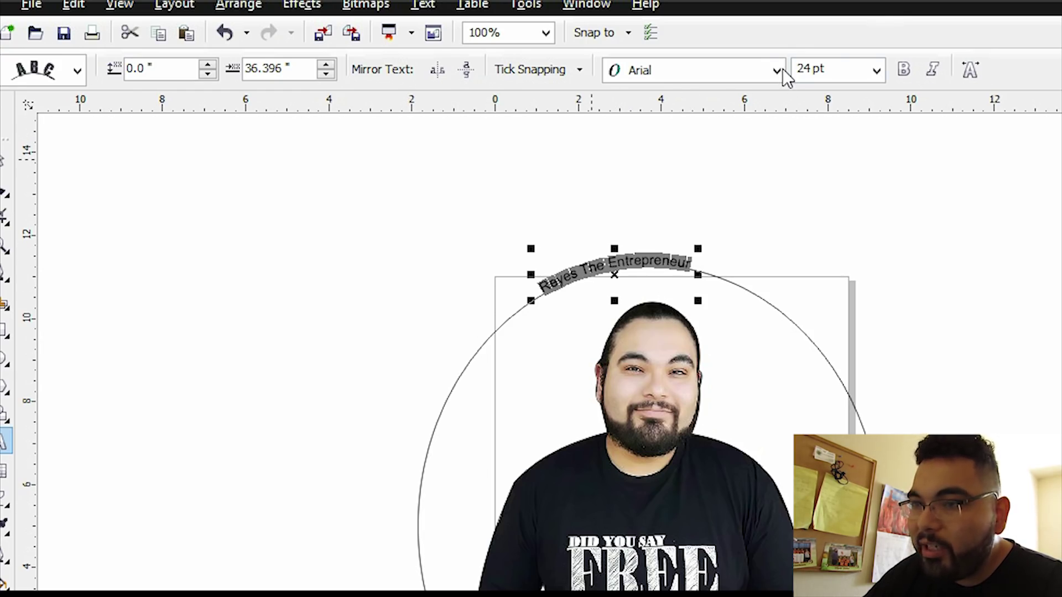
pyautogui.click(783, 69)
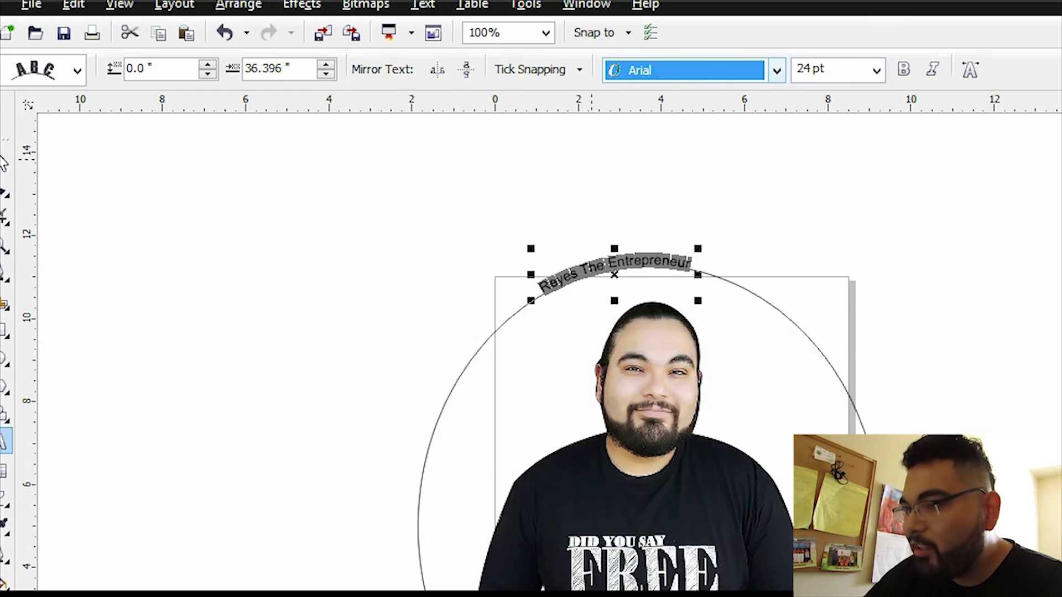
pyautogui.click(4, 160)
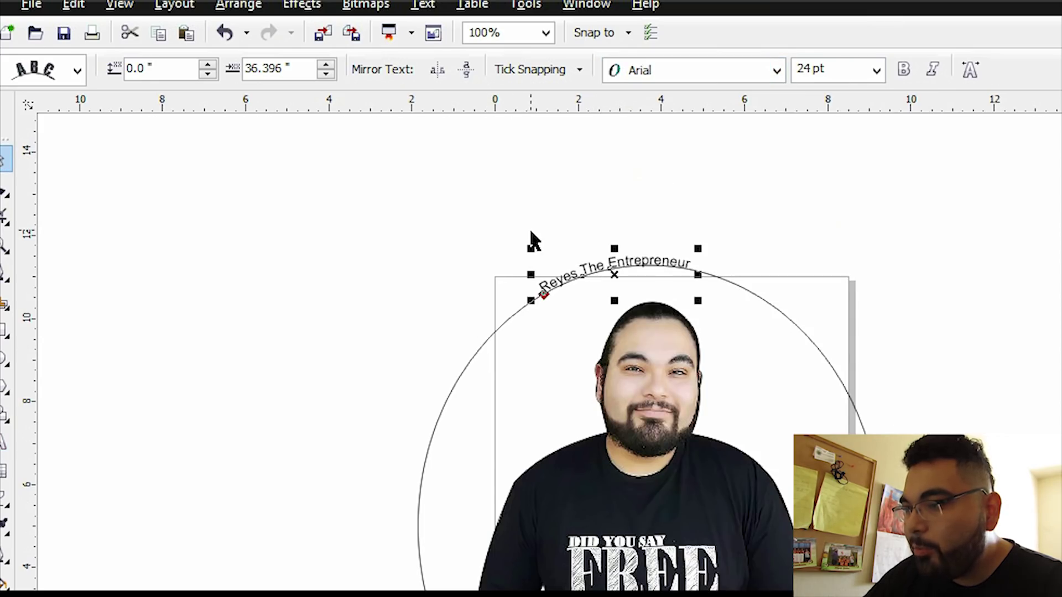
pyautogui.moveTo(531, 250); pyautogui.dragTo(172, 168)
pyautogui.click(613, 268)
pyautogui.moveTo(602, 254); pyautogui.dragTo(653, 250)
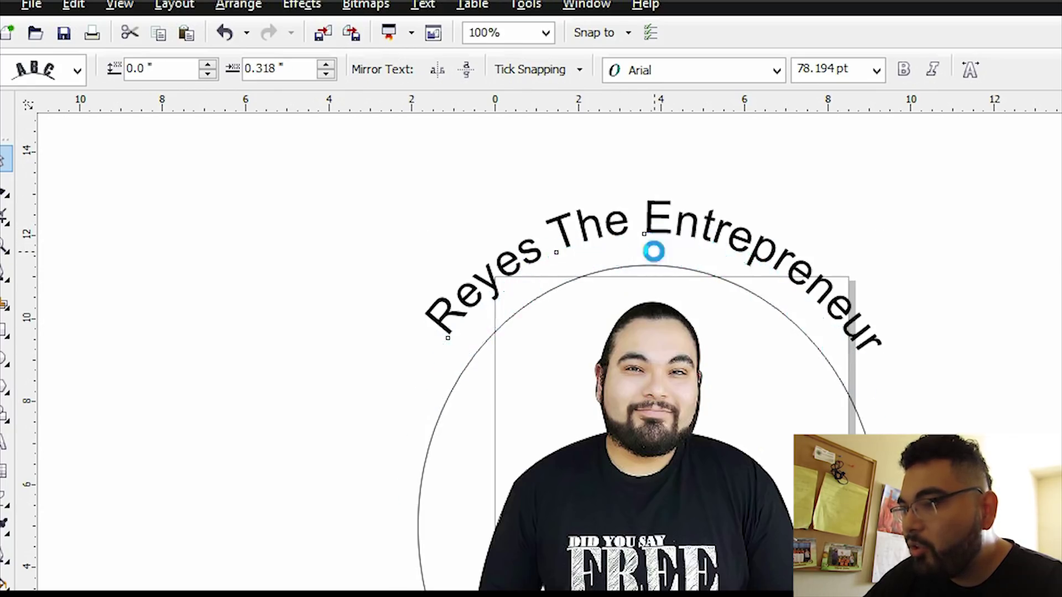
pyautogui.moveTo(661, 185); pyautogui.dragTo(661, 148)
# Move the curved text together with its ellipse aside in both directions, undoing each move
pyautogui.click(5, 244)
pyautogui.rightClick(401, 389)
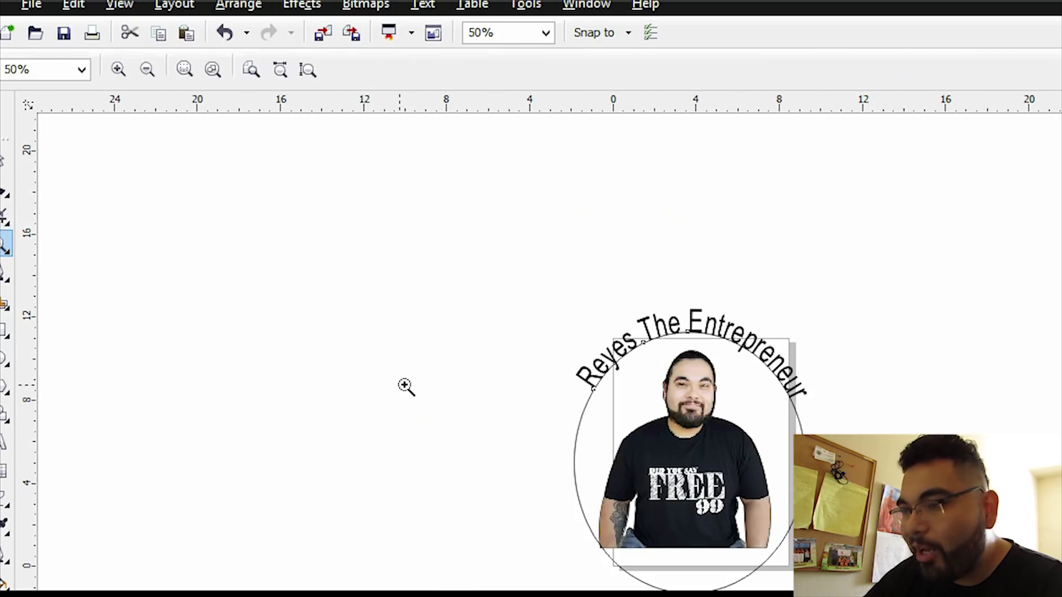
pyautogui.click(751, 433)
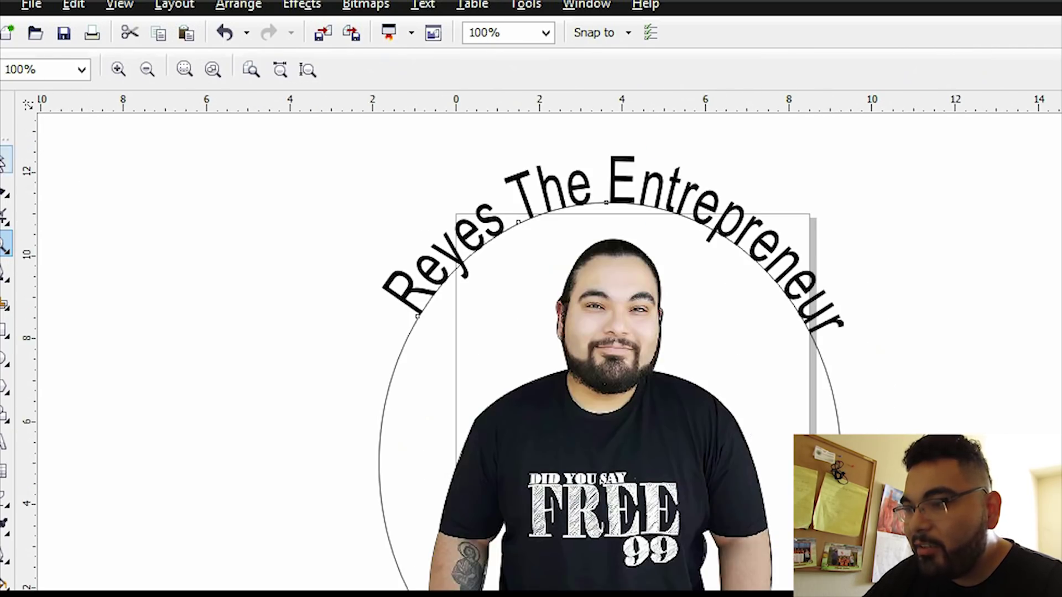
pyautogui.click(5, 159)
pyautogui.click(285, 309)
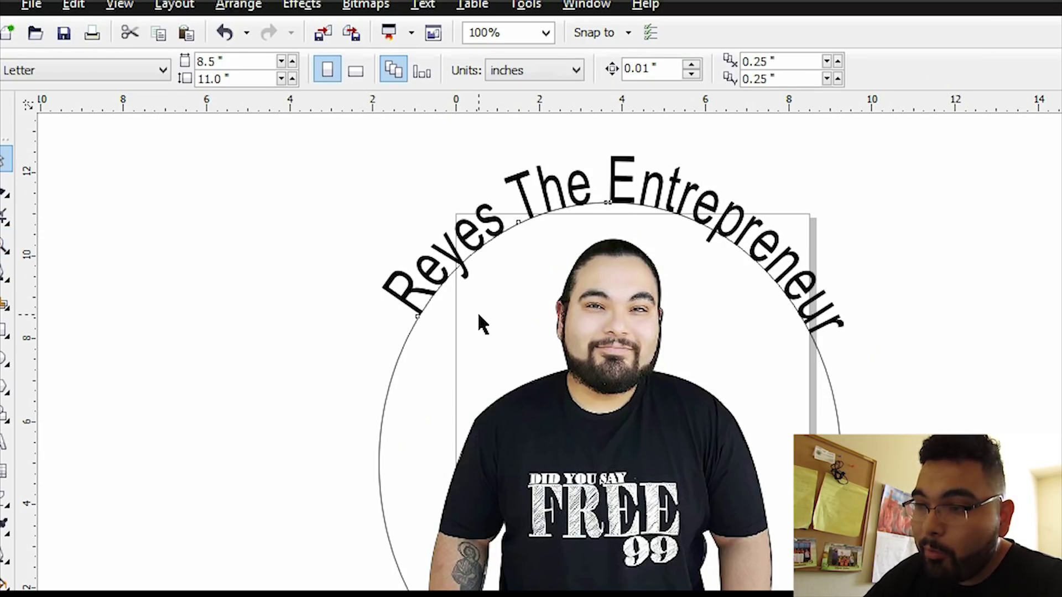
pyautogui.moveTo(477, 311); pyautogui.dragTo(233, 326)
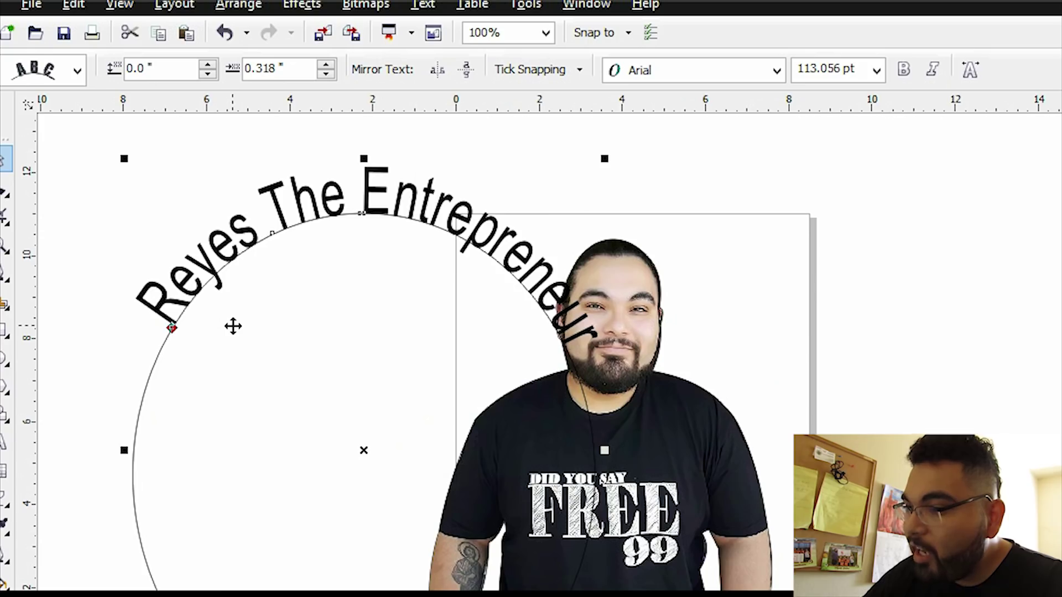
pyautogui.hotkey('ctrl', 'z')
pyautogui.moveTo(910, 305); pyautogui.dragTo(810, 295)
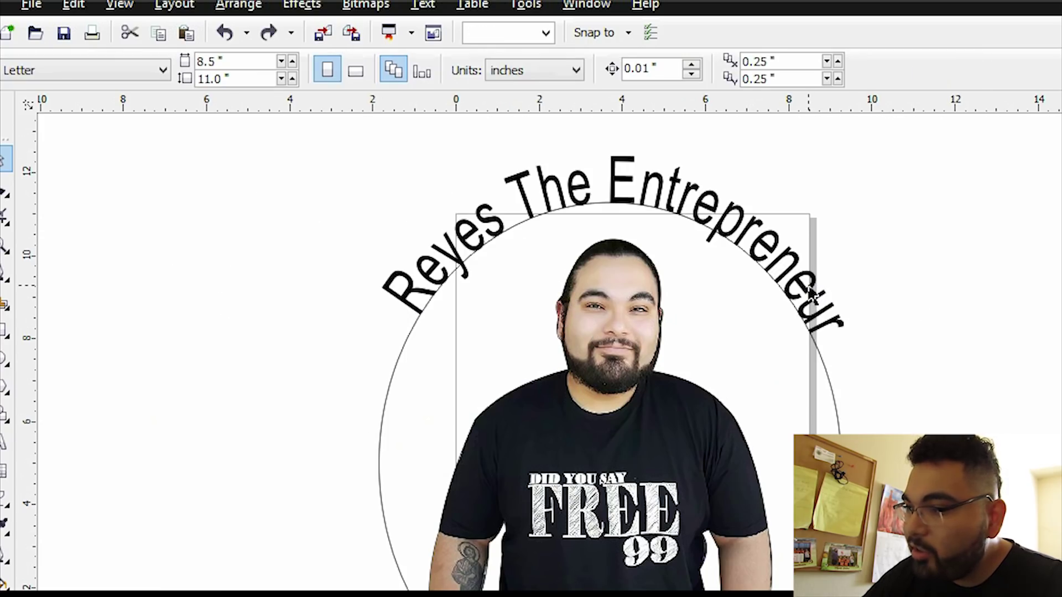
pyautogui.moveTo(871, 278); pyautogui.dragTo(1061, 238)
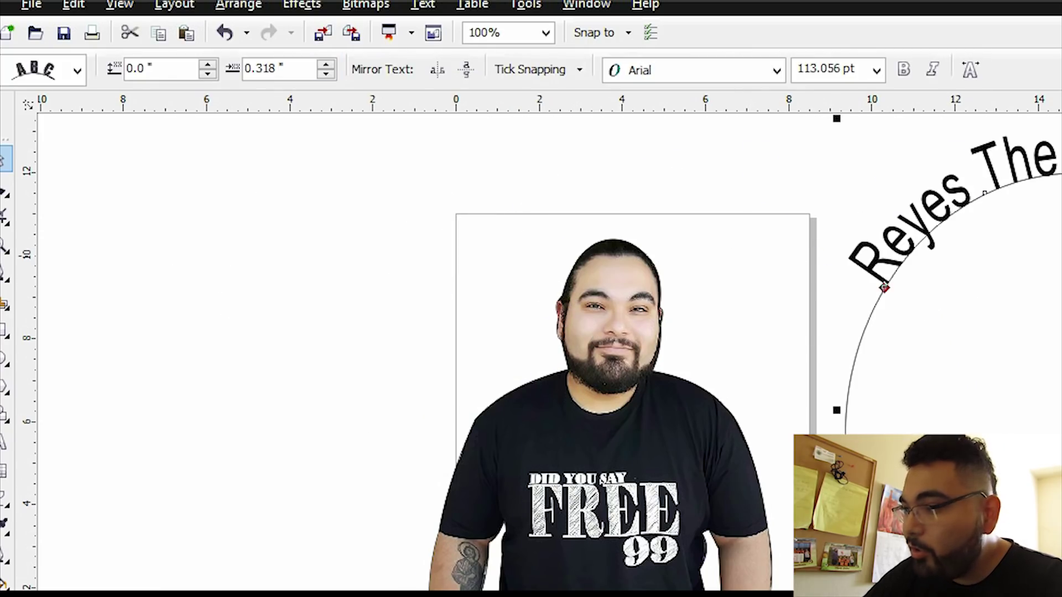
pyautogui.hotkey('ctrl', 'z')
pyautogui.click(957, 293)
# Convert the text on the ellipse to curves
pyautogui.click(795, 276)
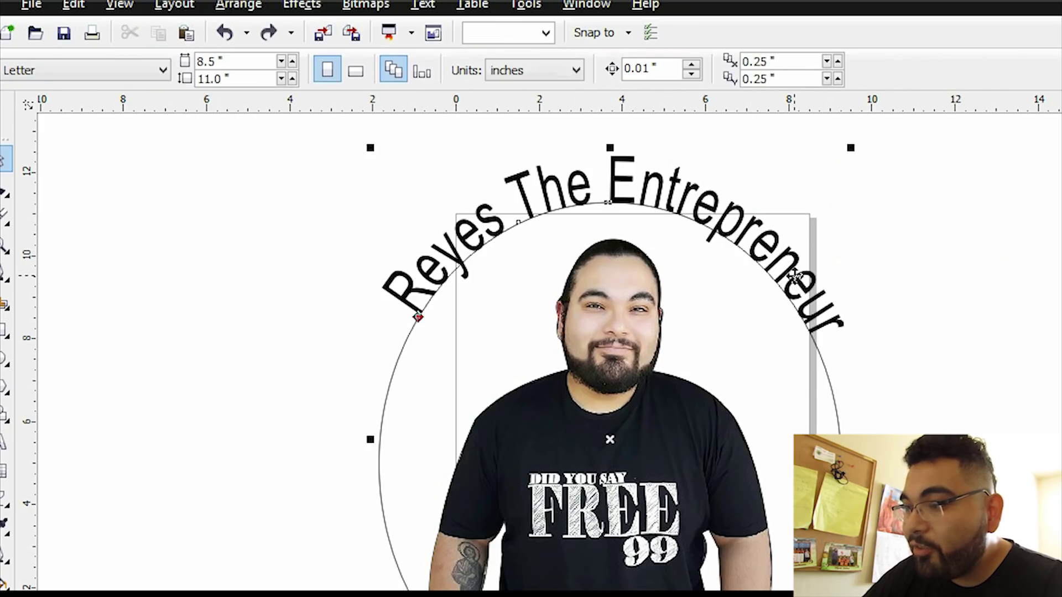
pyautogui.rightClick(794, 276)
pyautogui.click(885, 313)
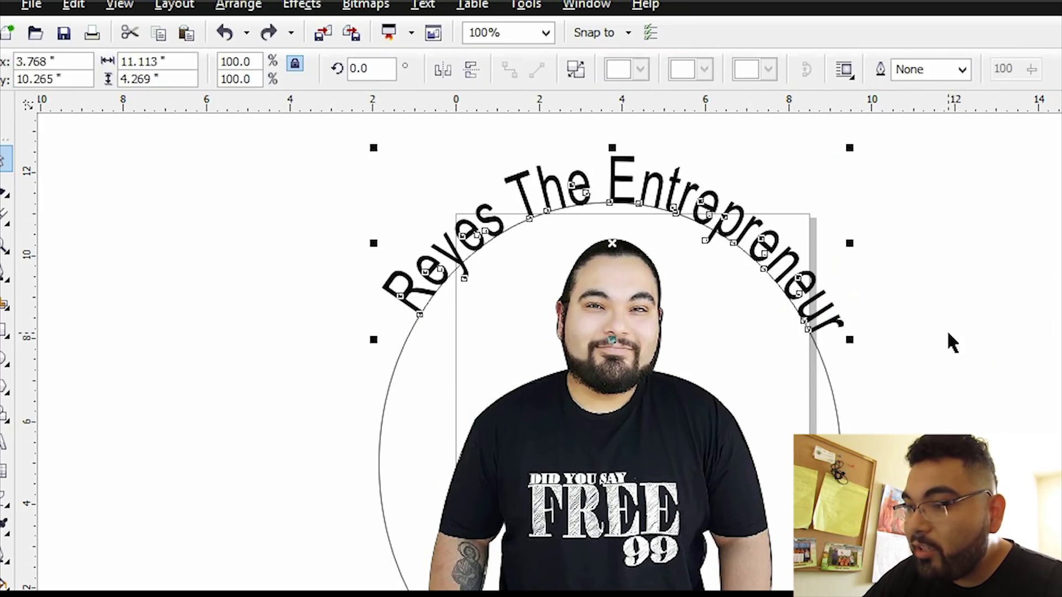
pyautogui.click(948, 344)
# Convert the ellipse to curves, then separate it from the lettering and delete it
pyautogui.click(779, 363)
pyautogui.rightClick(779, 364)
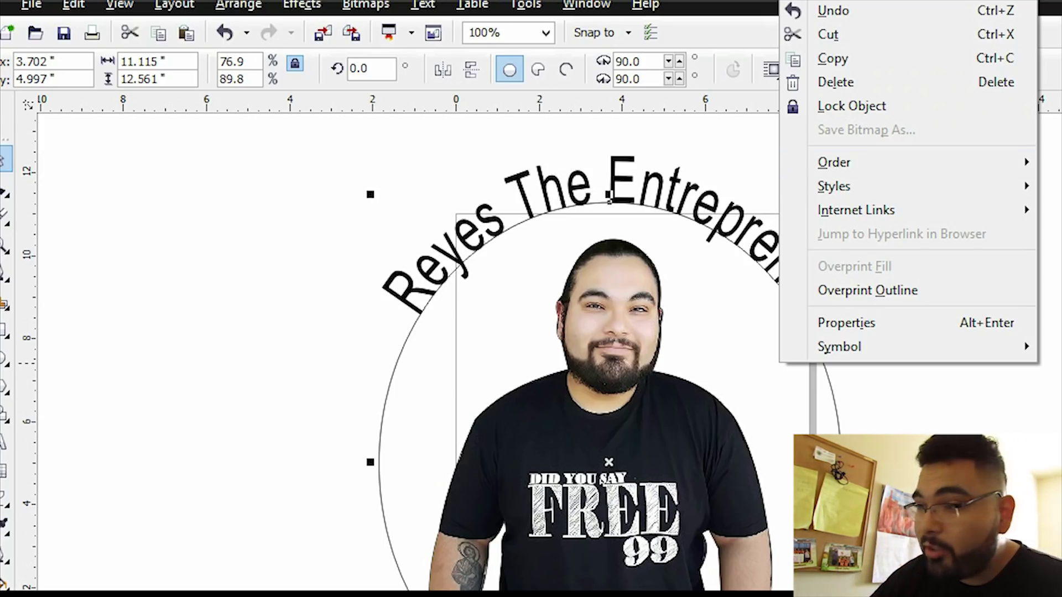
pyautogui.click(893, 1)
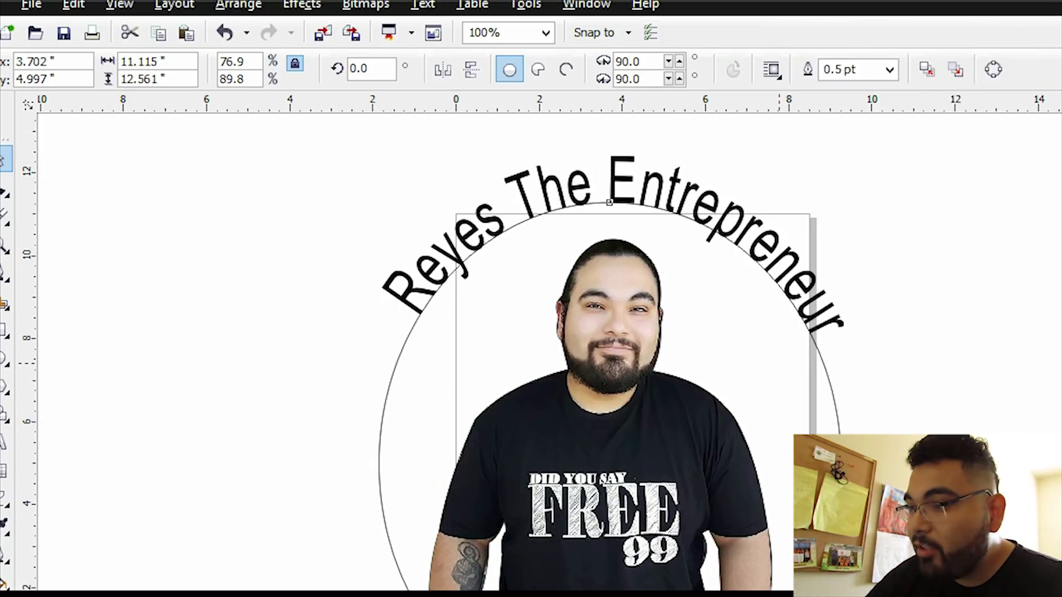
pyautogui.click(958, 380)
pyautogui.moveTo(822, 361); pyautogui.dragTo(1060, 390)
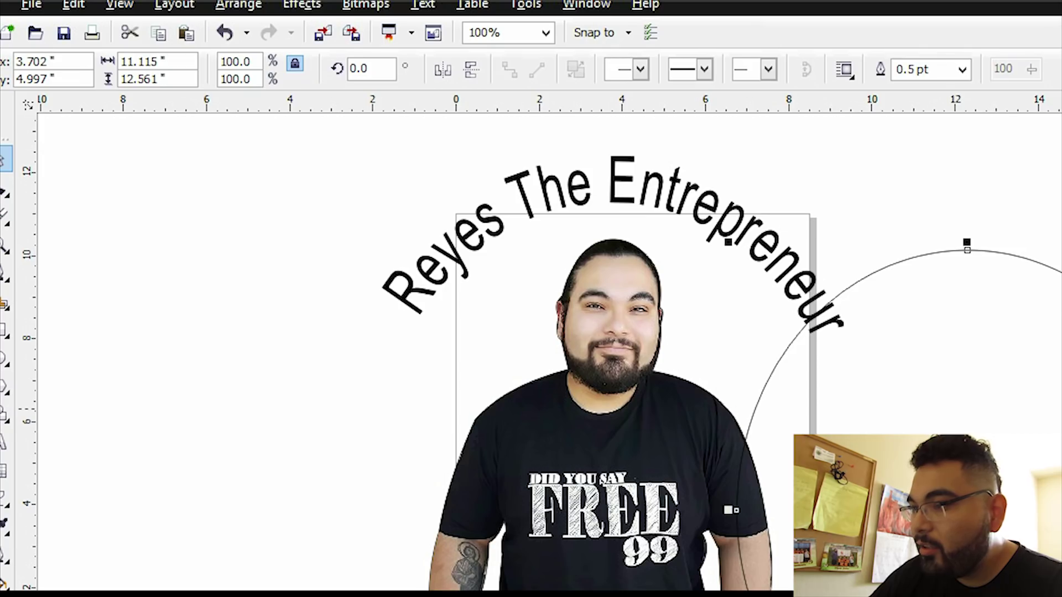
pyautogui.press('Delete')
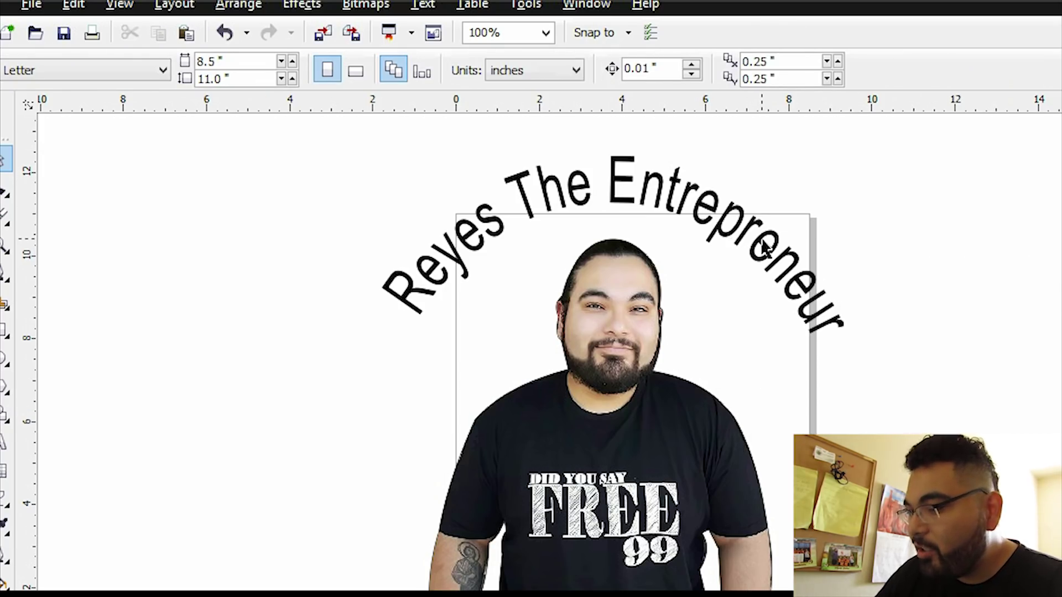
# Replace the curved lettering with straight Arial text about 12.1 inches wide above the person's head and start the Envelope tool on it
pyautogui.doubleClick(761, 241)
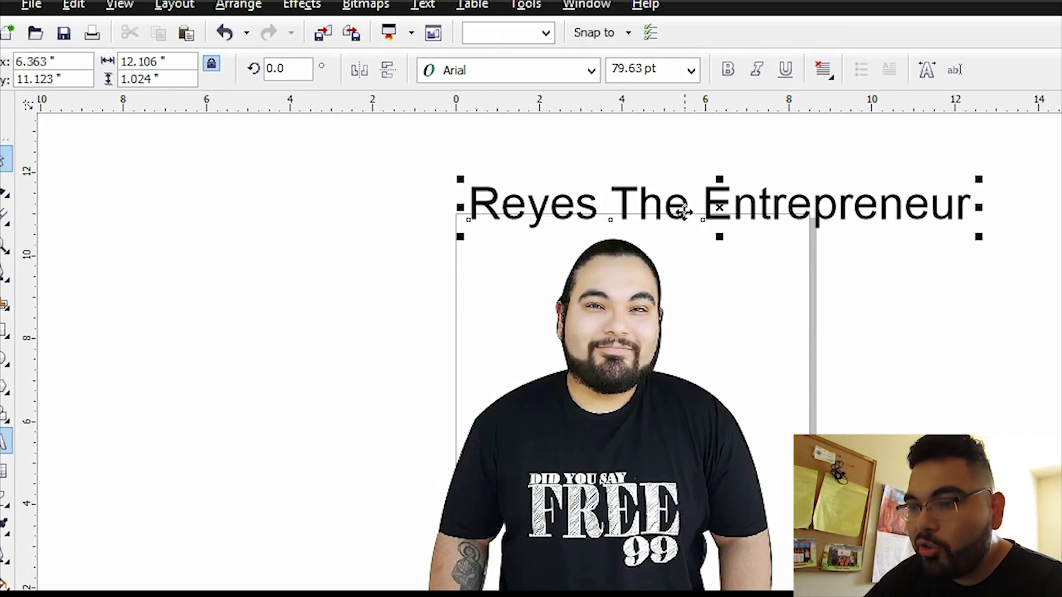
pyautogui.moveTo(645, 217); pyautogui.dragTo(575, 235)
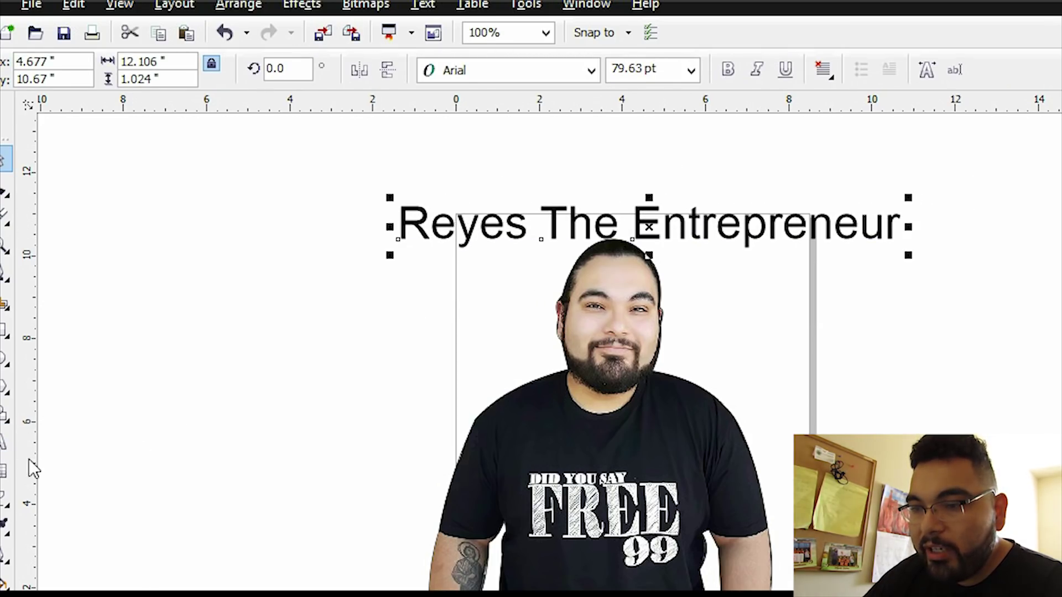
pyautogui.click(9, 509)
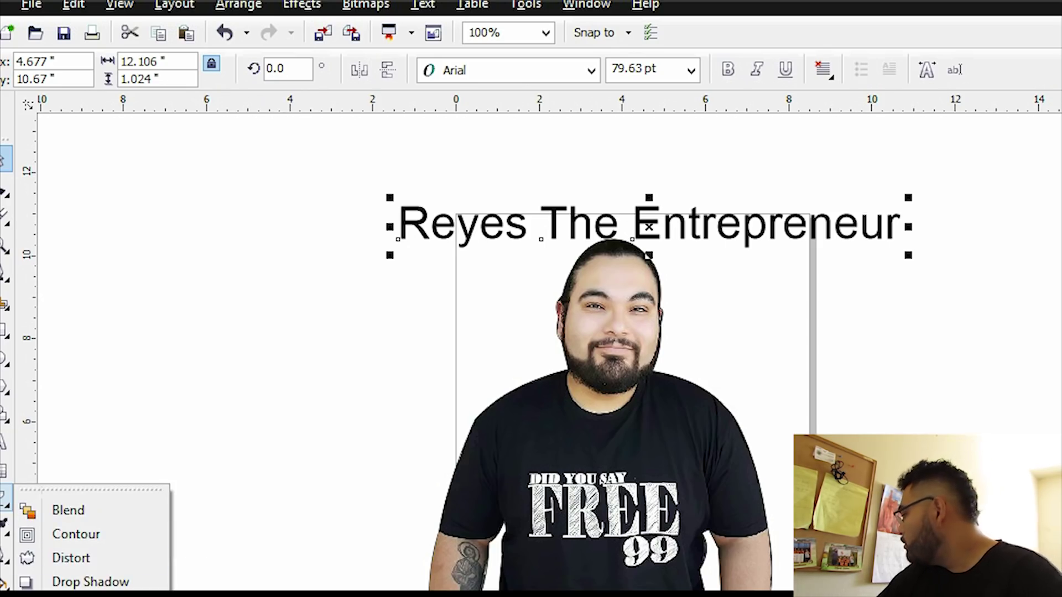
pyautogui.click(61, 596)
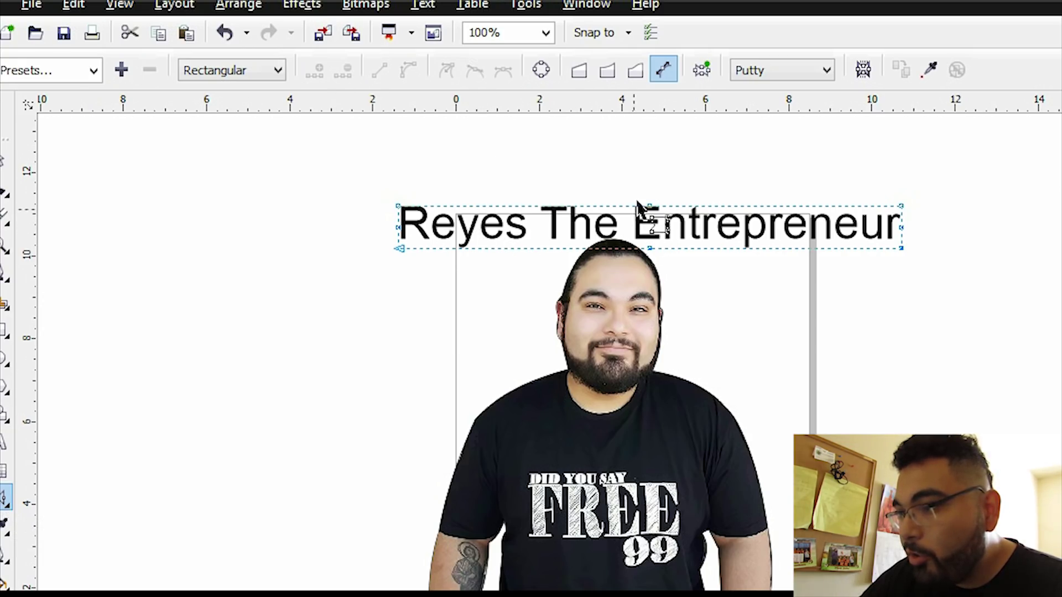
# Try to arch the text by raising the middle nodes of its envelope's upper and lower edges, and undo it
pyautogui.moveTo(649, 205); pyautogui.dragTo(644, 159)
pyautogui.moveTo(650, 248); pyautogui.dragTo(650, 204)
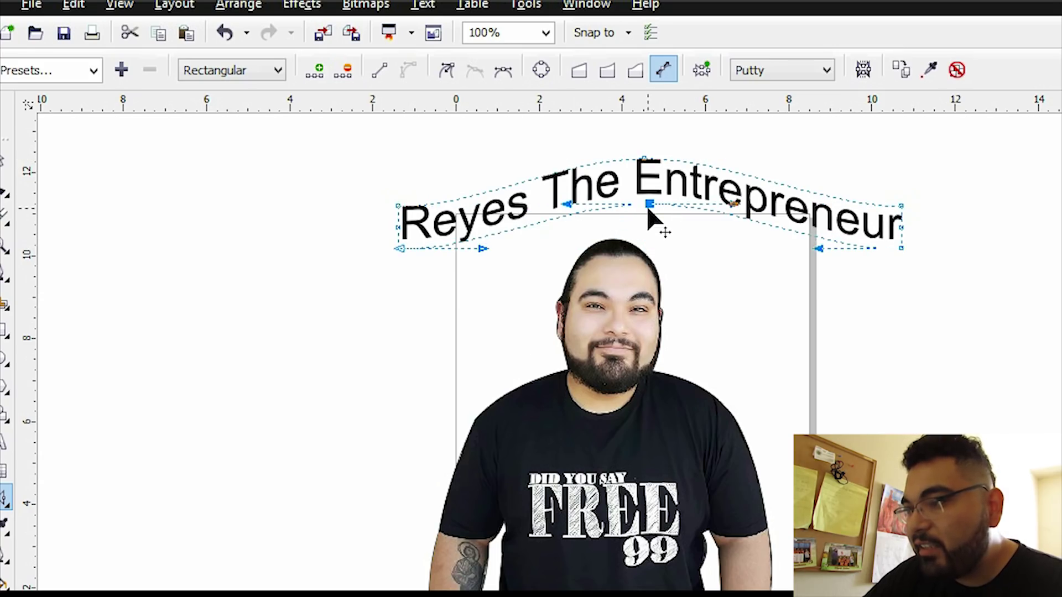
pyautogui.hotkey('ctrl', 'z')
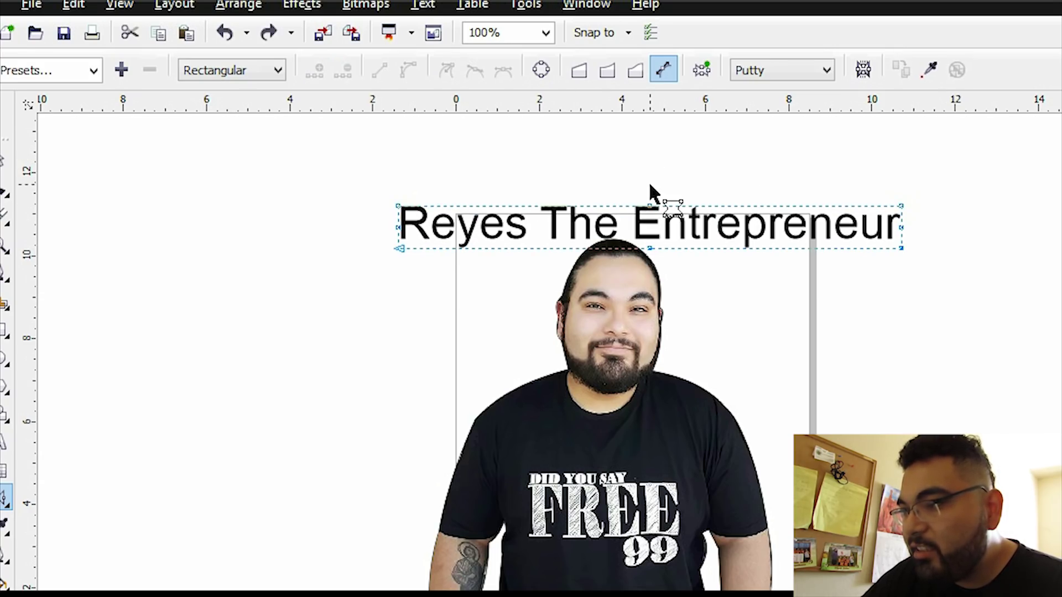
# Remove the middle nodes from the envelope's upper and lower edges and bend both edges upward into a smooth arch
pyautogui.doubleClick(650, 205)
pyautogui.doubleClick(650, 248)
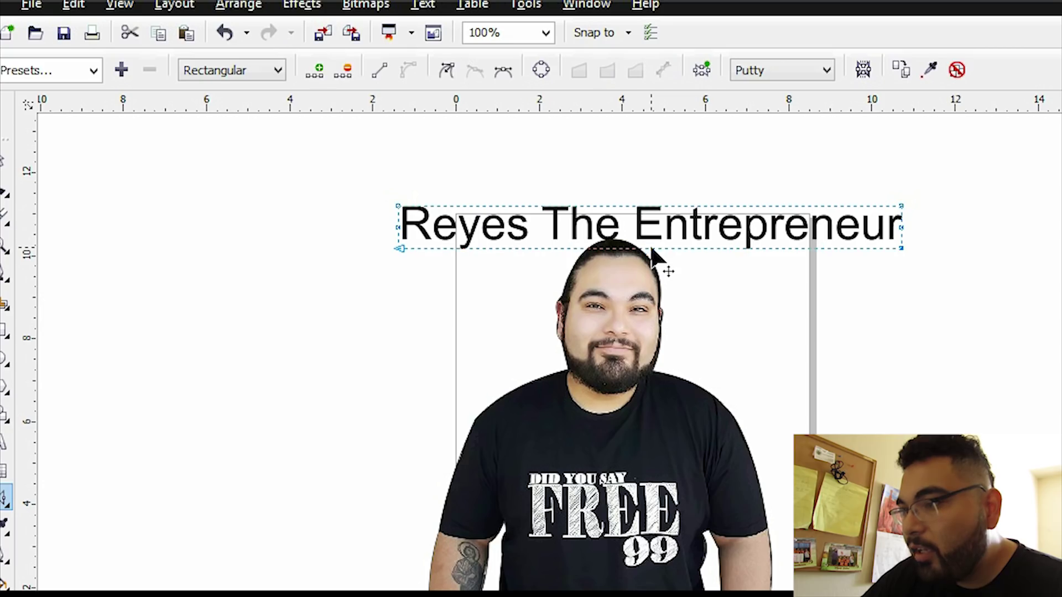
pyautogui.moveTo(636, 213); pyautogui.dragTo(625, 145)
pyautogui.moveTo(632, 248); pyautogui.dragTo(627, 185)
pyautogui.click(629, 194)
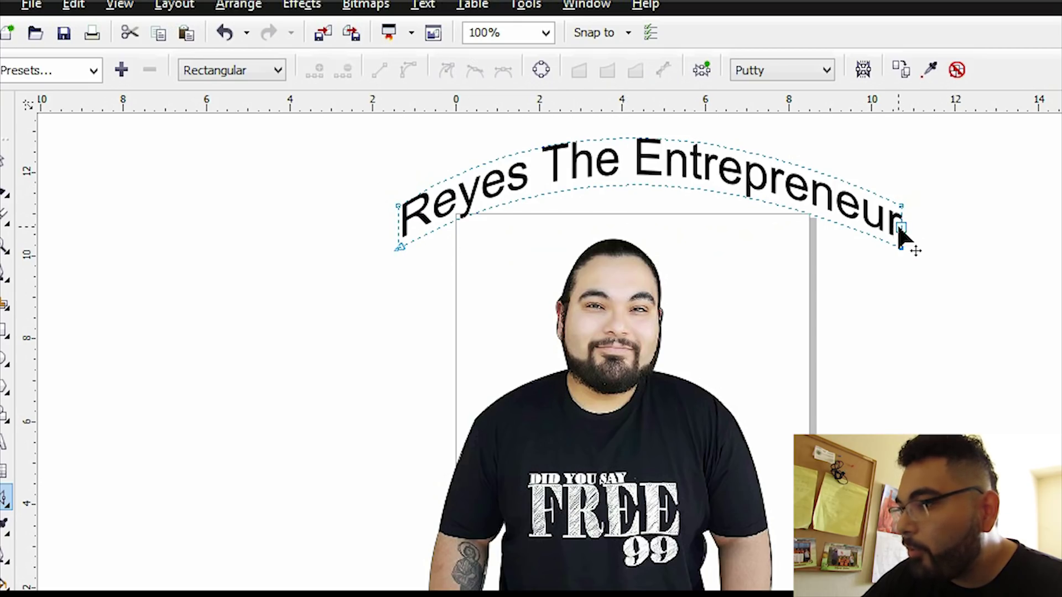
# Adjust the control handles of the text envelope's upper edge outward, then select the lower edge's end node
pyautogui.scroll(2, 902, 210)
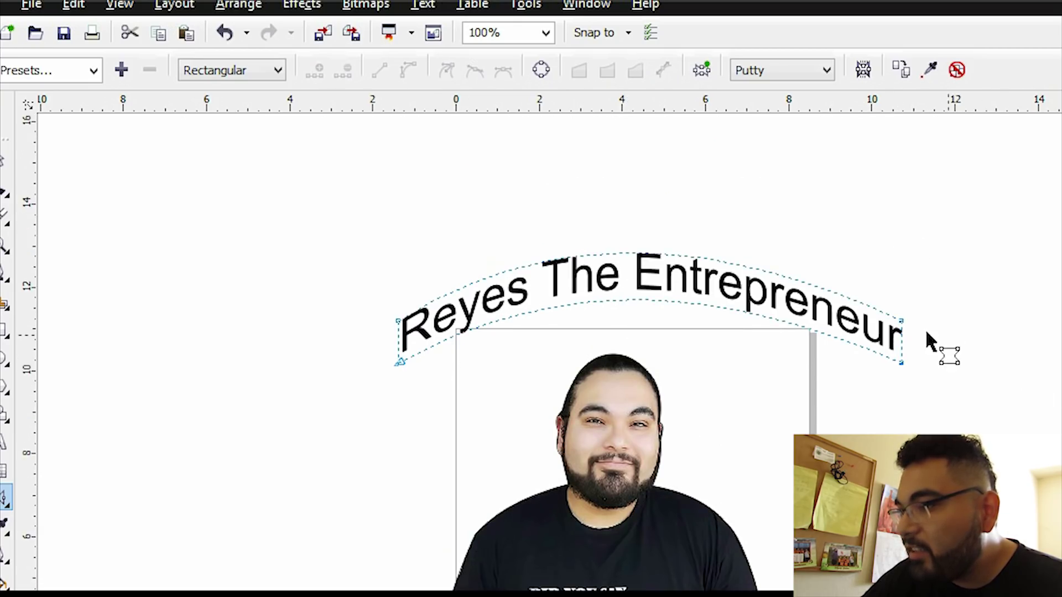
pyautogui.click(901, 322)
pyautogui.moveTo(726, 240); pyautogui.dragTo(784, 239)
pyautogui.moveTo(555, 226); pyautogui.dragTo(490, 226)
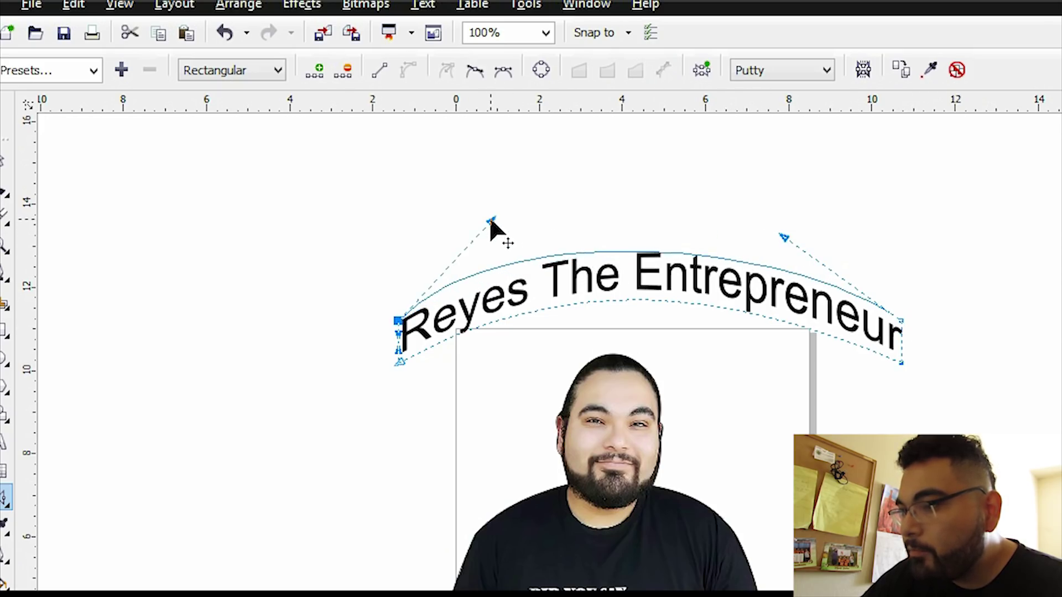
pyautogui.click(402, 366)
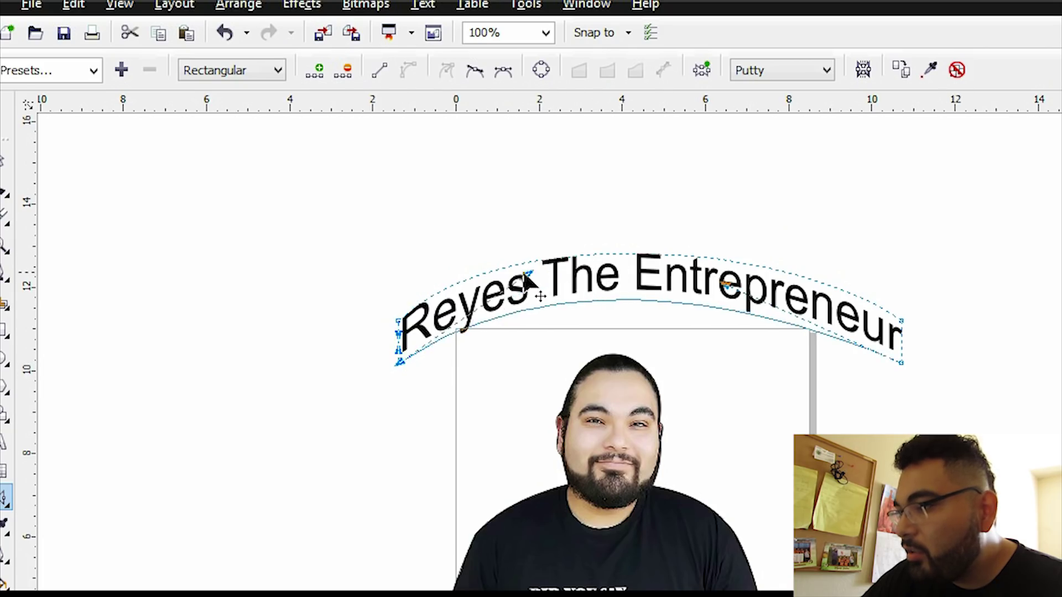
pyautogui.scroll(1, 249, 244)
pyautogui.click(5, 246)
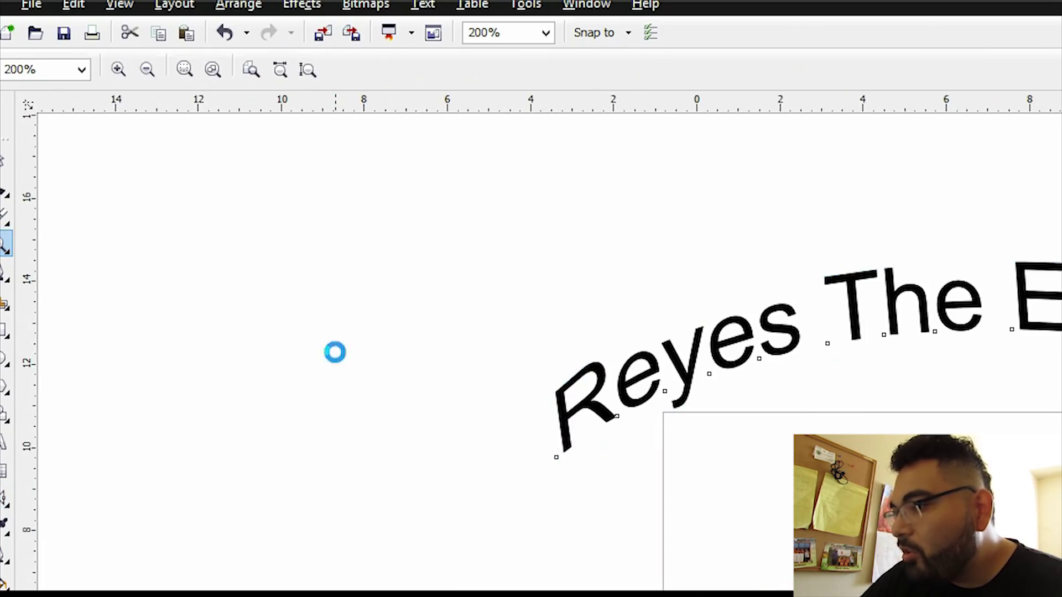
pyautogui.rightClick(335, 354)
pyautogui.rightClick(336, 354)
pyautogui.click(812, 391)
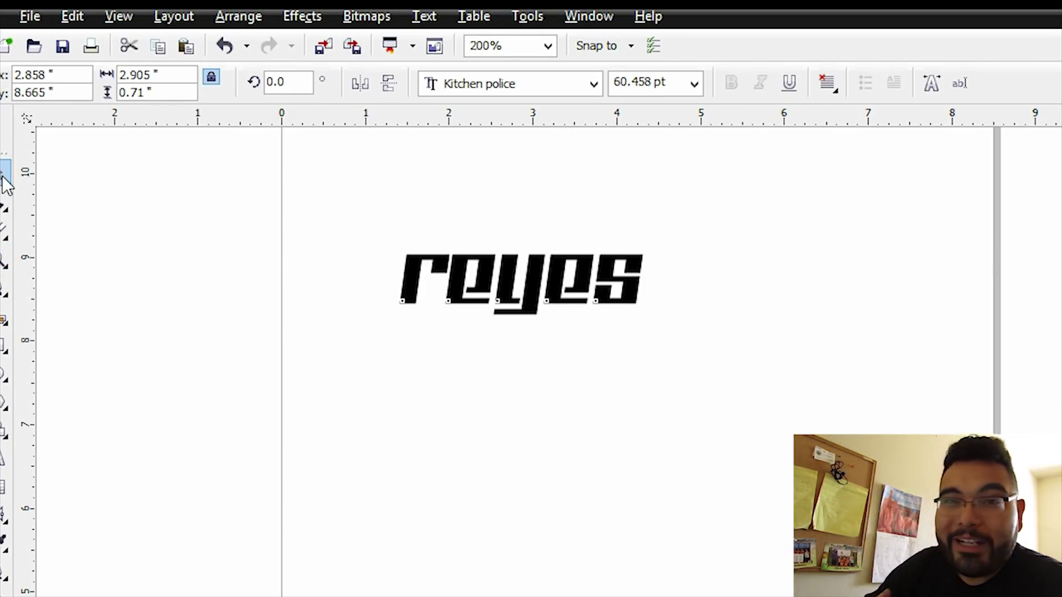
# Enlarge the Kitchen police lettering to about 4.08 inches wide and place a pasted copy below it
pyautogui.click(530, 283)
pyautogui.moveTo(652, 323); pyautogui.dragTo(747, 348)
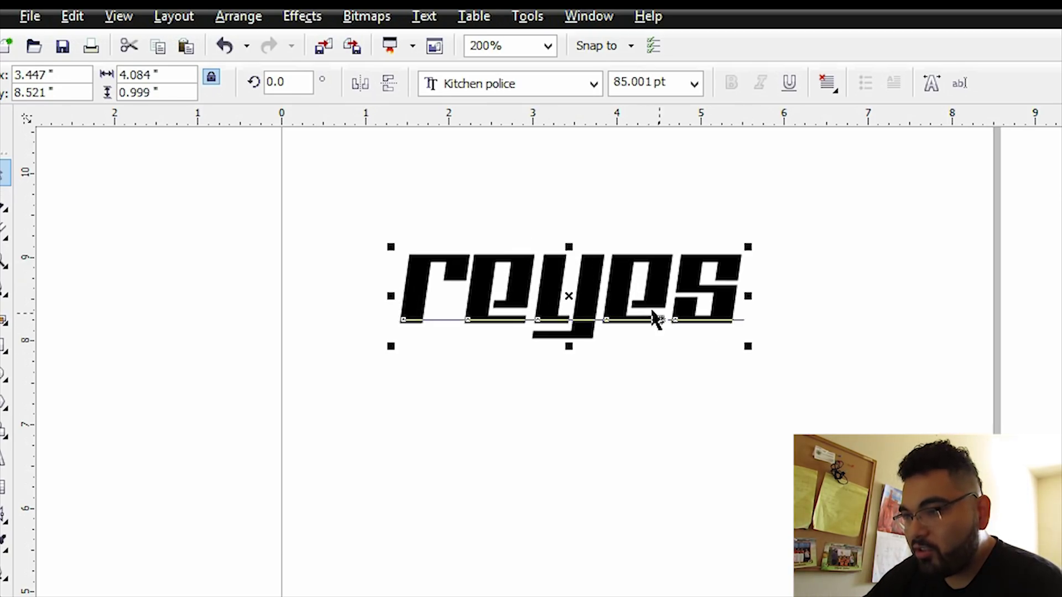
pyautogui.rightClick(601, 301)
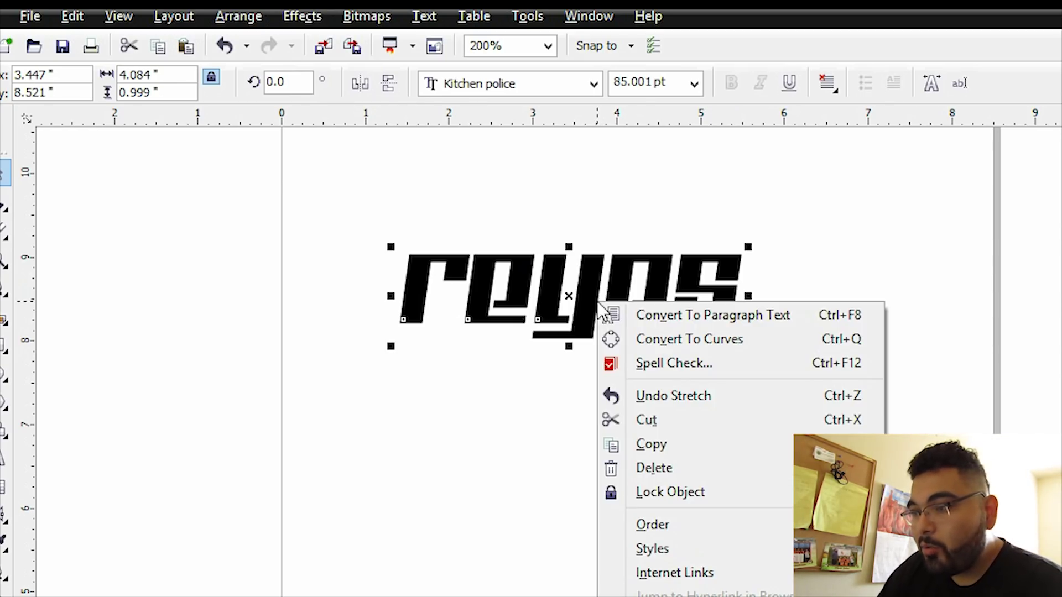
pyautogui.click(662, 446)
pyautogui.click(654, 435)
pyautogui.rightClick(656, 437)
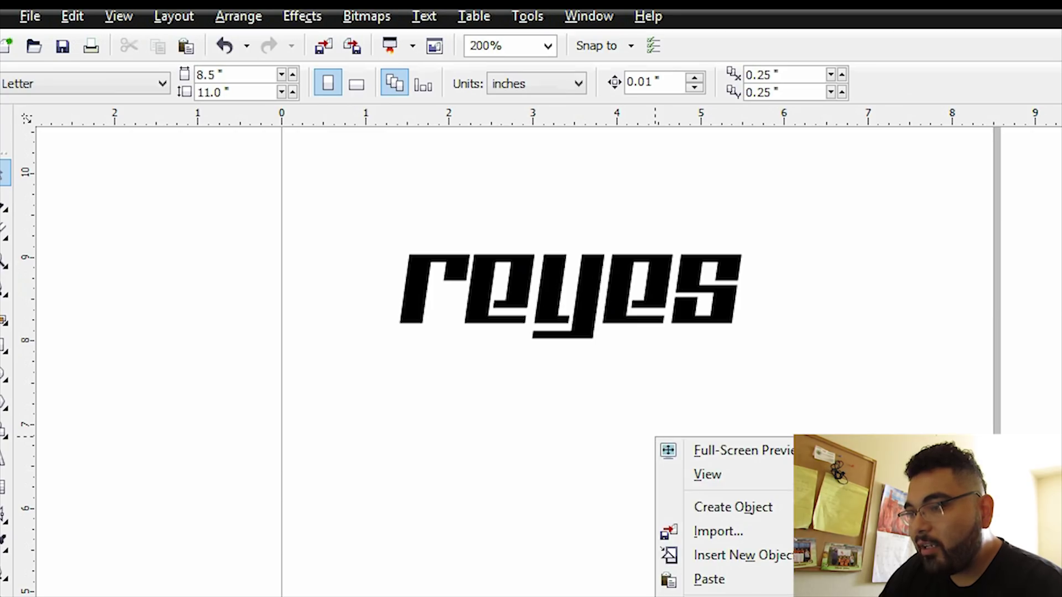
pyautogui.click(731, 584)
pyautogui.moveTo(584, 278); pyautogui.dragTo(589, 437)
# Give the upper lettering an 8 pt outline after trying 24 pt
pyautogui.click(592, 310)
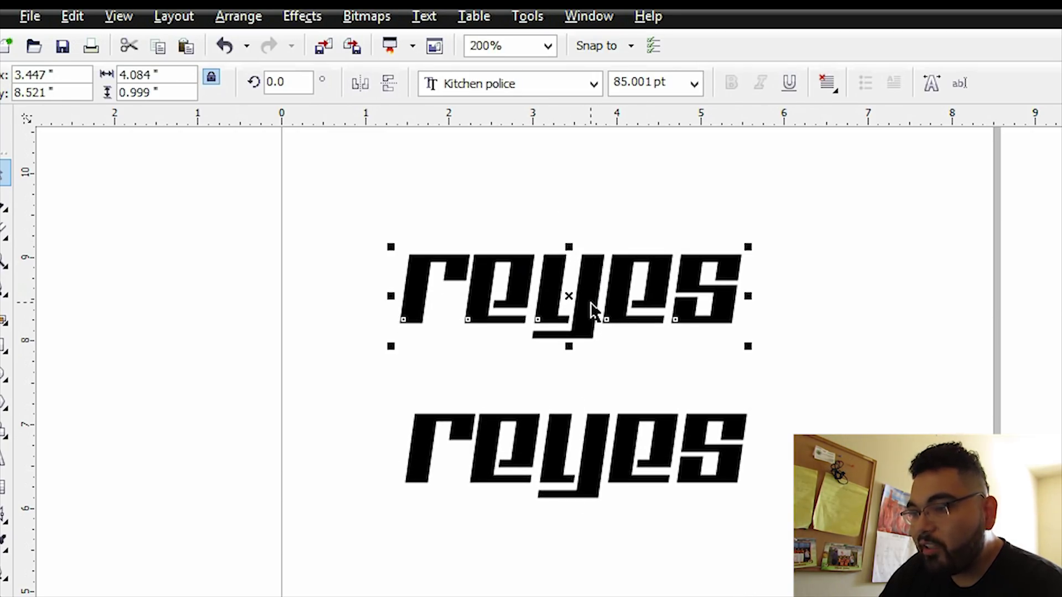
pyautogui.click(7, 578)
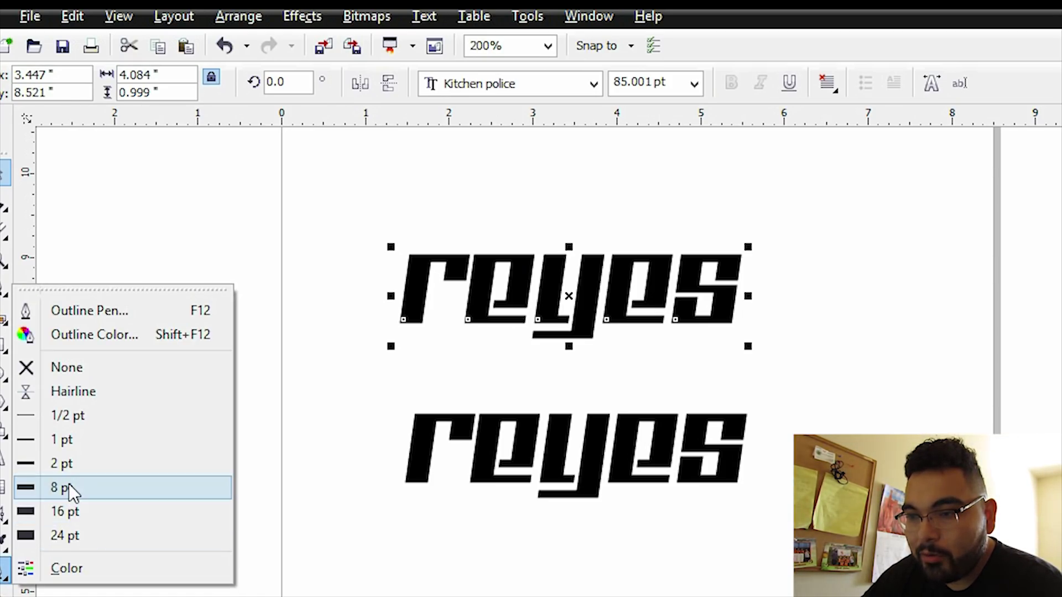
pyautogui.click(72, 489)
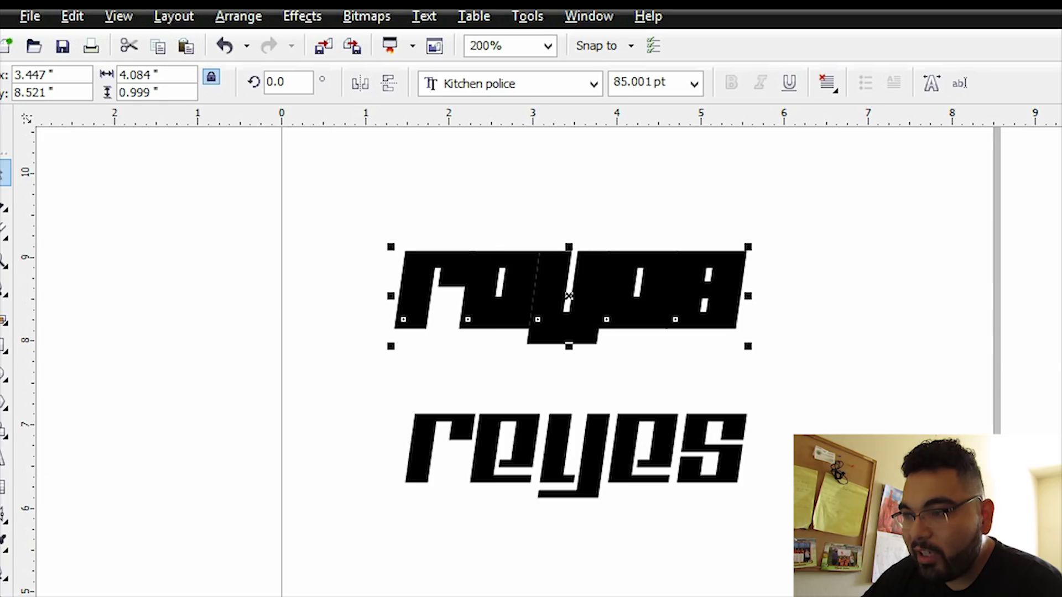
pyautogui.click(7, 578)
pyautogui.click(73, 545)
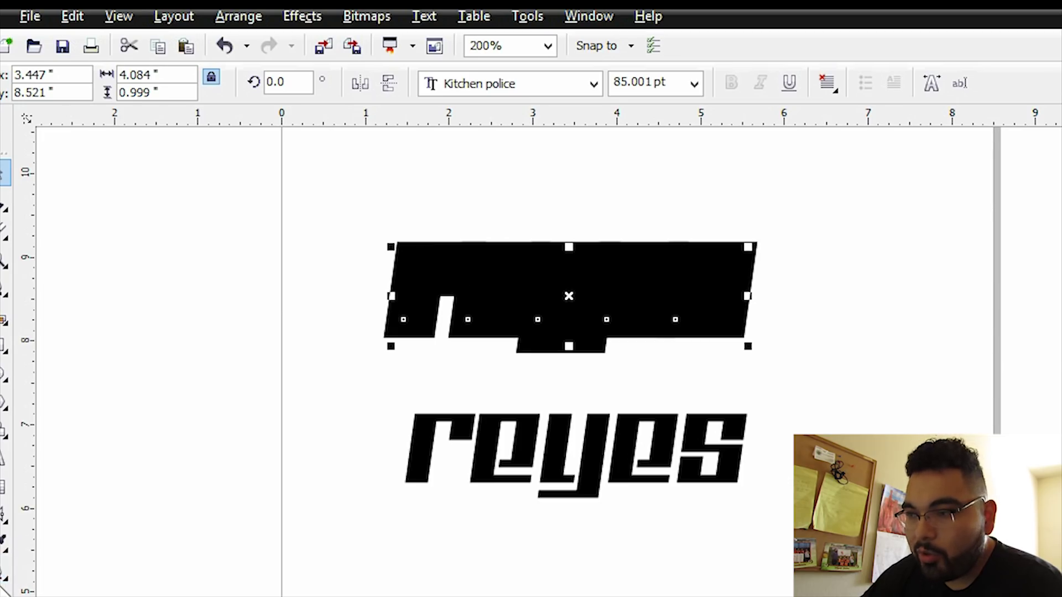
pyautogui.click(5, 577)
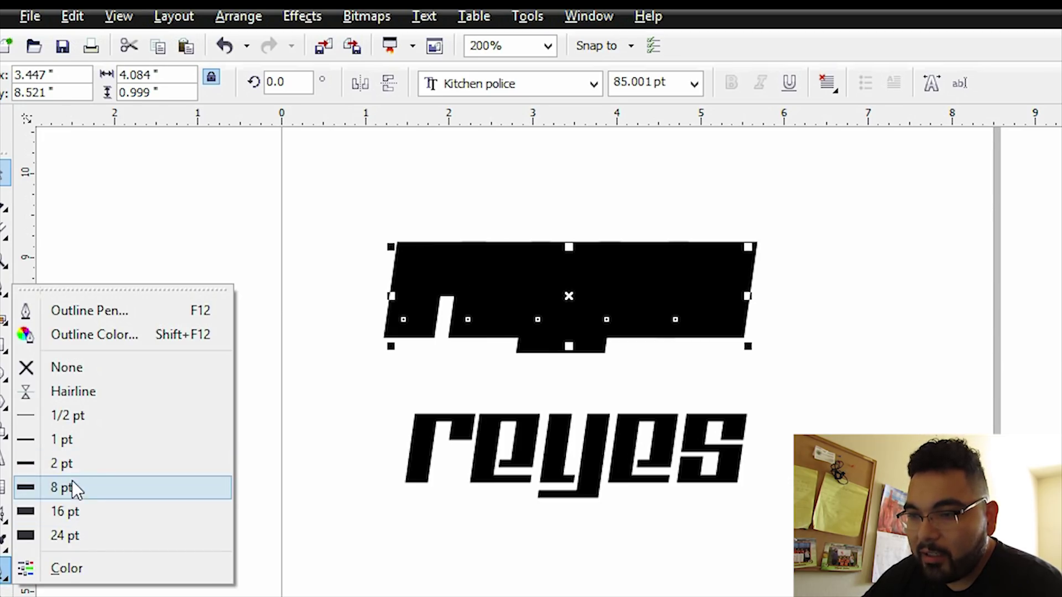
pyautogui.click(72, 488)
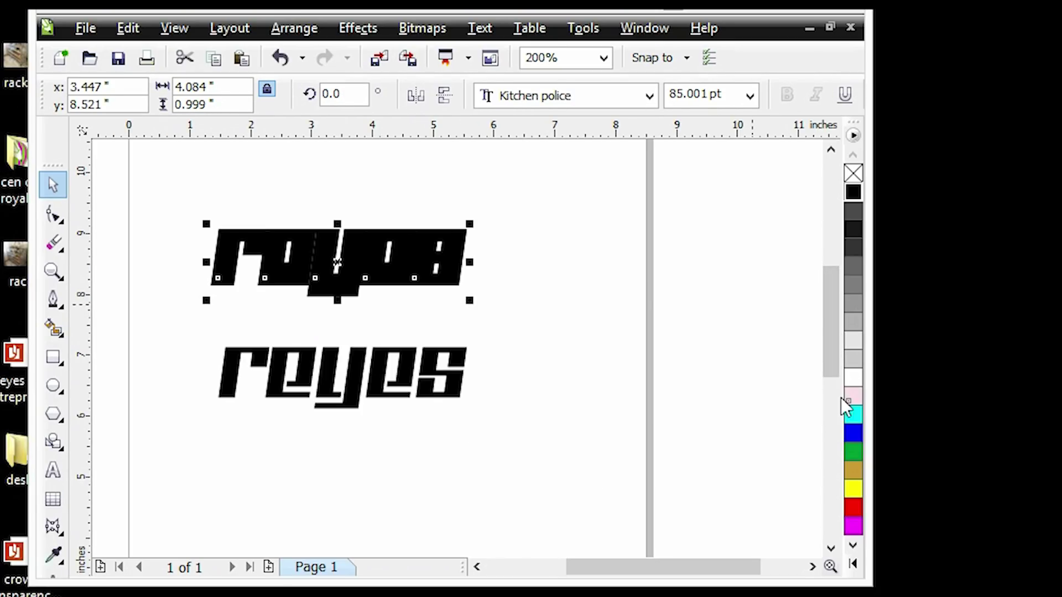
# Set both the fill and the outline of the upper lettering to red
pyautogui.click(850, 510)
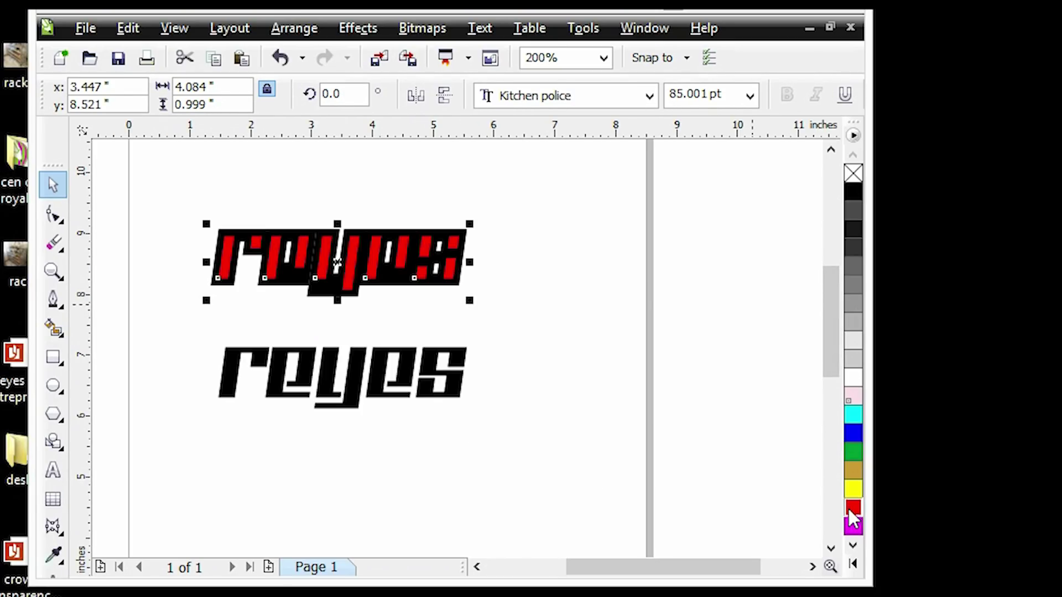
pyautogui.rightClick(851, 511)
pyautogui.click(566, 351)
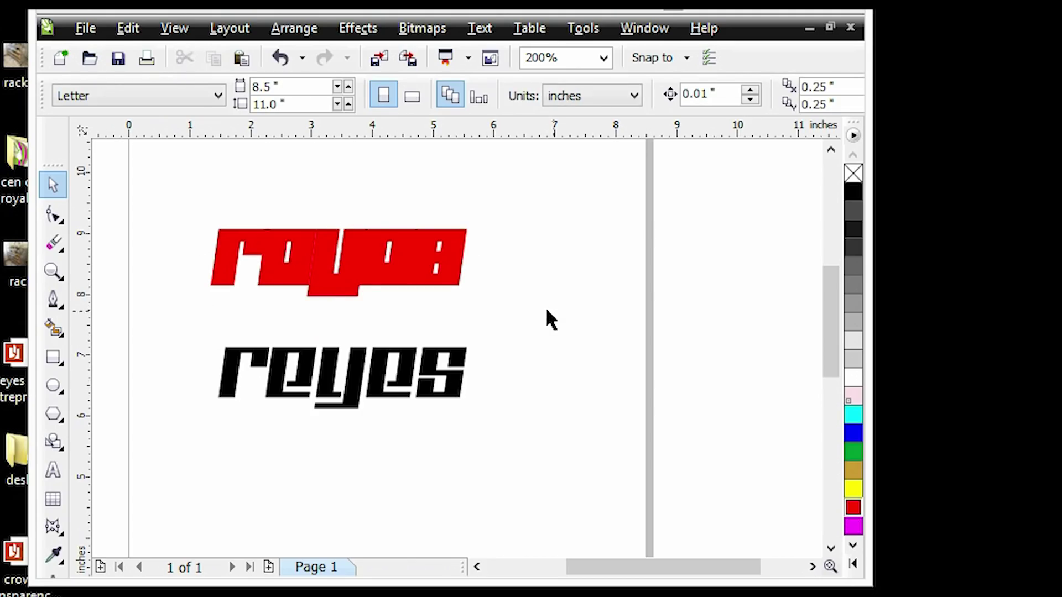
# Recolor the upper lettering's outline and fill black
pyautogui.click(365, 260)
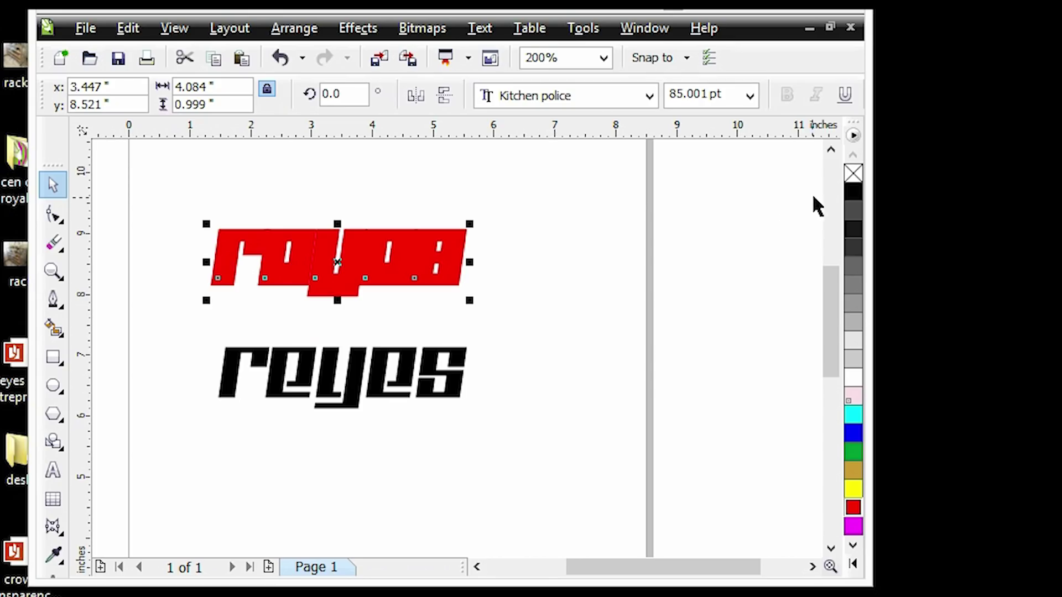
pyautogui.rightClick(851, 200)
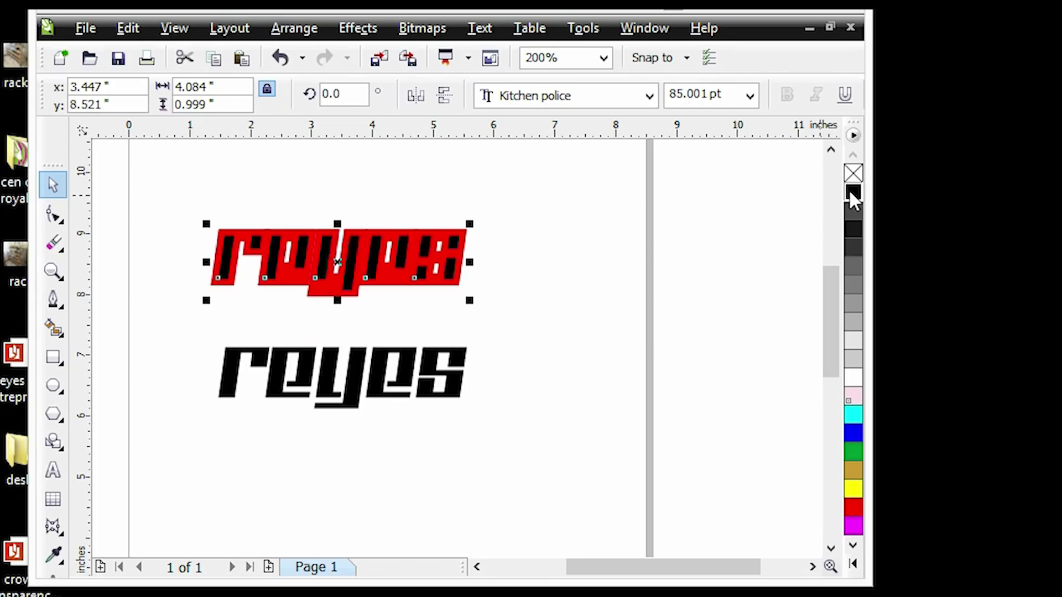
pyautogui.click(850, 193)
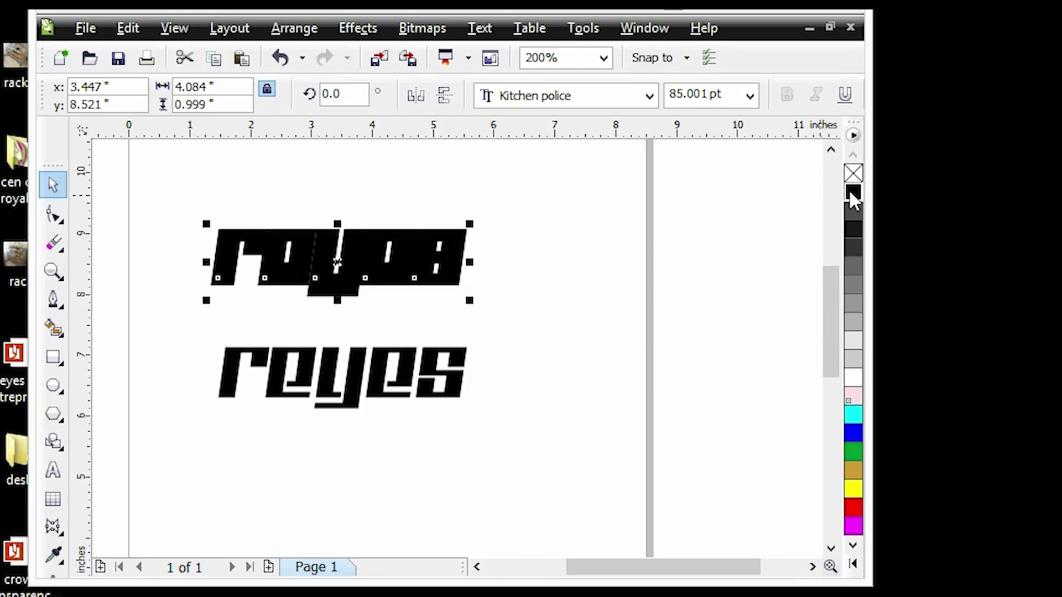
# Give the thick-outlined lettering a red outline and fill the copy laid over it with yellow
pyautogui.rightClick(853, 507)
pyautogui.click(854, 489)
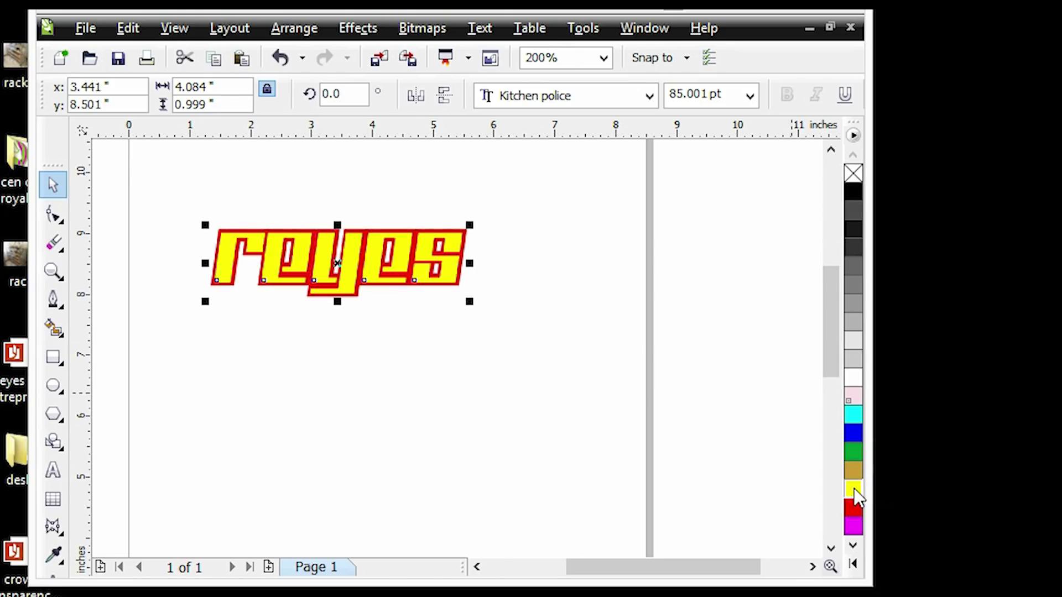
pyautogui.press('Escape')
# Move the yellow lettering below the red lettering and convert it to curves
pyautogui.click(53, 272)
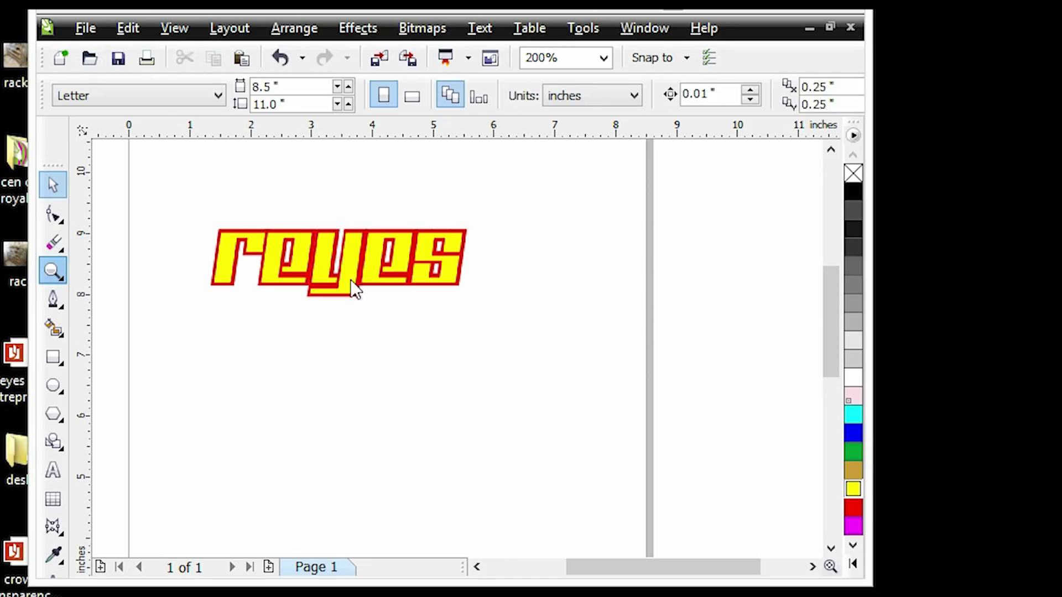
pyautogui.click(364, 284)
pyautogui.click(53, 184)
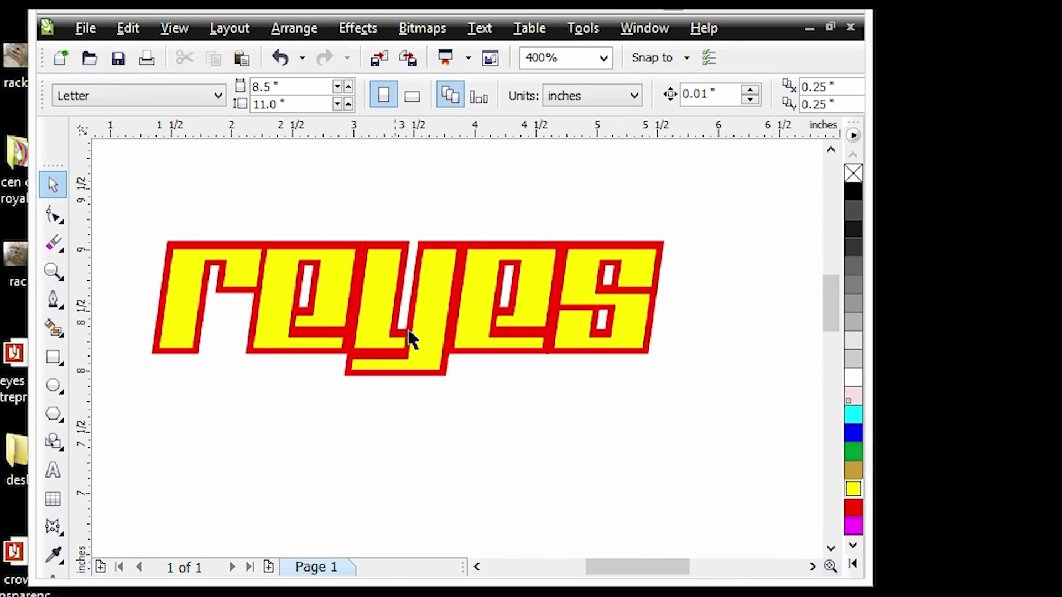
pyautogui.moveTo(333, 282); pyautogui.dragTo(330, 443)
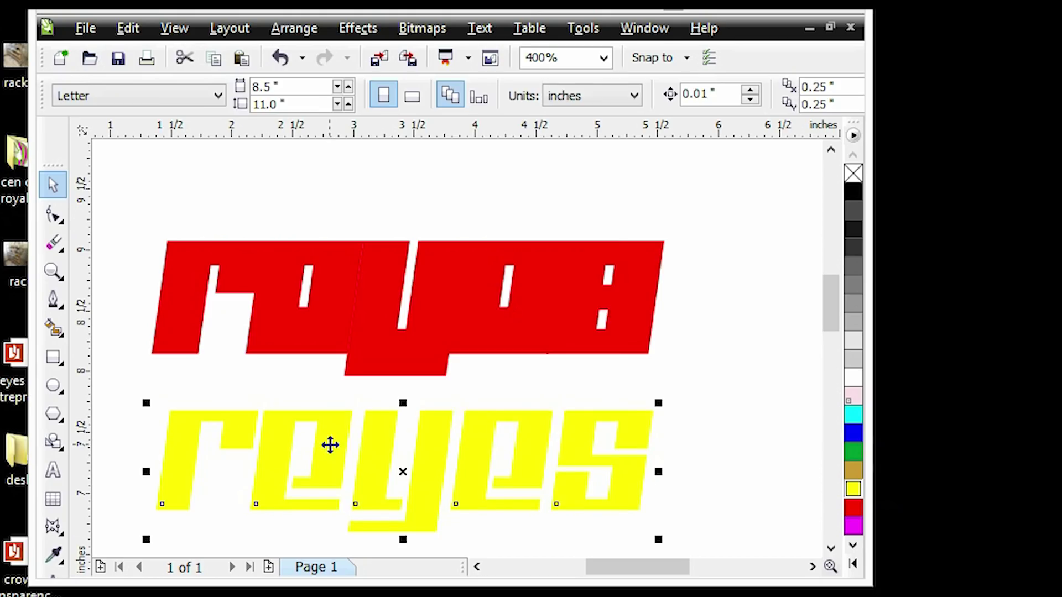
pyautogui.rightClick(331, 446)
pyautogui.click(415, 80)
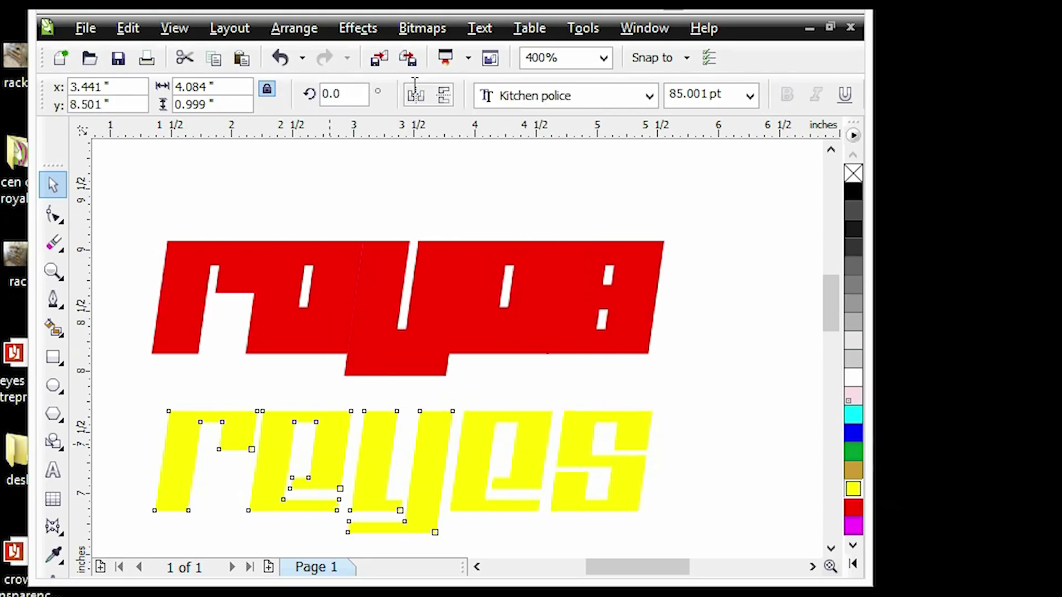
pyautogui.click(709, 418)
pyautogui.click(650, 426)
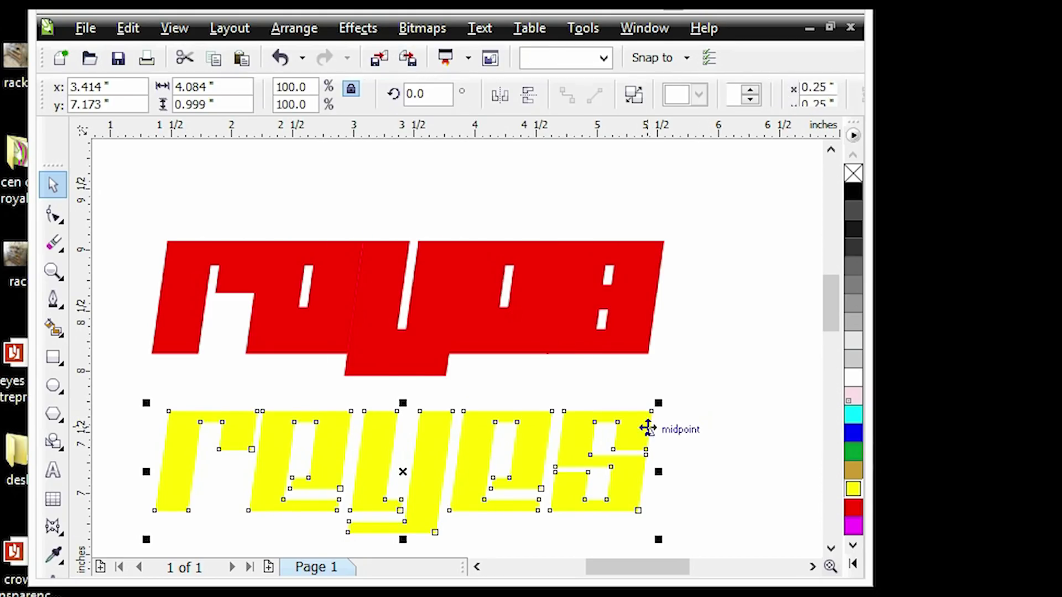
# Remove the fill from the converted yellow lettering and give it a black outline
pyautogui.click(852, 177)
pyautogui.rightClick(850, 188)
pyautogui.click(744, 314)
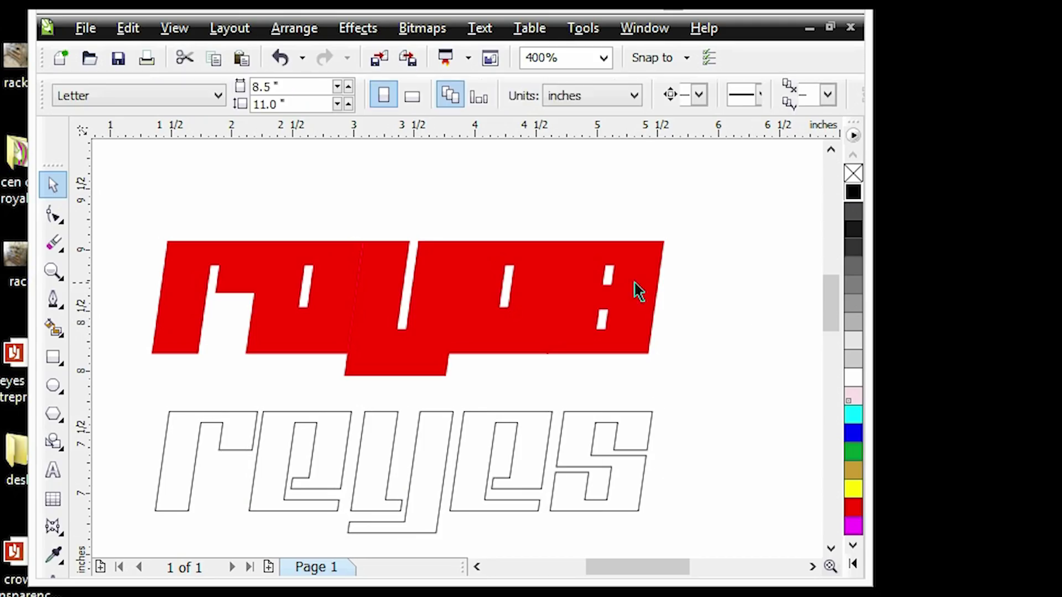
# Try a black outline without fill on the thick red lettering, and undo it
pyautogui.click(636, 288)
pyautogui.click(852, 192)
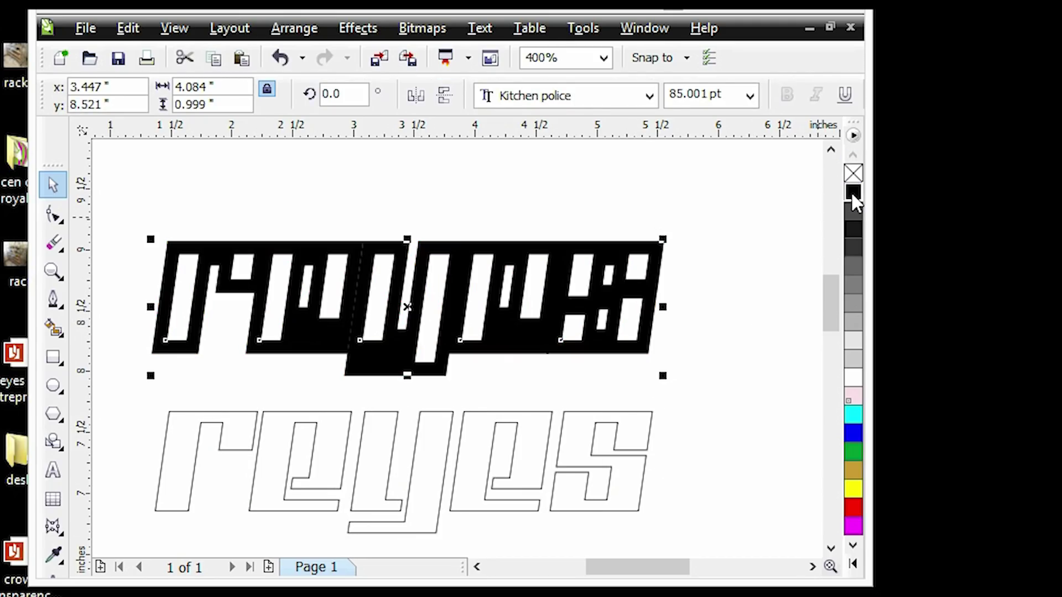
pyautogui.hotkey('ctrl', 'z')
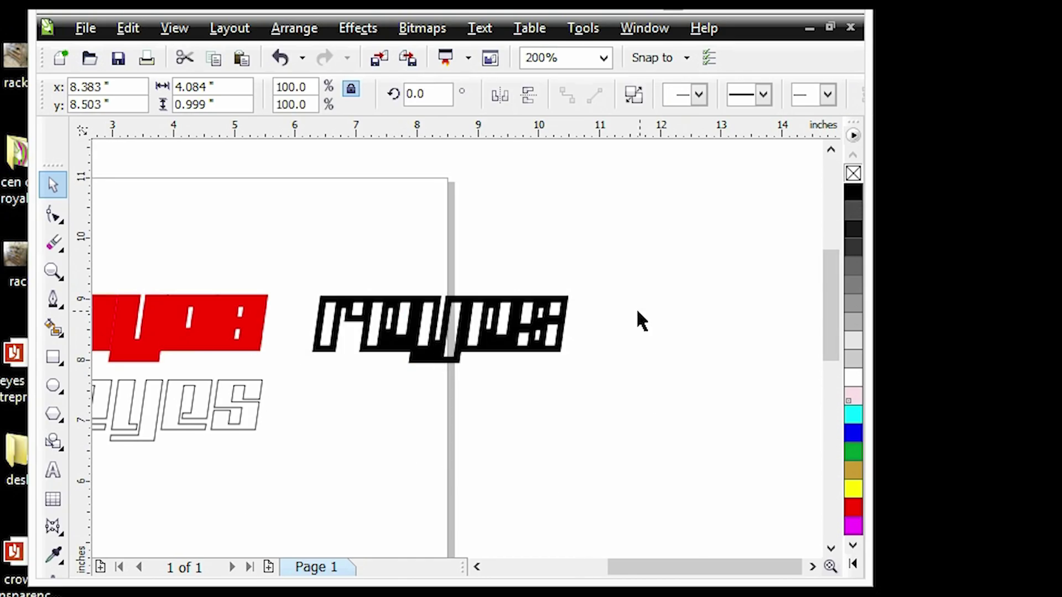
# Try to move the black-outlined copy beside the page further down, and undo it
pyautogui.click(641, 321)
pyautogui.moveTo(557, 325); pyautogui.dragTo(613, 402)
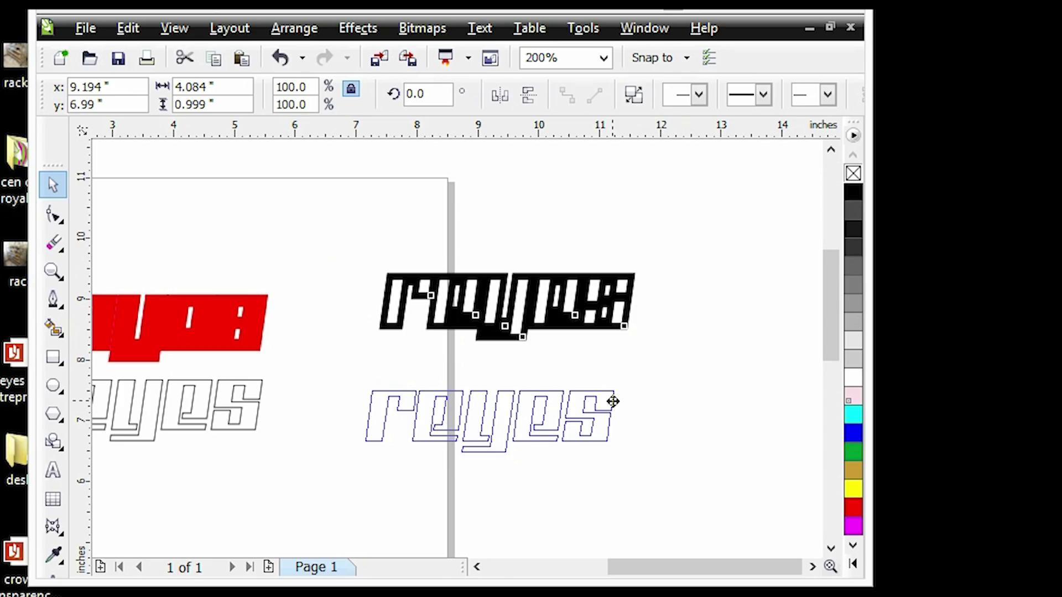
pyautogui.moveTo(613, 402); pyautogui.dragTo(612, 401)
pyautogui.hotkey('ctrl', 'z')
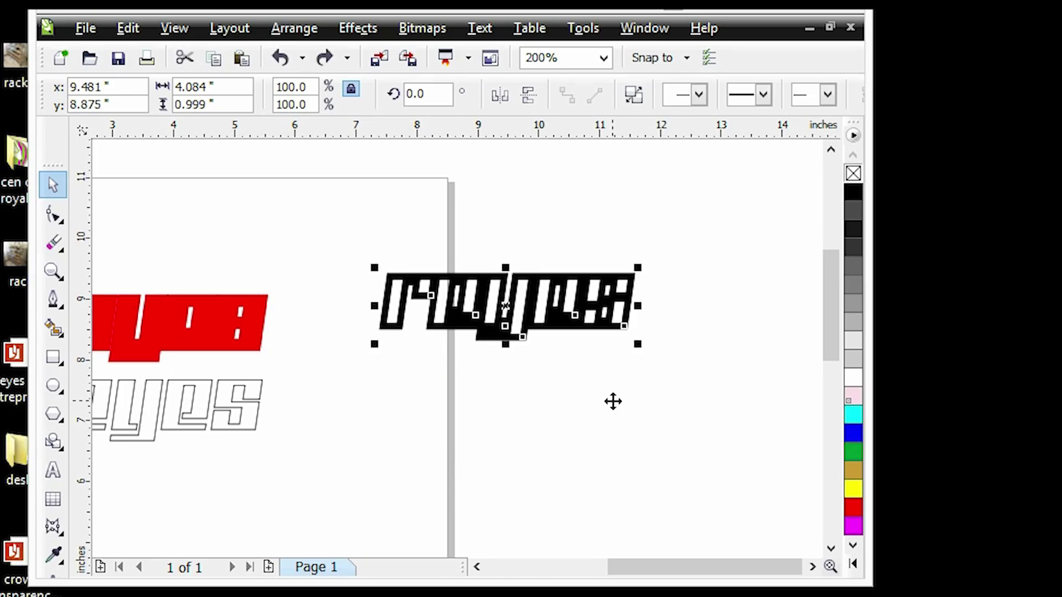
# Fill the copy beside the page with black and draw a rectangle about 4.56 by 1.44 inches around it
pyautogui.click(855, 194)
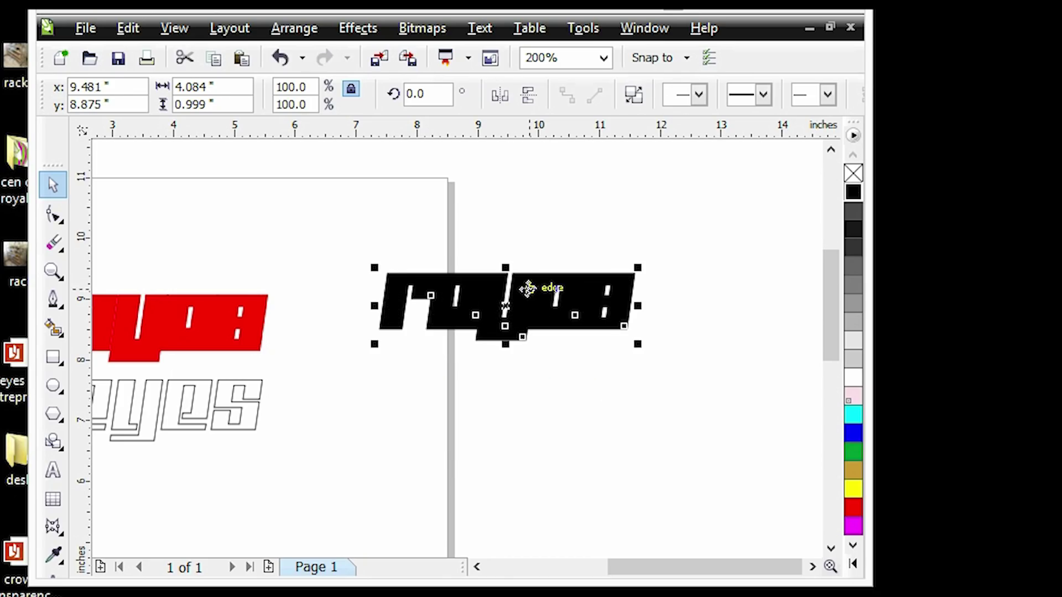
pyautogui.click(53, 359)
pyautogui.moveTo(365, 262); pyautogui.dragTo(642, 349)
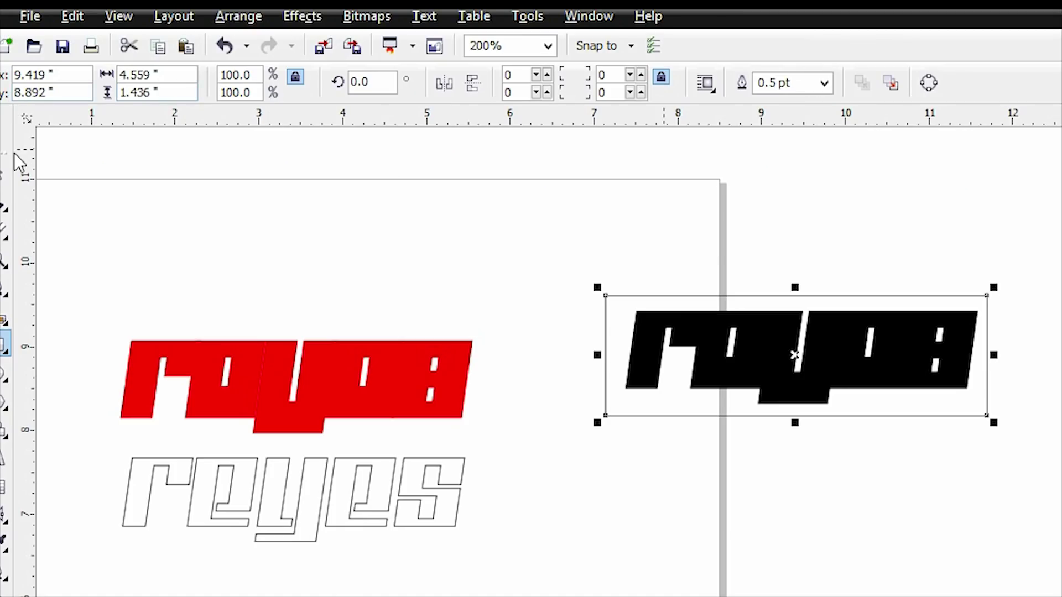
# Convert the black copy and its rectangle to a 300 dpi RGB Color (24-bit) bitmap with transparent background, and move it slightly down
pyautogui.click(4, 176)
pyautogui.moveTo(586, 261); pyautogui.dragTo(1059, 450)
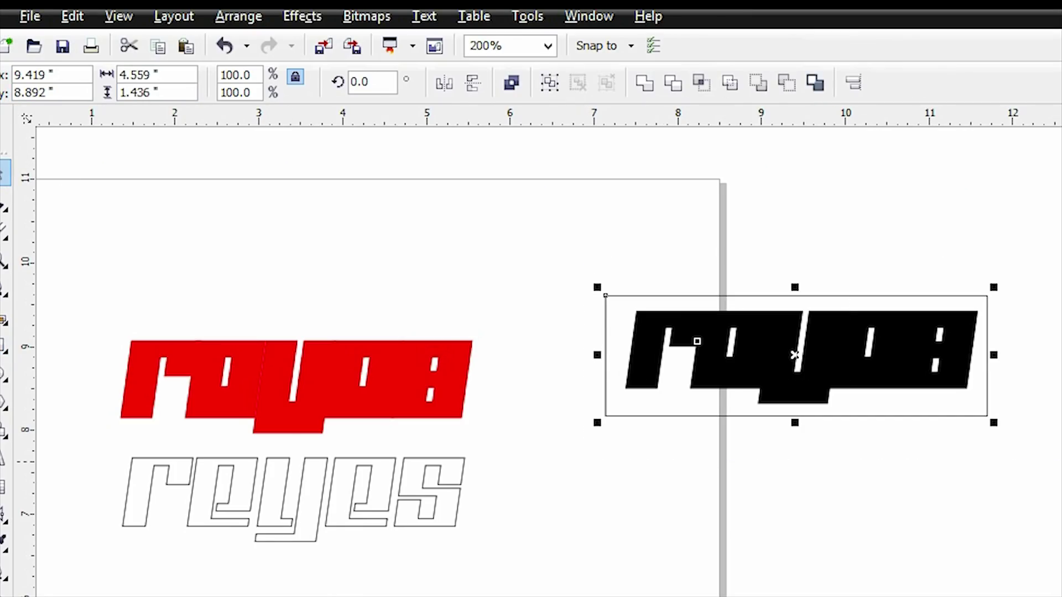
pyautogui.click(389, 24)
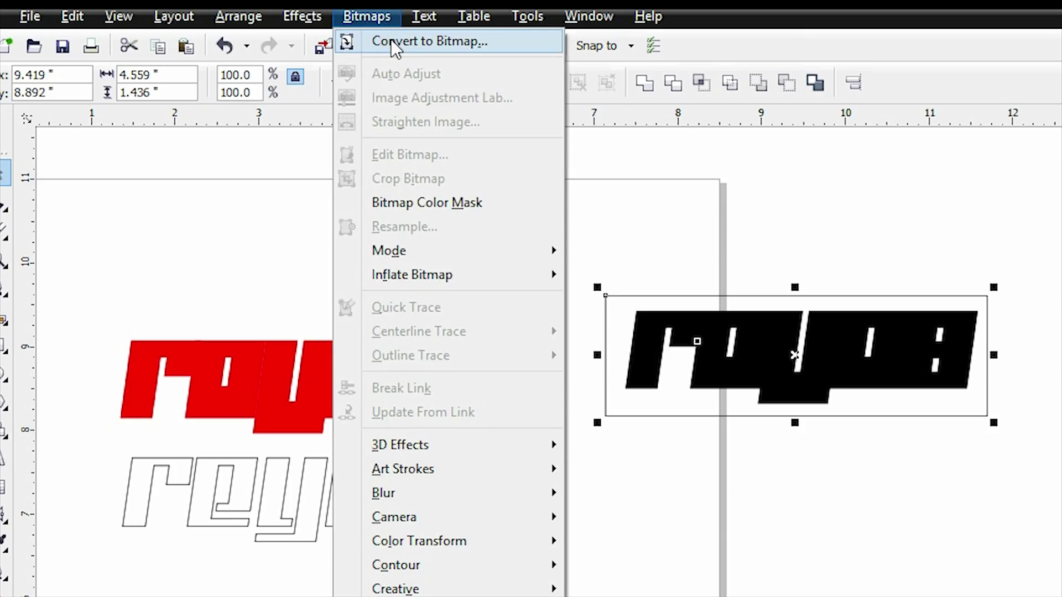
pyautogui.click(395, 44)
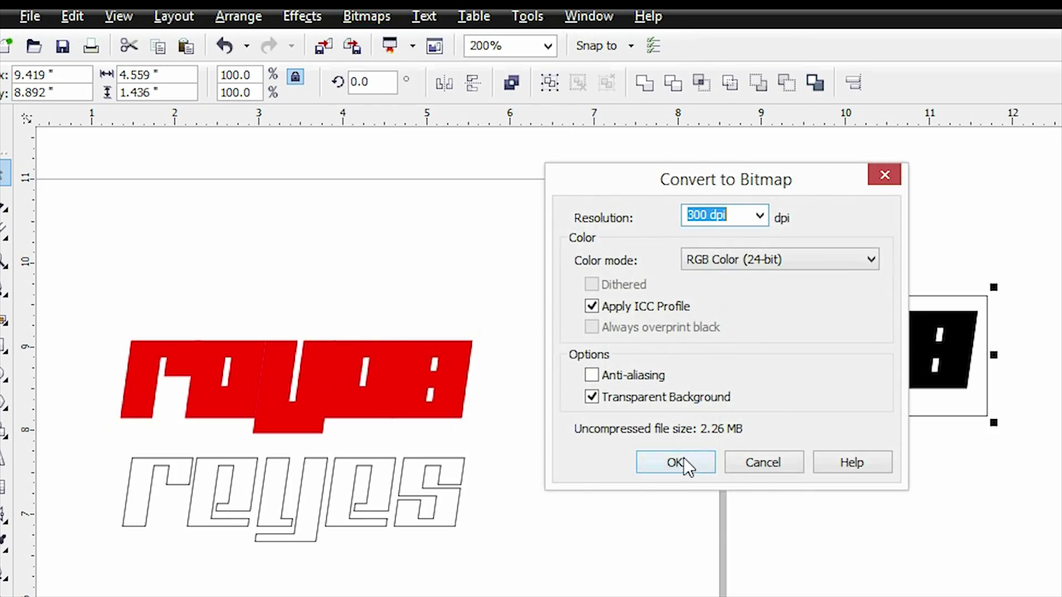
pyautogui.click(685, 465)
pyautogui.moveTo(735, 353)
pyautogui.mouseDown()
pyautogui.moveTo(721, 503)
pyautogui.moveTo(718, 384)
pyautogui.mouseUp()
# Vectorize the bitmap with an outline trace using the Line art image type, checking the letter edges in the preview
pyautogui.click(690, 82)
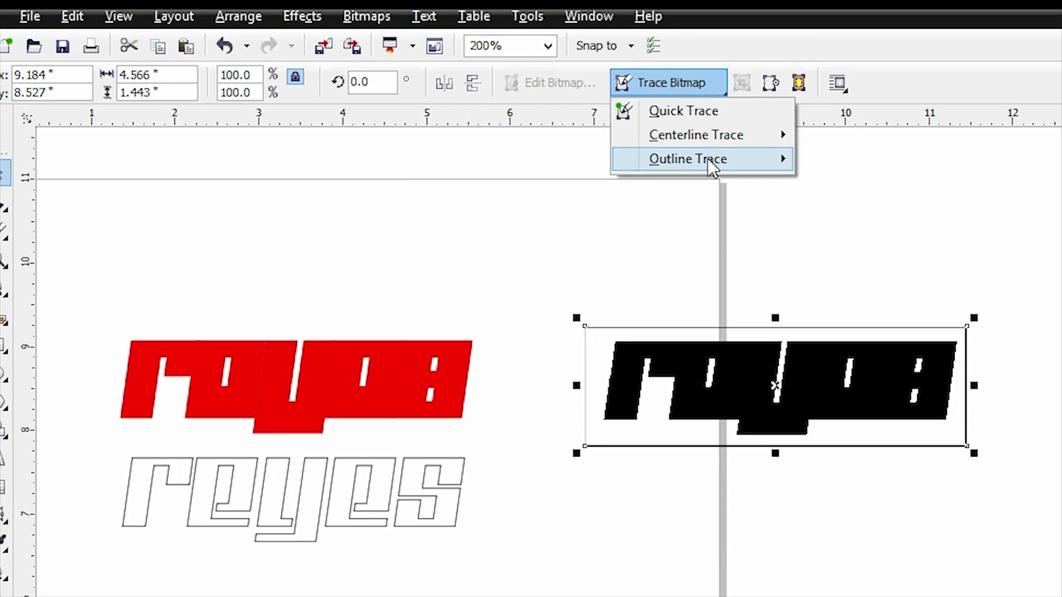
pyautogui.moveTo(709, 162)
pyautogui.click(959, 159)
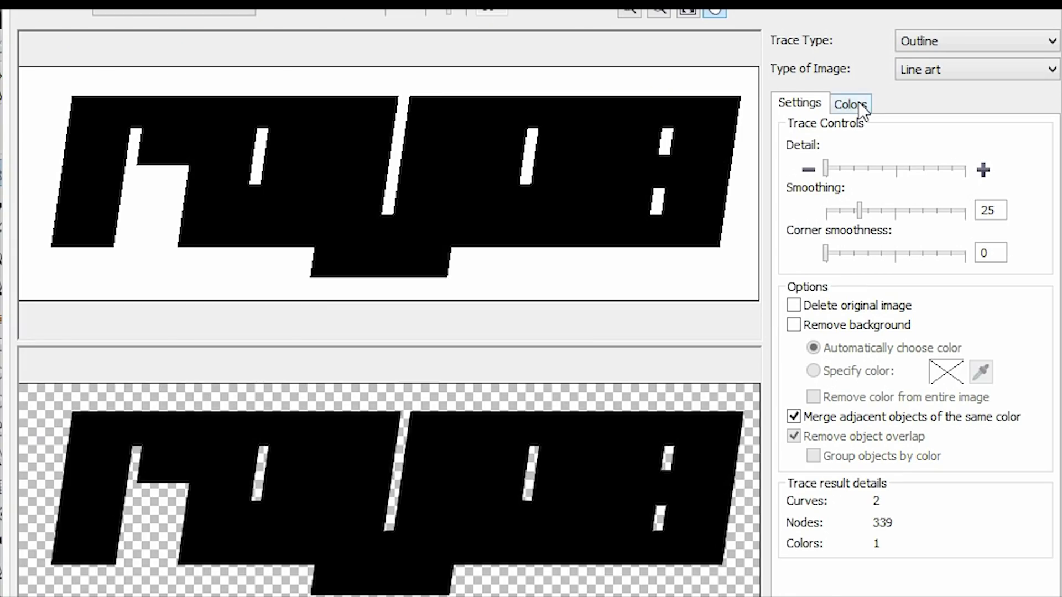
pyautogui.click(850, 103)
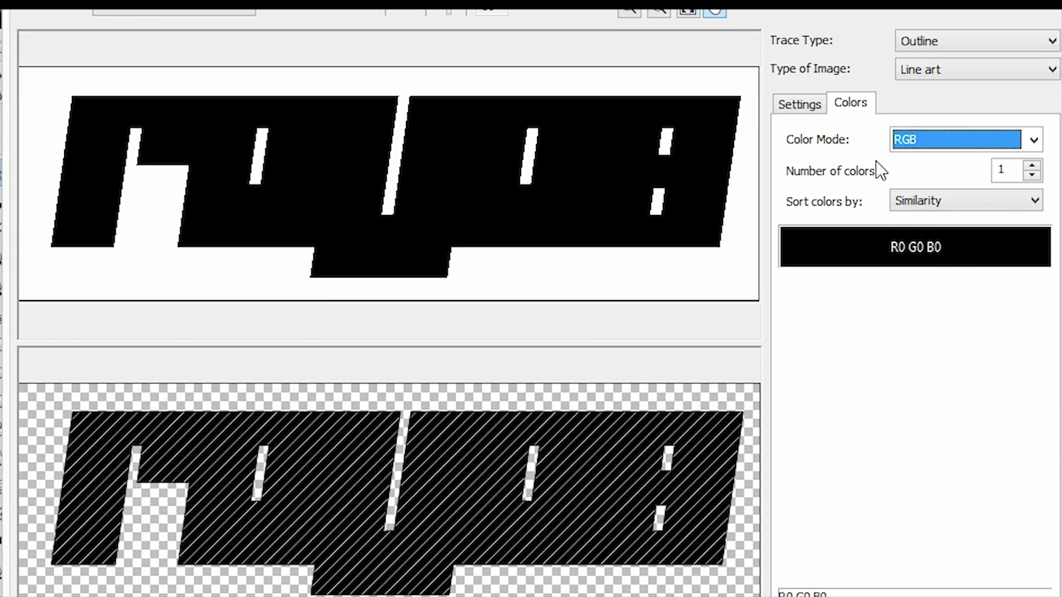
pyautogui.click(803, 107)
pyautogui.scroll(3, 488, 506)
pyautogui.moveTo(524, 427); pyautogui.dragTo(583, 463)
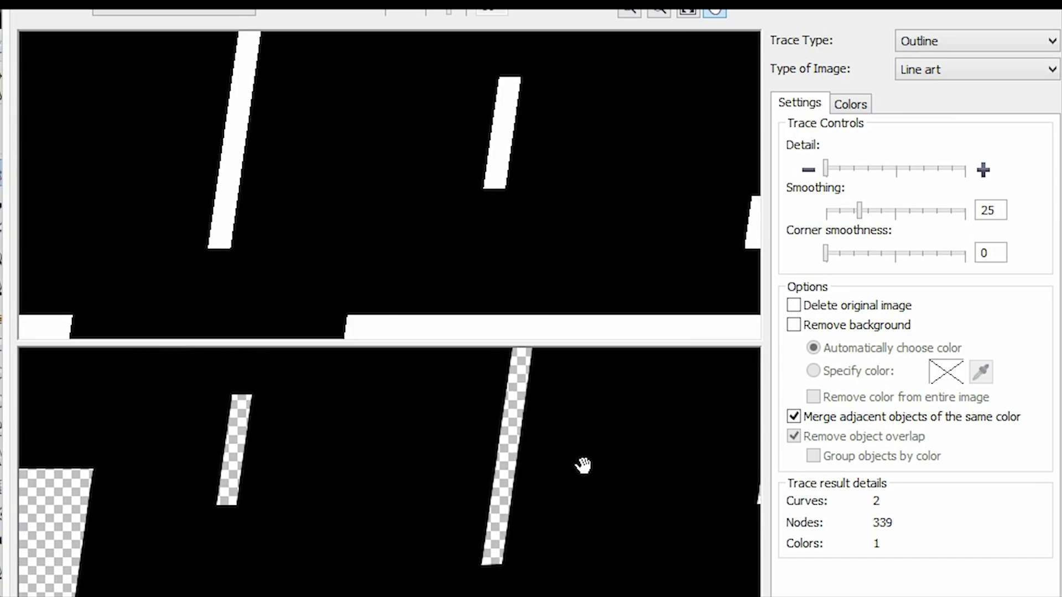
pyautogui.press('Return')
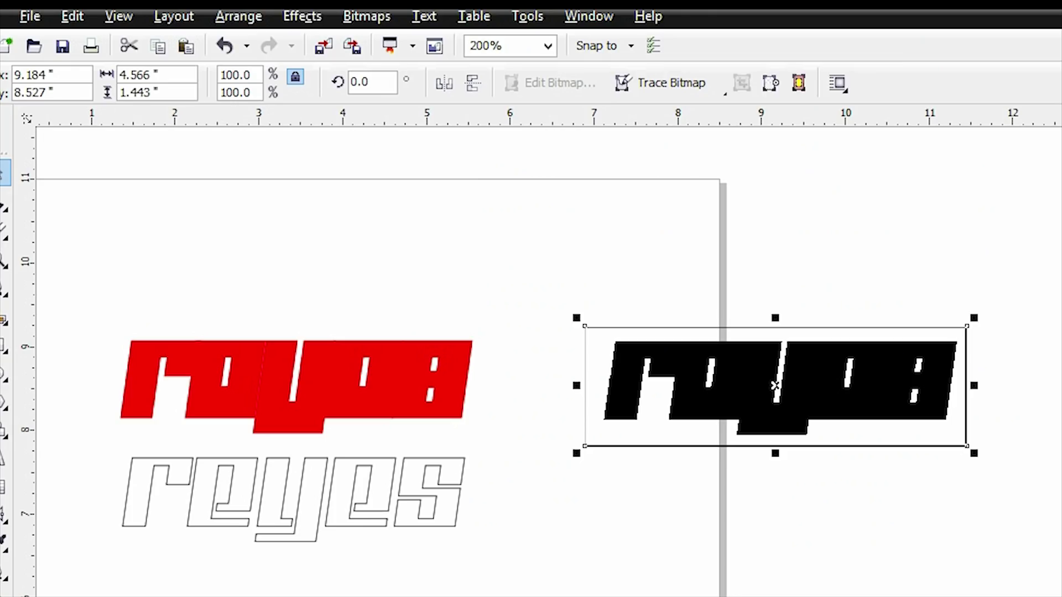
# Move the traced result below the bitmap and replace its fill with a black outline
pyautogui.moveTo(654, 351)
pyautogui.mouseDown()
pyautogui.moveTo(675, 455)
pyautogui.moveTo(671, 502)
pyautogui.mouseUp()
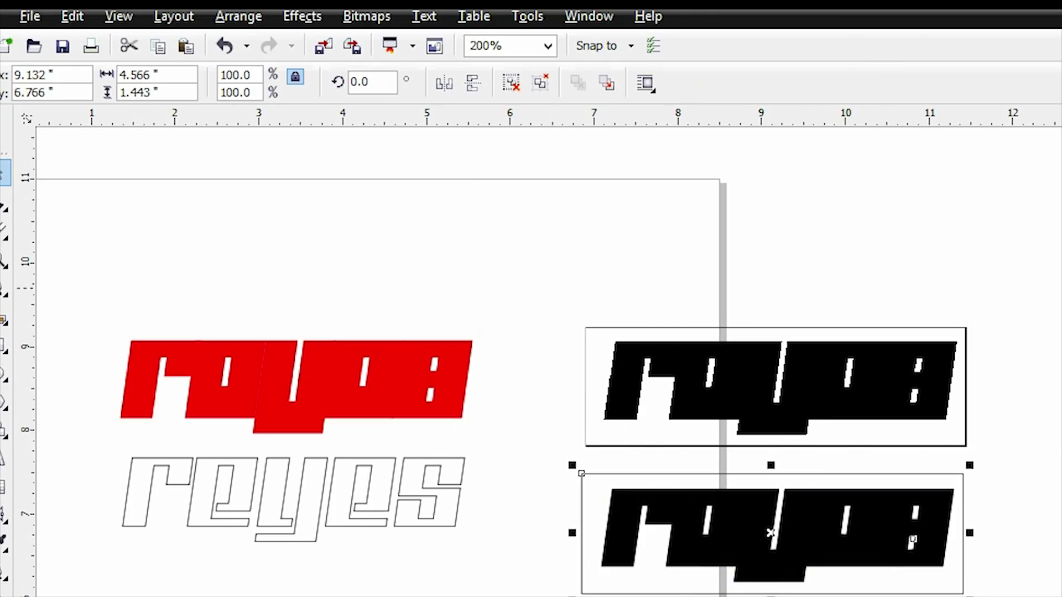
pyautogui.click(1061, 145)
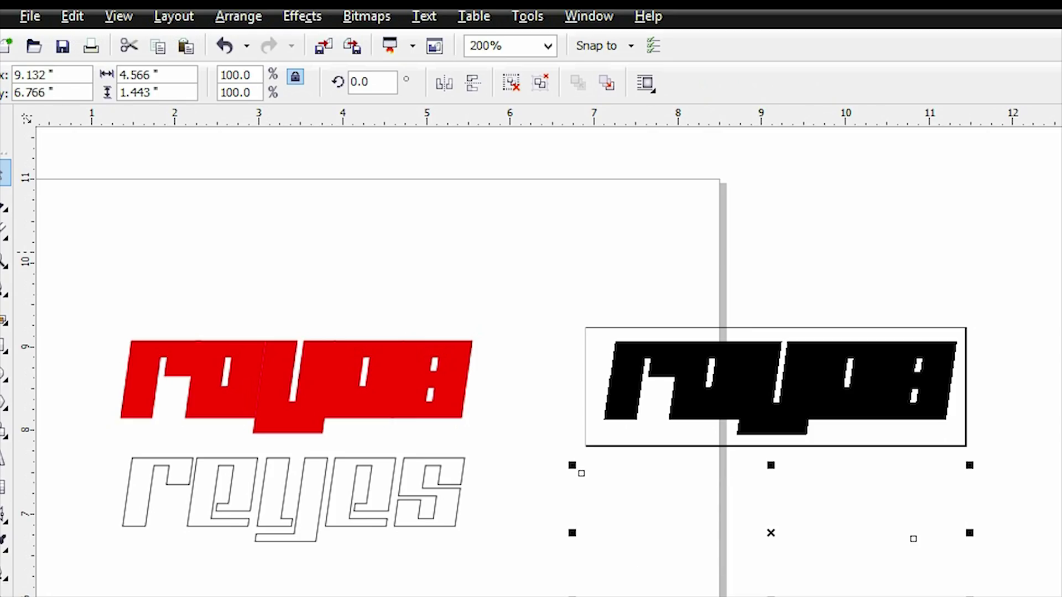
pyautogui.rightClick(1061, 162)
pyautogui.click(985, 494)
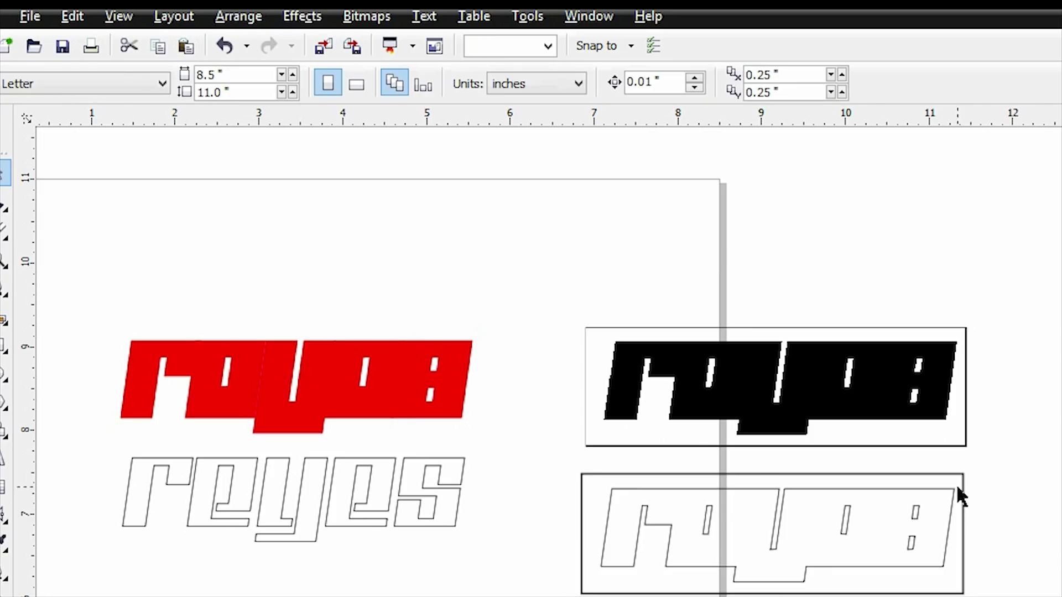
# Separate the traced frame from the thick lettering, moving the frame up over the bitmap and the lettering below it
pyautogui.click(963, 478)
pyautogui.rightClick(964, 480)
pyautogui.click(1024, 91)
pyautogui.click(1017, 477)
pyautogui.moveTo(958, 503); pyautogui.dragTo(959, 381)
pyautogui.moveTo(962, 482); pyautogui.dragTo(967, 280)
pyautogui.moveTo(918, 519); pyautogui.dragTo(1061, 516)
pyautogui.moveTo(982, 532); pyautogui.dragTo(858, 480)
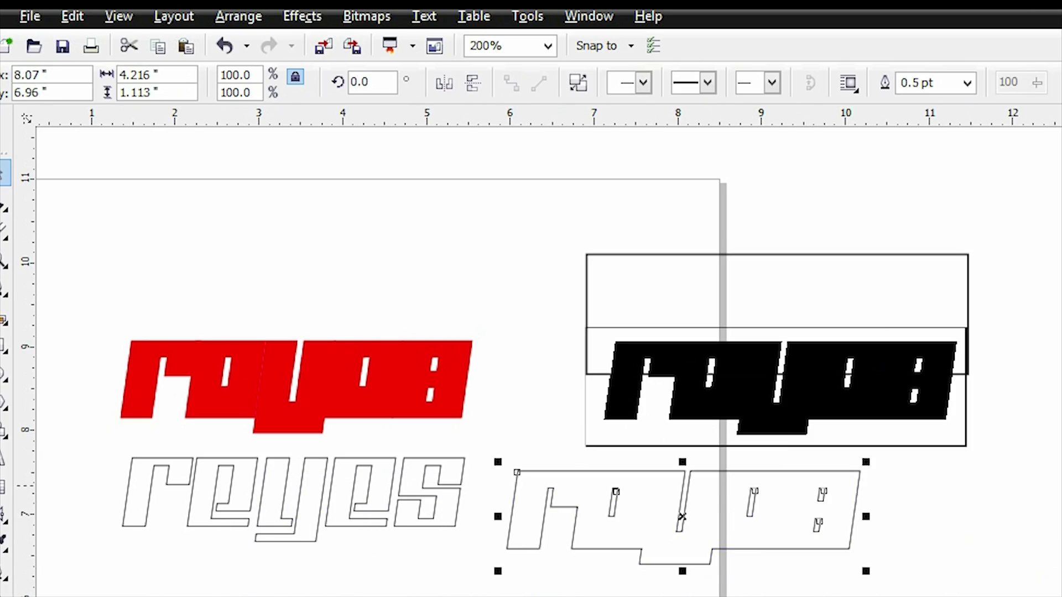
# Fill the traced thick lettering with purple and stack the thin reyes lettering in front of it, filled yellow without outline
pyautogui.click(1061, 486)
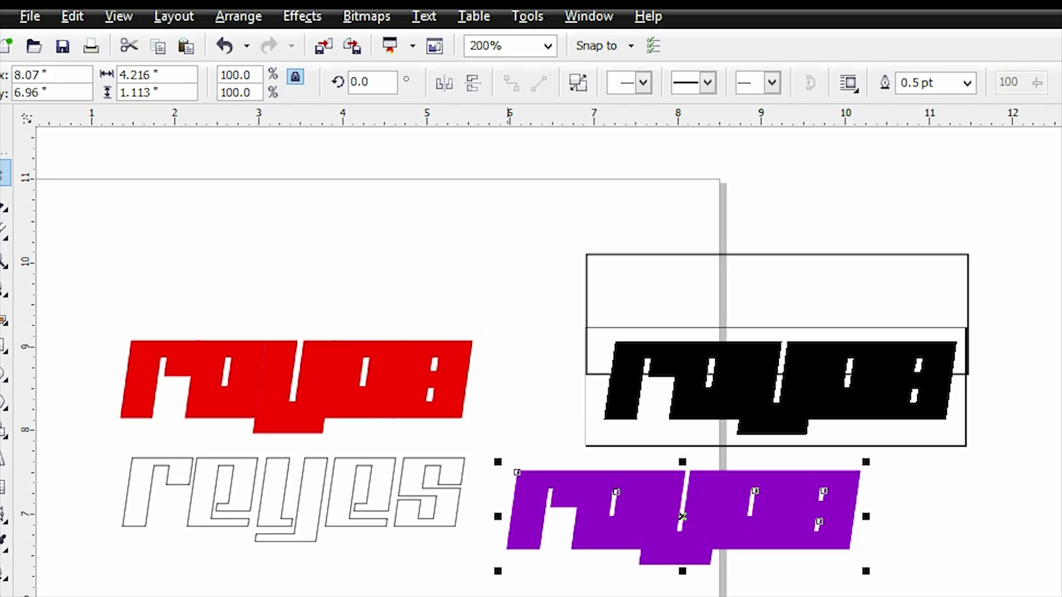
pyautogui.moveTo(419, 501); pyautogui.dragTo(806, 515)
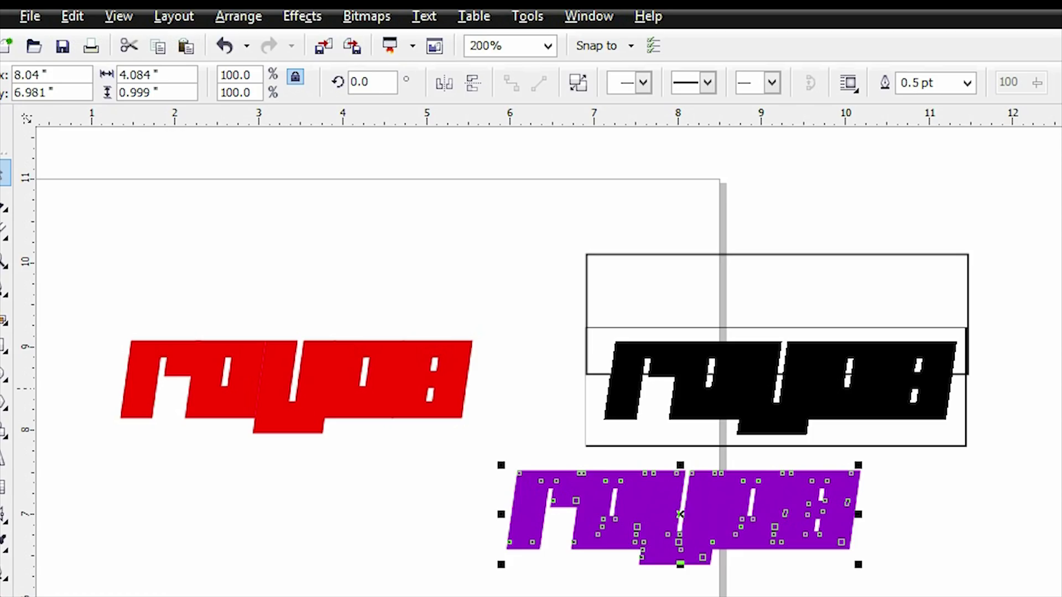
pyautogui.rightClick(682, 514)
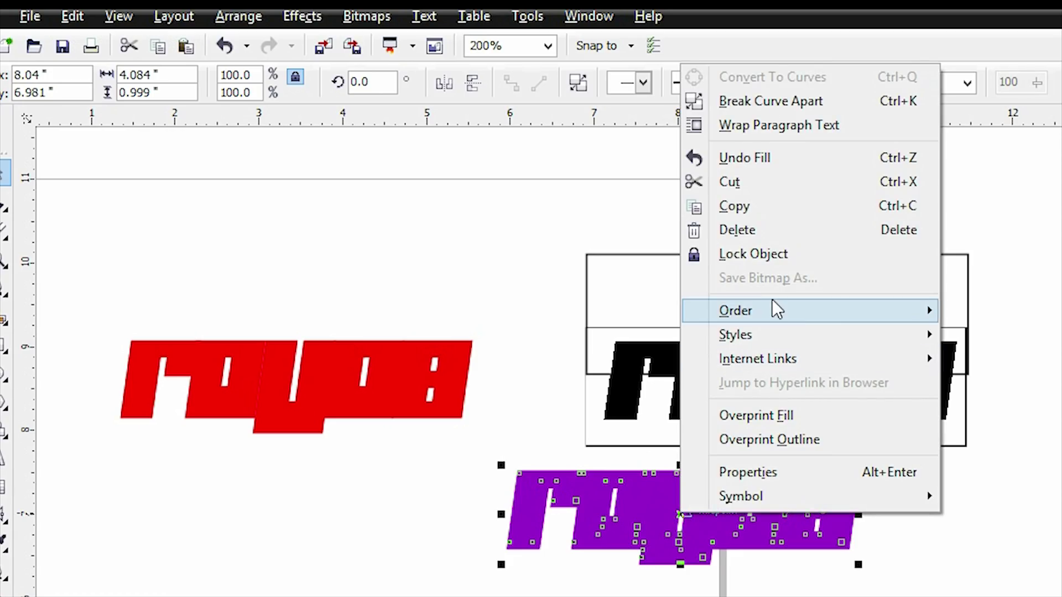
pyautogui.moveTo(772, 305)
pyautogui.click(996, 88)
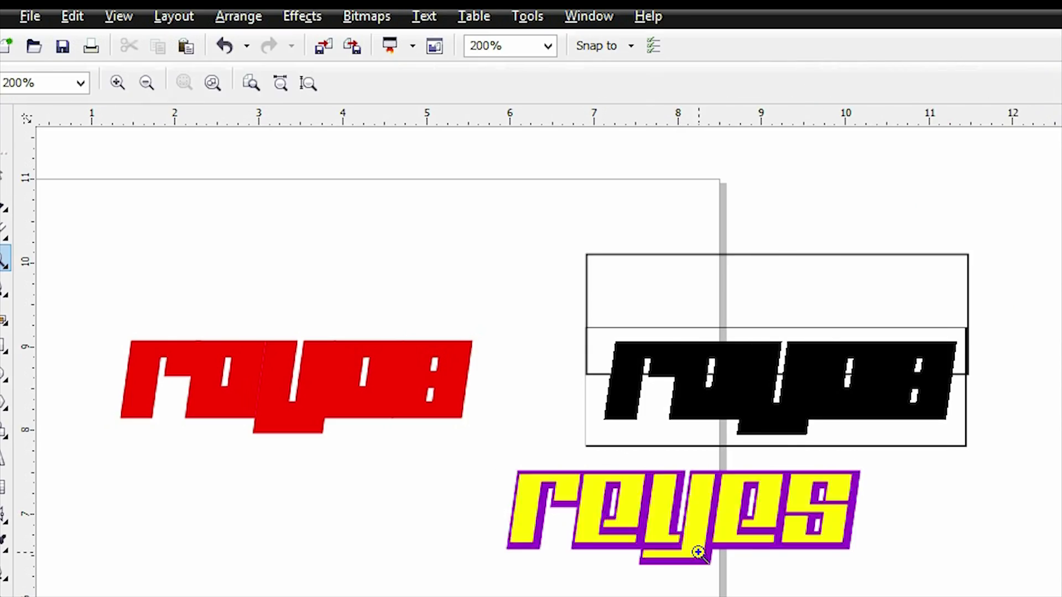
pyautogui.click(698, 553)
# Shift the yellow lettering slightly right and down to centre it within the purple shape
pyautogui.click(562, 325)
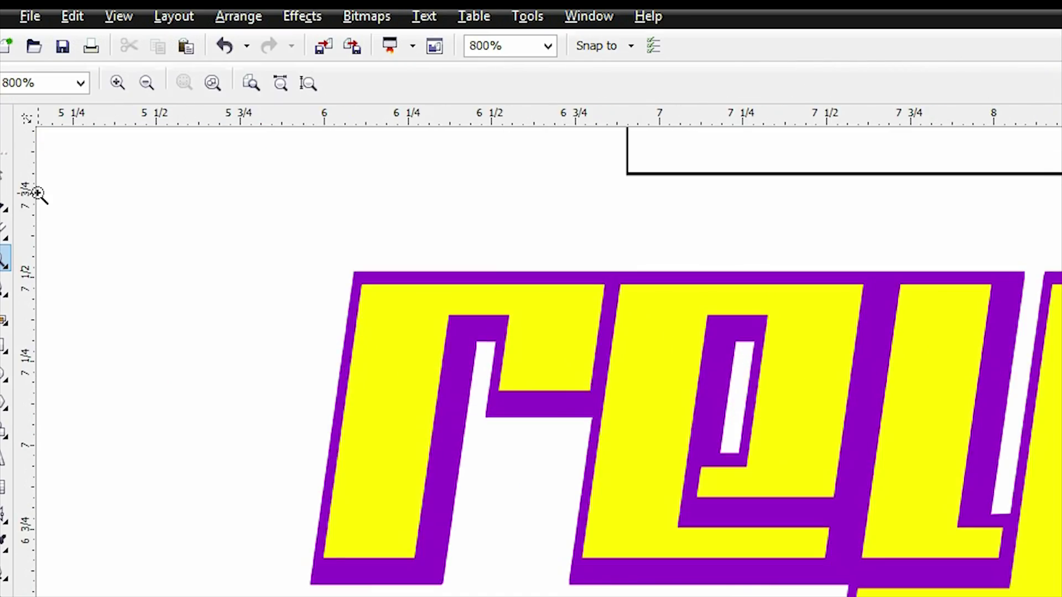
pyautogui.click(5, 186)
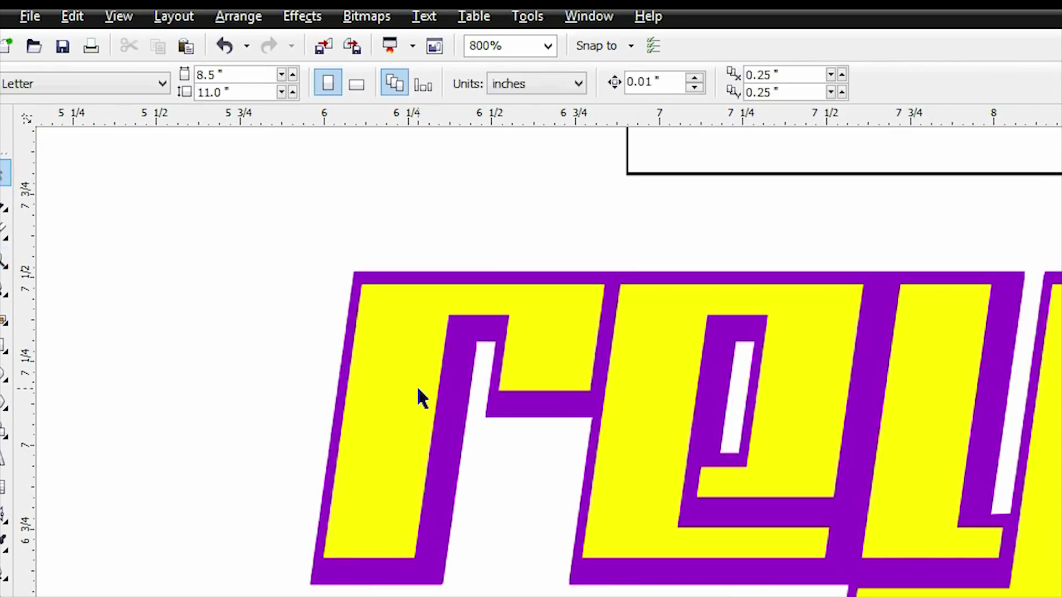
pyautogui.click(388, 356)
pyautogui.click(218, 289)
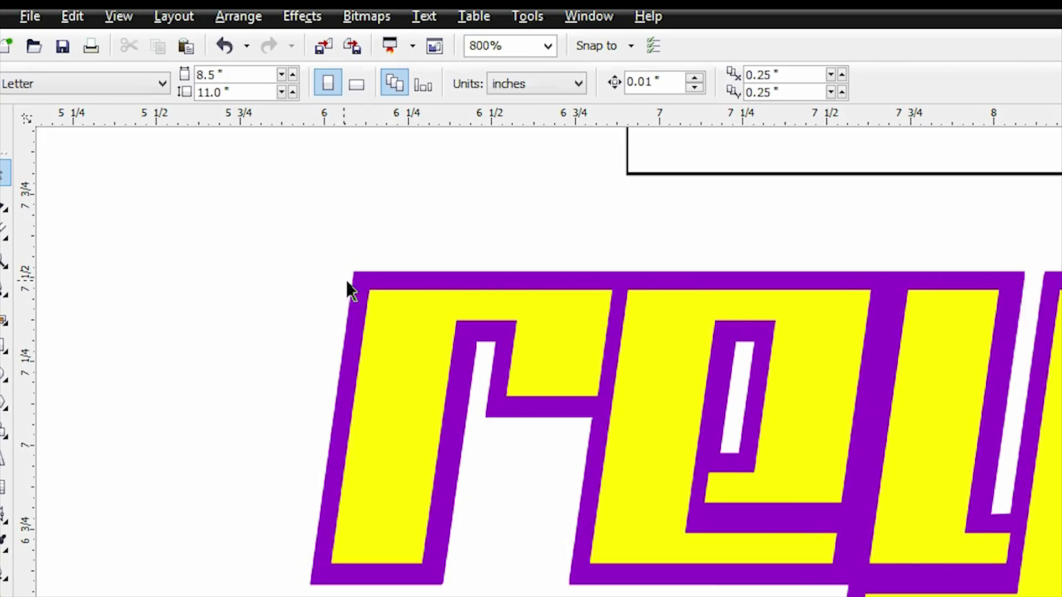
# Delete the leftover traced frame around the bitmap and move the bitmap slightly up
pyautogui.click(3, 259)
pyautogui.rightClick(310, 334)
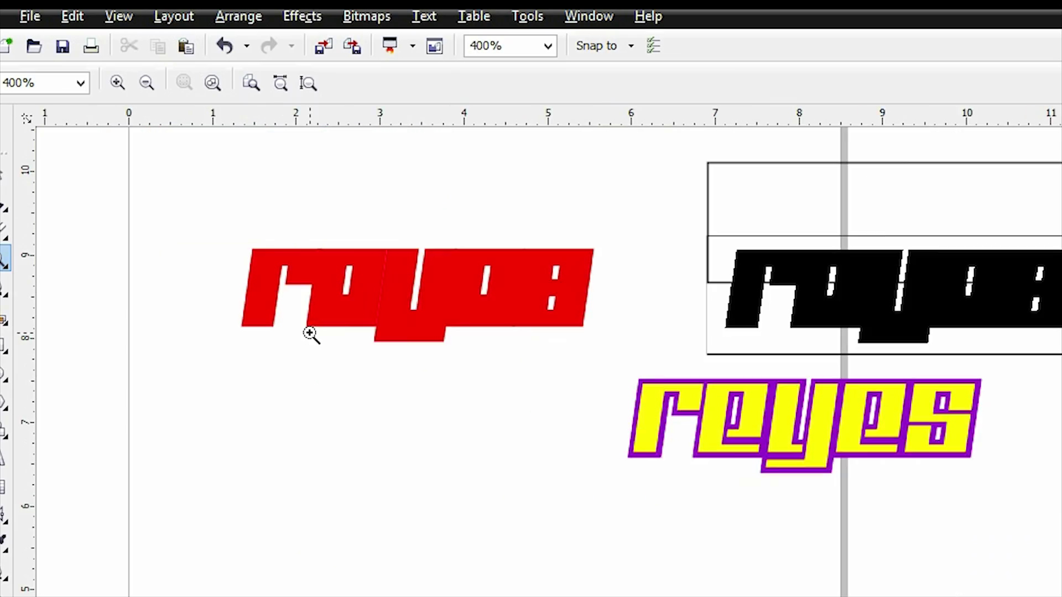
pyautogui.click(991, 280)
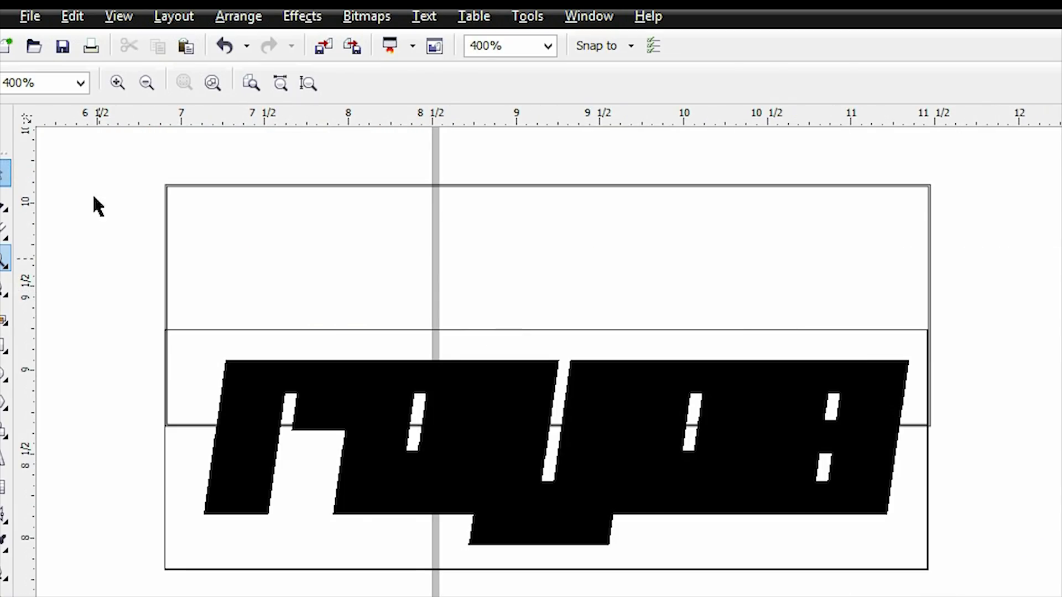
pyautogui.press('space')
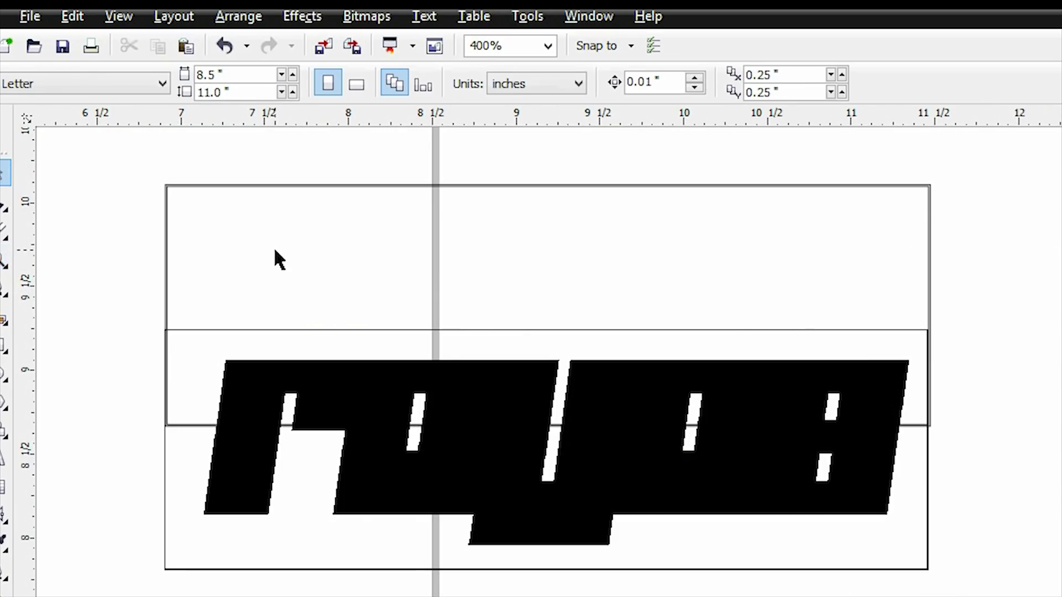
pyautogui.click(165, 232)
pyautogui.press('Delete')
pyautogui.moveTo(398, 440); pyautogui.dragTo(405, 354)
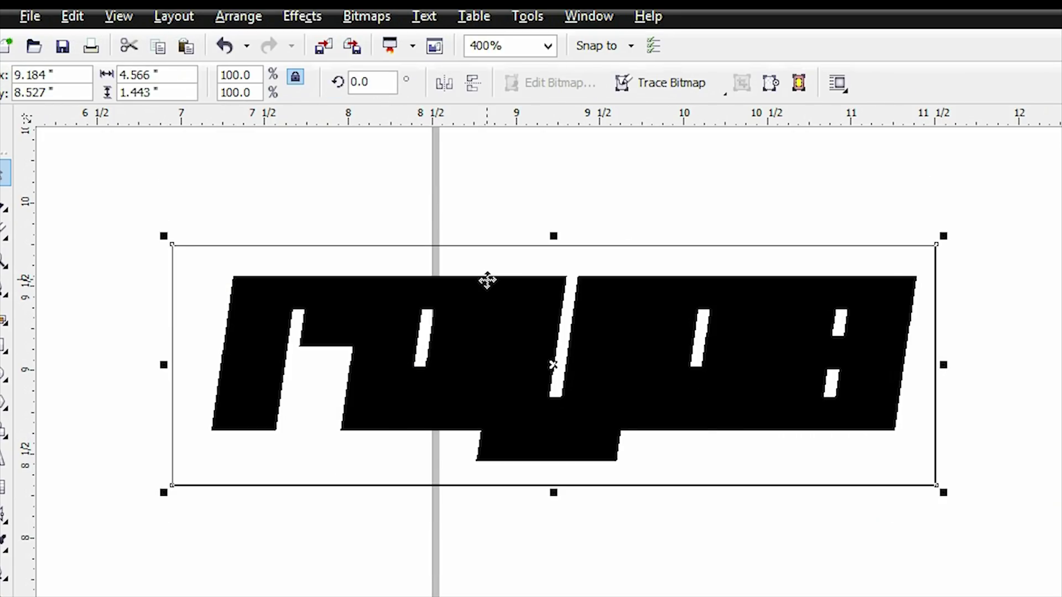
# Apply a uniform transparency to the black bitmap and lock it in place
pyautogui.click(7, 524)
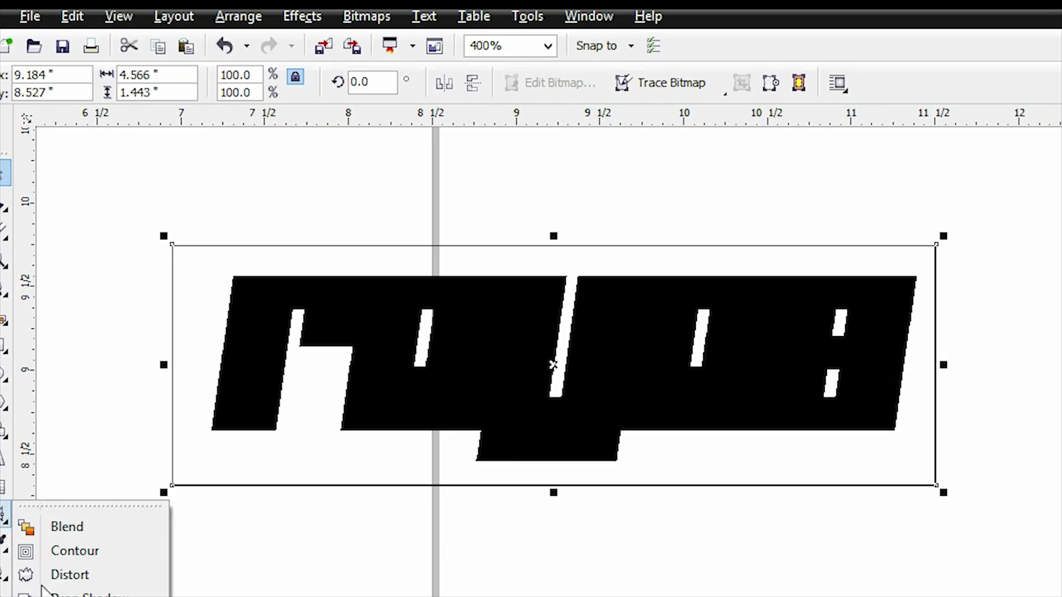
pyautogui.click(75, 596)
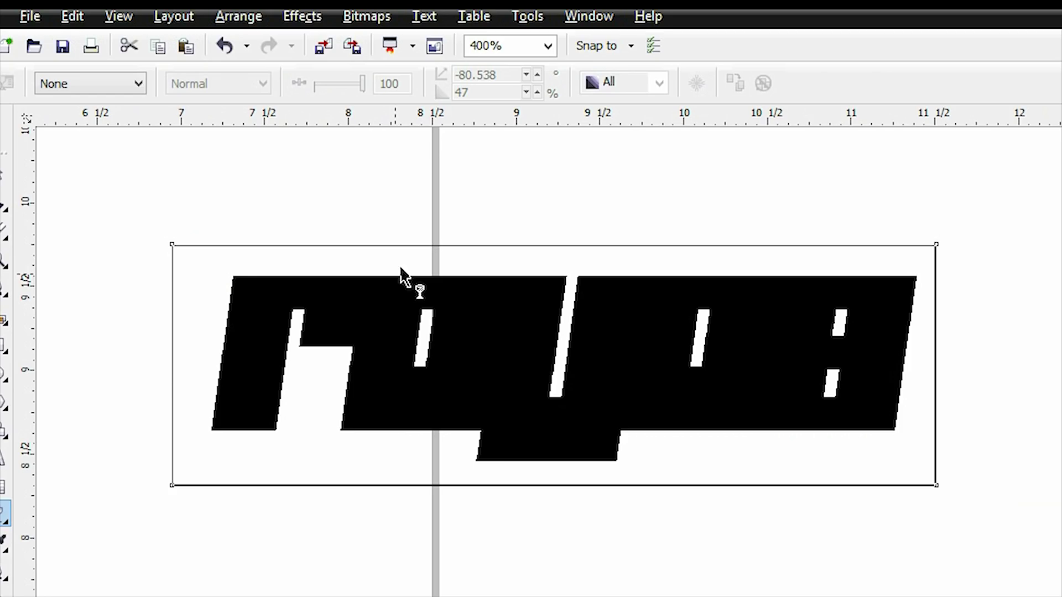
pyautogui.click(135, 88)
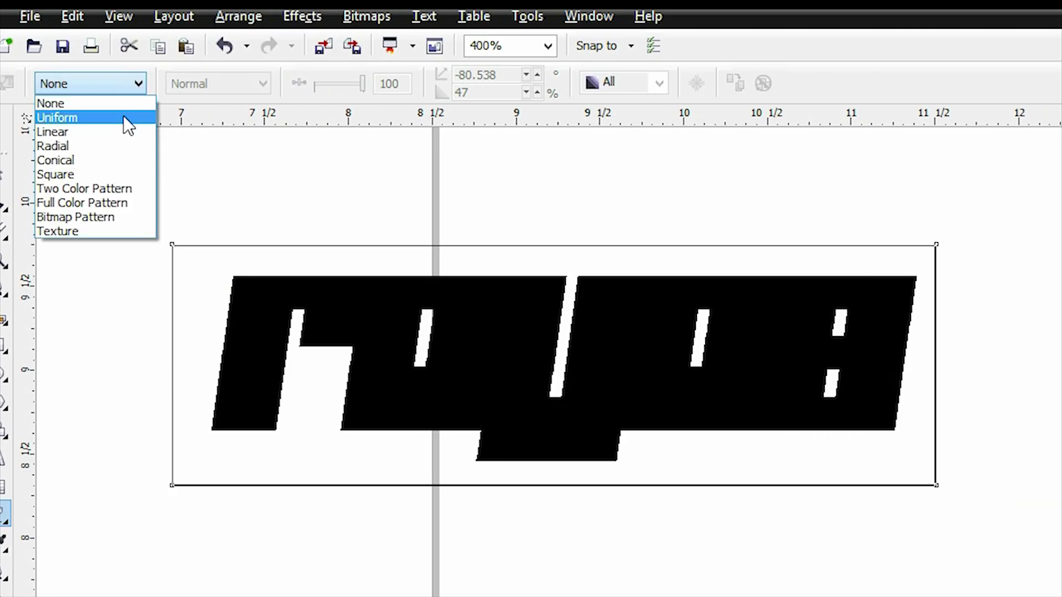
pyautogui.click(122, 115)
pyautogui.press('space')
pyautogui.rightClick(437, 382)
pyautogui.click(557, 202)
# Draw a trial pen line of four straight segments across the faded bitmap lettering
pyautogui.click(4, 260)
pyautogui.click(467, 403)
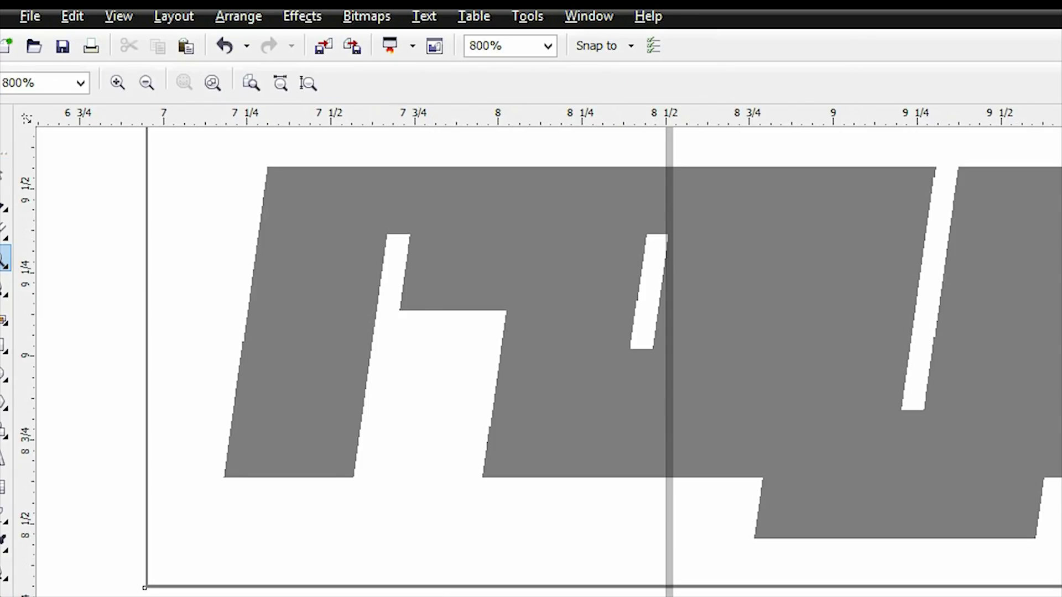
pyautogui.click(5, 286)
pyautogui.click(353, 479)
pyautogui.click(224, 464)
pyautogui.click(457, 225)
pyautogui.click(571, 263)
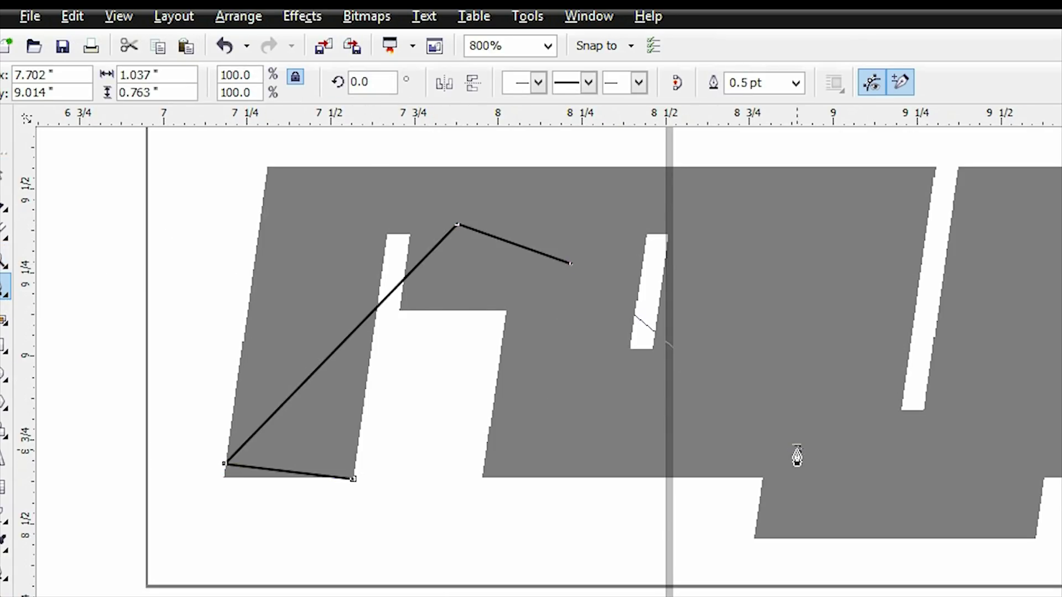
pyautogui.doubleClick(796, 448)
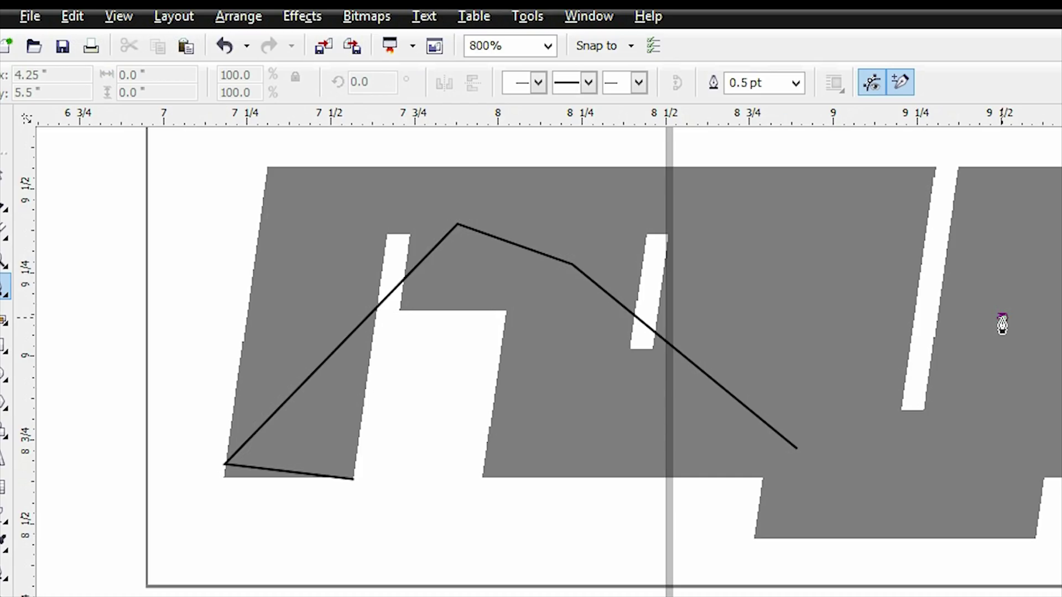
# Unlock the faded bitmap and delete it
pyautogui.click(5, 260)
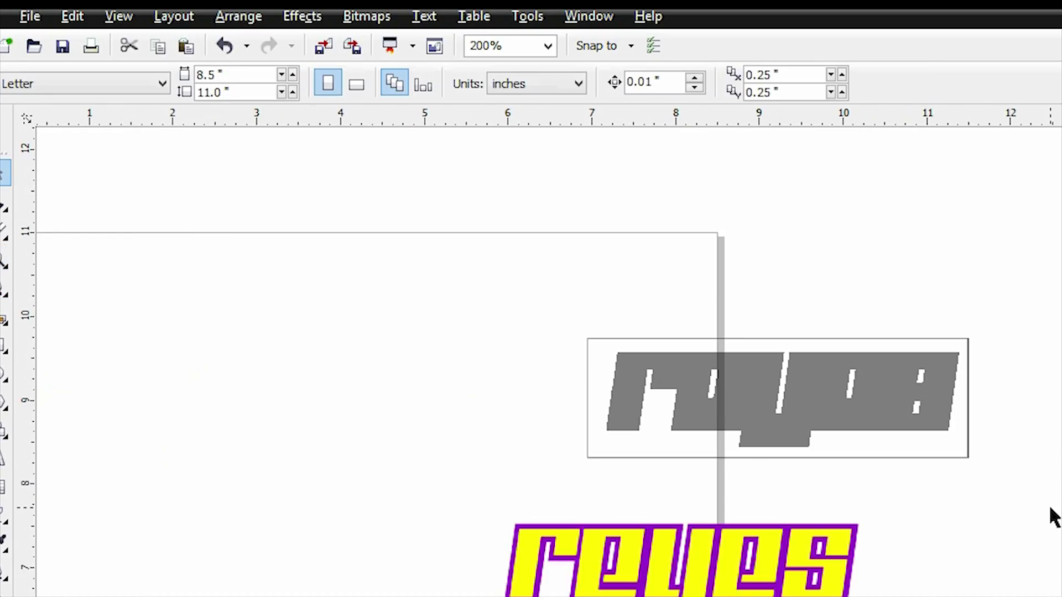
pyautogui.rightClick(849, 425)
pyautogui.click(875, 430)
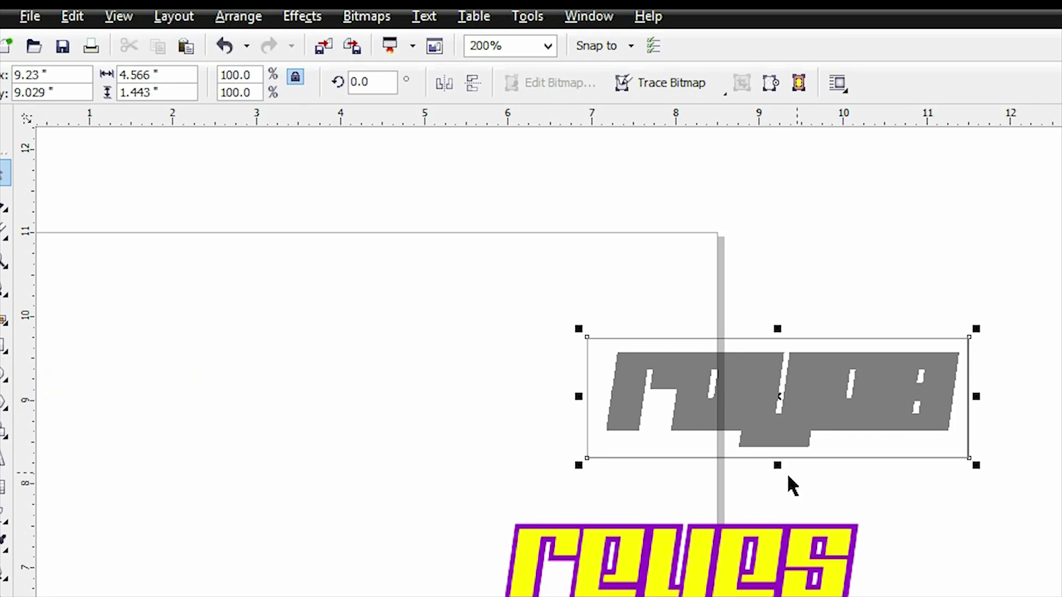
pyautogui.rightClick(843, 436)
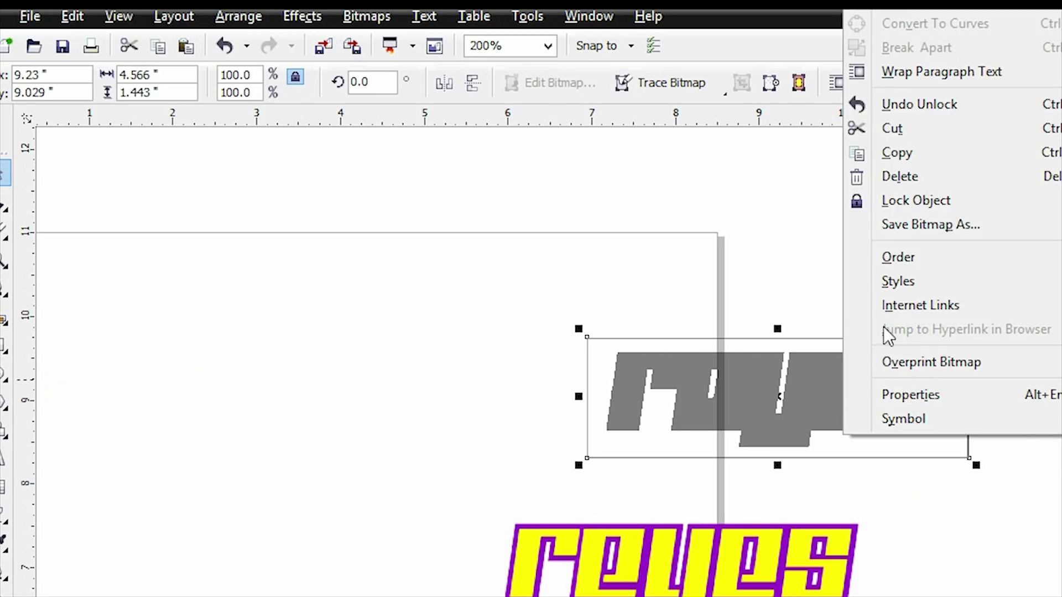
pyautogui.click(941, 177)
# Place the yellow lettering above the purple shape on the page and give both a black outline without fill
pyautogui.moveTo(777, 556); pyautogui.dragTo(382, 338)
pyautogui.moveTo(680, 567); pyautogui.dragTo(260, 447)
pyautogui.moveTo(556, 546); pyautogui.dragTo(243, 283)
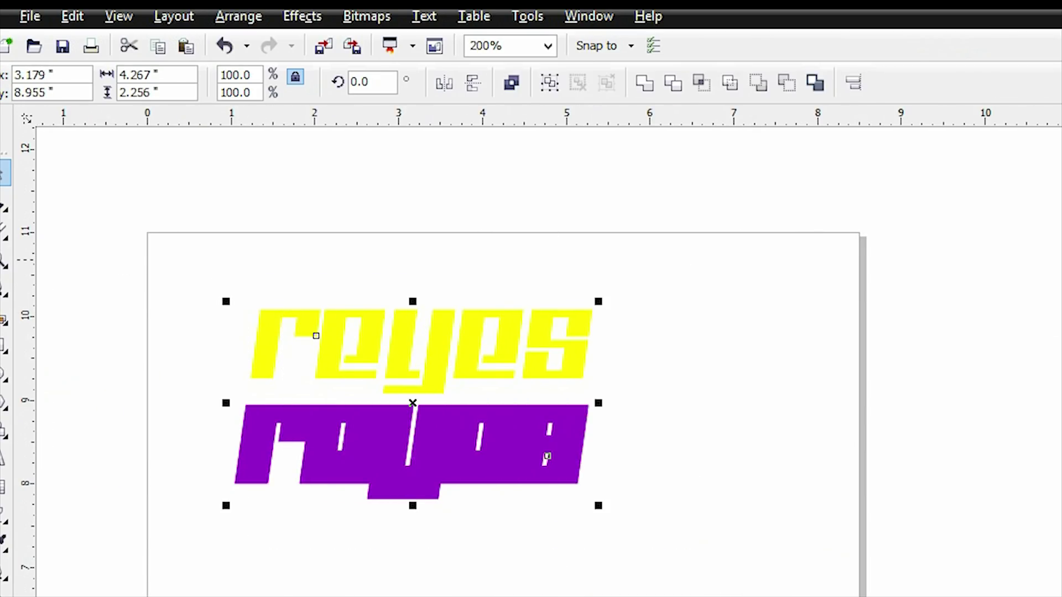
pyautogui.click(1059, 138)
pyautogui.rightClick(1060, 155)
pyautogui.click(740, 402)
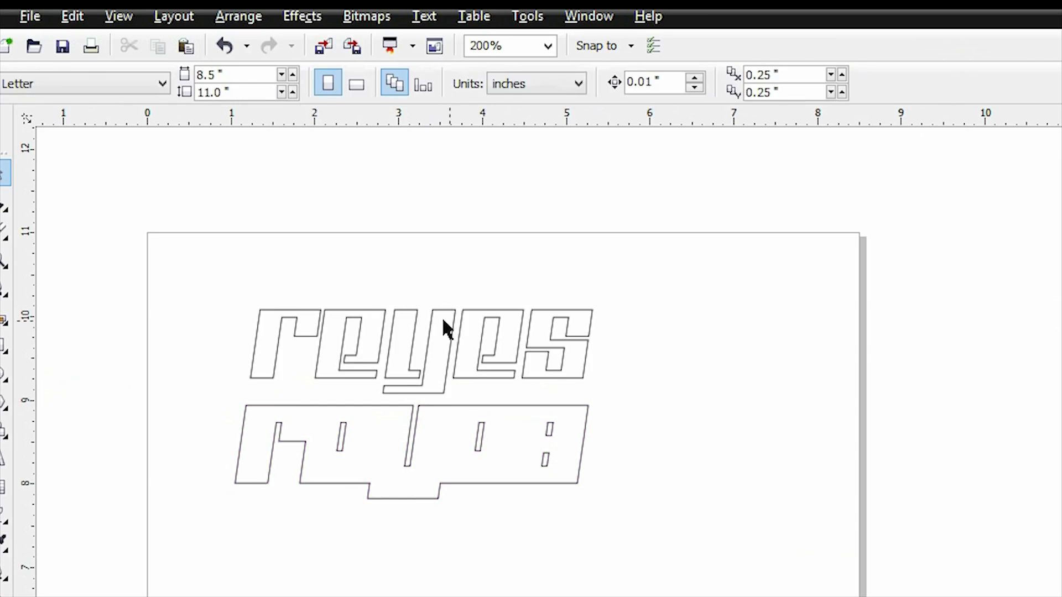
pyautogui.click(449, 338)
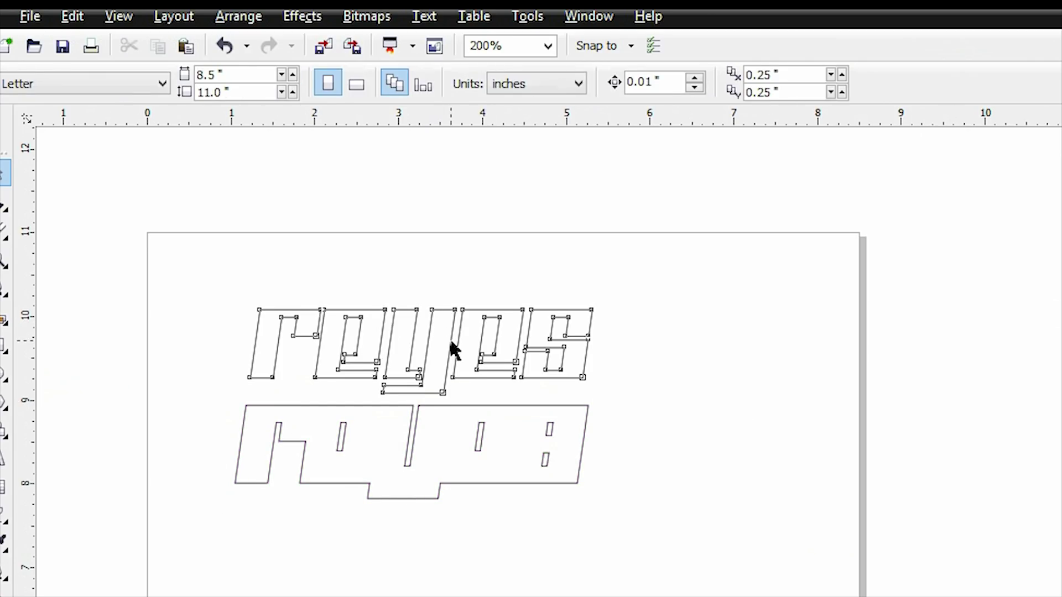
# Select the outlined backing shape beneath the lettering
pyautogui.click(453, 400)
pyautogui.click(453, 456)
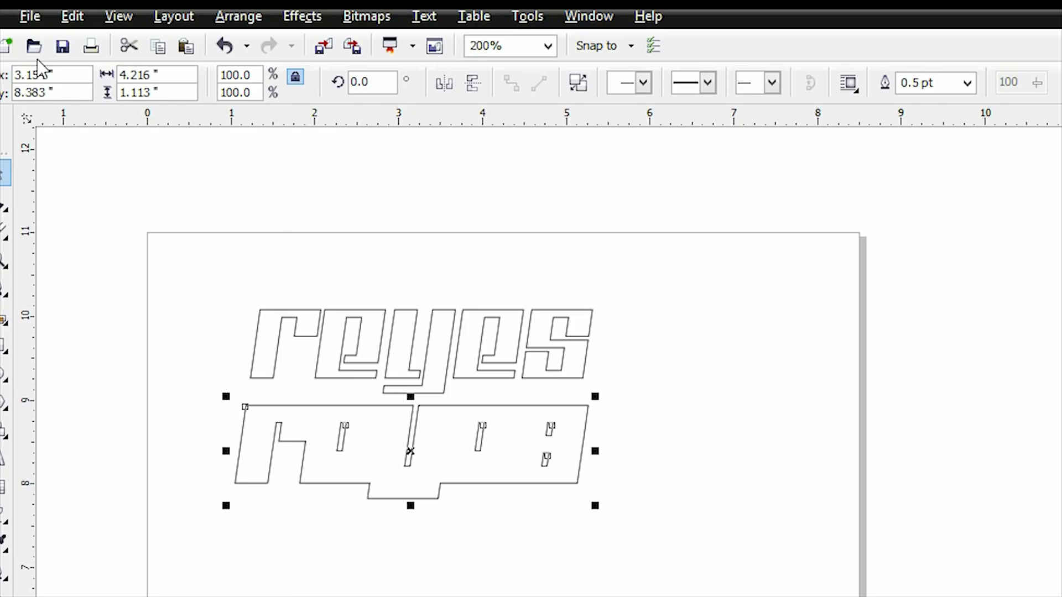
pyautogui.click(31, 17)
pyautogui.click(158, 518)
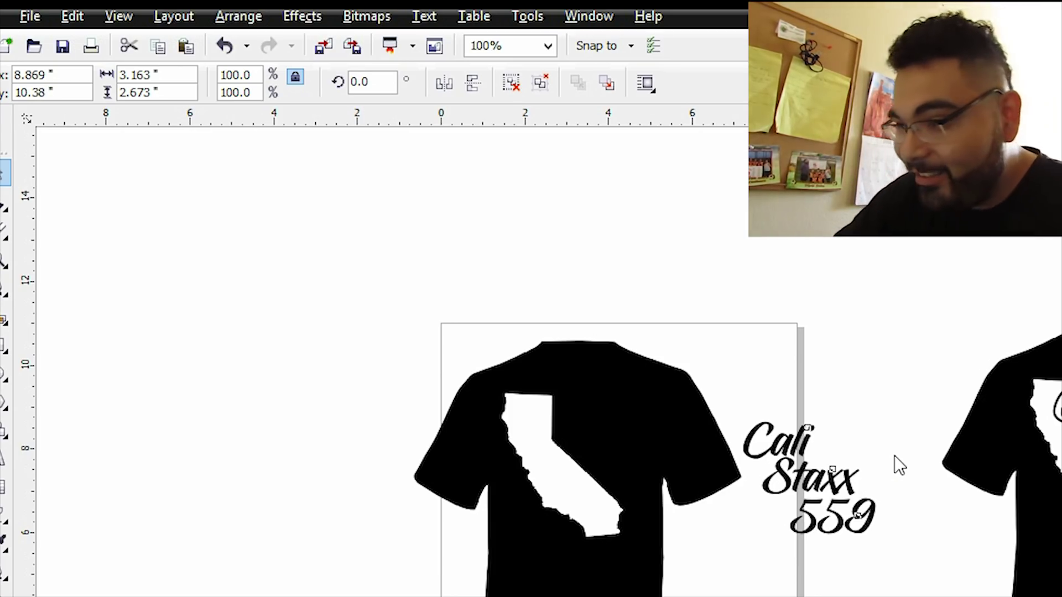
# Move the Cali Staxx 559 lettering onto the California shape on the shirt and give it an 8 pt outline
pyautogui.click(809, 475)
pyautogui.moveTo(808, 474); pyautogui.dragTo(593, 458)
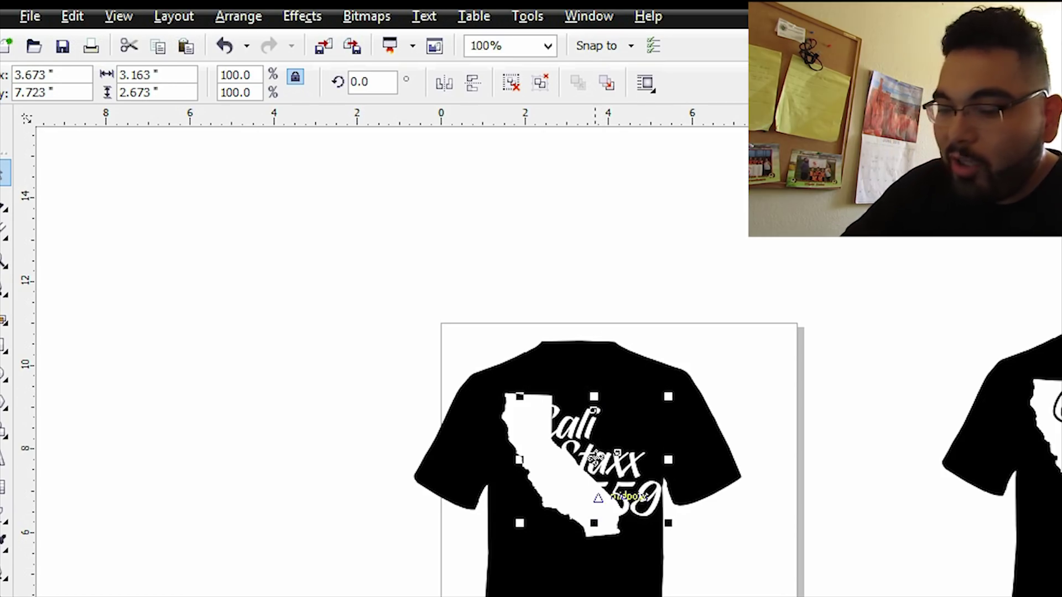
pyautogui.click(597, 462)
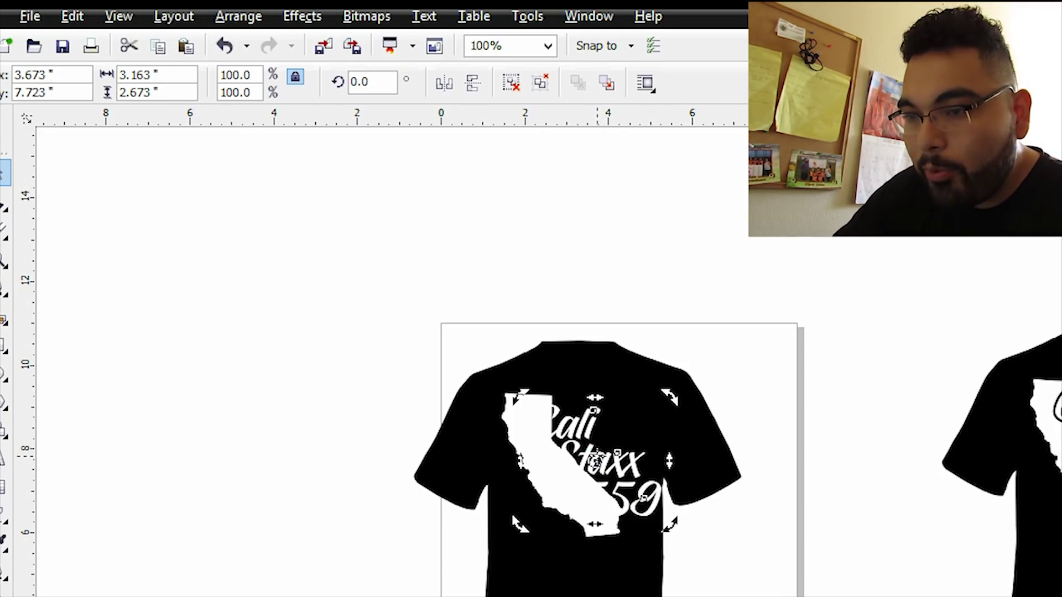
pyautogui.hscroll(-2, 498, 443)
pyautogui.hscroll(5, 498, 442)
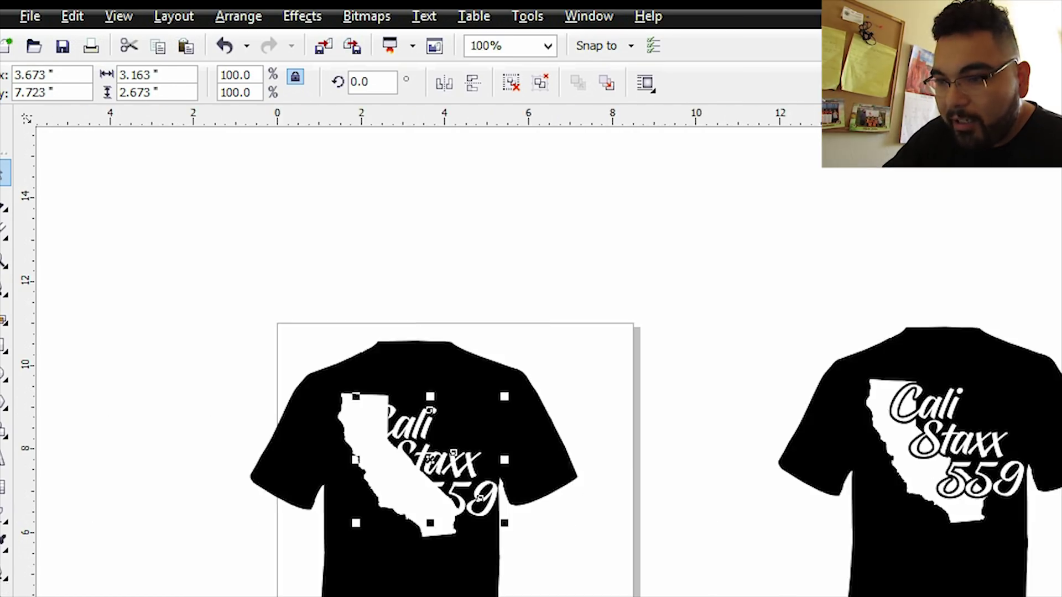
pyautogui.click(2, 576)
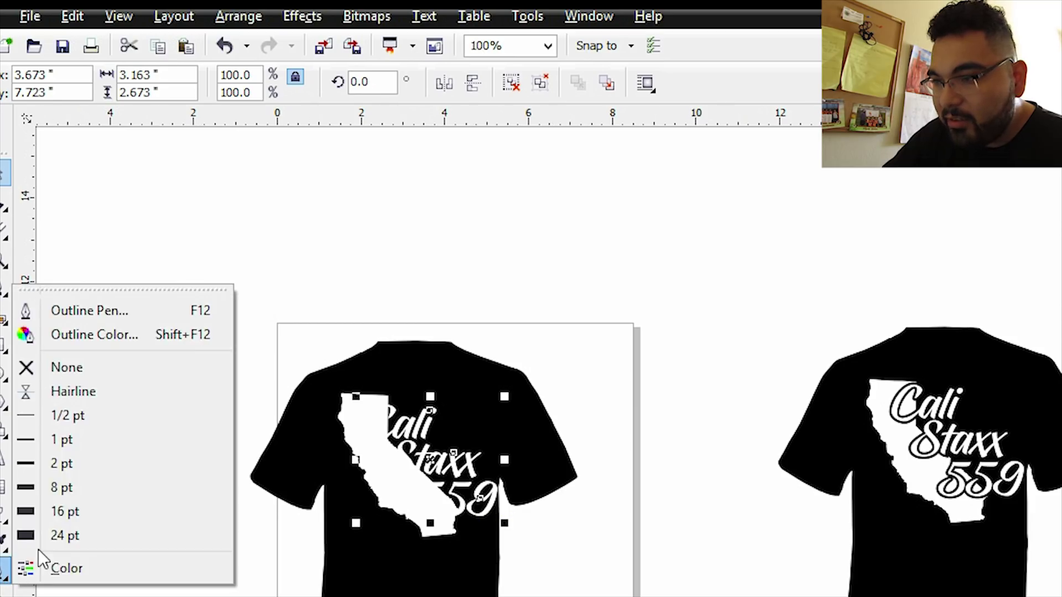
pyautogui.click(66, 491)
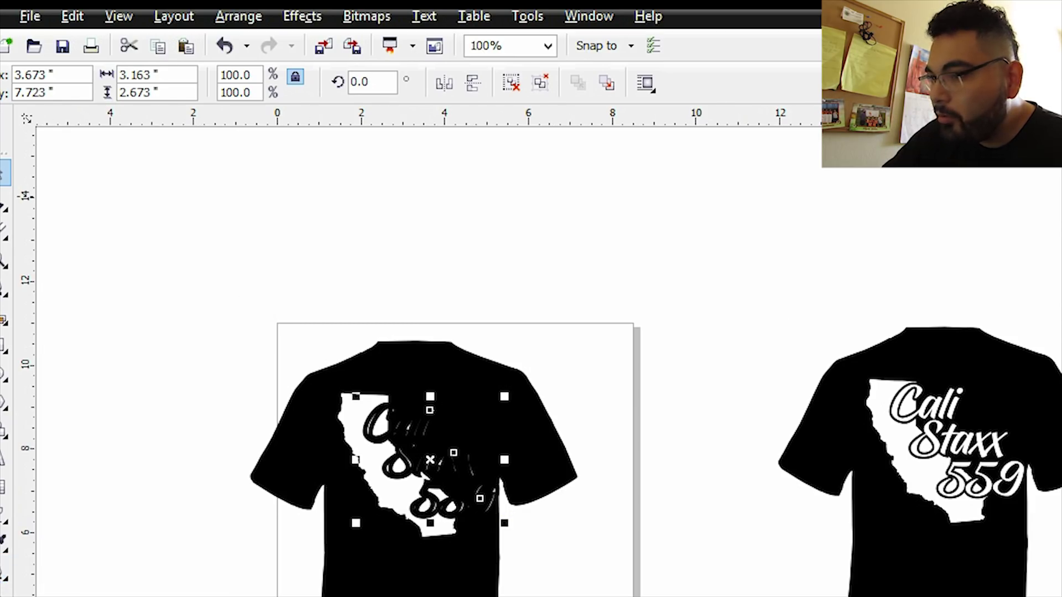
# Bring the Cali Staxx 559 lettering to the front of the page above the shirt and California shape
pyautogui.rightClick(488, 267)
pyautogui.click(554, 414)
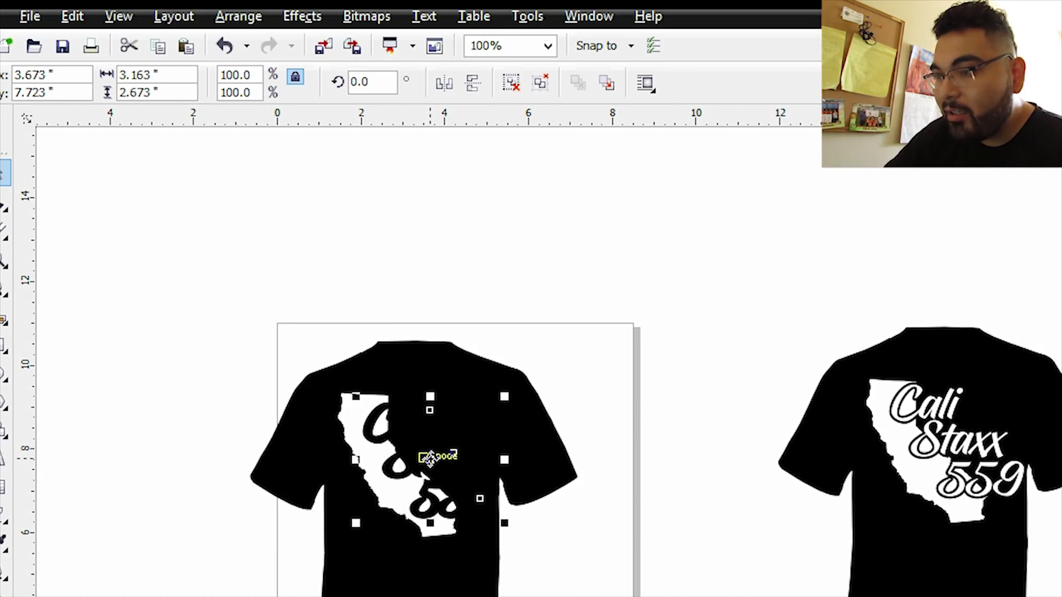
pyautogui.rightClick(430, 457)
pyautogui.moveTo(516, 285)
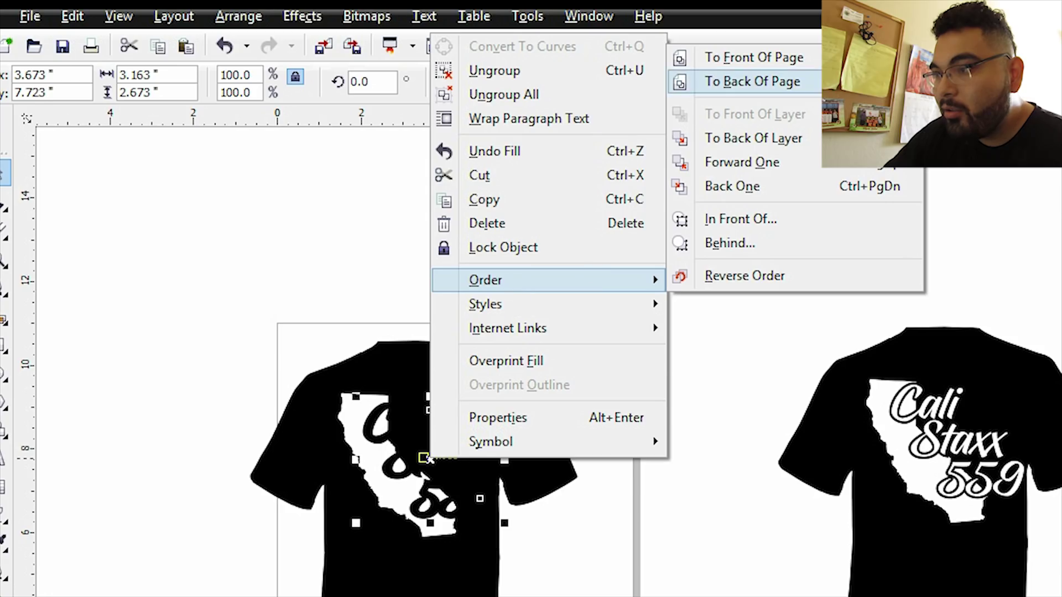
pyautogui.click(812, 58)
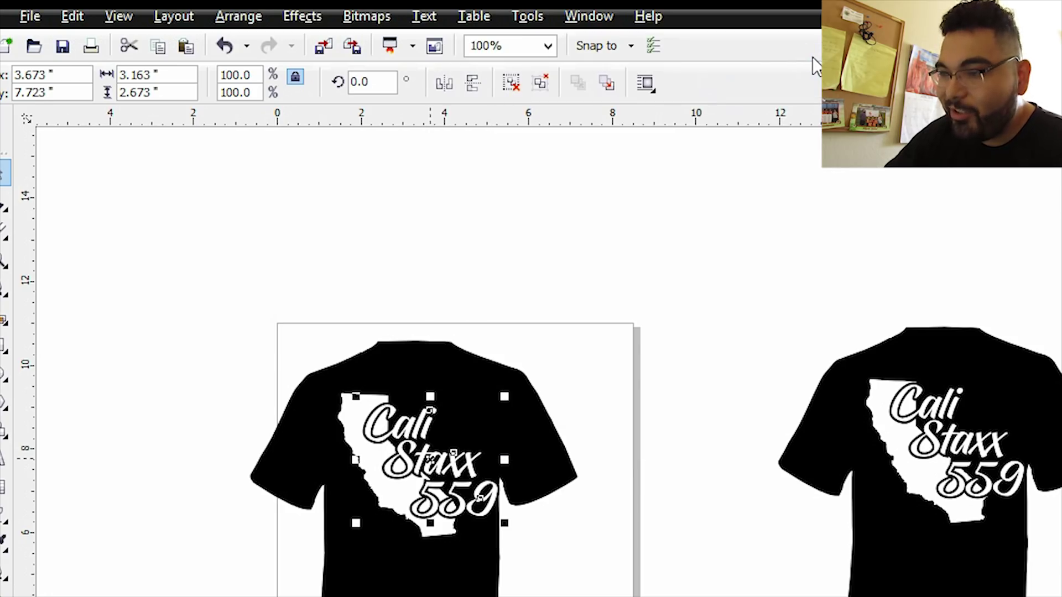
pyautogui.click(674, 239)
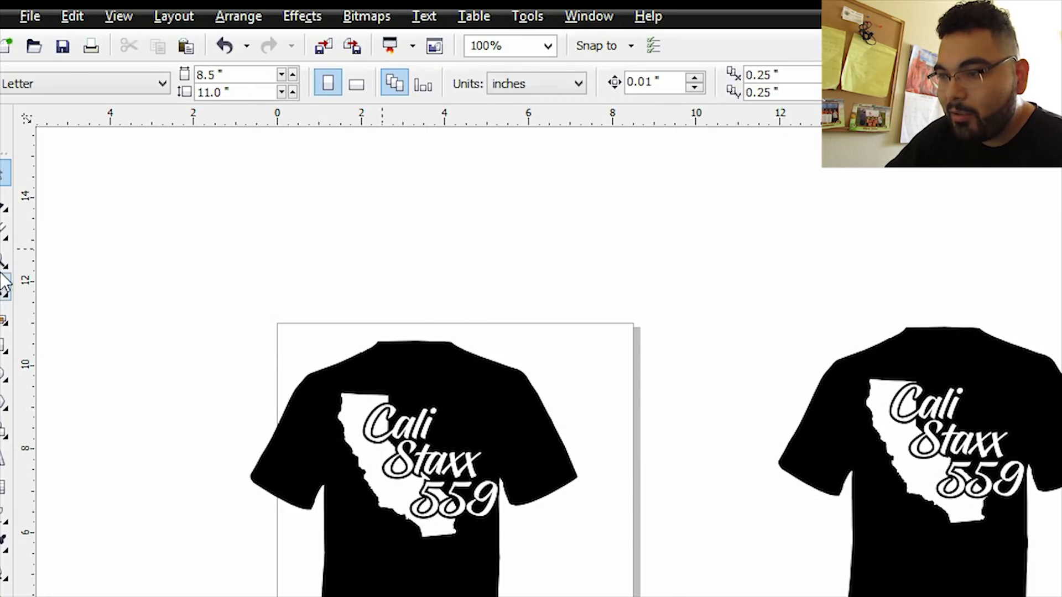
# Try moving the lettering away from its place on the California shape, and undo the move
pyautogui.click(4, 257)
pyautogui.click(147, 467)
pyautogui.click(645, 449)
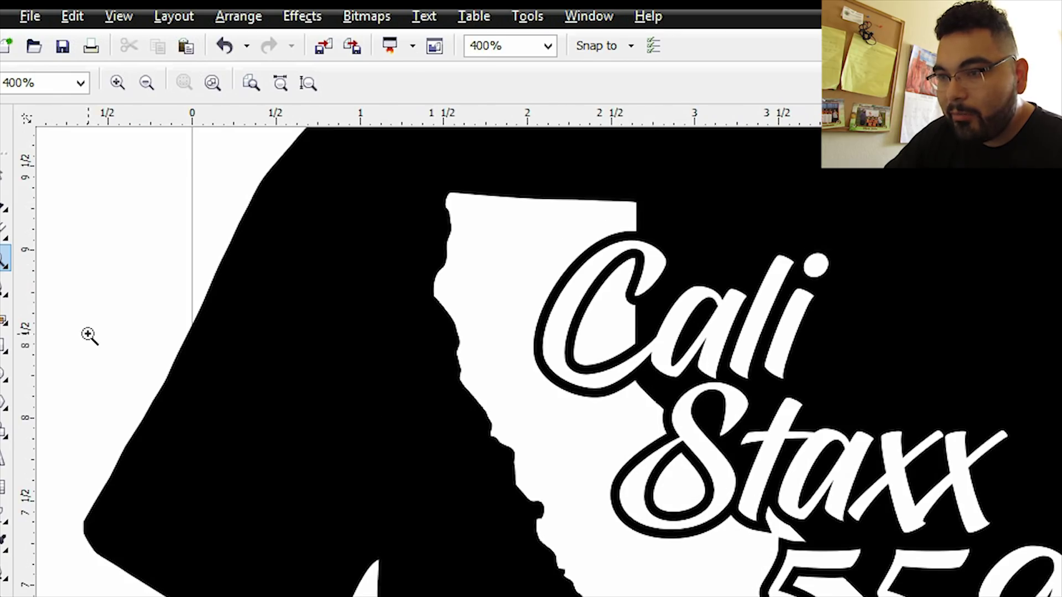
pyautogui.click(4, 173)
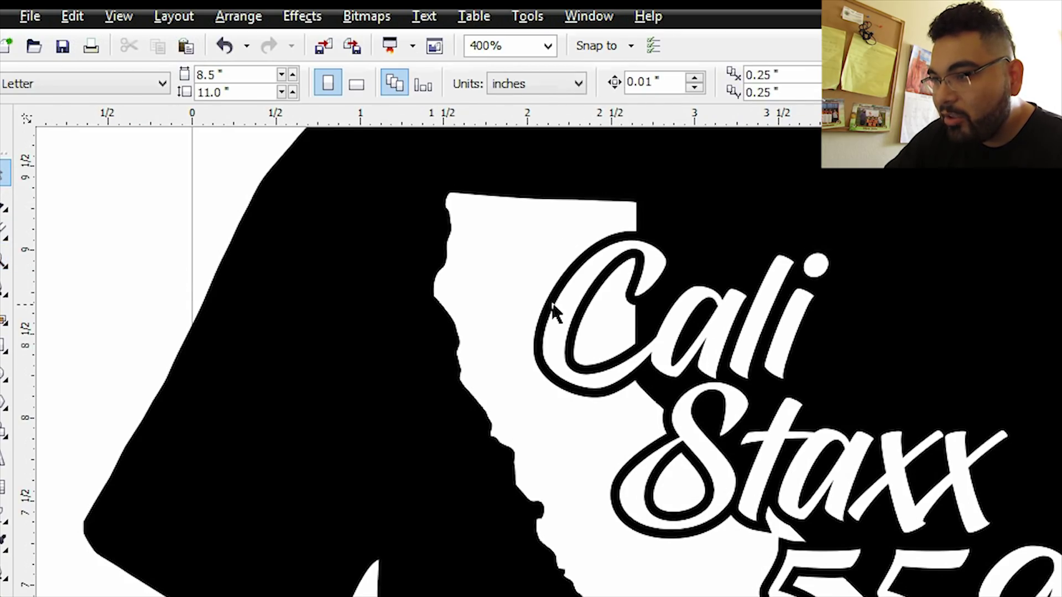
pyautogui.moveTo(551, 306); pyautogui.dragTo(403, 331)
pyautogui.hotkey('ctrl', 'z')
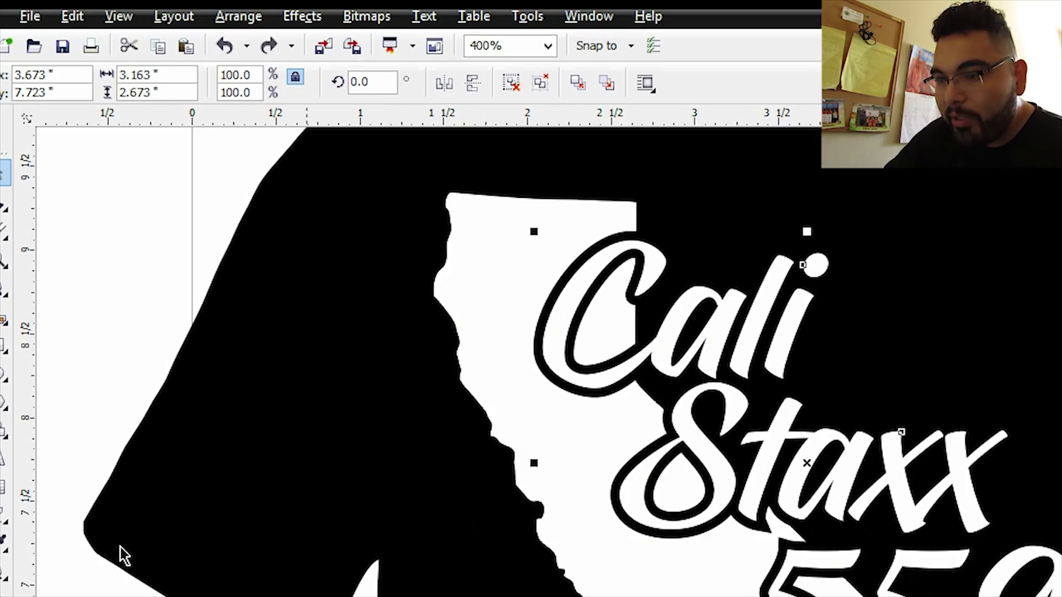
# Try 24 pt and 2 pt outlines on the lettering, and set the outline back to 8 pt
pyautogui.click(4, 577)
pyautogui.click(58, 534)
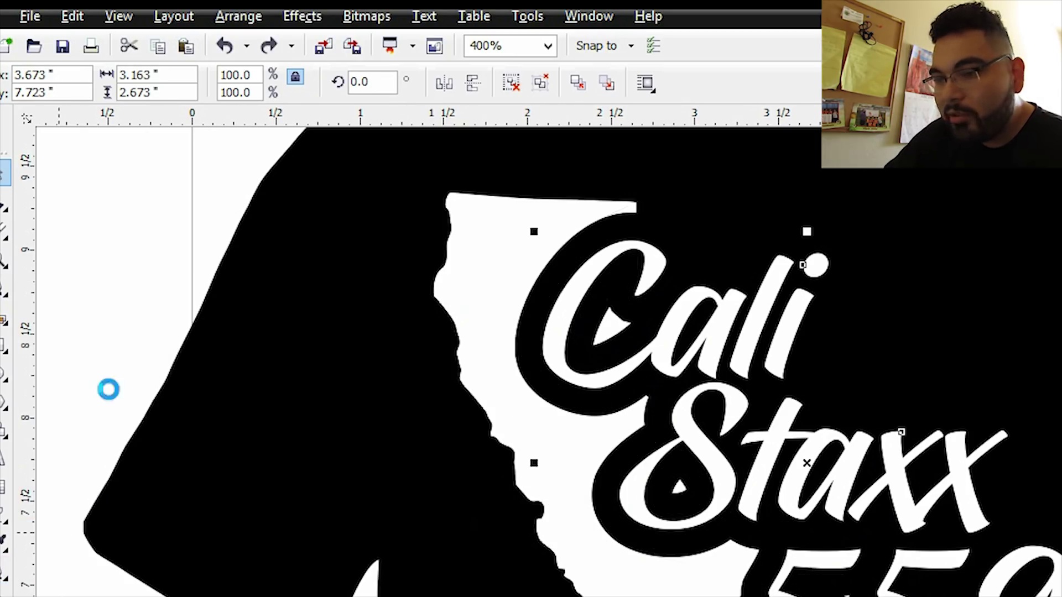
pyautogui.click(4, 576)
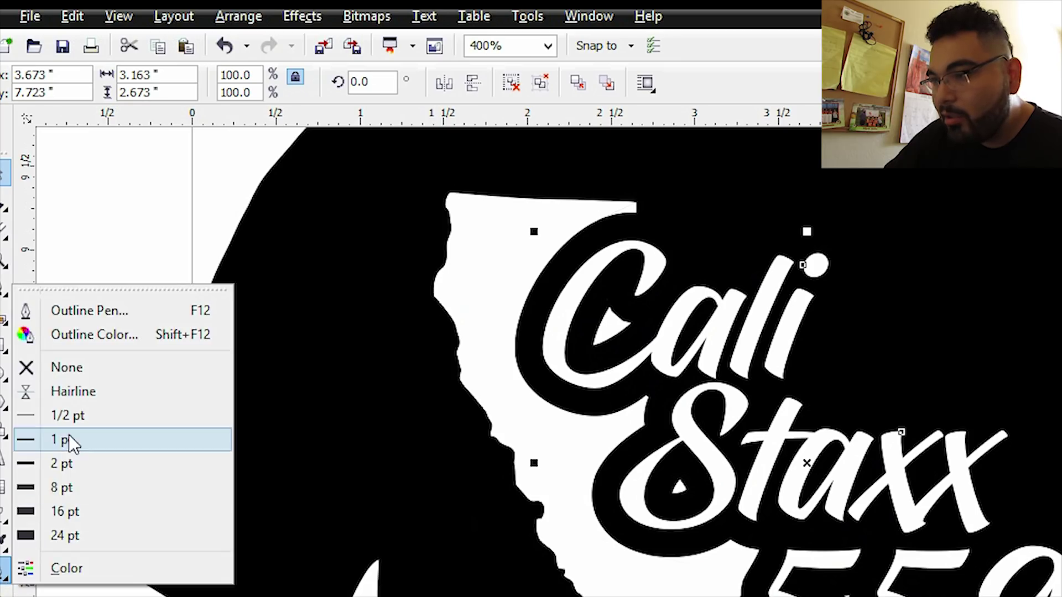
pyautogui.click(63, 469)
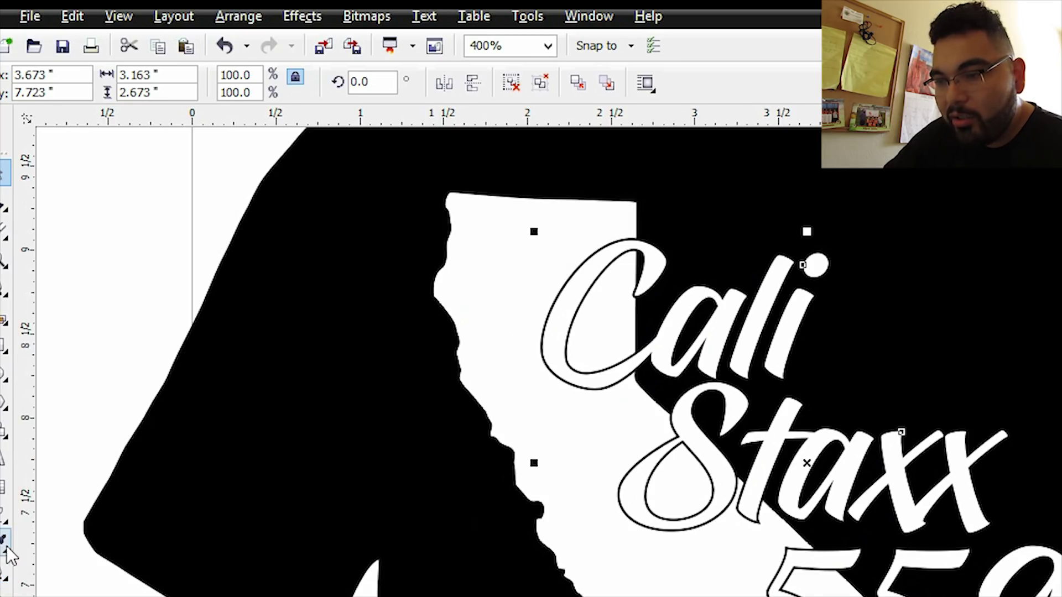
pyautogui.click(5, 577)
pyautogui.click(59, 483)
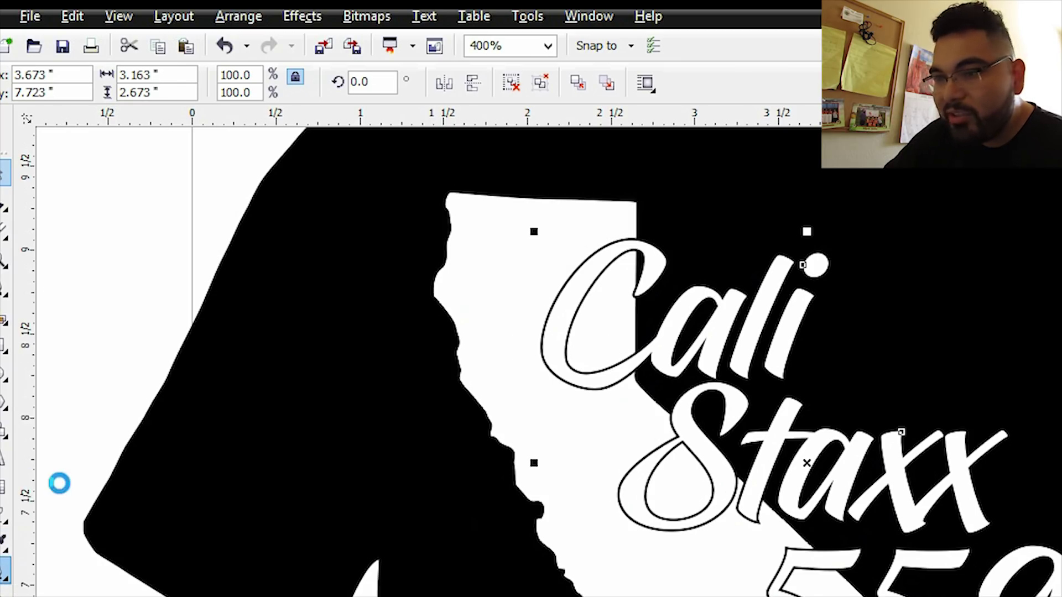
# Delete the black T-shirt shape behind the California shape and lettering
pyautogui.click(159, 207)
pyautogui.press('z')
pyautogui.keyDown('shift'); pyautogui.click(321, 358); pyautogui.keyUp('shift')
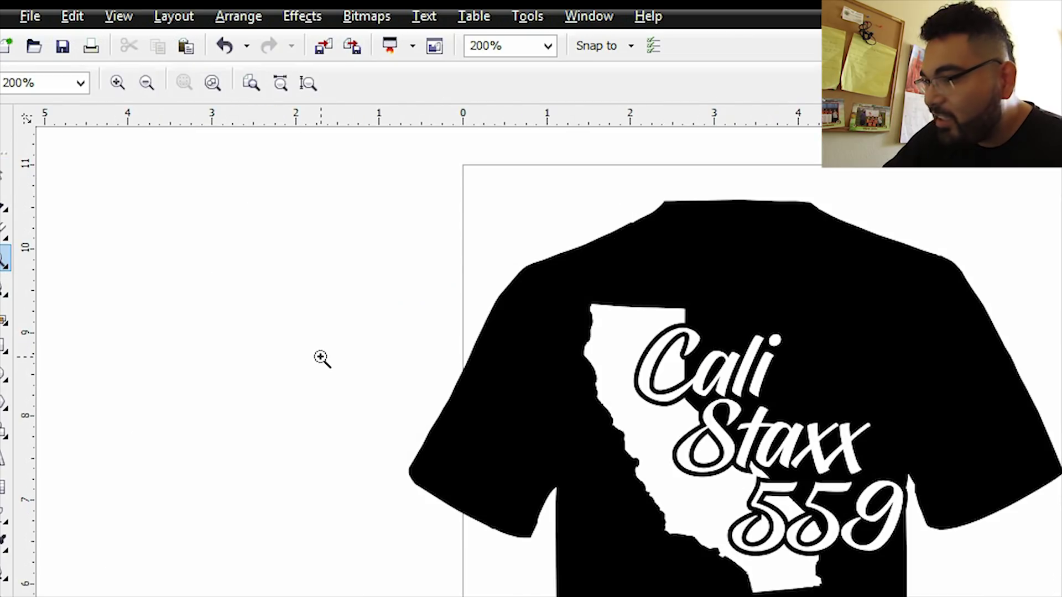
pyautogui.keyDown('shift'); pyautogui.click(321, 358); pyautogui.keyUp('shift')
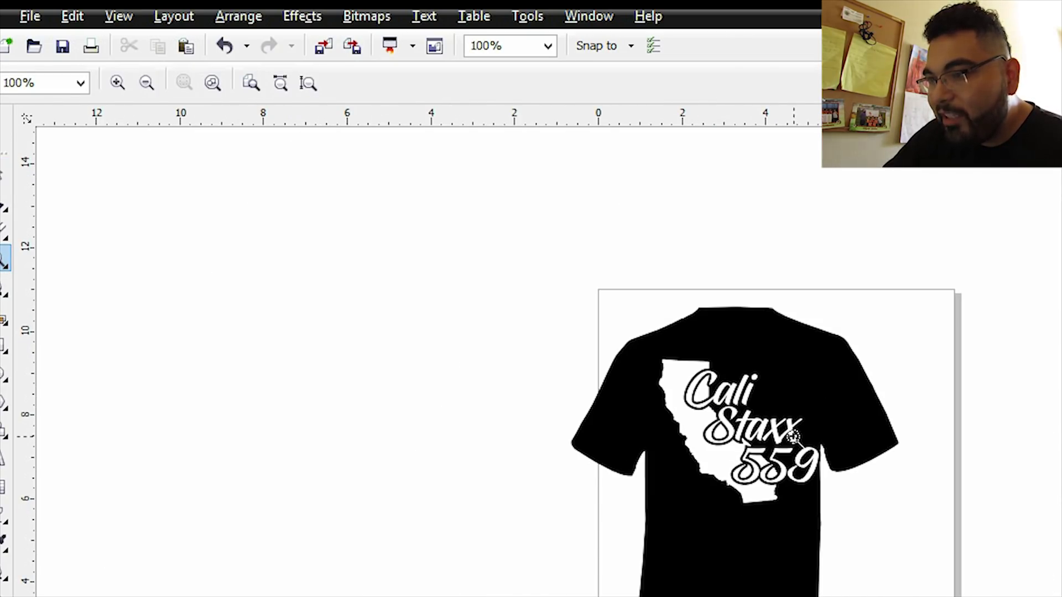
pyautogui.click(4, 172)
pyautogui.click(758, 363)
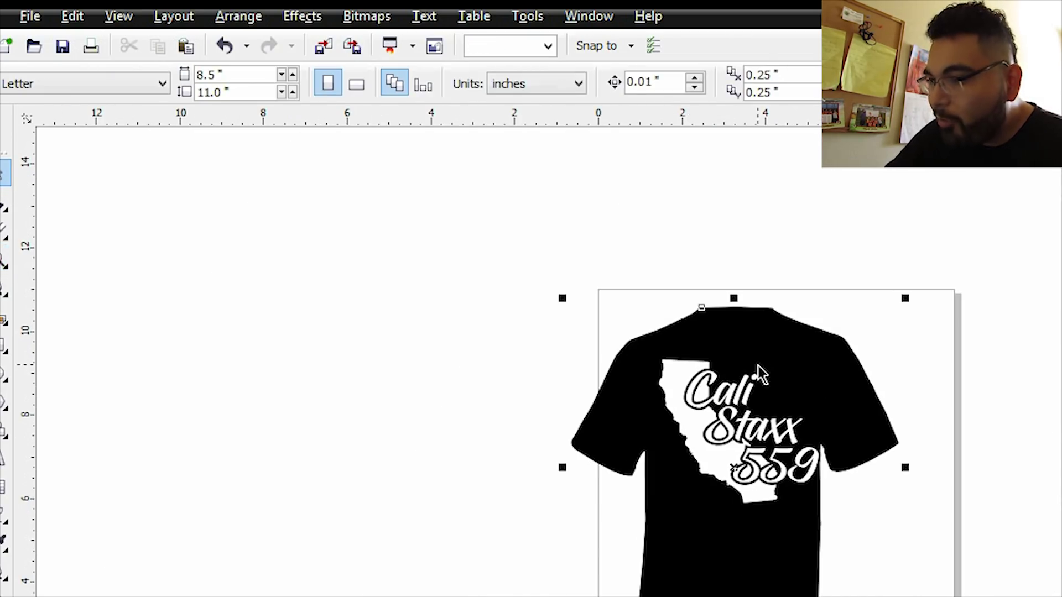
pyautogui.press('Delete')
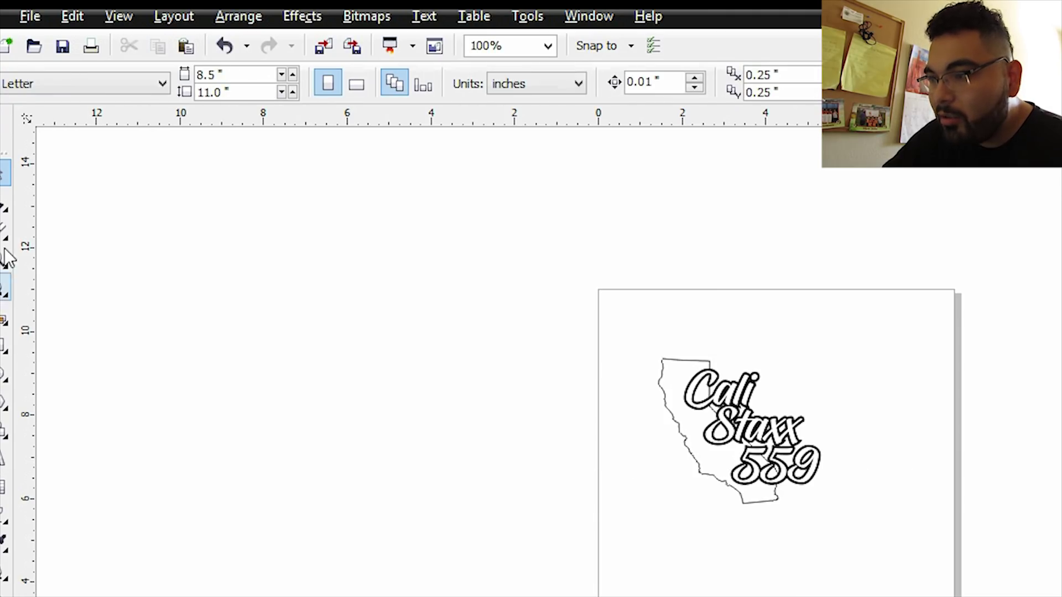
# Draw a rectangle about 4.8 by 4 inches around the California shape and its lettering
pyautogui.click(3, 260)
pyautogui.click(358, 343)
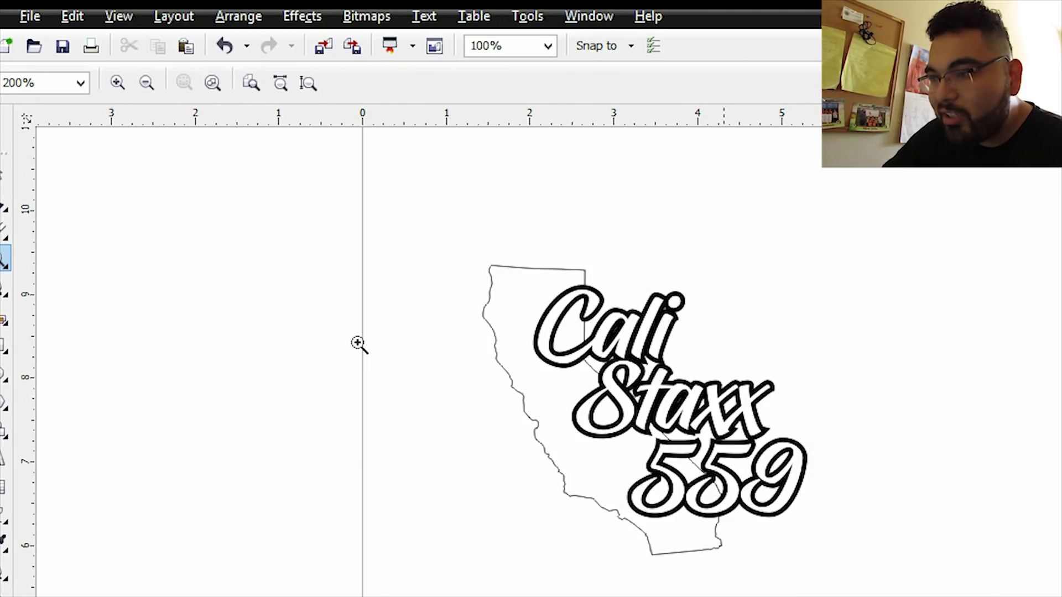
pyautogui.click(5, 344)
pyautogui.moveTo(446, 245); pyautogui.dragTo(846, 576)
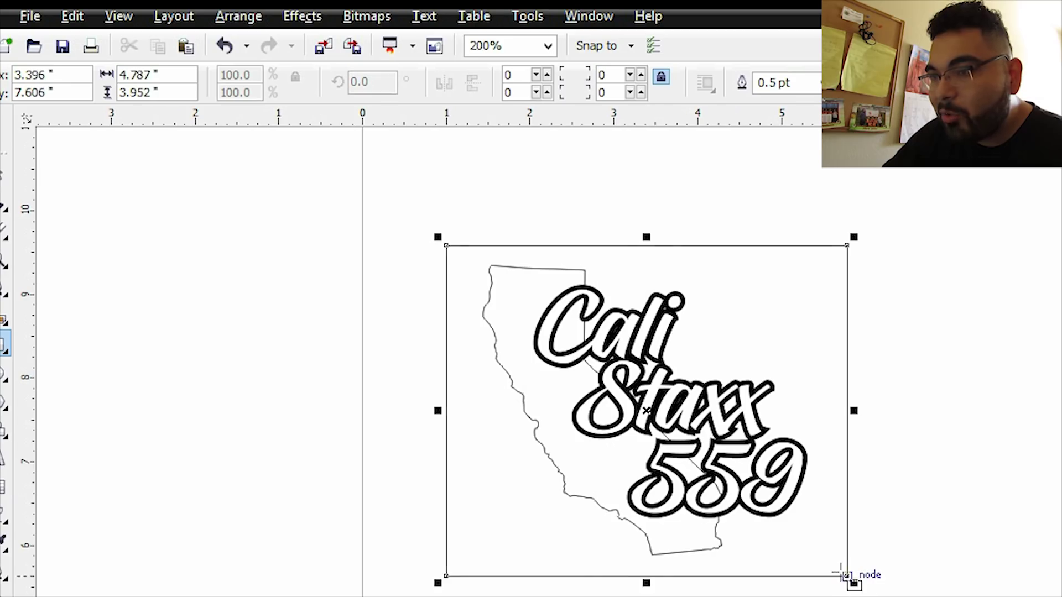
pyautogui.click(4, 173)
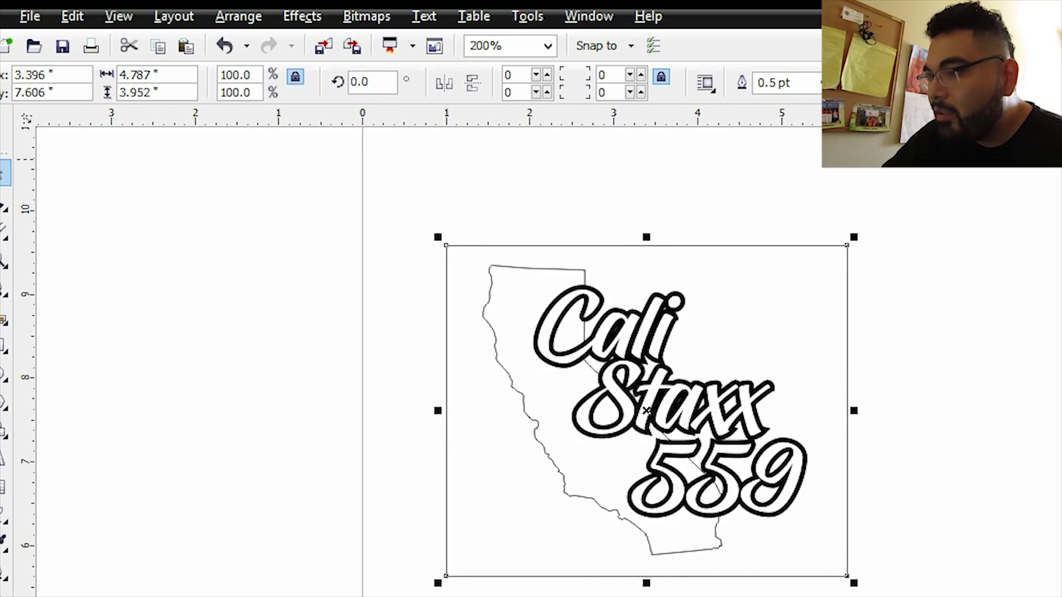
# Fill the rectangle with black and place it behind the California shape and lettering
pyautogui.click(1060, 159)
pyautogui.rightClick(929, 365)
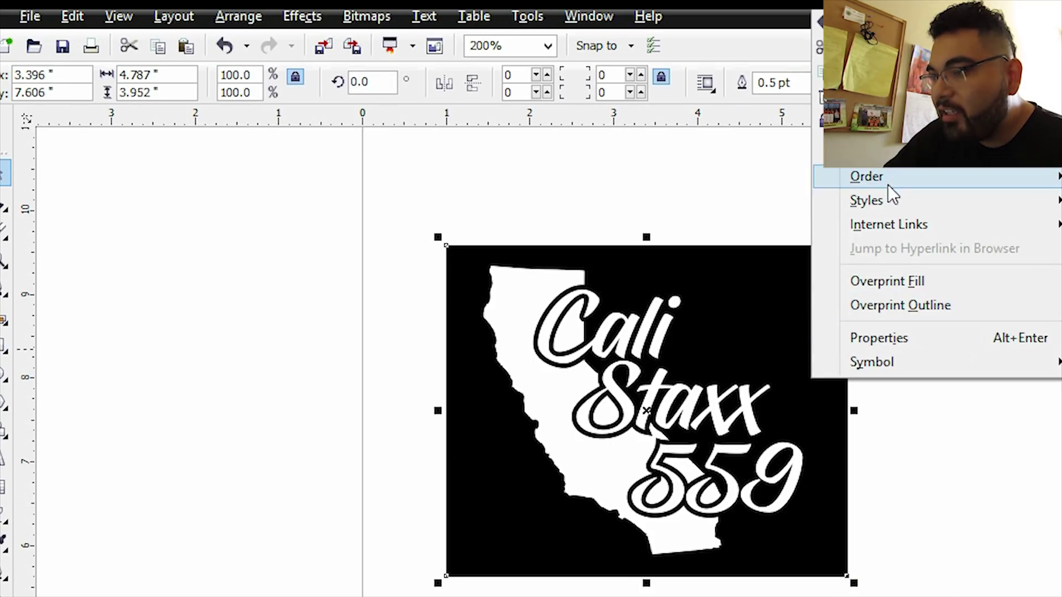
pyautogui.click(907, 553)
# Place a duplicate of the whole rectangle design beside the original, and convert the original to a bitmap
pyautogui.moveTo(914, 582); pyautogui.dragTo(389, 214)
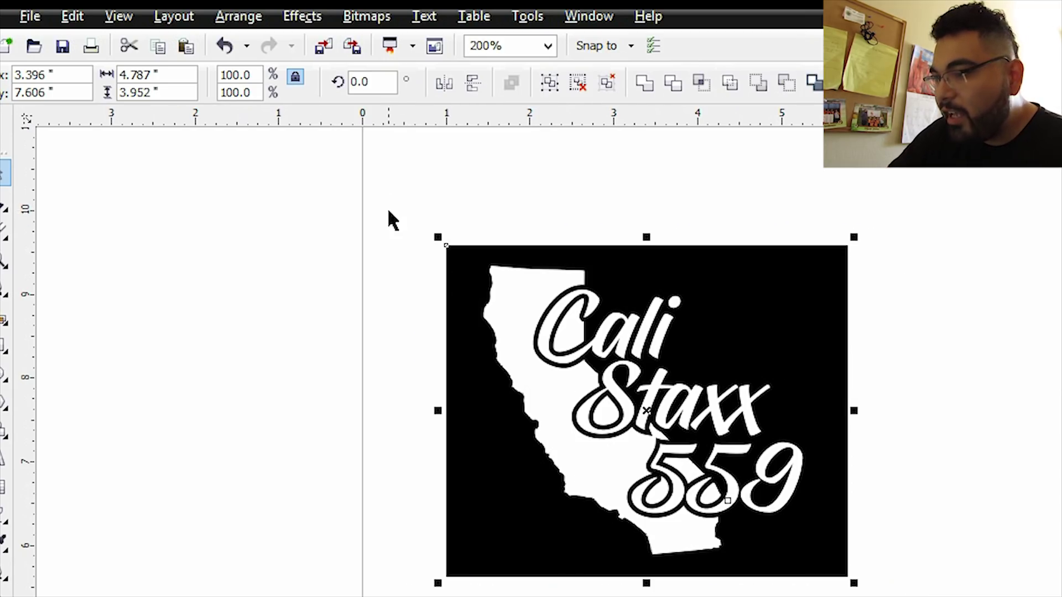
pyautogui.moveTo(614, 382); pyautogui.dragTo(1061, 377)
pyautogui.moveTo(350, 206); pyautogui.dragTo(926, 596)
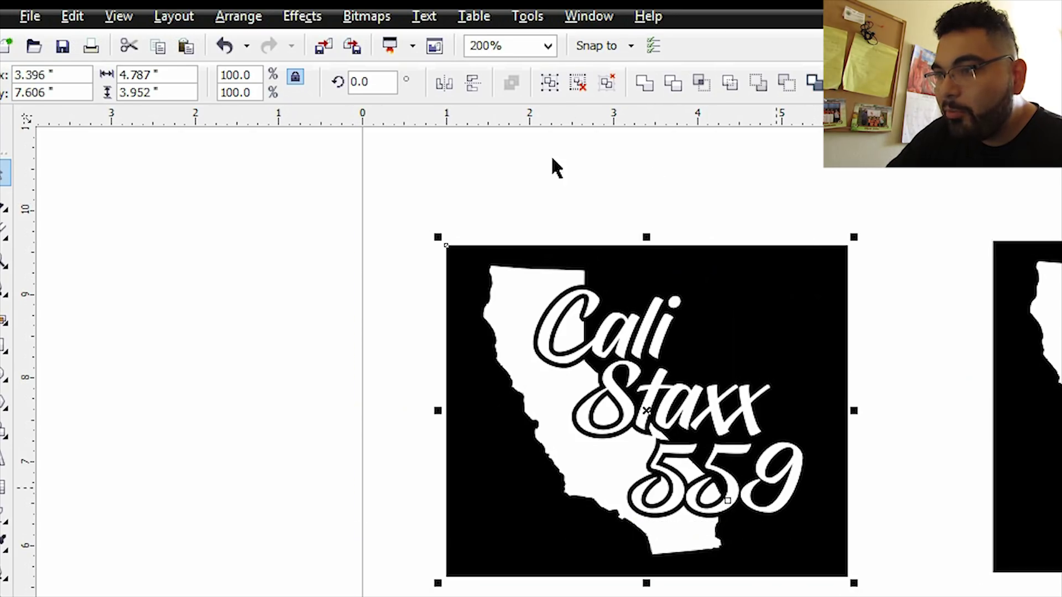
pyautogui.click(369, 19)
pyautogui.click(380, 40)
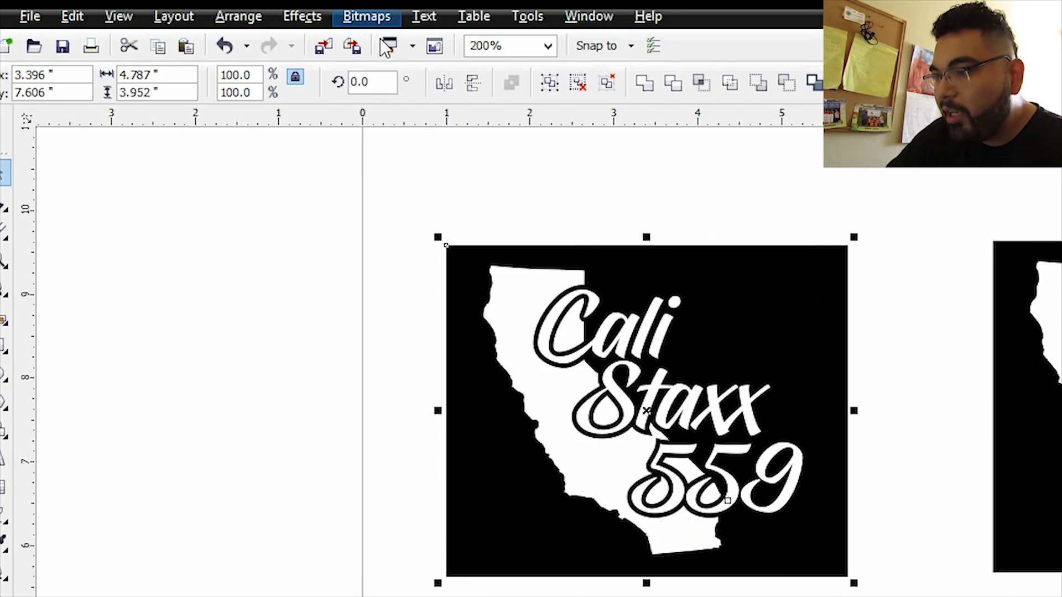
pyautogui.click(694, 455)
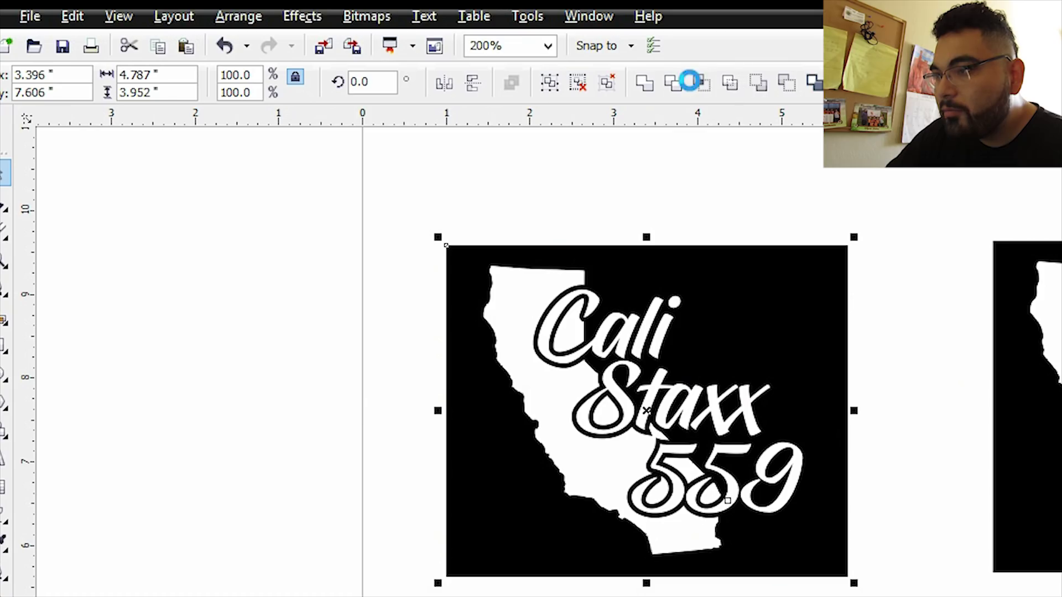
# Start an outline trace of the rectangle design's bitmap with Line art as the image type
pyautogui.click(695, 88)
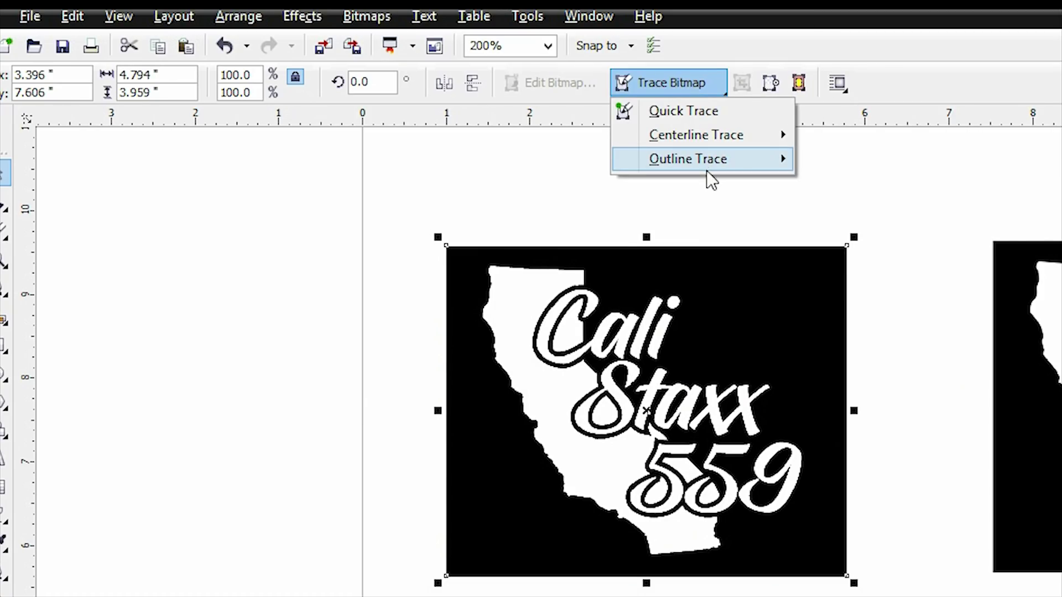
pyautogui.moveTo(706, 161)
pyautogui.click(861, 160)
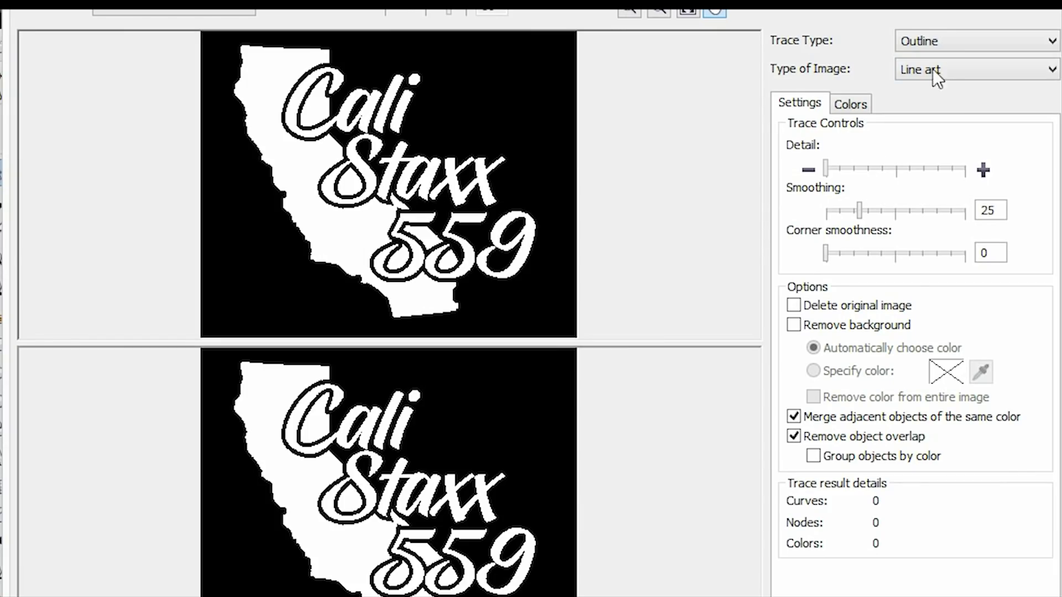
pyautogui.click(979, 72)
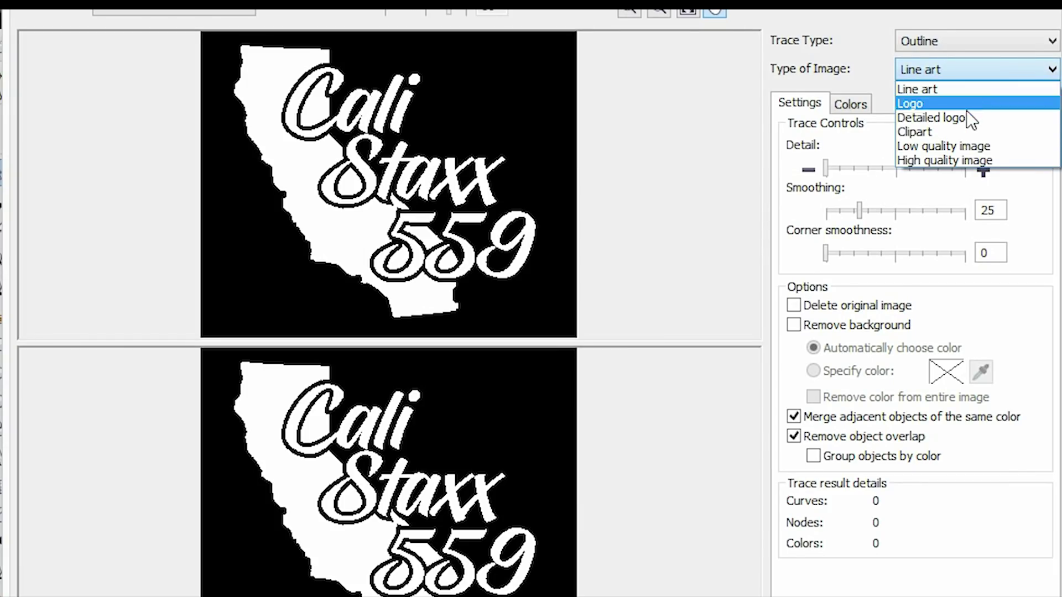
pyautogui.click(865, 50)
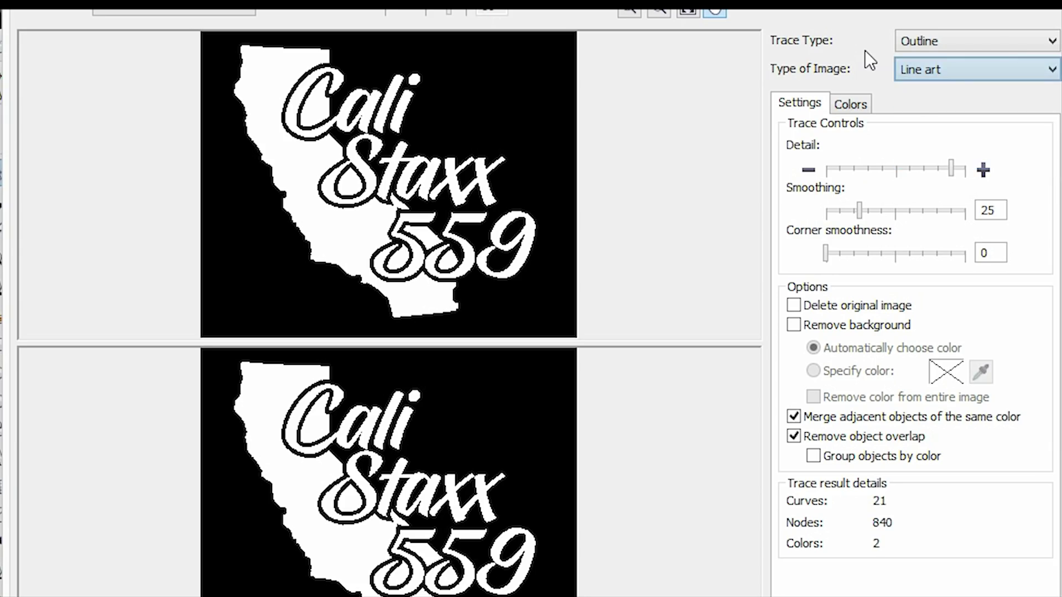
pyautogui.click(864, 102)
pyautogui.click(806, 102)
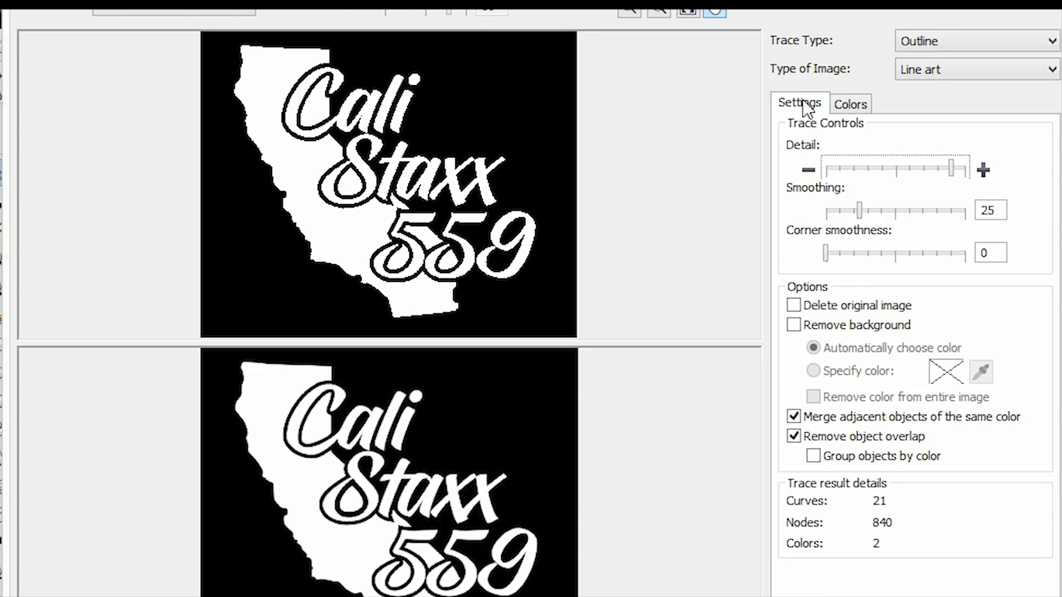
# Set the trace's corner smoothness to 30, accept it, and move the traced design beside the bitmap
pyautogui.scroll(5, 323, 500)
pyautogui.moveTo(608, 474); pyautogui.dragTo(467, 479)
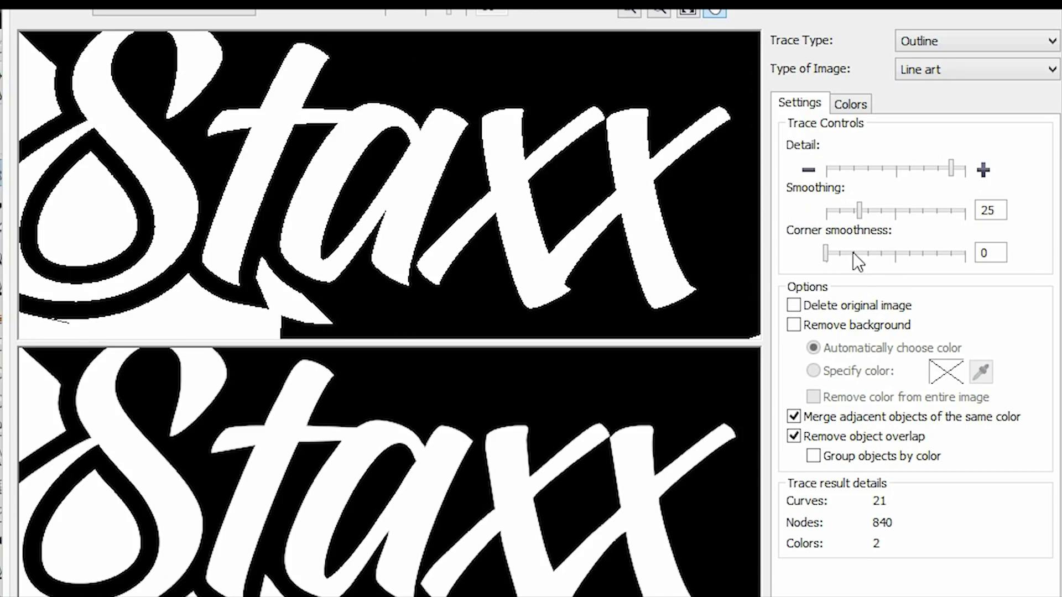
pyautogui.click(869, 255)
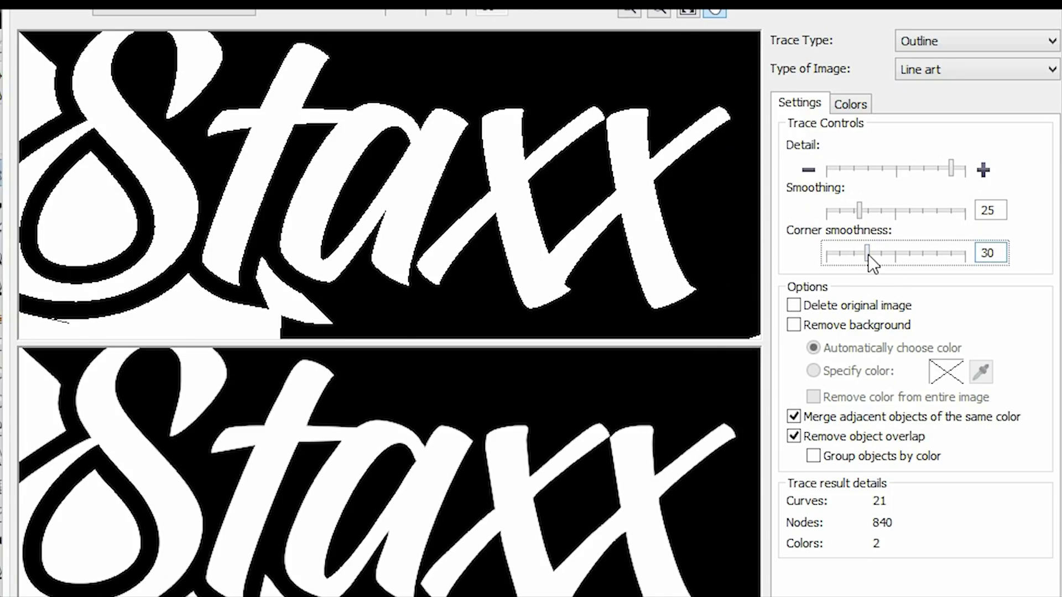
pyautogui.moveTo(476, 437); pyautogui.dragTo(574, 577)
pyautogui.moveTo(320, 418); pyautogui.dragTo(500, 596)
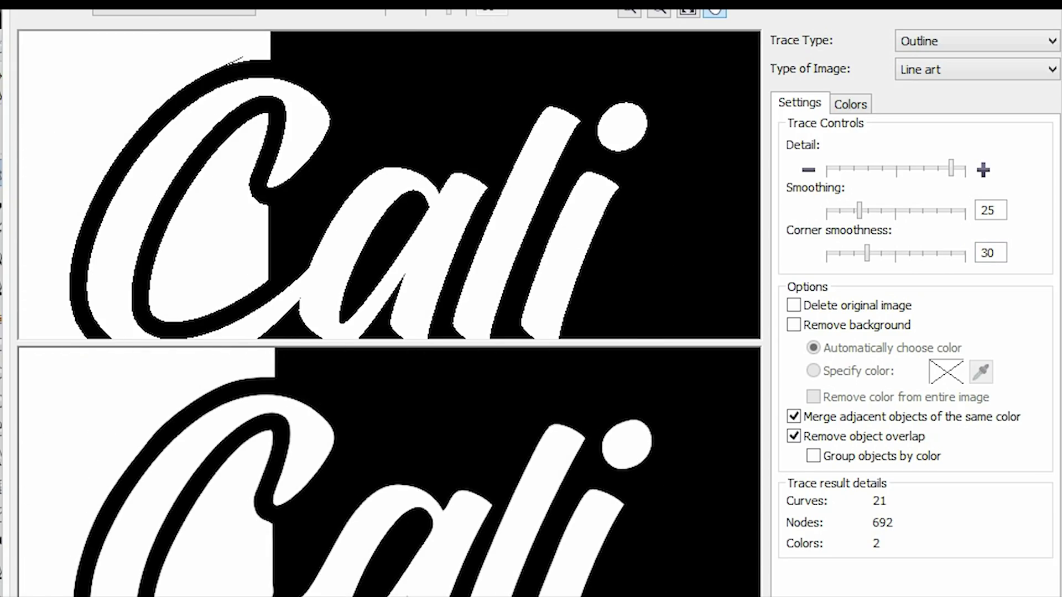
pyautogui.press('Return')
pyautogui.moveTo(679, 369)
pyautogui.mouseDown()
pyautogui.moveTo(10, 368)
pyautogui.moveTo(384, 351)
pyautogui.mouseUp()
pyautogui.click(238, 130)
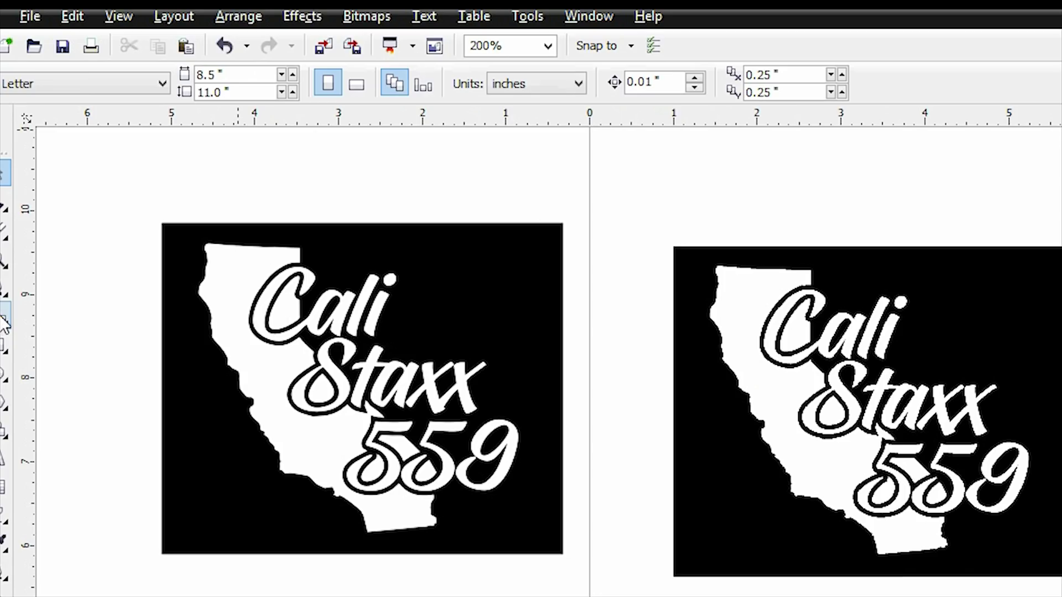
# Remove the fill from the traced design and give it a thin black outline
pyautogui.click(4, 319)
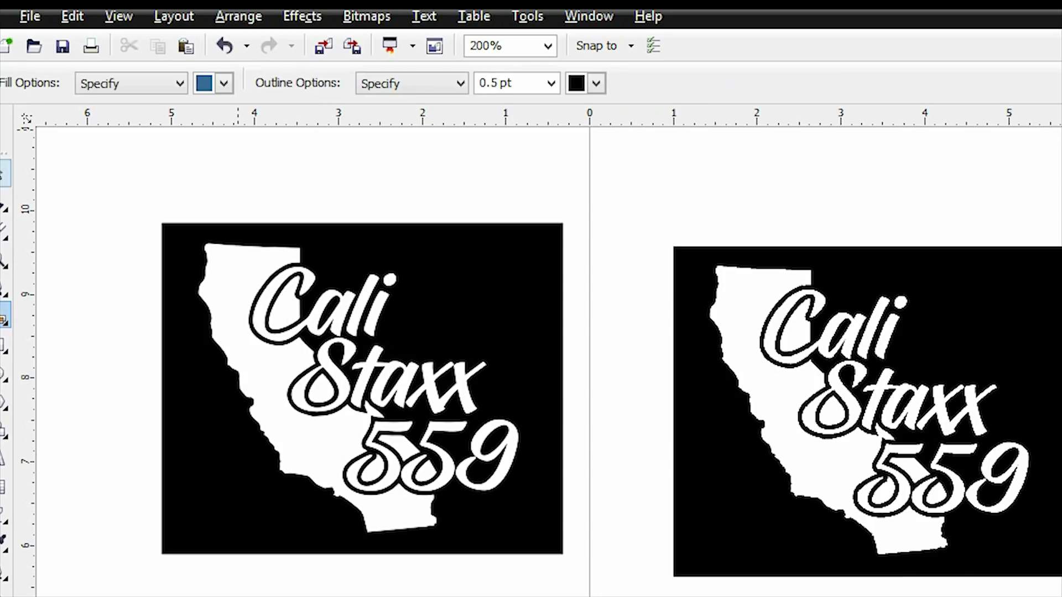
pyautogui.click(4, 173)
pyautogui.moveTo(111, 183); pyautogui.dragTo(653, 569)
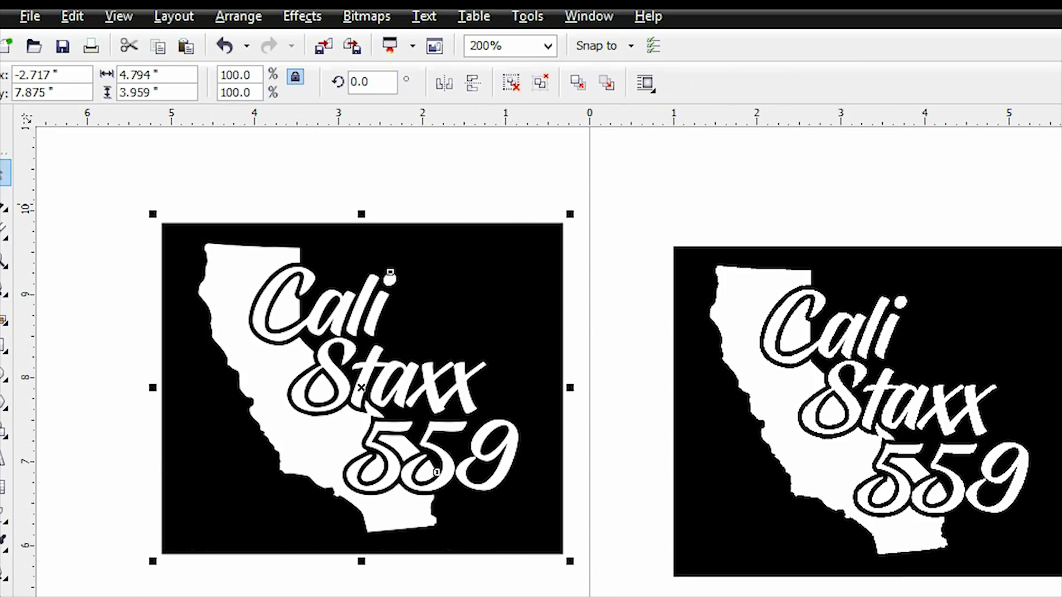
pyautogui.press('Delete')
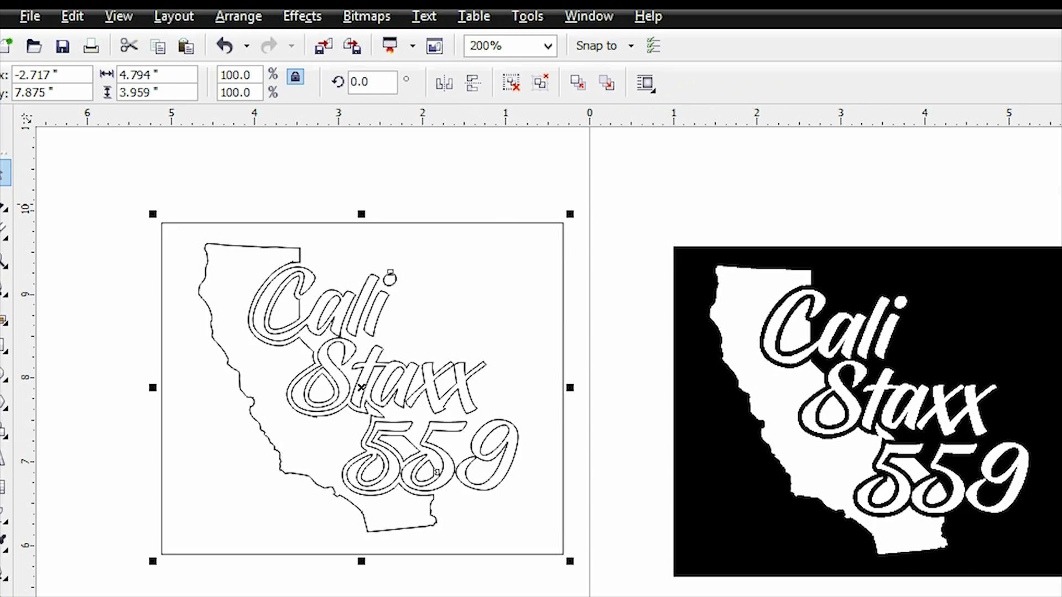
# Ungroup all objects of the outlined traced design
pyautogui.click(4, 258)
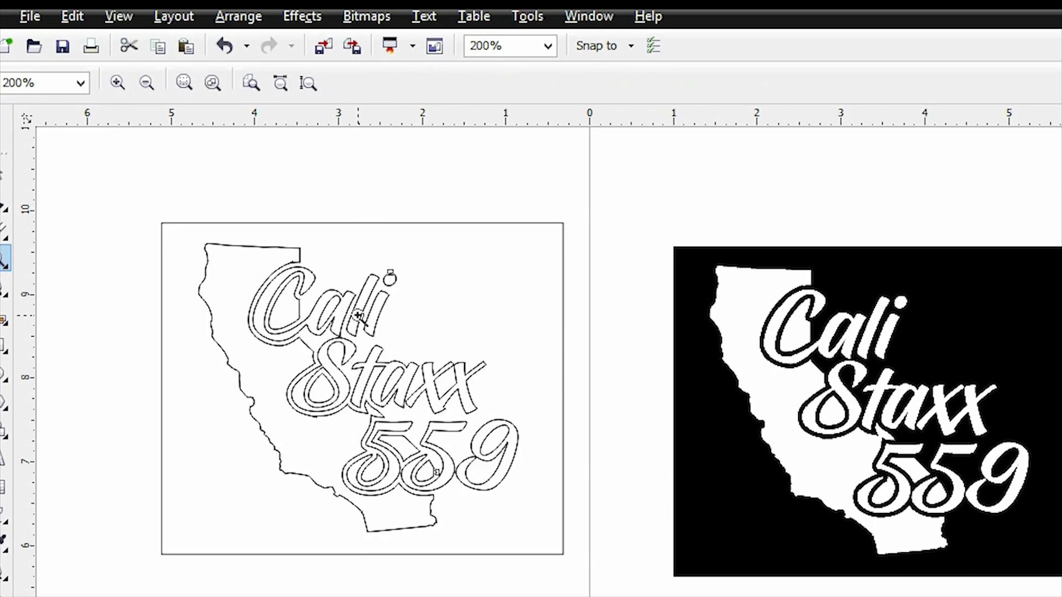
pyautogui.click(260, 282)
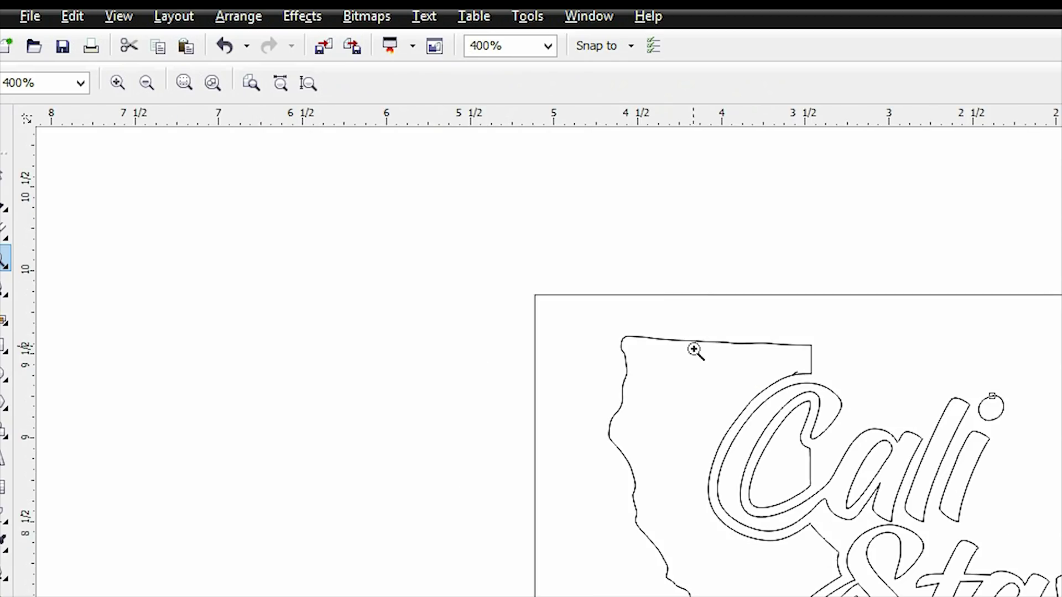
pyautogui.click(695, 368)
pyautogui.rightClick(695, 368)
pyautogui.rightClick(695, 367)
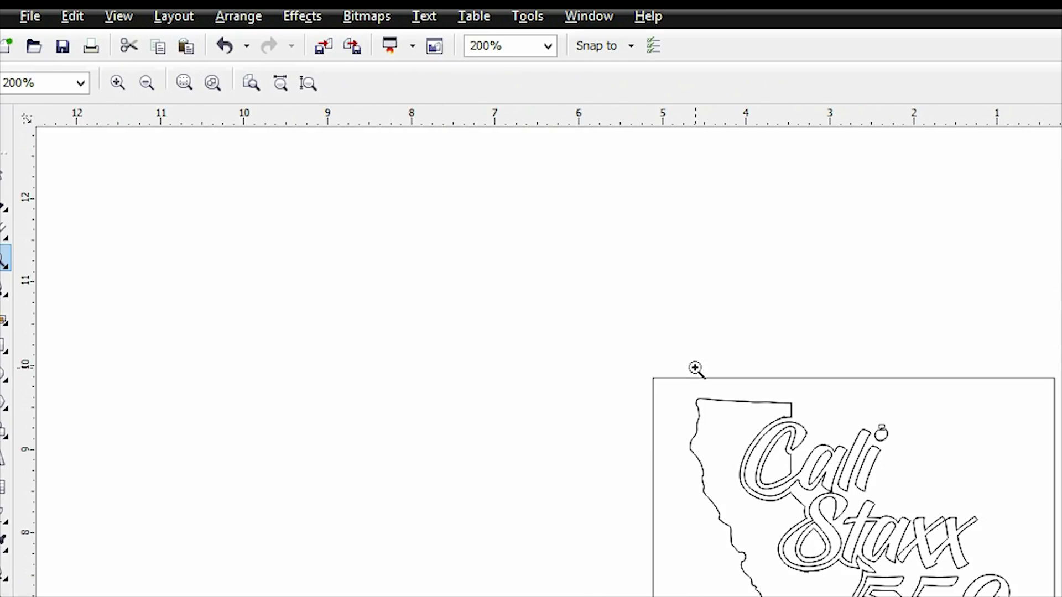
pyautogui.press('space')
pyautogui.rightClick(811, 452)
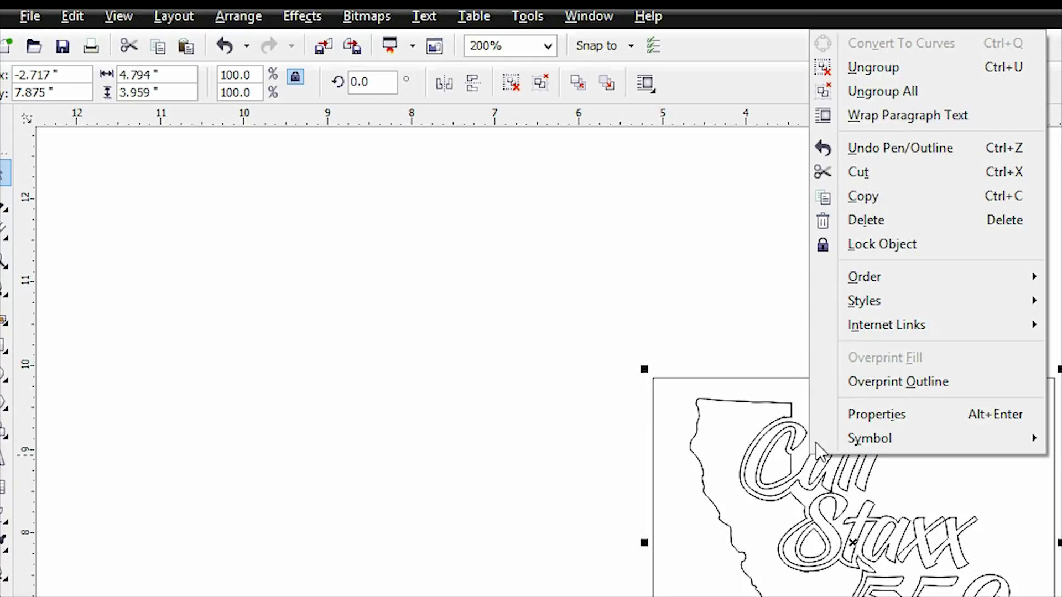
pyautogui.click(895, 103)
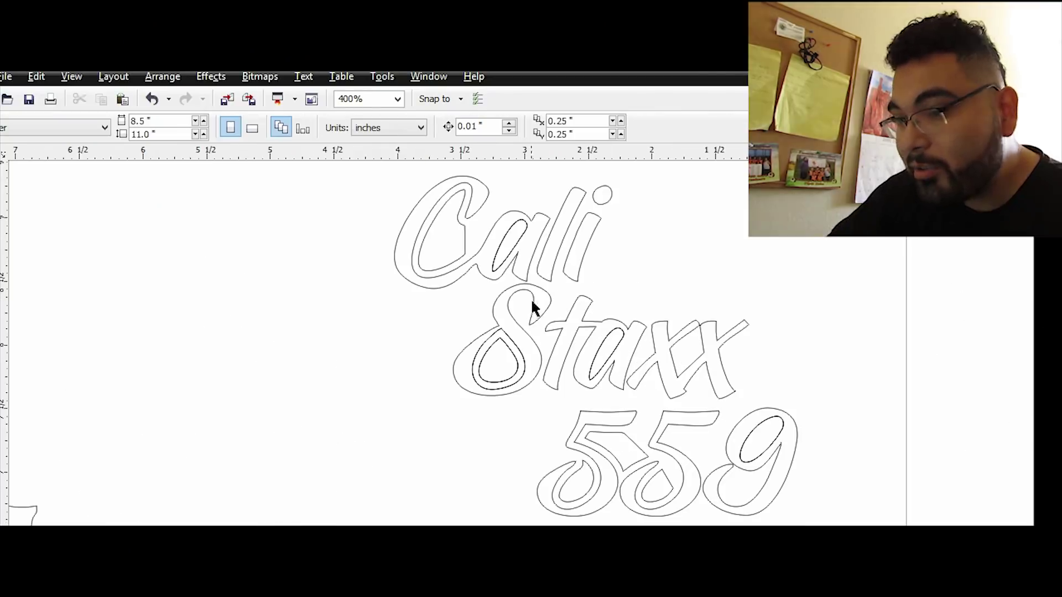
# Try pulling the teardrop contour out of the S in "Staxx", and undo the move
pyautogui.moveTo(516, 355); pyautogui.dragTo(330, 336)
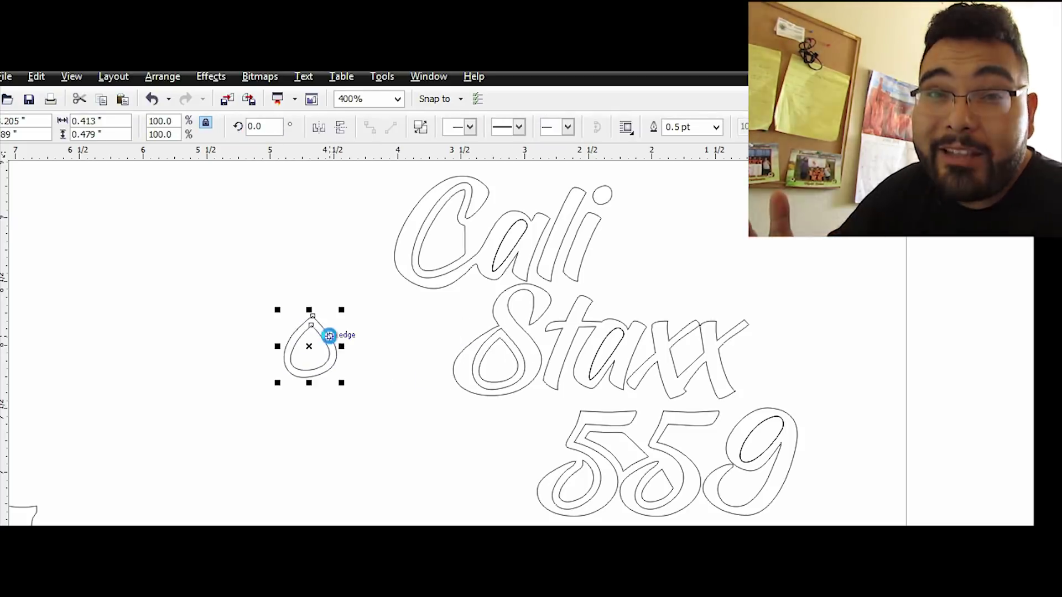
pyautogui.hotkey('ctrl', 'z')
pyautogui.press('z')
pyautogui.rightClick(218, 363)
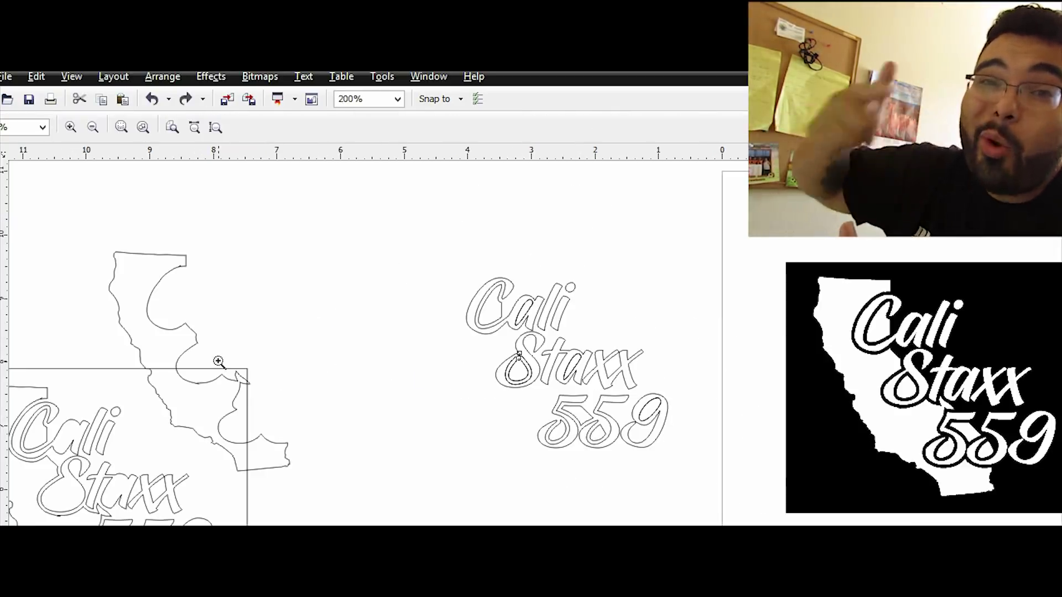
pyautogui.click(424, 368)
pyautogui.click(424, 367)
pyautogui.rightClick(225, 284)
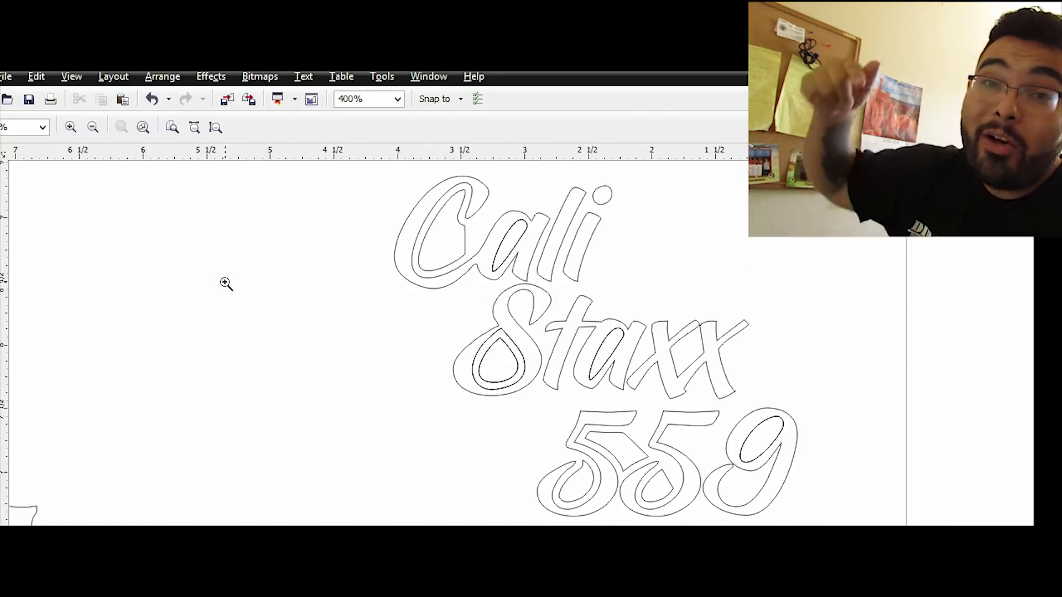
pyautogui.press('space')
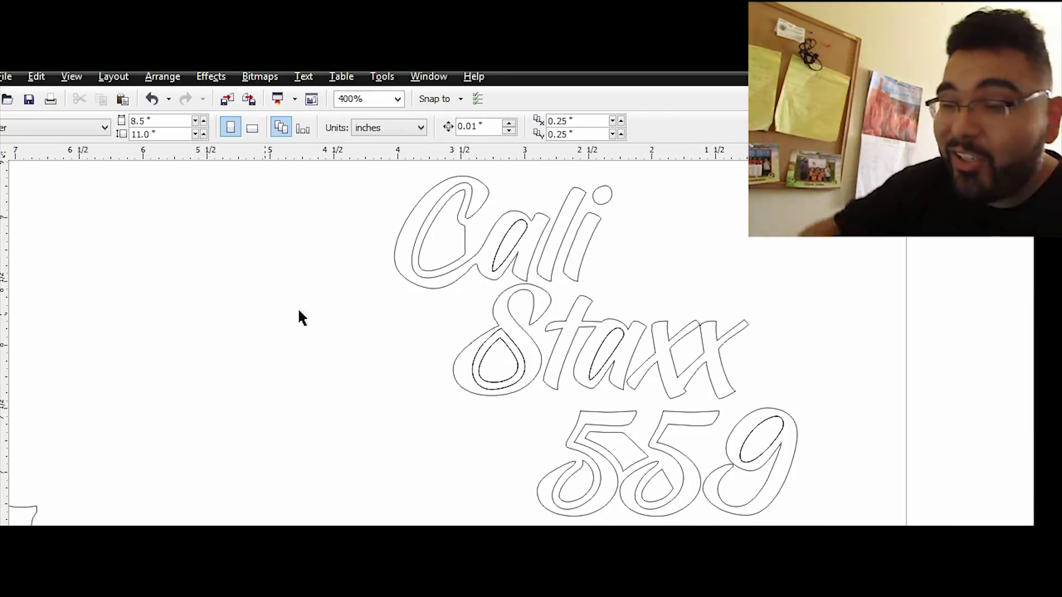
pyautogui.click(514, 349)
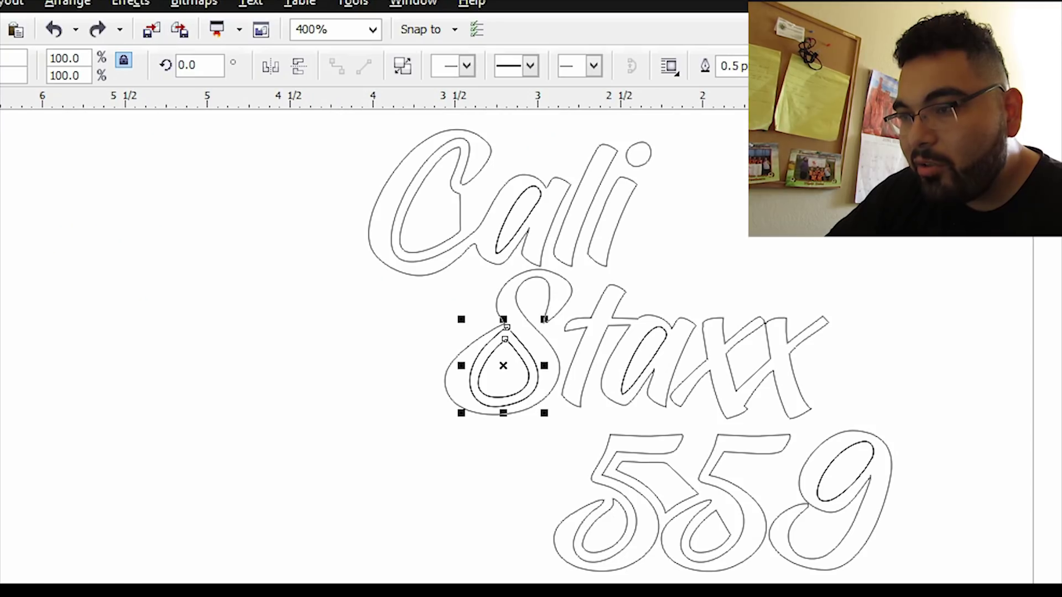
# Return to the grouped black-and-white traced design and lock it in place
pyautogui.press('z')
pyautogui.rightClick(140, 370)
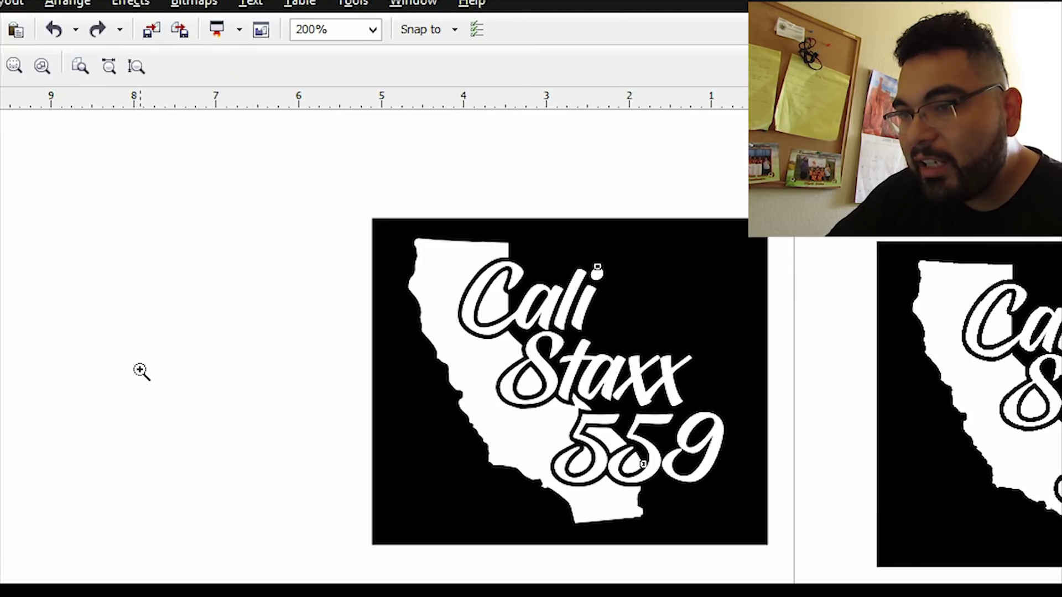
pyautogui.press('space')
pyautogui.moveTo(317, 188); pyautogui.dragTo(864, 574)
pyautogui.rightClick(654, 400)
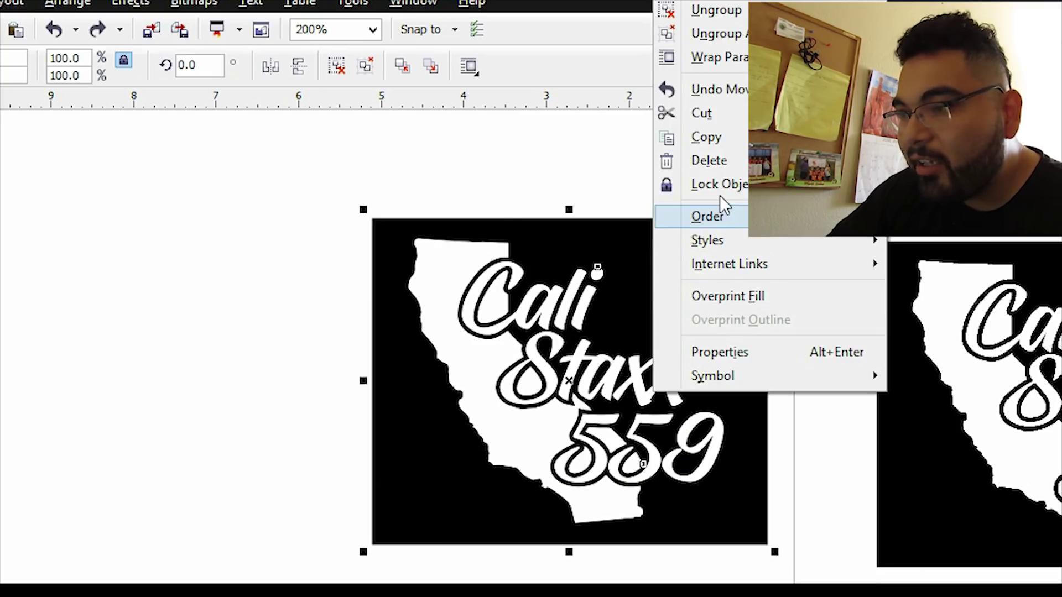
pyautogui.click(717, 184)
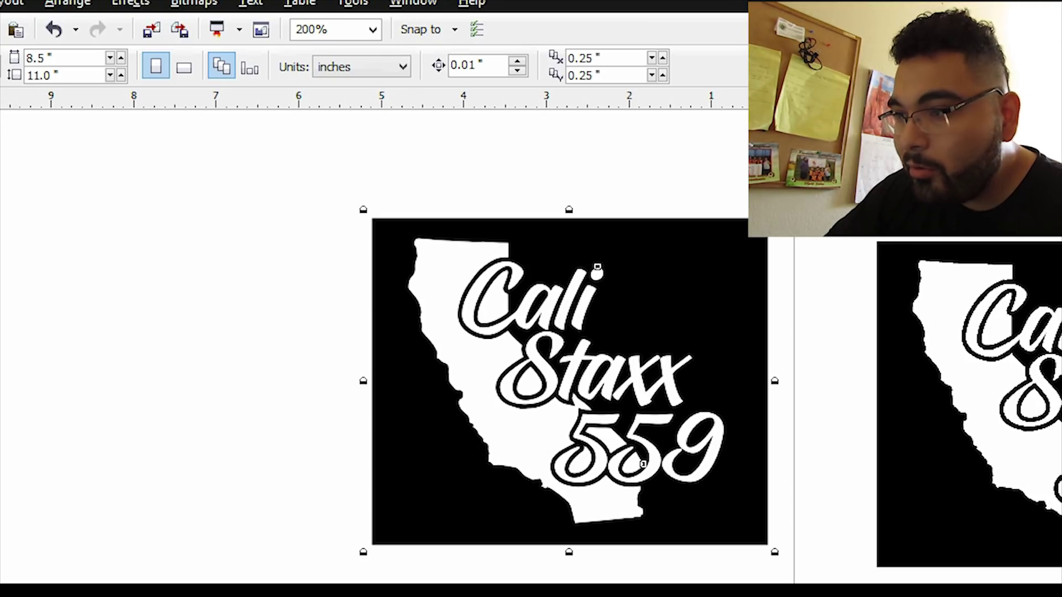
# Smart Fill the white California and lettering areas of the locked trace with blue and a 0.5 pt black outline
pyautogui.click(2, 249)
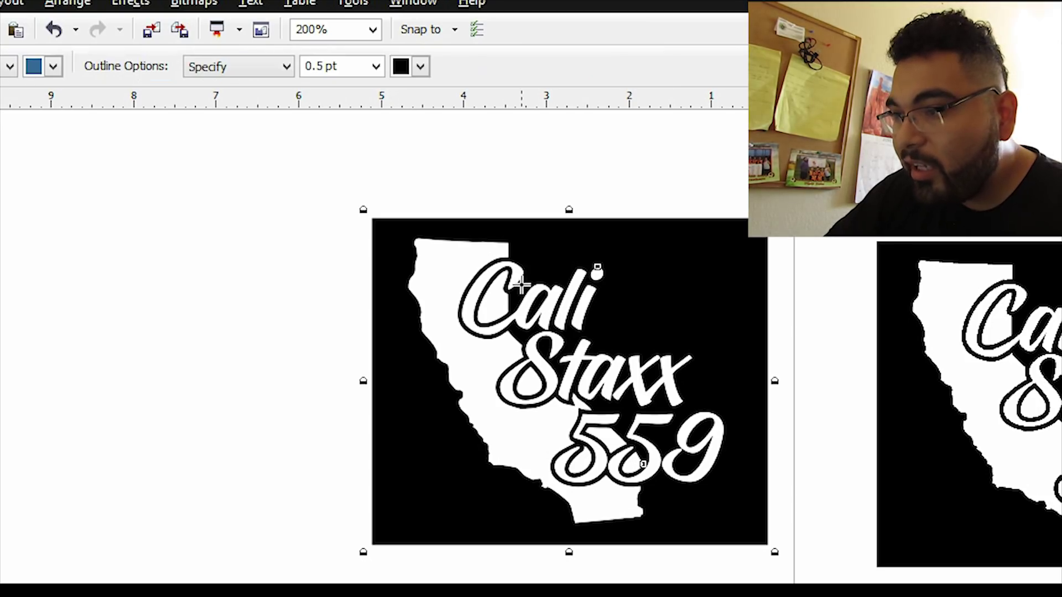
pyautogui.click(485, 280)
pyautogui.click(580, 461)
pyautogui.press('space')
# Move all the blue Smart Fill shapes off the locked trace onto the empty area beside it and remove their fill
pyautogui.moveTo(281, 195); pyautogui.dragTo(755, 582)
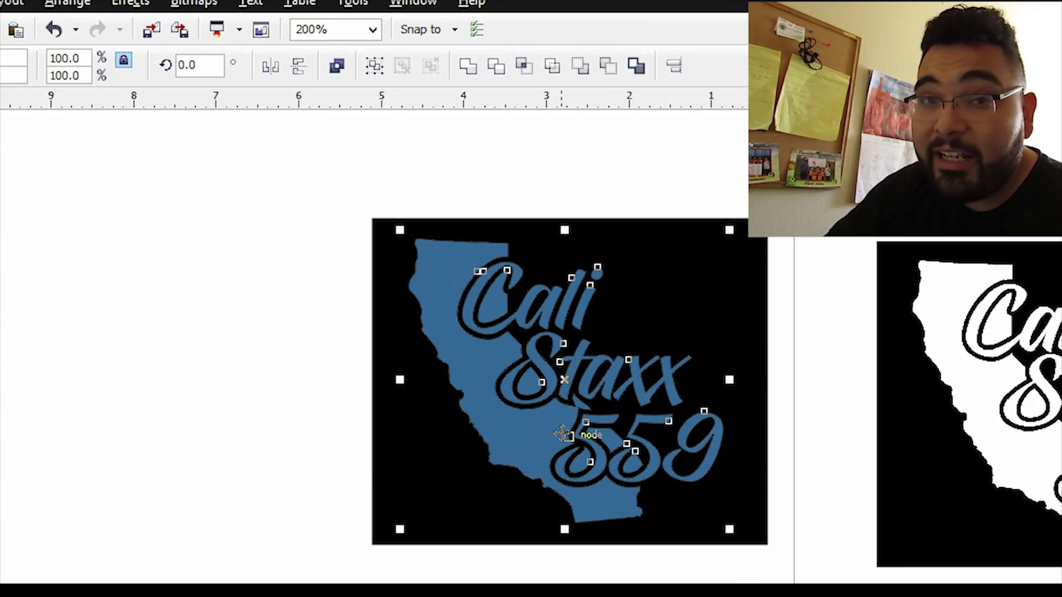
pyautogui.moveTo(563, 434); pyautogui.dragTo(103, 427)
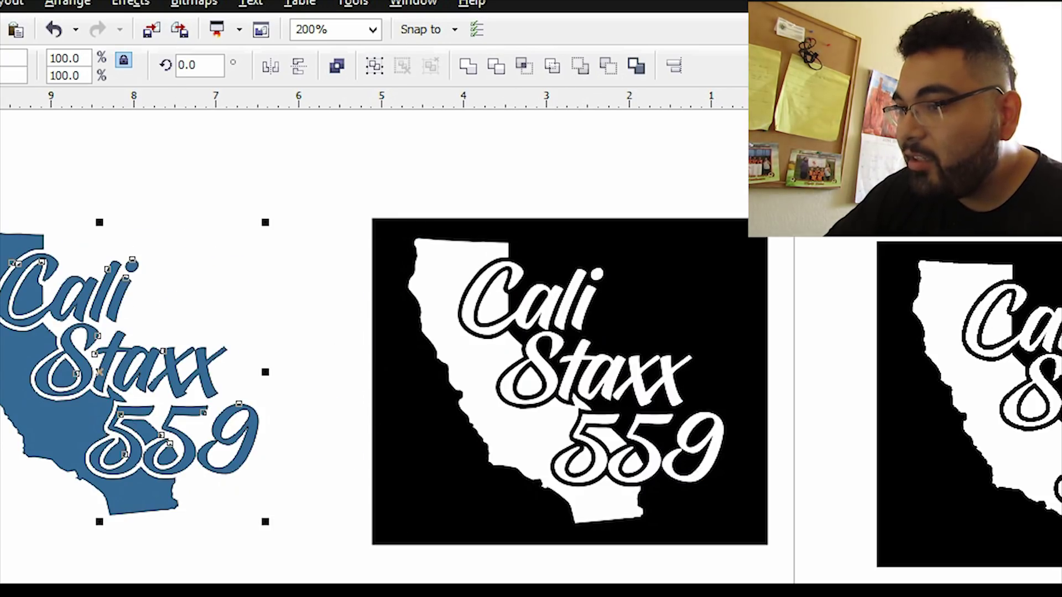
pyautogui.click(1051, 113)
pyautogui.click(269, 258)
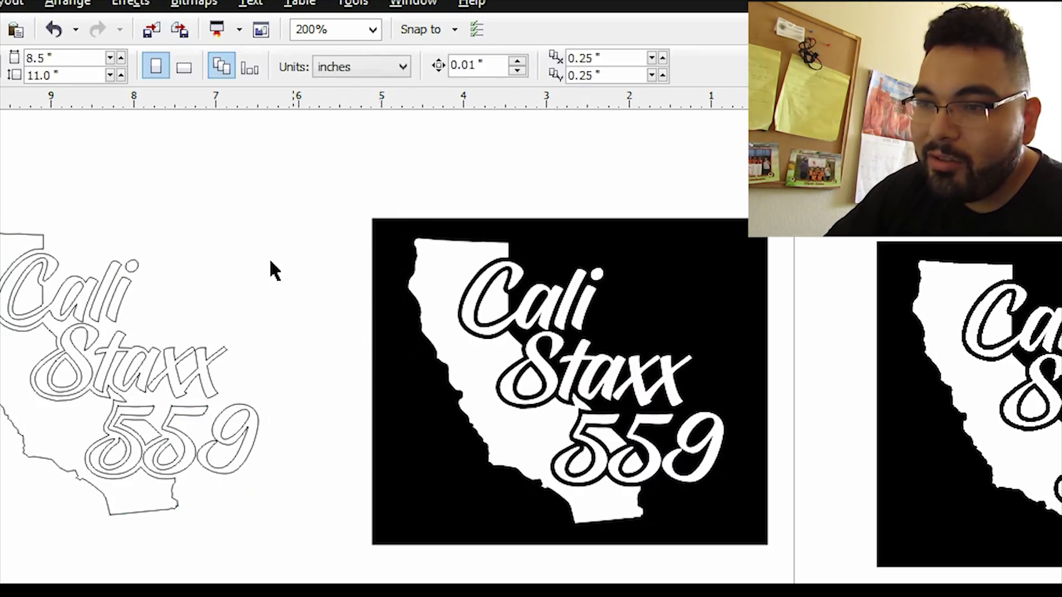
# Smooth the California contour around the upper curve of the C by deleting the surplus node at its bump
pyautogui.press('z')
pyautogui.click(197, 351)
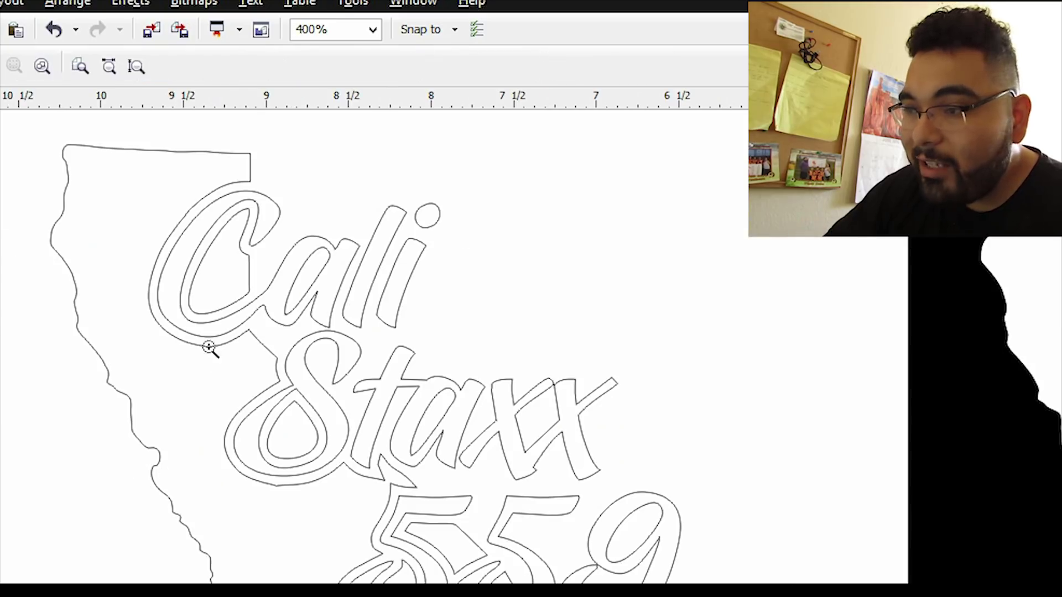
pyautogui.click(332, 288)
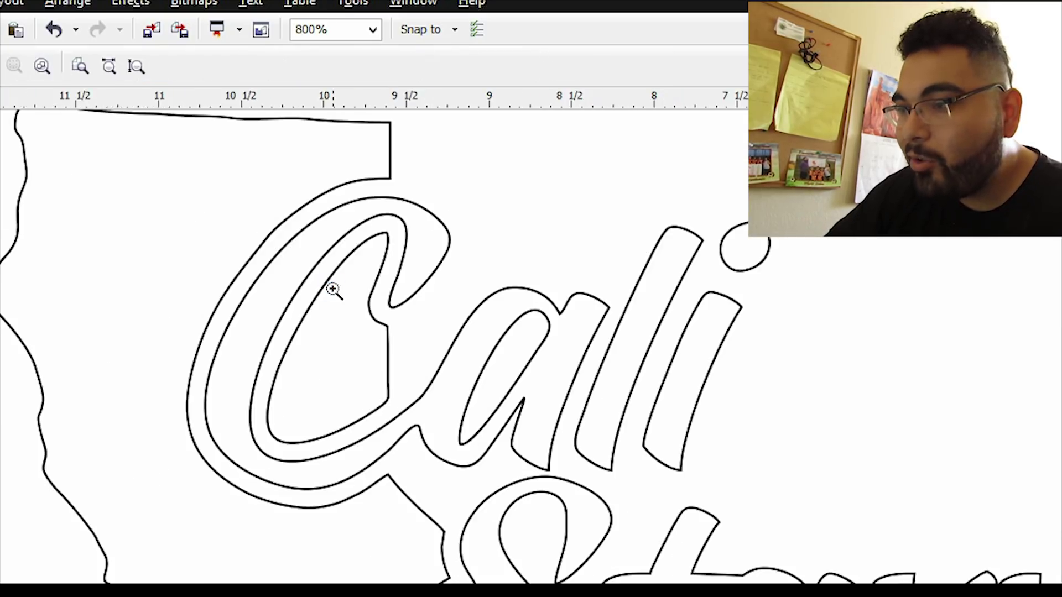
pyautogui.press('F3')
pyautogui.click(530, 410)
pyautogui.click(385, 236)
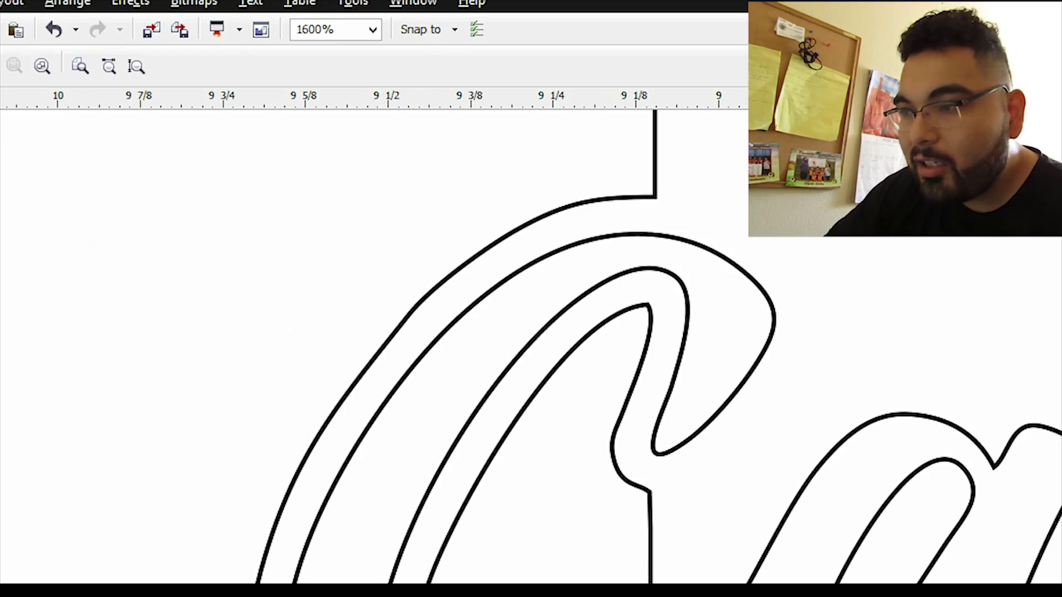
pyautogui.press('F10')
pyautogui.click(405, 318)
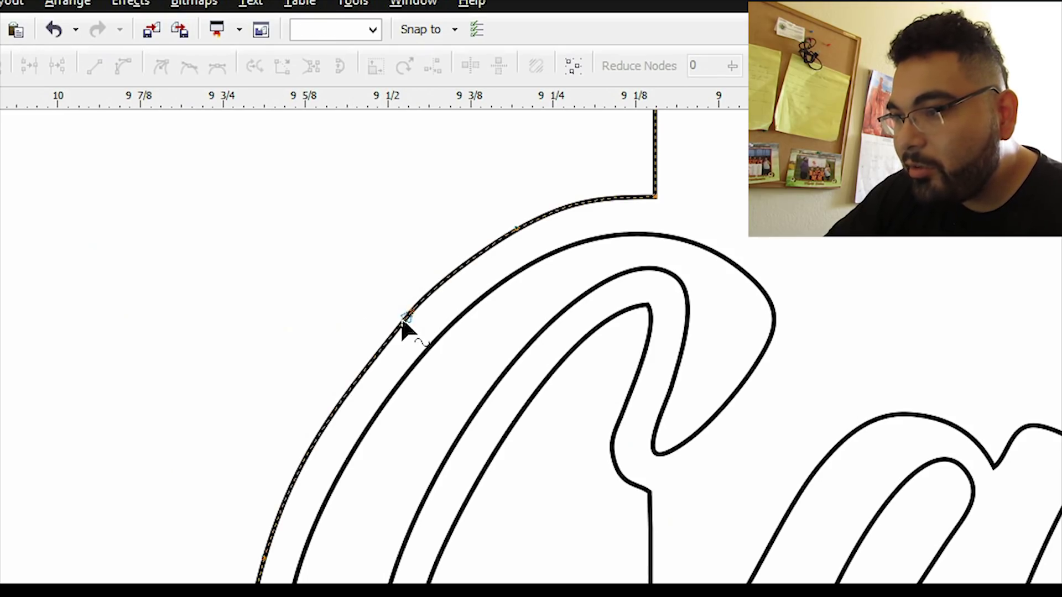
pyautogui.doubleClick(406, 317)
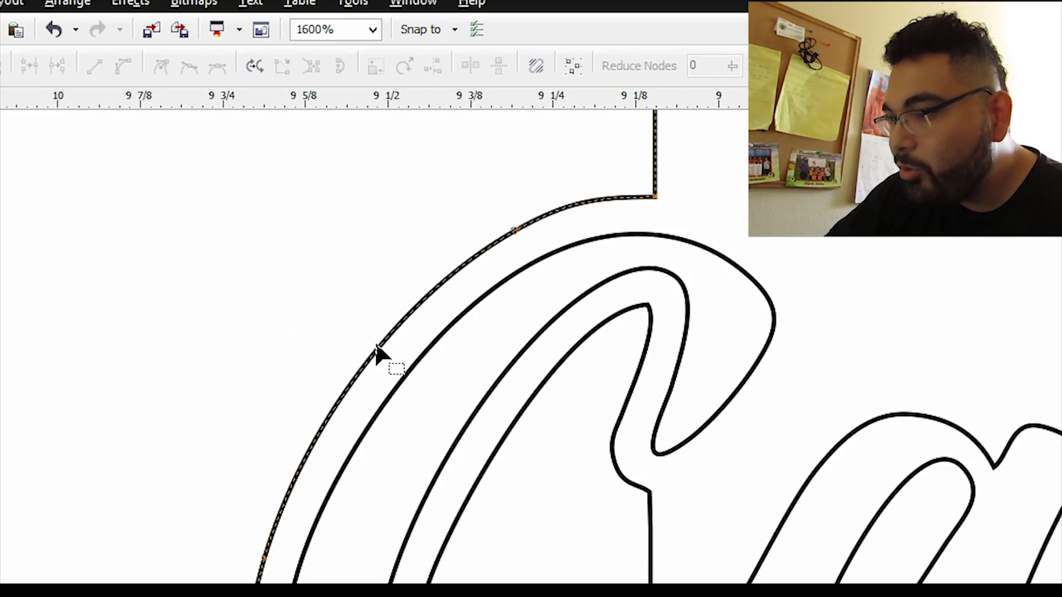
# Round the pointed upper tip of the contour inside the C by adding a node on each side and deleting the corner node
pyautogui.click(650, 329)
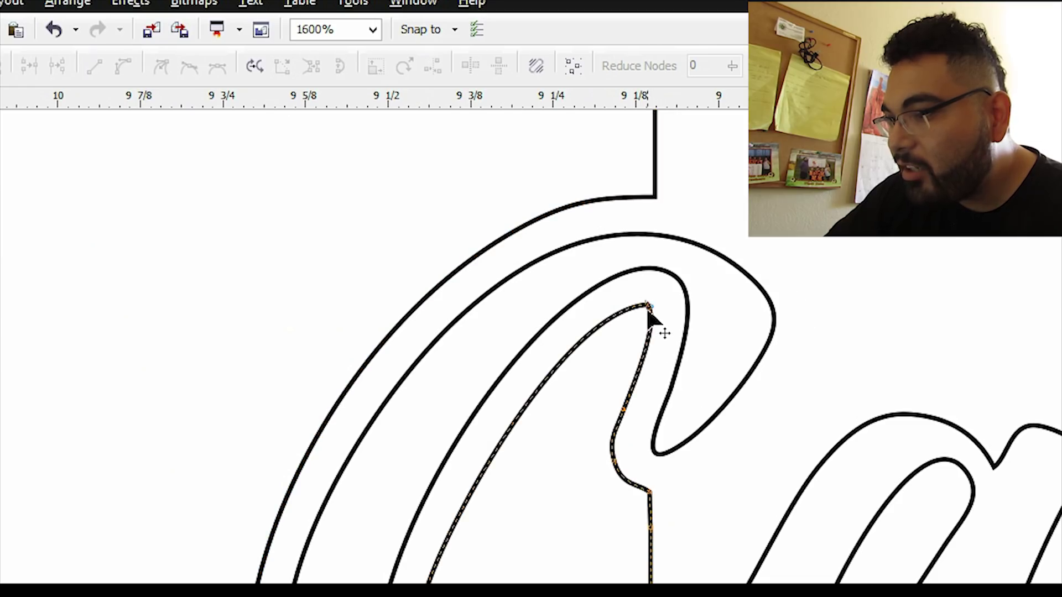
pyautogui.click(648, 336)
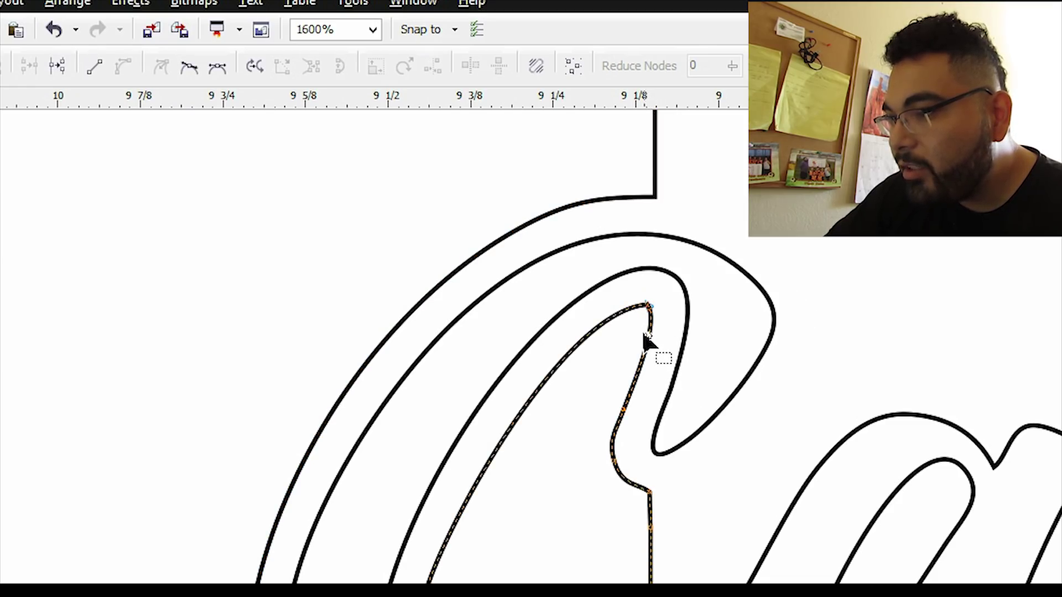
pyautogui.click(612, 316)
pyautogui.press('Delete')
pyautogui.click(650, 335)
pyautogui.press('Delete')
pyautogui.click(648, 305)
pyautogui.press('Delete')
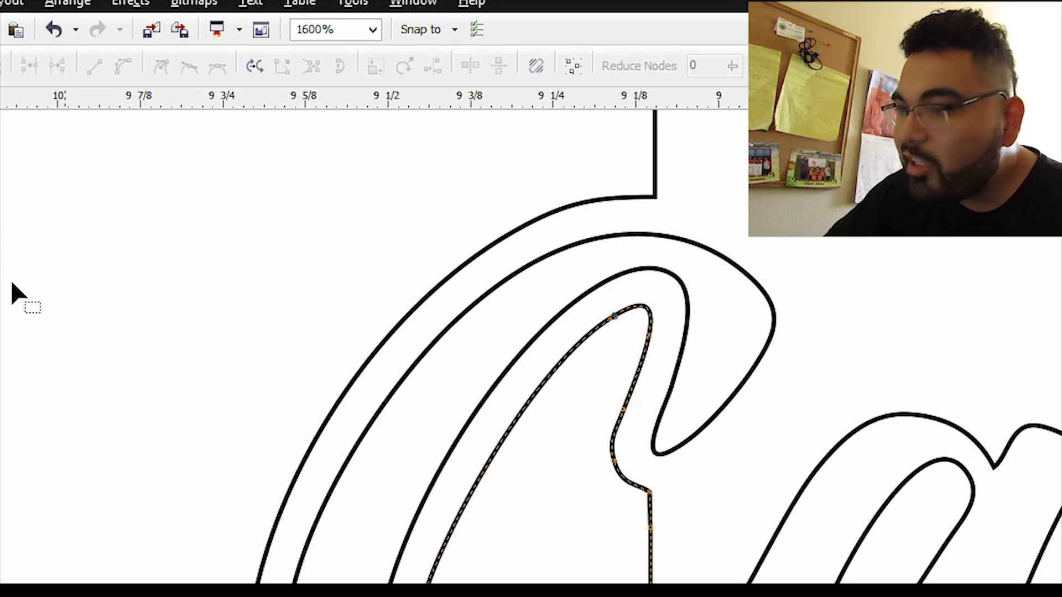
# Select all the separate black California and lettering shapes on the page and combine them into one curve
pyautogui.press('z')
pyautogui.rightClick(67, 299)
pyautogui.rightClick(68, 298)
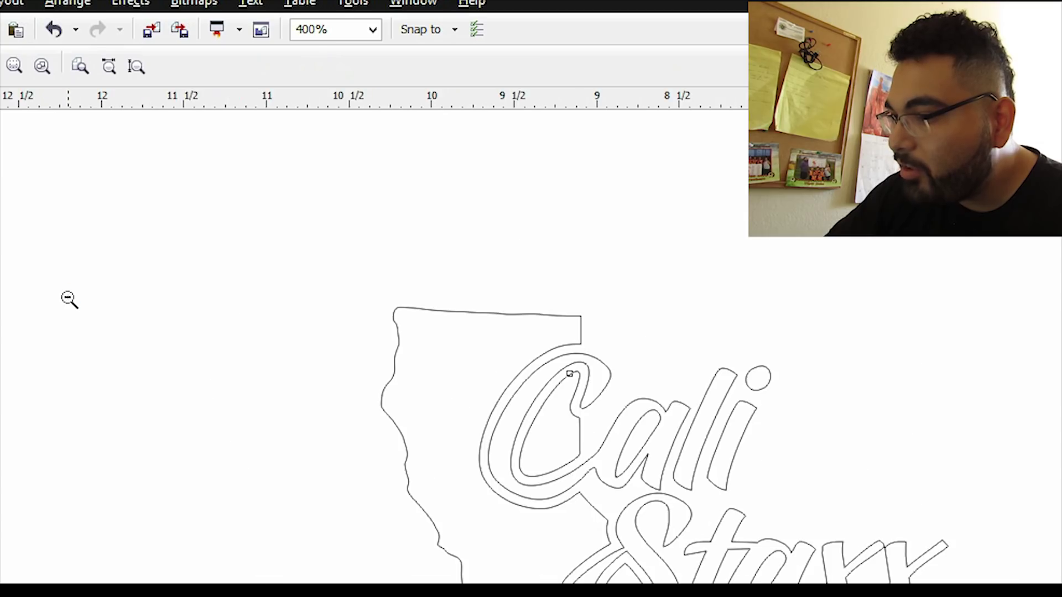
pyautogui.rightClick(68, 298)
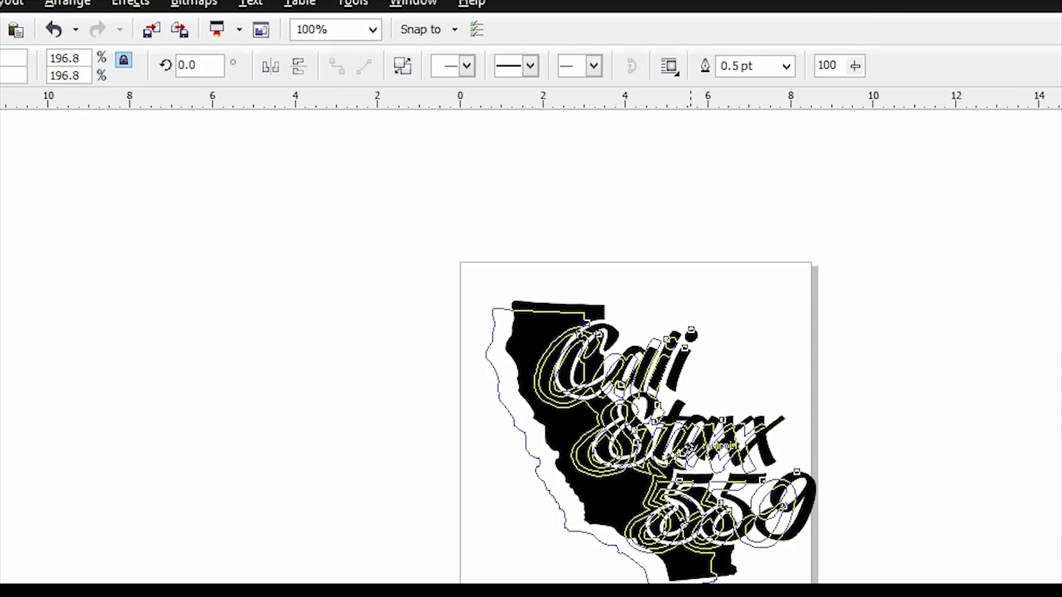
pyautogui.moveTo(708, 437); pyautogui.dragTo(689, 449)
pyautogui.rightClick(689, 449)
pyautogui.click(780, 42)
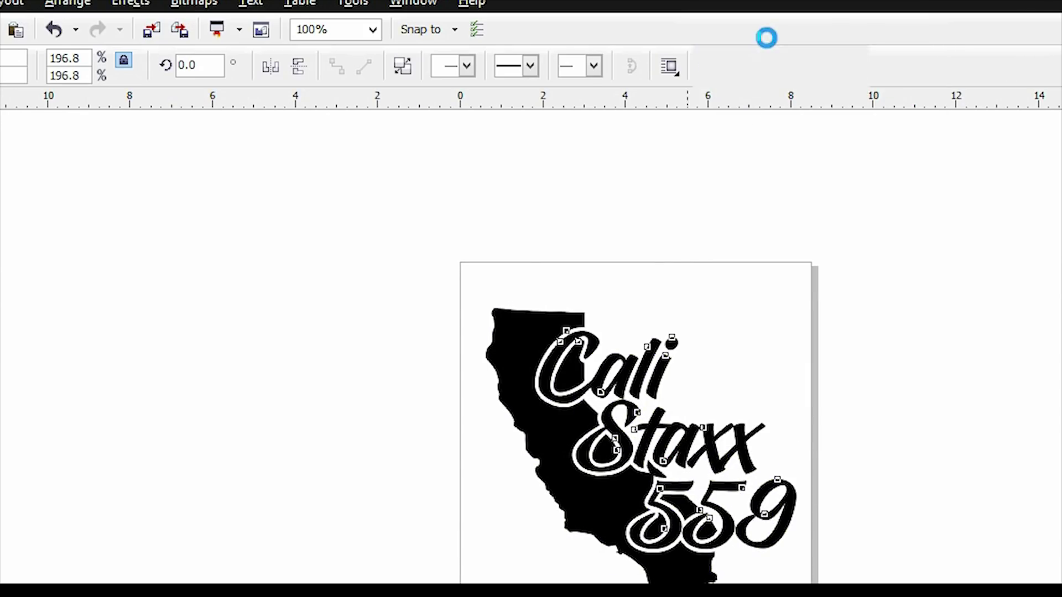
pyautogui.click(480, 271)
pyautogui.moveTo(411, 262); pyautogui.dragTo(879, 578)
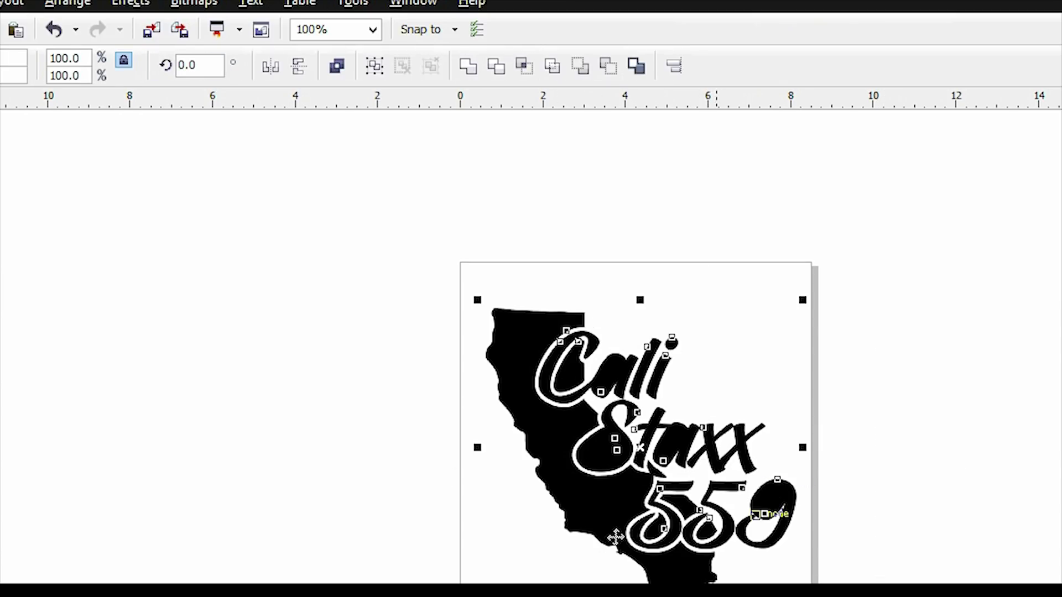
pyautogui.click(332, 67)
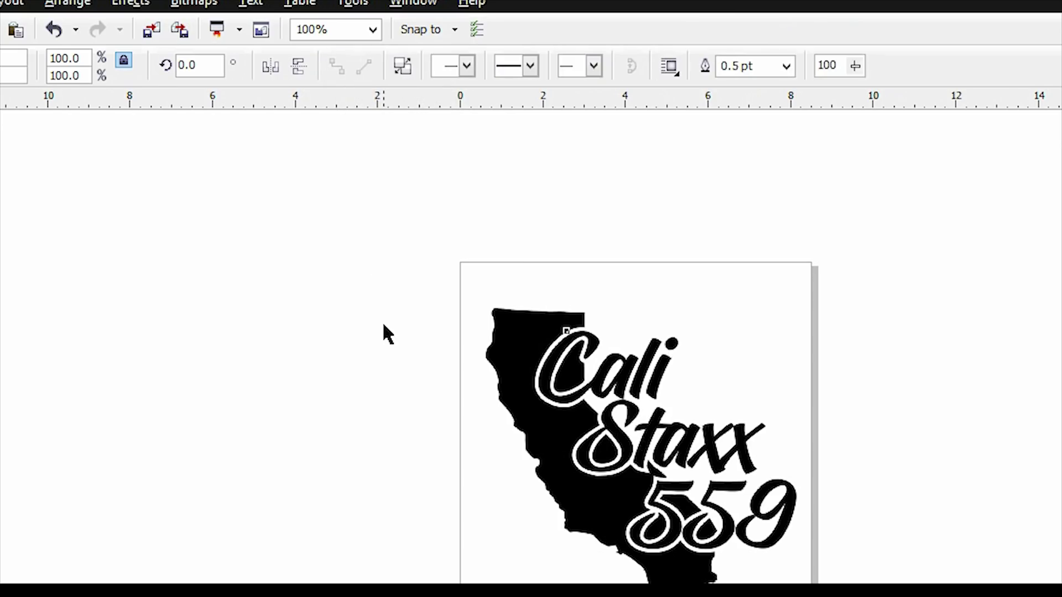
# Scale the combined black California design up to 191.8% and reposition it across the upper part of the page
pyautogui.press('z')
pyautogui.press('F3')
pyautogui.press('space')
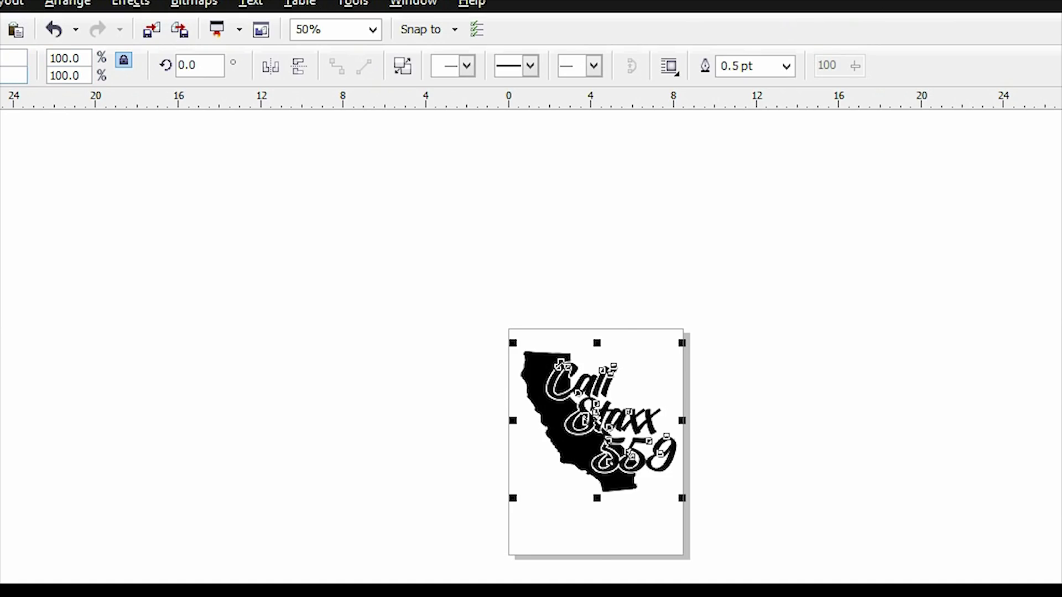
pyautogui.press('Return')
pyautogui.moveTo(520, 368)
pyautogui.mouseDown()
pyautogui.moveTo(634, 446)
pyautogui.moveTo(591, 416)
pyautogui.moveTo(574, 419)
pyautogui.moveTo(574, 430)
pyautogui.mouseUp()
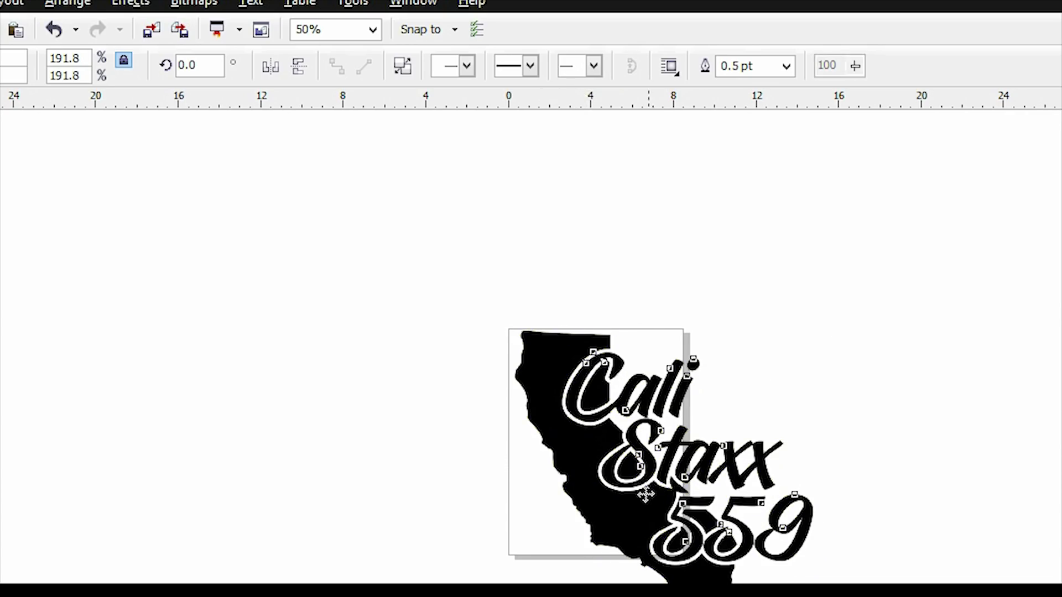
pyautogui.moveTo(535, 486); pyautogui.dragTo(510, 480)
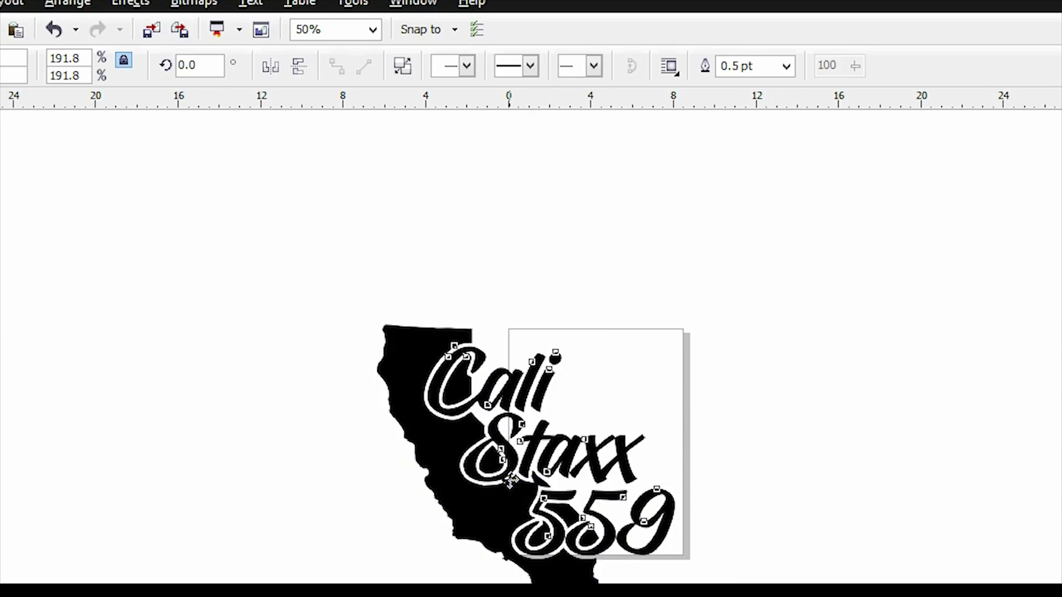
pyautogui.moveTo(551, 389); pyautogui.dragTo(556, 376)
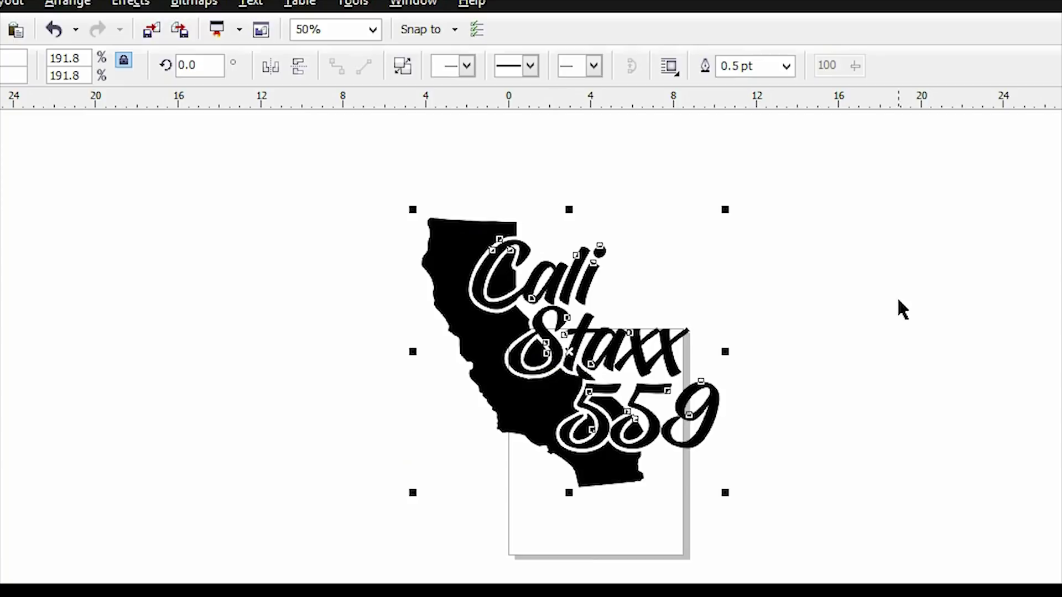